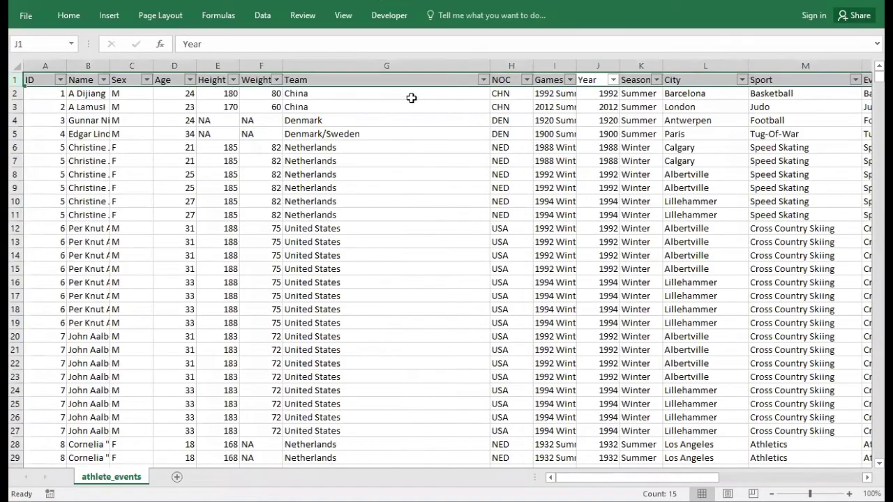
- Look through the years offered in the Year column's filter list without applying it, and review the year values and data columns
{"action": "left_click", "coordinate": [612, 79]}
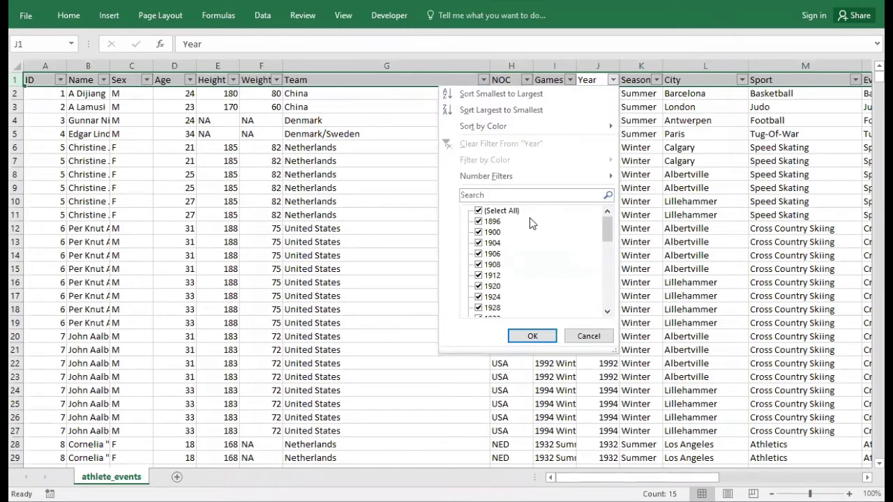
{"action": "left_click_drag", "start_coordinate": [607, 230], "coordinate": [610, 315]}
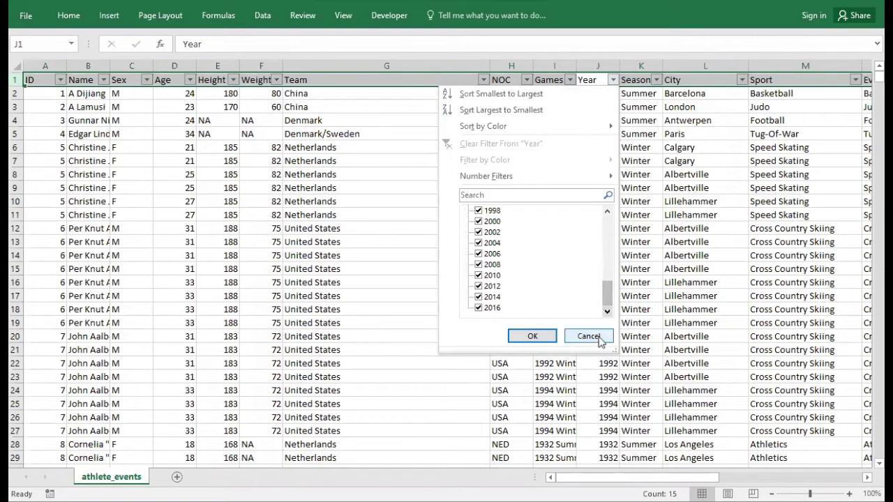
{"action": "left_click", "coordinate": [588, 336]}
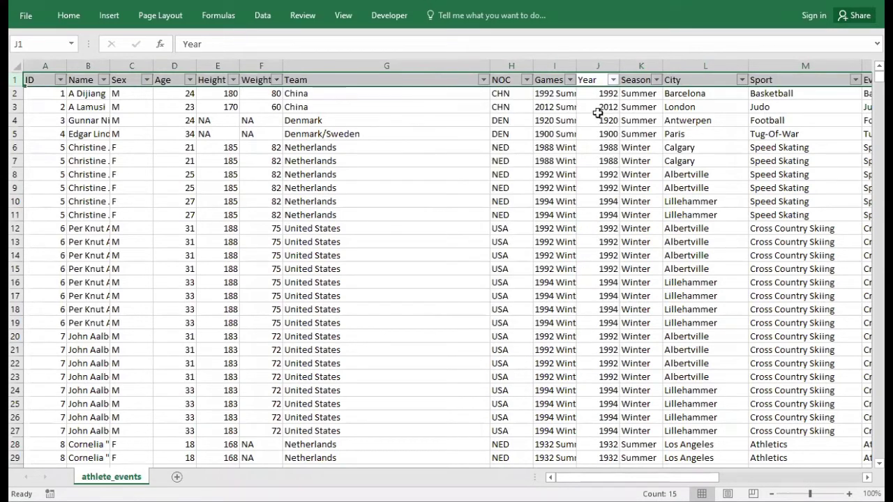
{"action": "left_click_drag", "start_coordinate": [594, 98], "coordinate": [592, 197]}
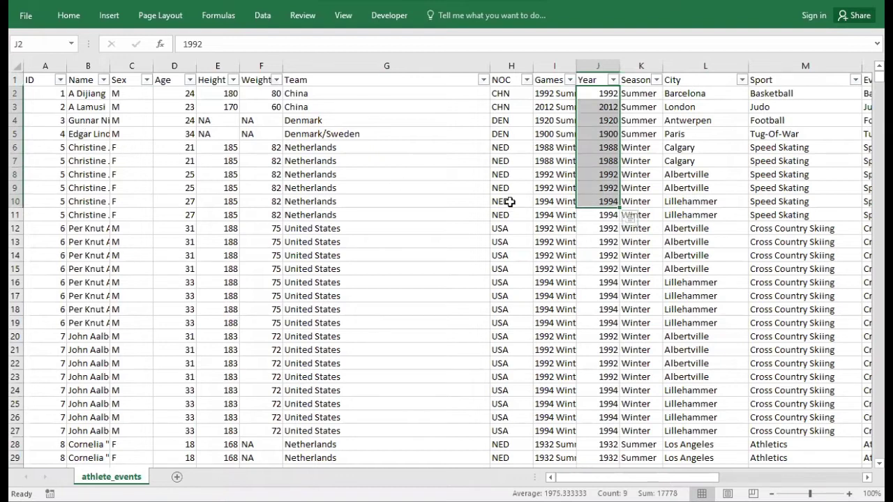
{"action": "left_click_drag", "start_coordinate": [44, 65], "coordinate": [634, 65]}
{"action": "left_click", "coordinate": [555, 175]}
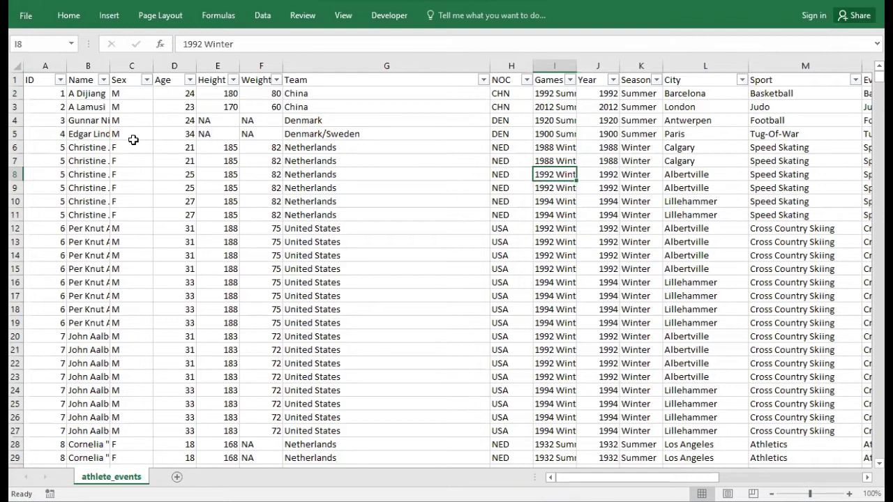
- Examine the ID, Name, Sex, Age, Height, Weight, Team and NOC columns, plus the Games column's filter list
{"action": "left_click", "coordinate": [44, 66]}
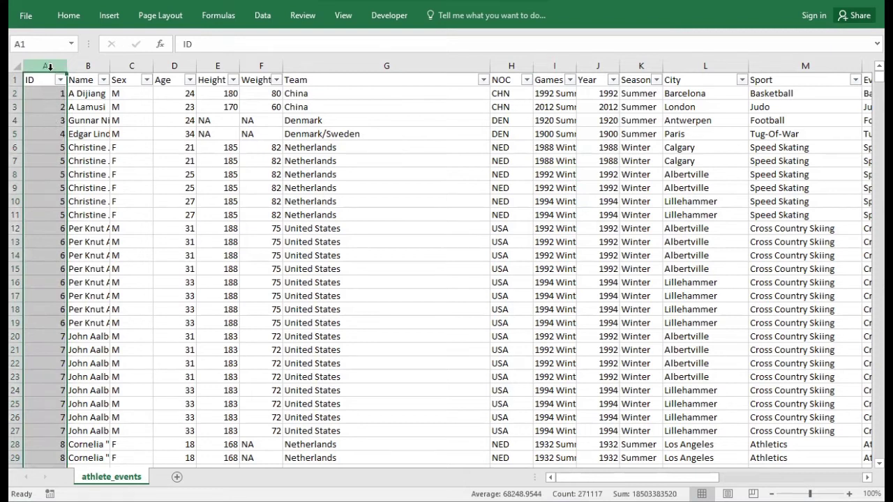
{"action": "left_click", "coordinate": [89, 66]}
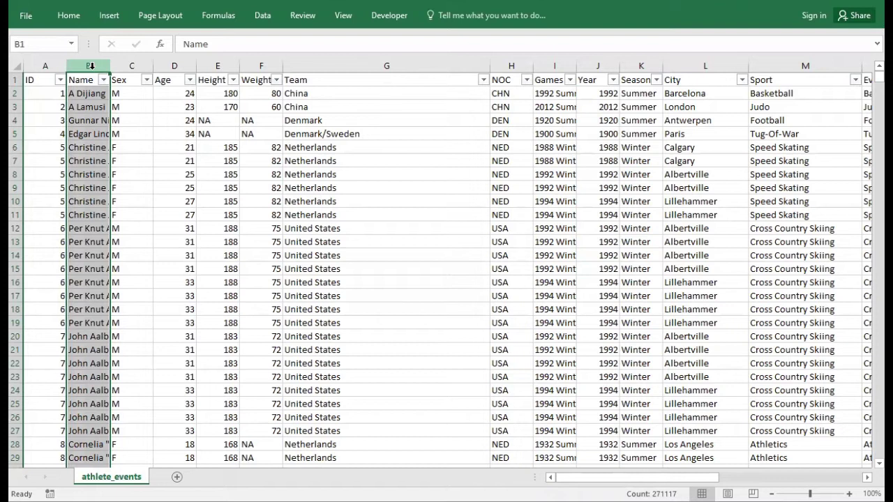
{"action": "left_click", "coordinate": [131, 65]}
{"action": "left_click", "coordinate": [168, 65]}
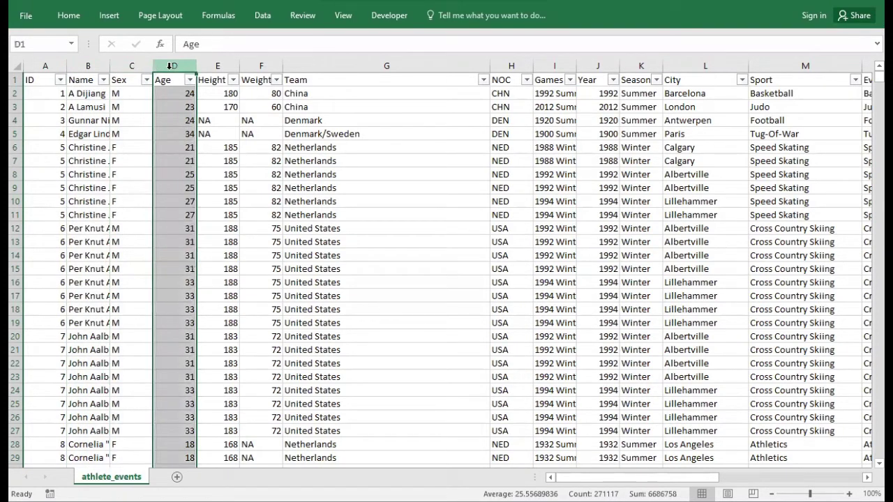
{"action": "left_click", "coordinate": [214, 65]}
{"action": "left_click", "coordinate": [249, 65]}
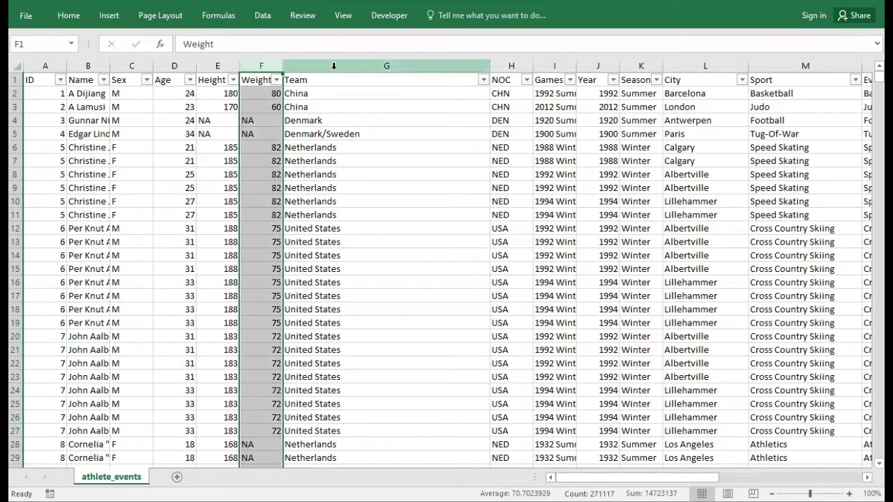
{"action": "left_click", "coordinate": [333, 66]}
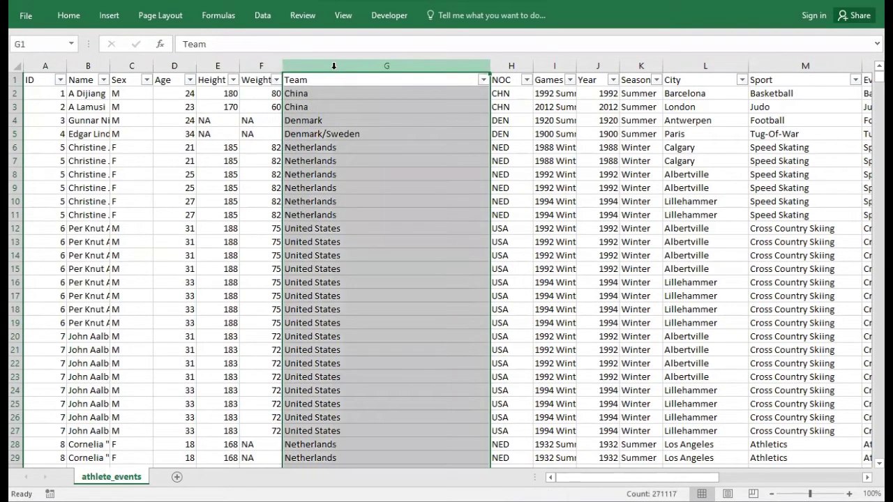
{"action": "left_click", "coordinate": [518, 60]}
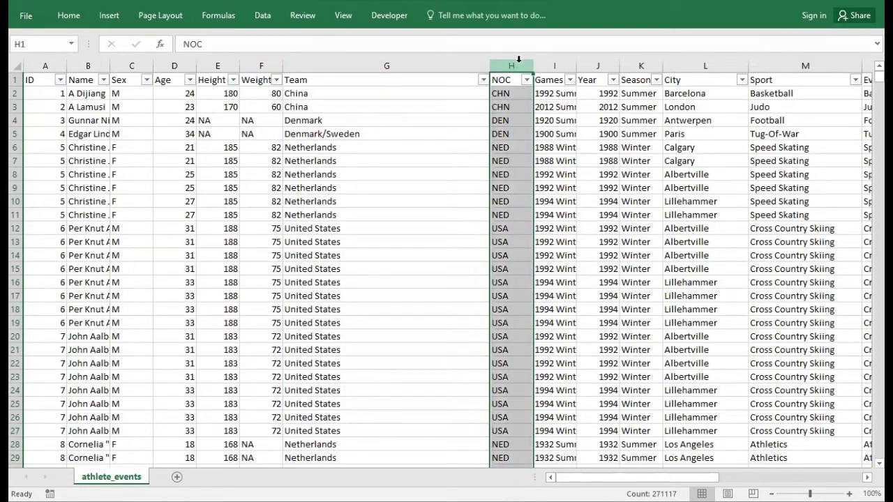
{"action": "left_click", "coordinate": [388, 67]}
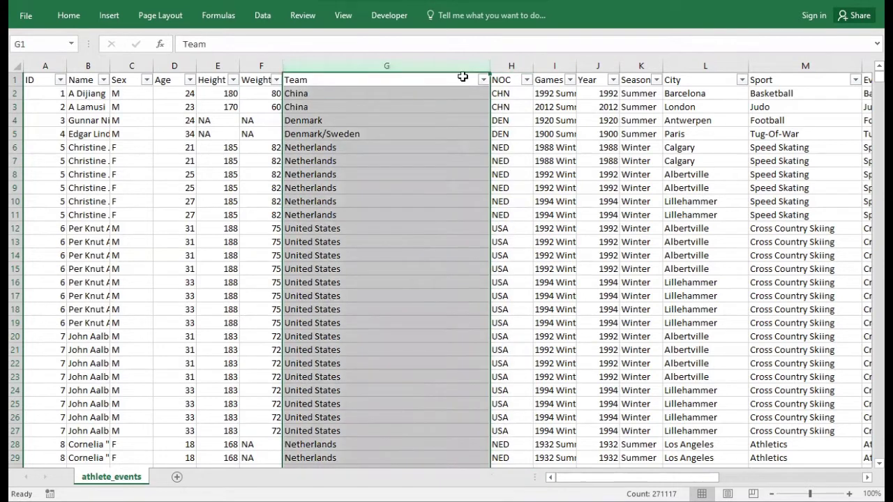
{"action": "left_click", "coordinate": [571, 80]}
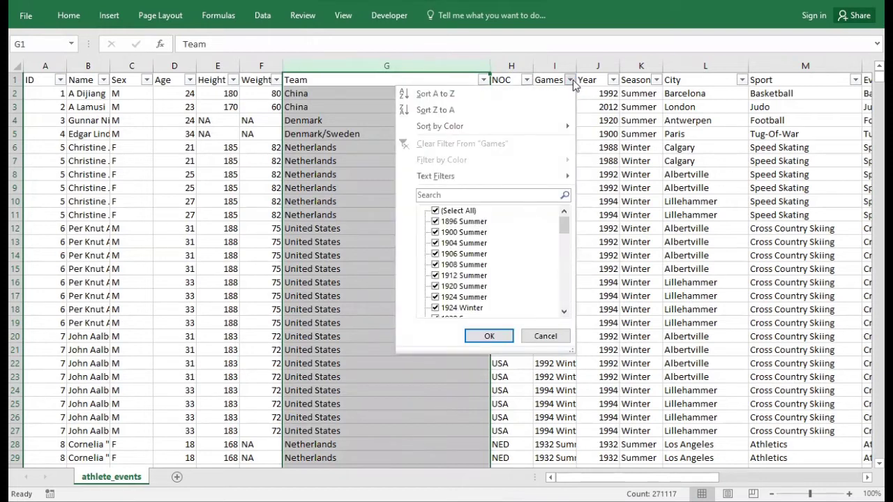
{"action": "left_click", "coordinate": [571, 82]}
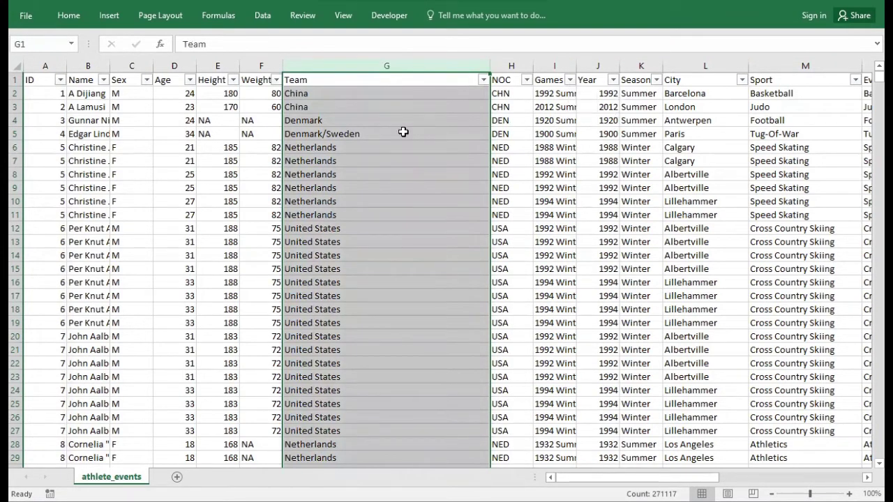
- Filter the Team column to show only 30. Februar and A North American Team
{"action": "left_click", "coordinate": [482, 79]}
{"action": "left_click", "coordinate": [375, 212]}
{"action": "left_click", "coordinate": [377, 222]}
{"action": "left_click", "coordinate": [380, 232]}
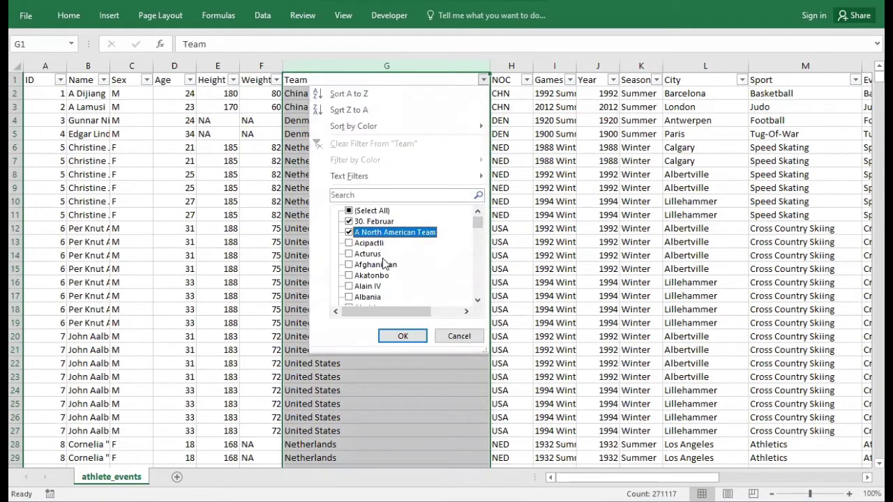
{"action": "left_click", "coordinate": [403, 337]}
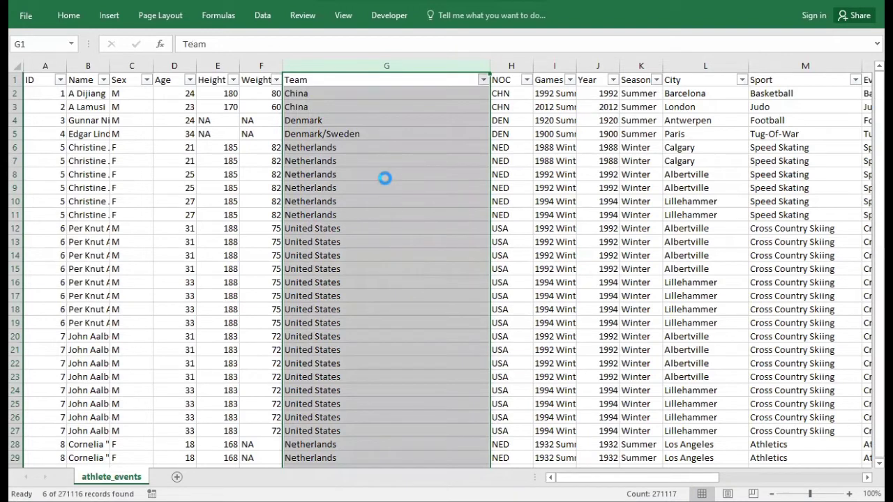
- Compare the Team names with their NOC codes in the filtered rows, focusing on A North American Team
{"action": "left_click_drag", "start_coordinate": [361, 93], "coordinate": [355, 163]}
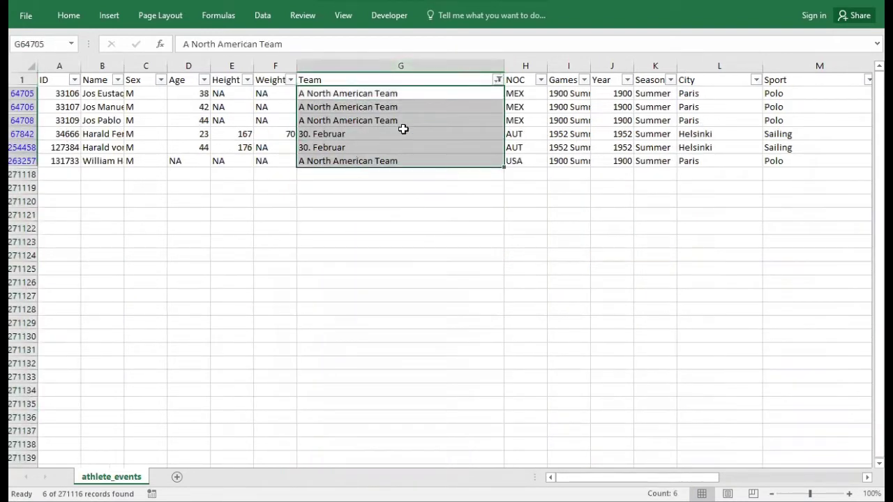
{"action": "left_click_drag", "start_coordinate": [513, 98], "coordinate": [515, 104]}
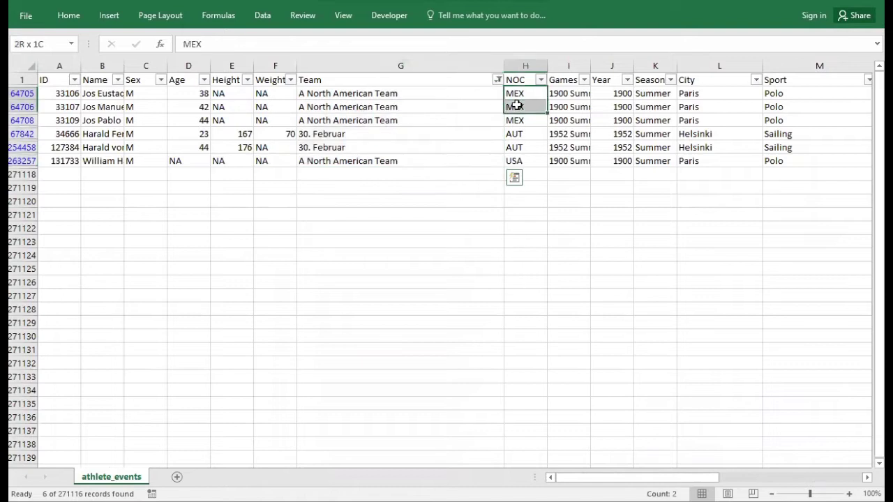
{"action": "left_click_drag", "start_coordinate": [447, 99], "coordinate": [514, 120]}
{"action": "left_click_drag", "start_coordinate": [391, 92], "coordinate": [393, 118]}
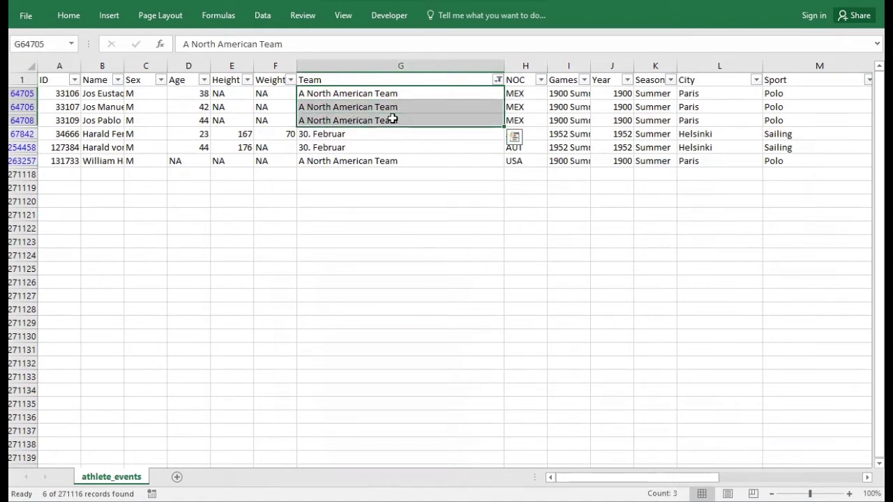
{"action": "left_click_drag", "start_coordinate": [401, 91], "coordinate": [401, 119]}
{"action": "left_click", "coordinate": [401, 118]}
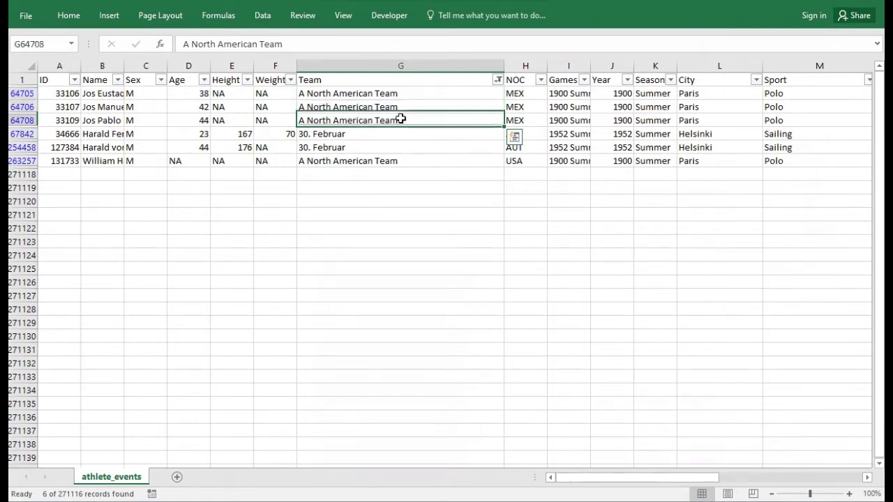
{"action": "left_click", "coordinate": [456, 65]}
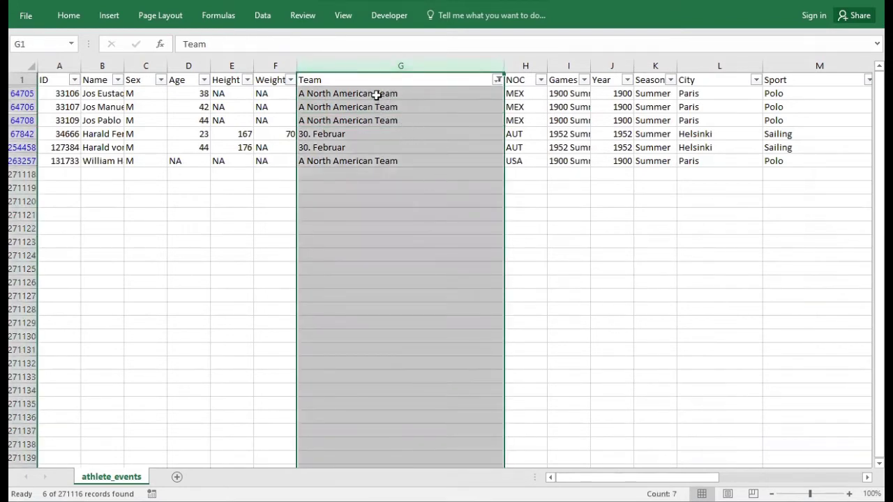
- Reset the Team column's filter so that all teams are shown again
{"action": "left_click_drag", "start_coordinate": [376, 94], "coordinate": [375, 118]}
{"action": "left_click", "coordinate": [494, 80]}
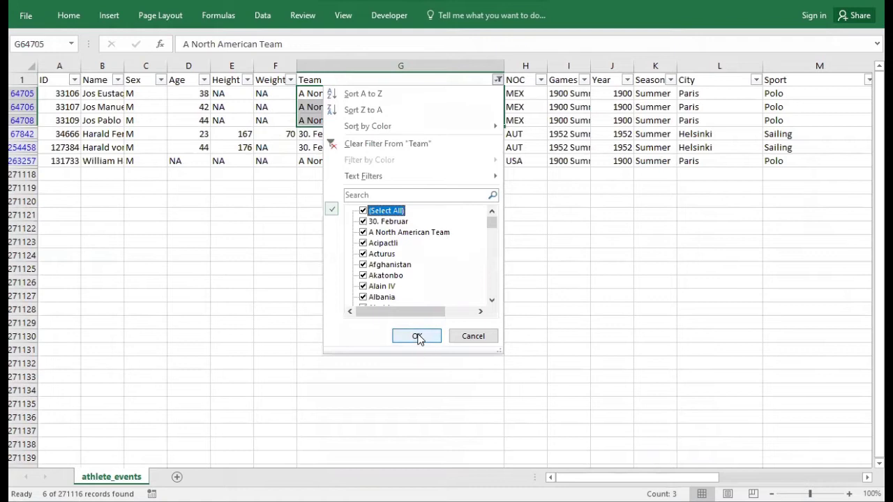
{"action": "left_click", "coordinate": [417, 338]}
- Widen the Games column to fit its full entries and check its filter list without applying a filter
{"action": "left_click", "coordinate": [523, 66]}
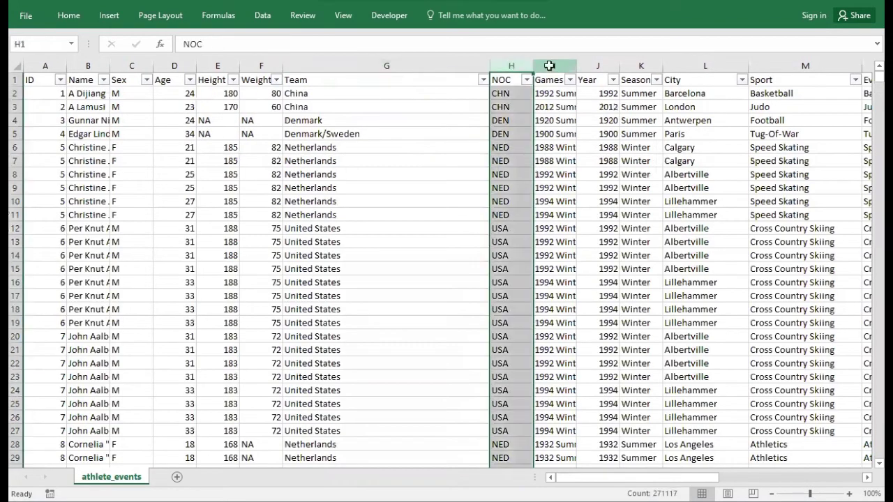
{"action": "left_click", "coordinate": [550, 66]}
{"action": "left_click_drag", "start_coordinate": [576, 66], "coordinate": [615, 64]}
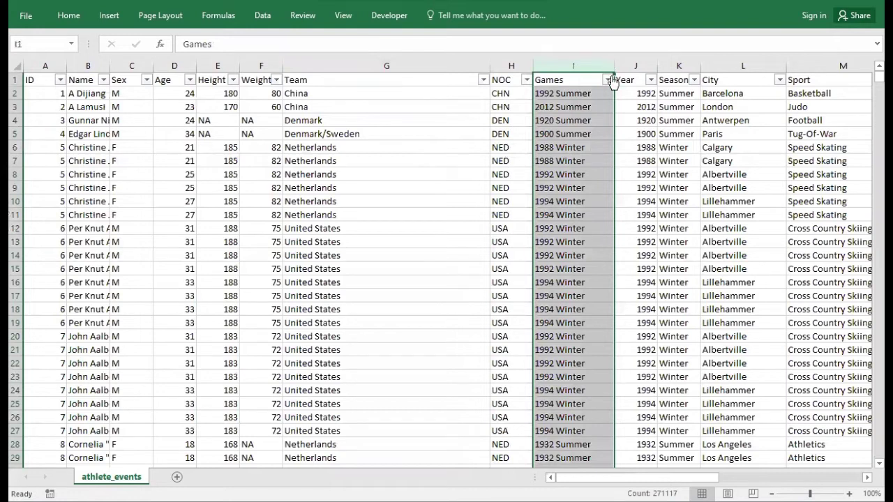
{"action": "left_click", "coordinate": [607, 79]}
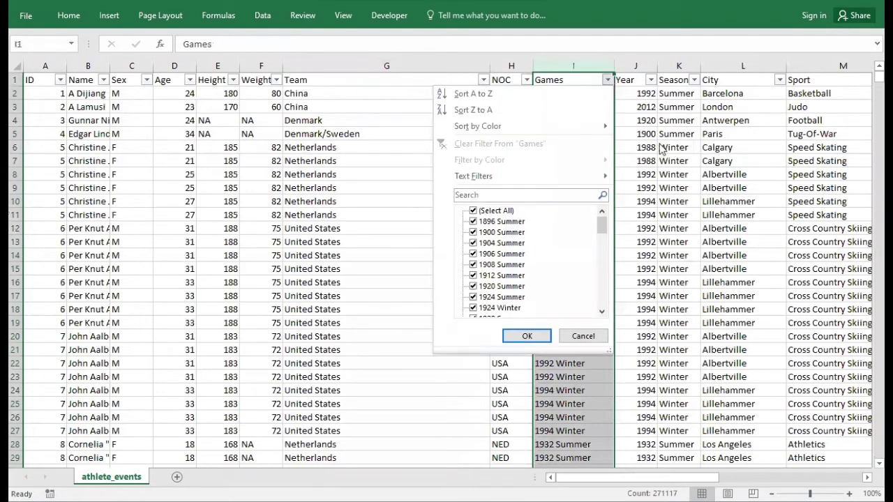
{"action": "left_click", "coordinate": [641, 95]}
- Review the Year column and widen the Season column slightly
{"action": "left_click", "coordinate": [637, 66]}
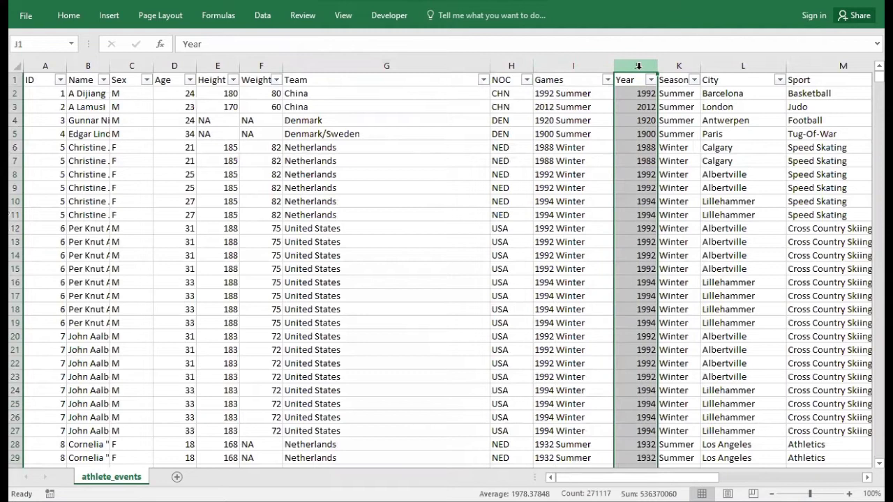
{"action": "left_click", "coordinate": [671, 66]}
{"action": "left_click_drag", "start_coordinate": [695, 68], "coordinate": [715, 63]}
- Examine the City, Sport, Event and Medal columns at the end of the athlete_events sheet
{"action": "left_click", "coordinate": [867, 477]}
{"action": "left_click", "coordinate": [867, 478]}
{"action": "scroll", "coordinate": [627, 374], "scroll_direction": "right", "scroll_amount": 7}
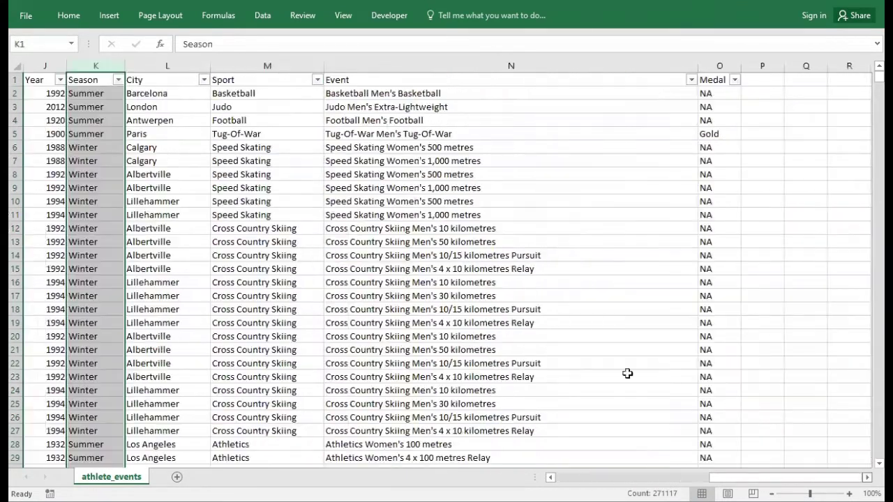
{"action": "left_click", "coordinate": [179, 67]}
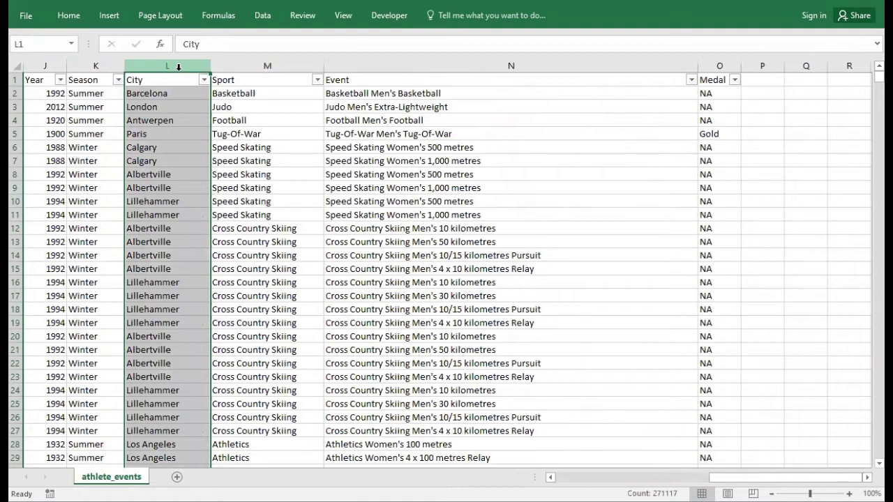
{"action": "left_click", "coordinate": [267, 65]}
{"action": "left_click", "coordinate": [390, 65]}
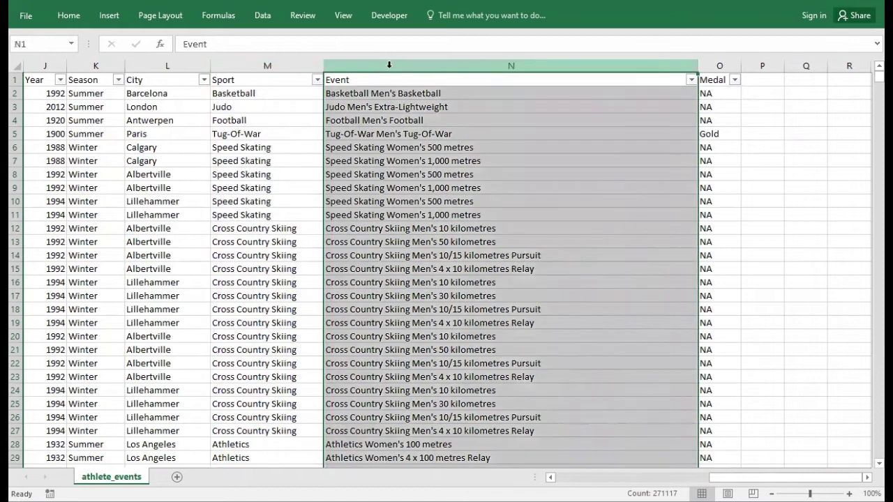
{"action": "left_click", "coordinate": [720, 65]}
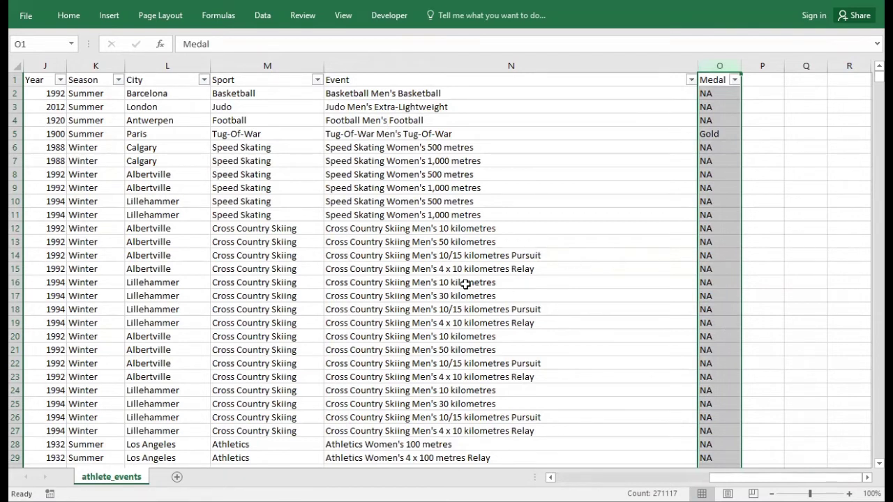
{"action": "left_click", "coordinate": [243, 192]}
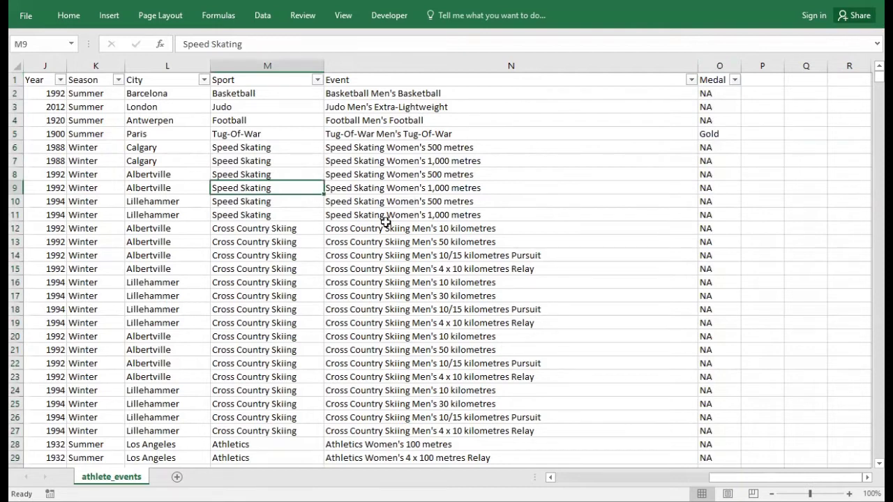
- Switch to the noc_regions workbook and examine its NOC, region and notes columns
{"action": "key", "text": "alt+Tab"}
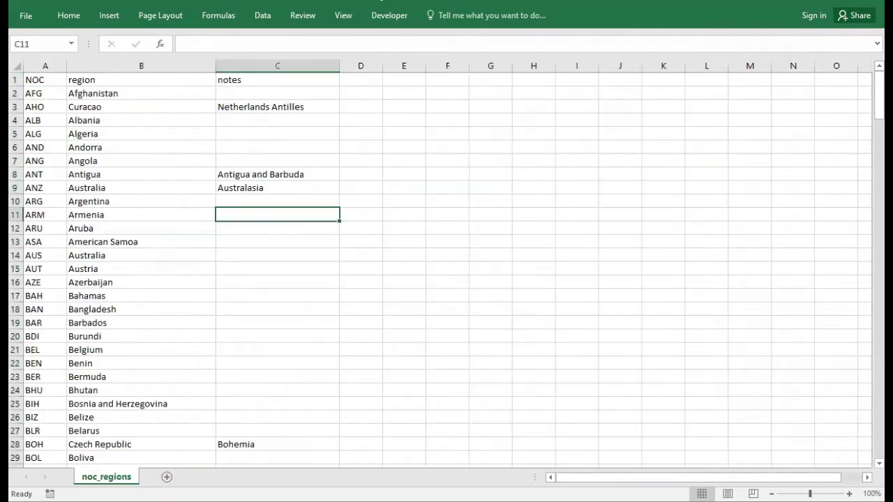
{"action": "left_click_drag", "start_coordinate": [47, 66], "coordinate": [256, 65]}
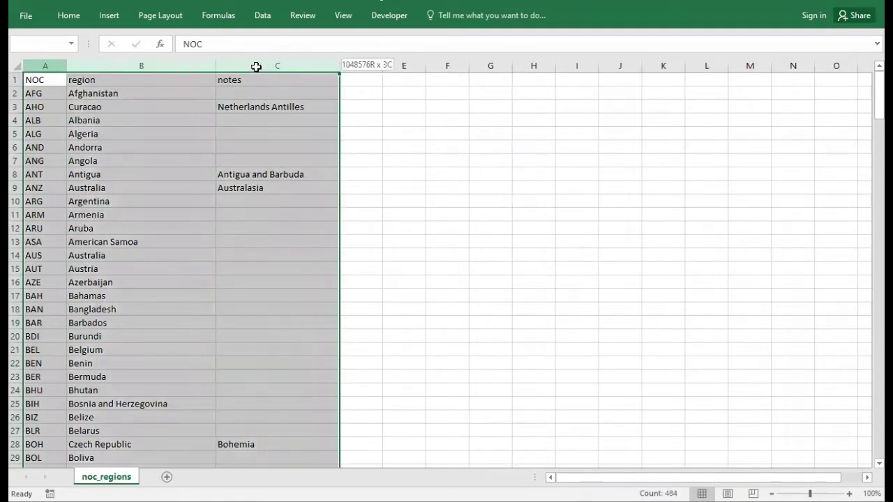
{"action": "left_click", "coordinate": [40, 67]}
{"action": "left_click_drag", "start_coordinate": [41, 68], "coordinate": [141, 67]}
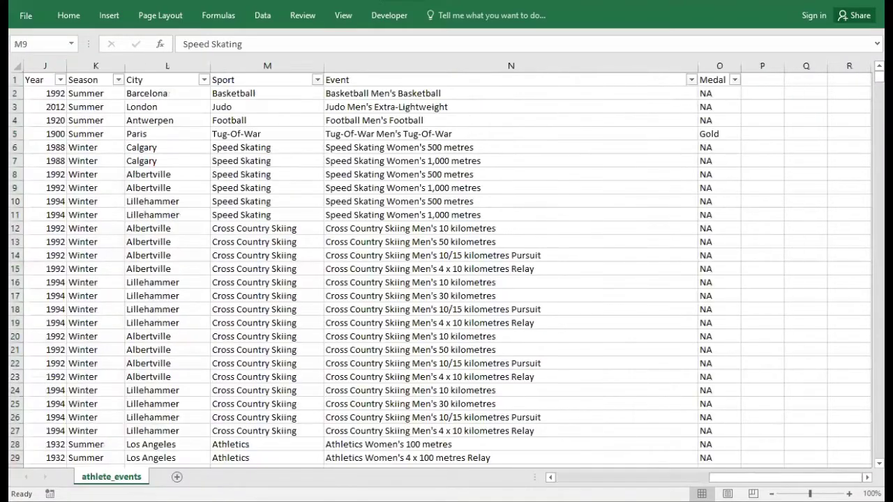
- Return from athlete_events to the noc_regions workbook and select the empty cell F15
{"action": "key", "text": "Down"}
{"action": "key", "text": "ctrl+w"}
{"action": "left_click", "coordinate": [460, 273]}
{"action": "left_click", "coordinate": [458, 269]}
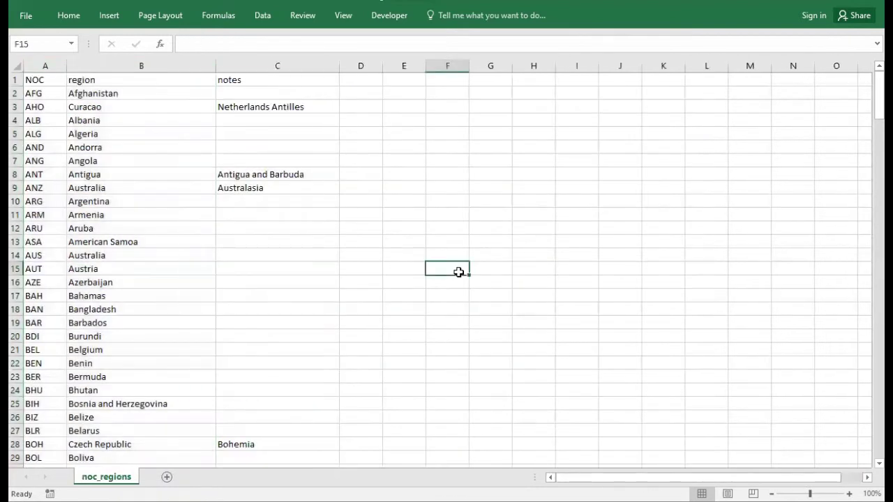
- Close the noc_regions workbook and exit Excel
{"action": "key", "text": "ctrl+w"}
{"action": "left_click", "coordinate": [459, 273]}
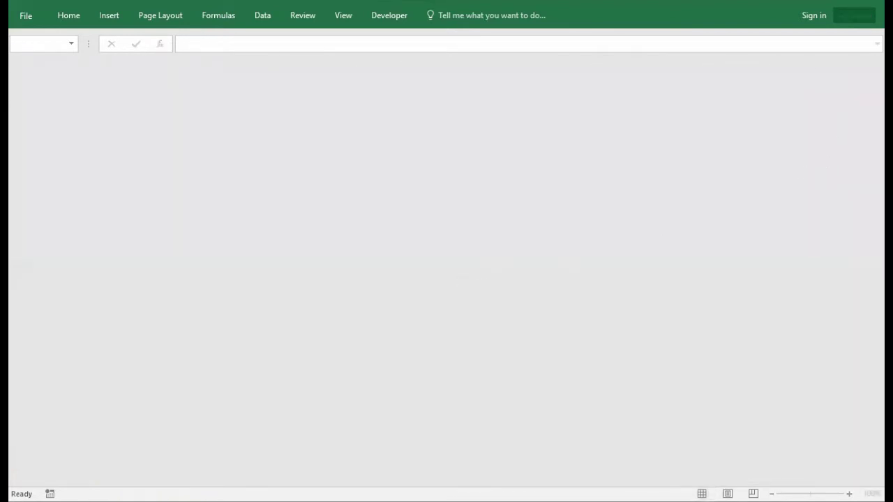
{"action": "key", "text": "alt+F4"}
- Open the Olympics folder inside WIP-Olympics-Ofc in File Explorer and copy its folder path
{"action": "left_click", "coordinate": [496, 31]}
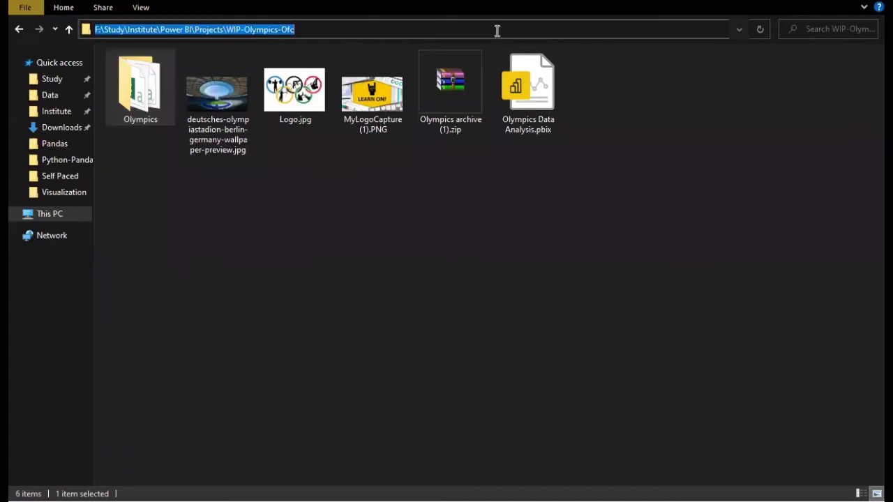
{"action": "double_click", "coordinate": [140, 87]}
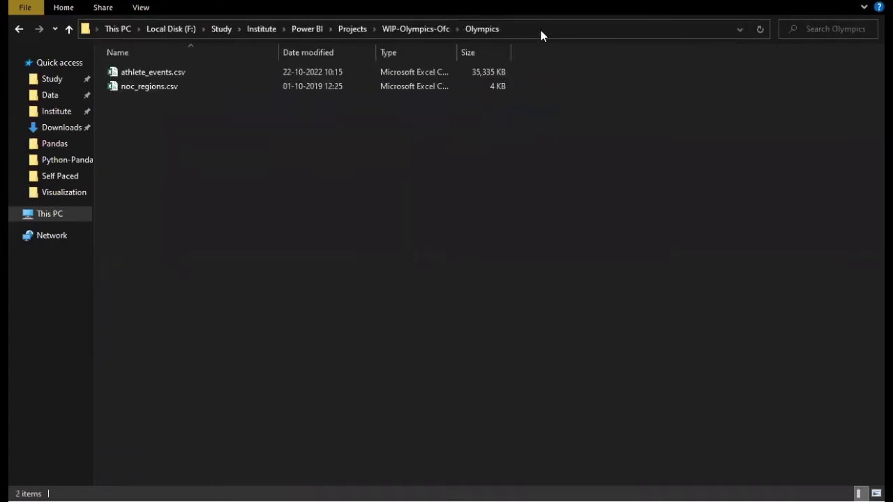
{"action": "left_click", "coordinate": [540, 31]}
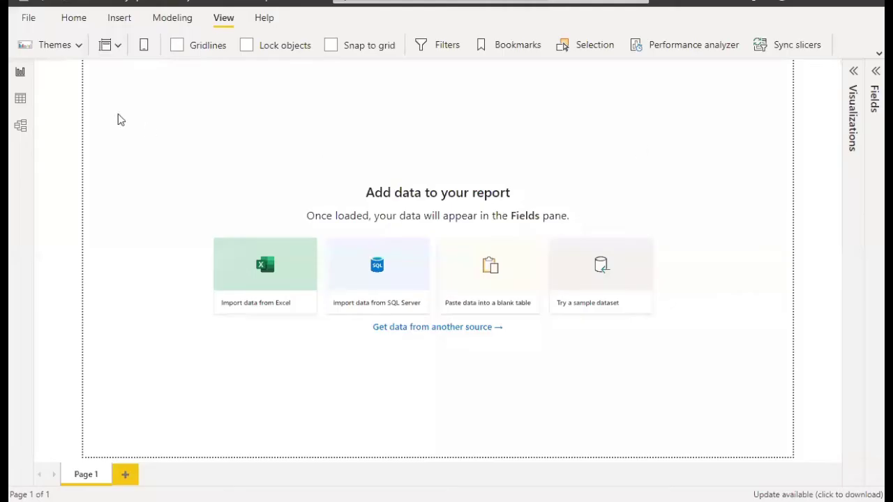
- In Power BI Desktop, start importing data from a Text/CSV source chosen in the full list of connectors
{"action": "left_click", "coordinate": [68, 23]}
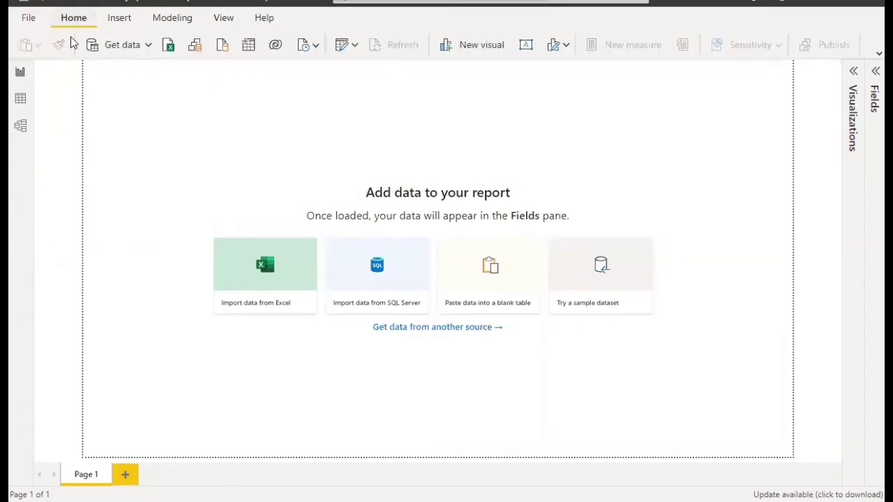
{"action": "left_click", "coordinate": [148, 46]}
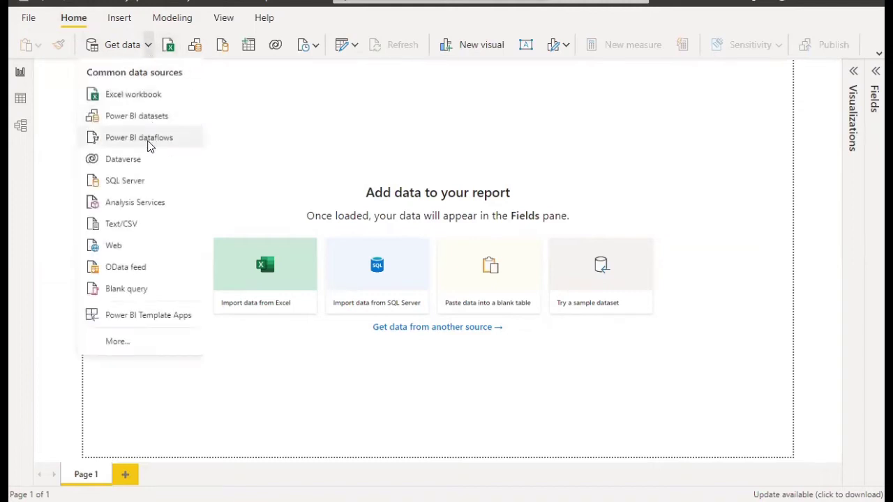
{"action": "left_click", "coordinate": [134, 346]}
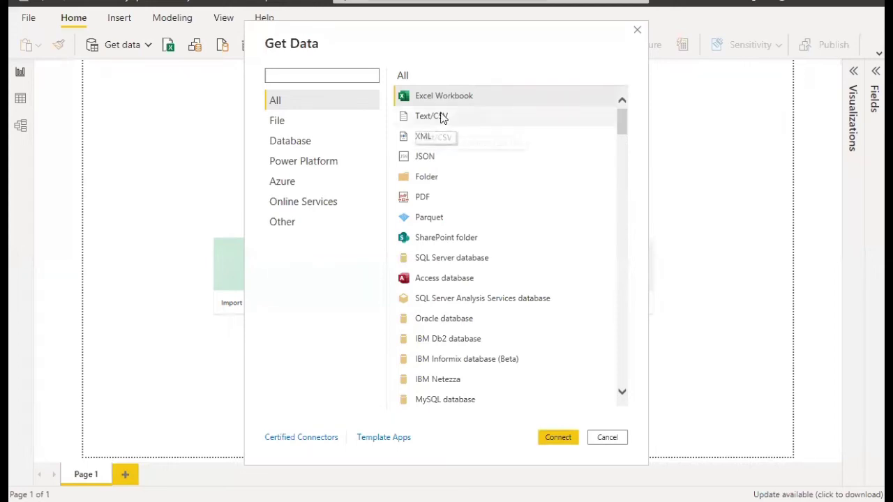
{"action": "left_click", "coordinate": [440, 117]}
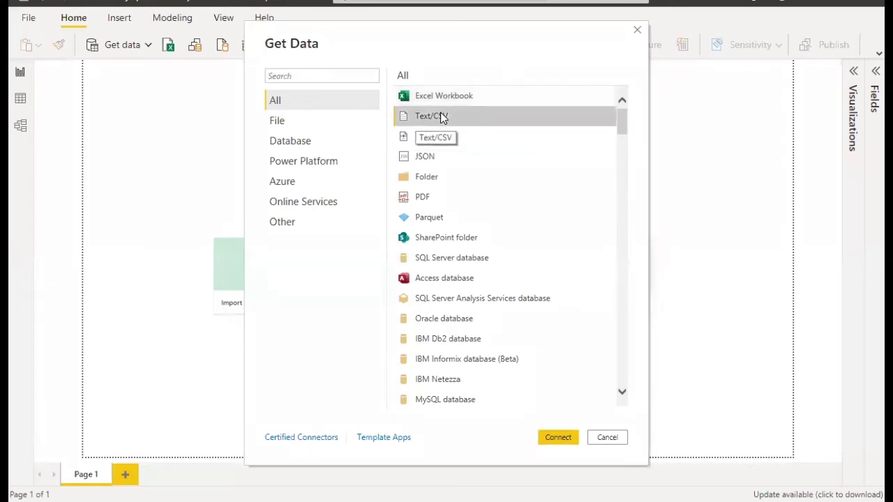
{"action": "left_click", "coordinate": [562, 438]}
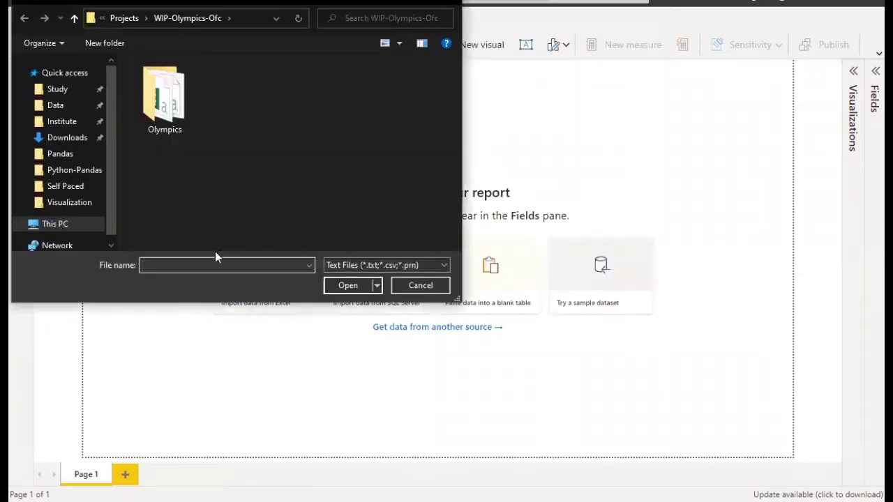
- Go to the copied Olympics folder path and open athlete_events.csv for import
{"action": "key", "text": "ctrl+v"}
{"action": "key", "text": "Return"}
{"action": "left_click", "coordinate": [183, 83]}
{"action": "left_click", "coordinate": [188, 98]}
{"action": "left_click", "coordinate": [186, 83]}
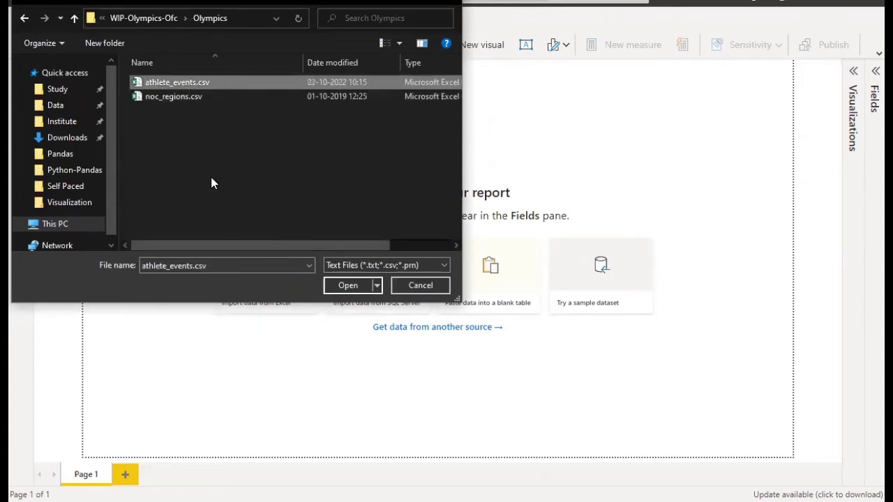
{"action": "left_click", "coordinate": [334, 287]}
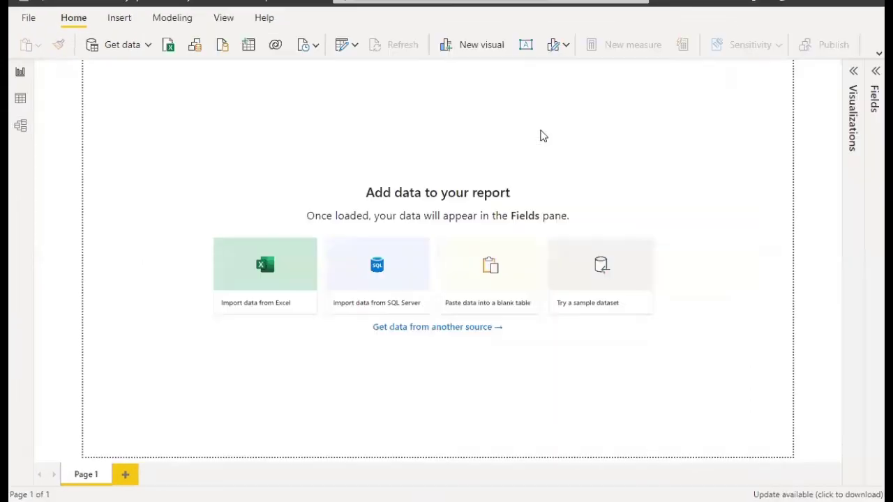
- Load the athlete_events.csv data into the report with comma delimiter and type detection based on the first 200 rows
{"action": "key", "text": "alt+Tab"}
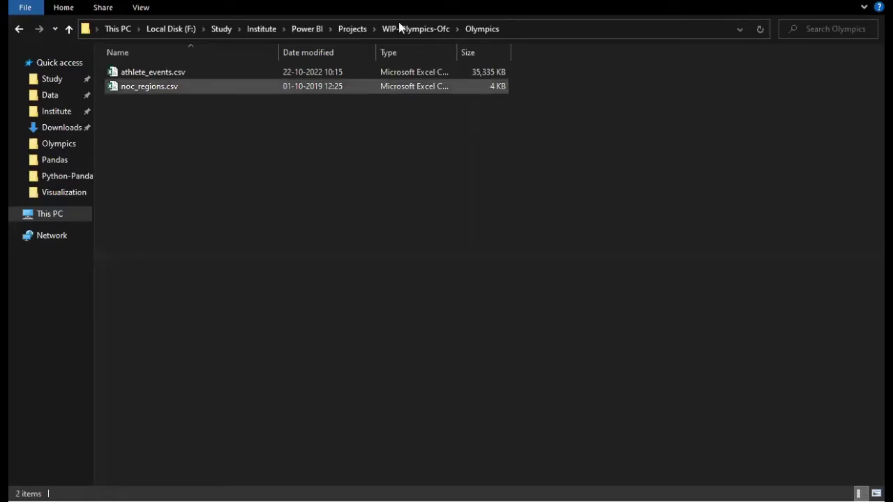
{"action": "key", "text": "alt+Tab"}
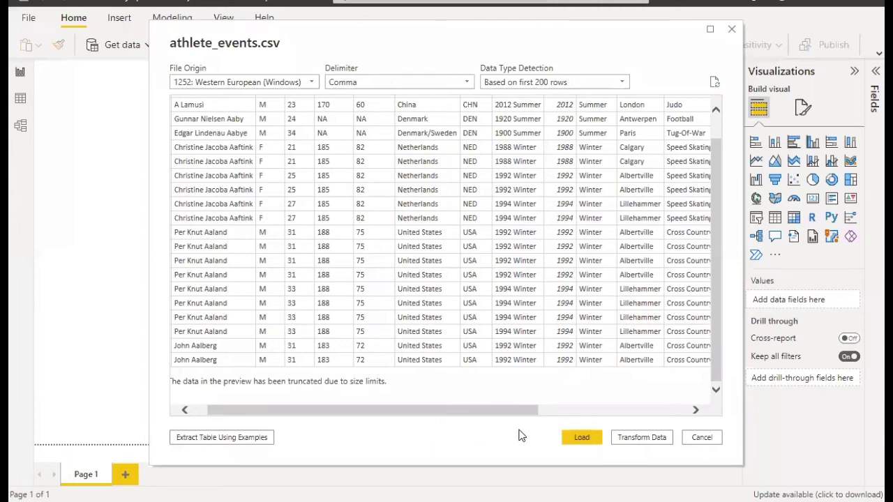
{"action": "left_click", "coordinate": [580, 438]}
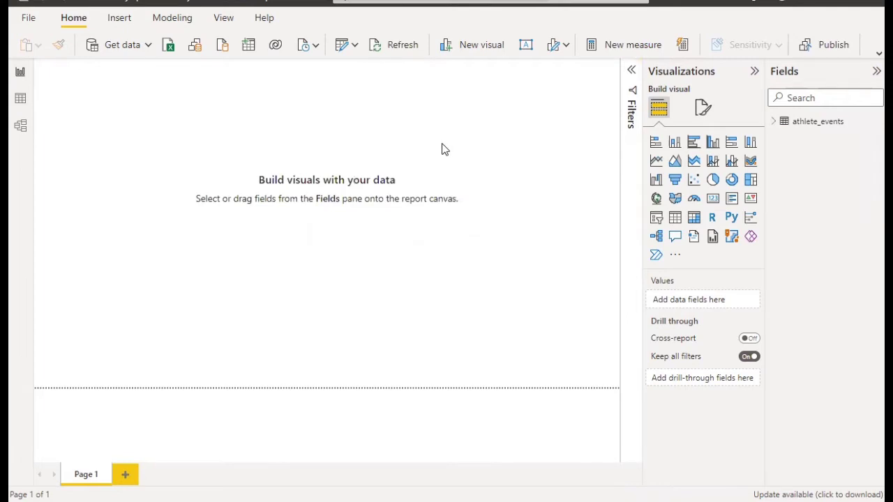
- Import noc_regions.csv as a Text/CSV source and open it for transformation in the Power Query Editor
{"action": "left_click", "coordinate": [148, 46]}
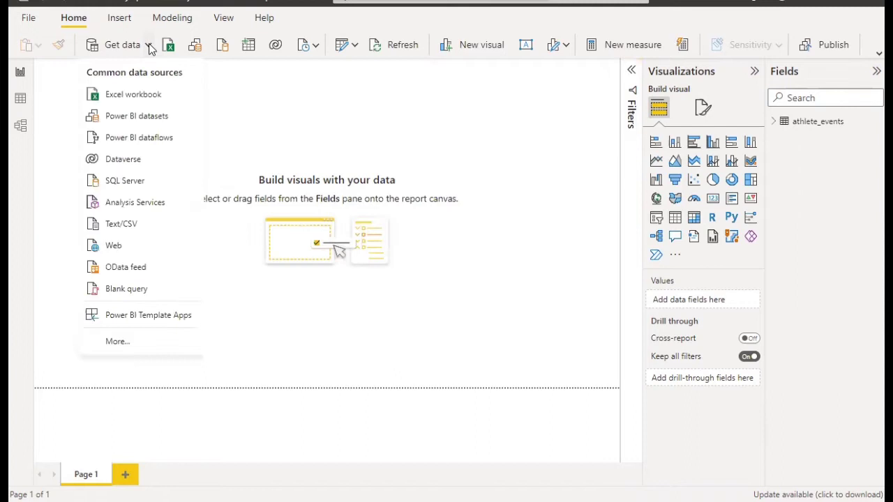
{"action": "left_click", "coordinate": [141, 225]}
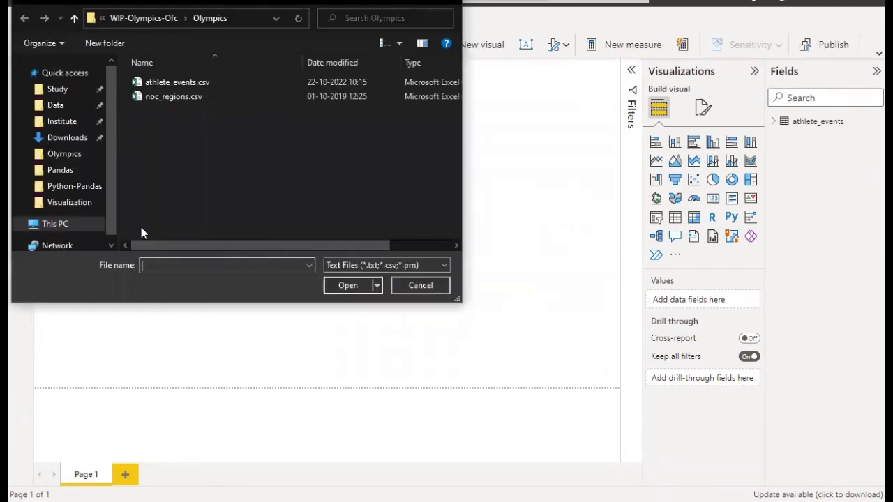
{"action": "left_click", "coordinate": [159, 99]}
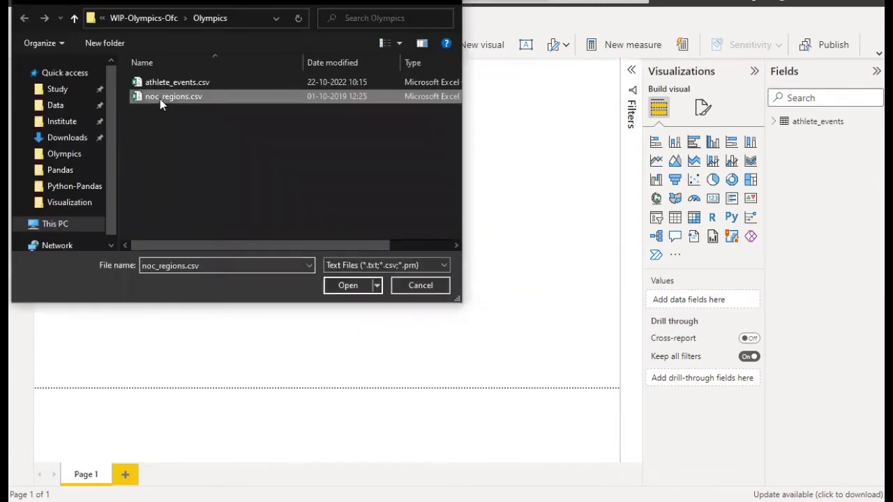
{"action": "left_click", "coordinate": [351, 282]}
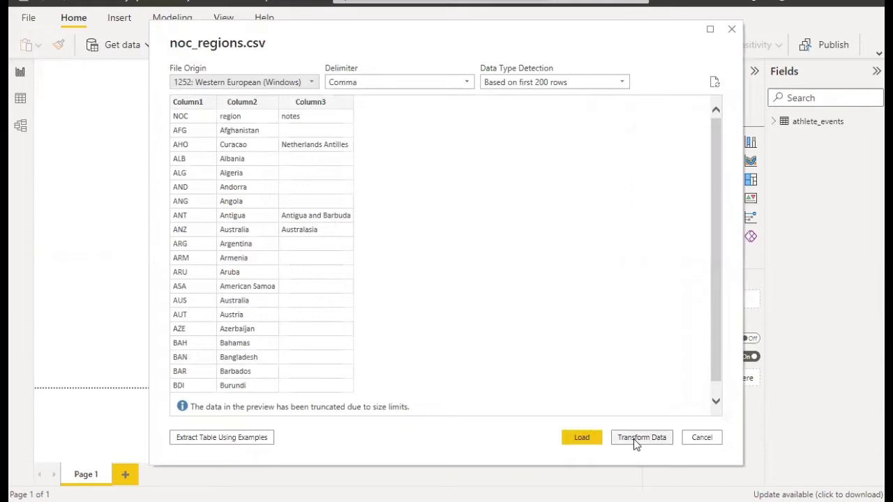
{"action": "left_click", "coordinate": [640, 437]}
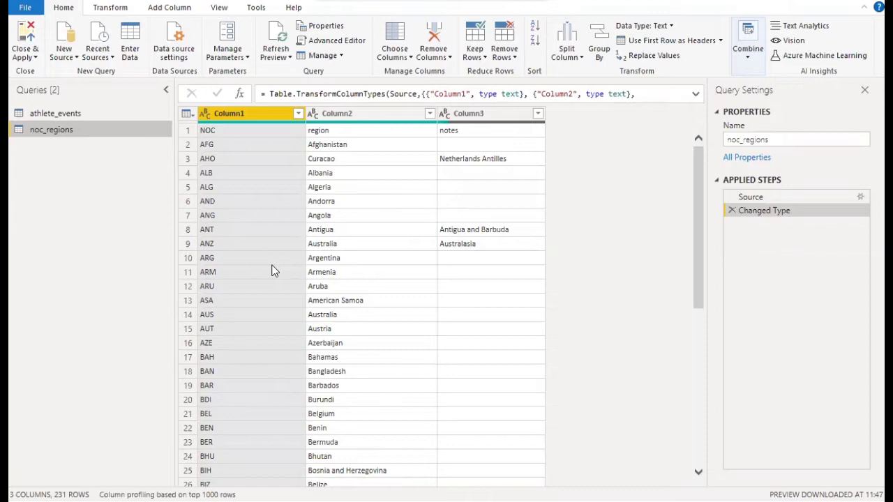
- Rename the athlete_events query to Events
{"action": "left_click", "coordinate": [61, 111]}
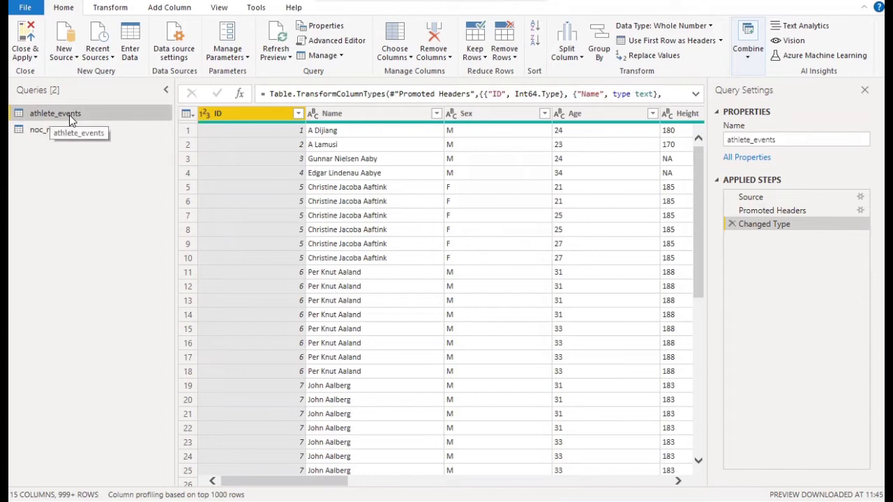
{"action": "left_click", "coordinate": [753, 138]}
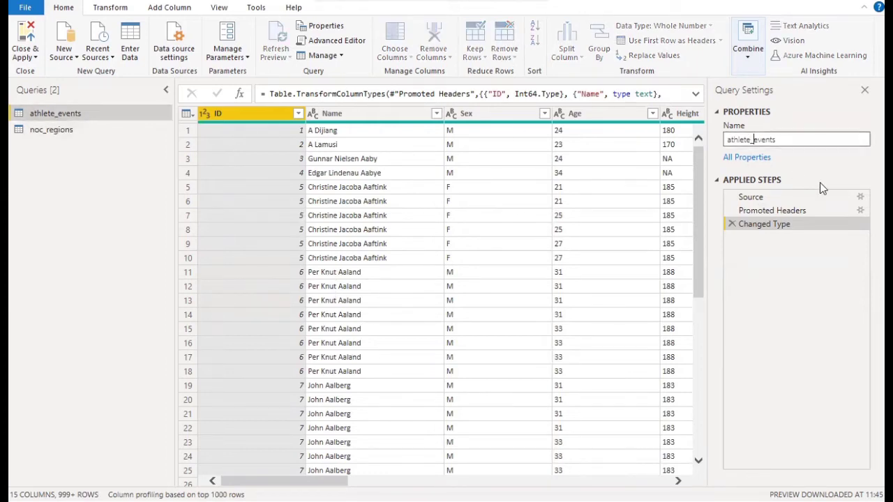
{"action": "key", "text": "BackSpace"}
{"action": "key", "text": "BackSpace"}
{"action": "key", "text": "BackSpace"}
{"action": "key", "text": "BackSpace"}
{"action": "key", "text": "BackSpace"}
{"action": "key", "text": "BackSpace"}
{"action": "key", "text": "BackSpace"}
{"action": "key", "text": "BackSpace"}
{"action": "key", "text": "Delete"}
{"action": "type", "text": "E"}
{"action": "key", "text": "Return"}
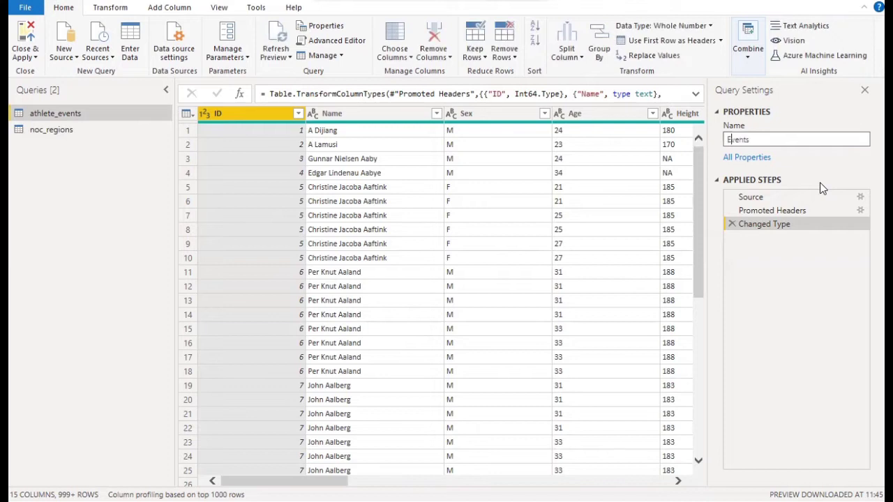
{"action": "left_click", "coordinate": [749, 140]}
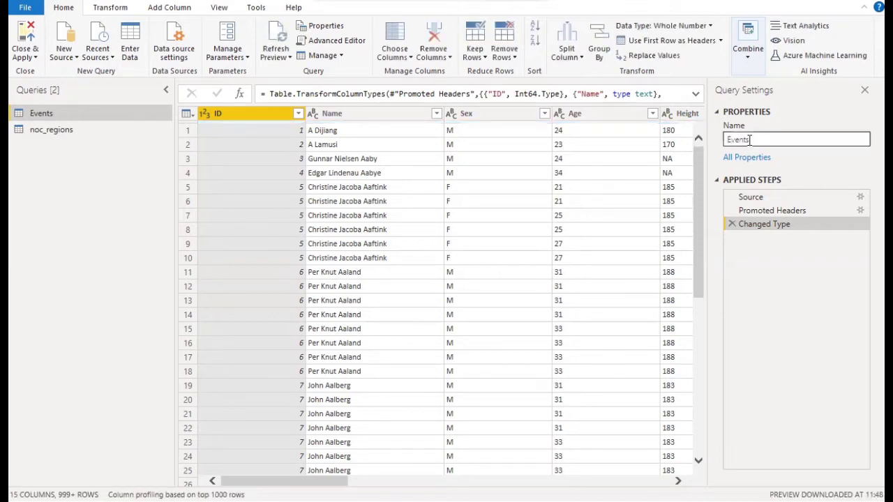
- Remove the ID column from the Events query
{"action": "left_click", "coordinate": [234, 115]}
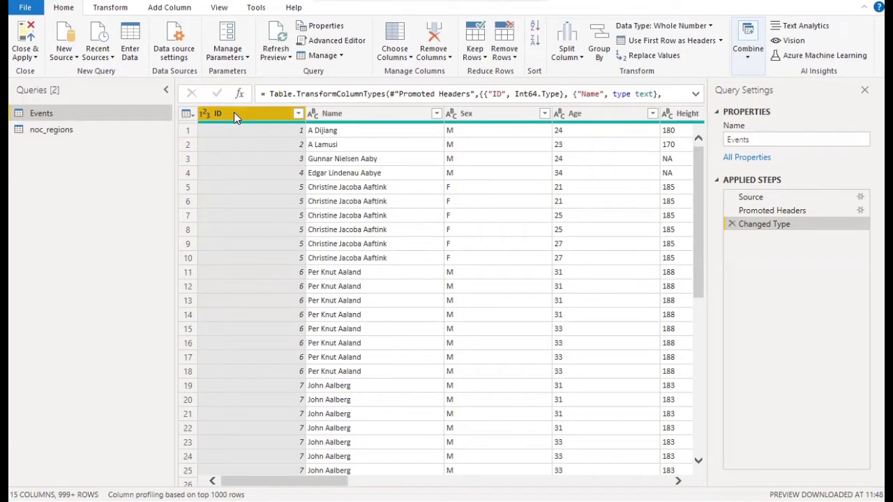
{"action": "right_click", "coordinate": [233, 113]}
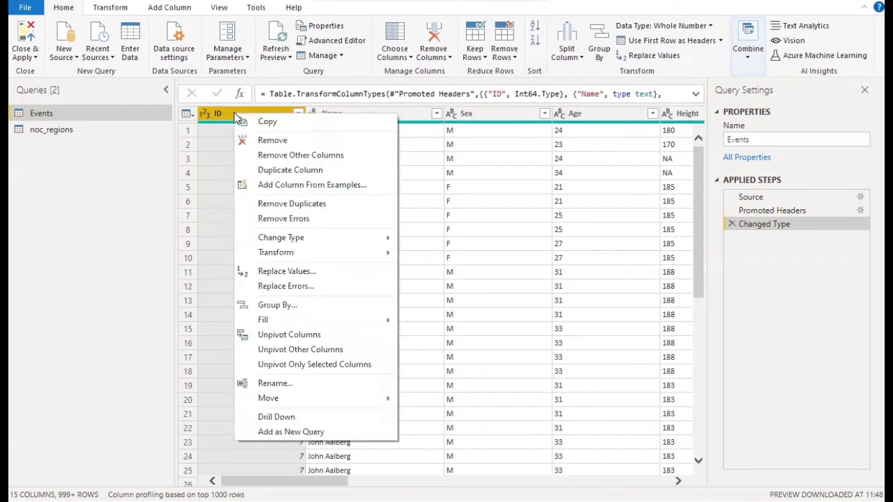
{"action": "left_click", "coordinate": [283, 142]}
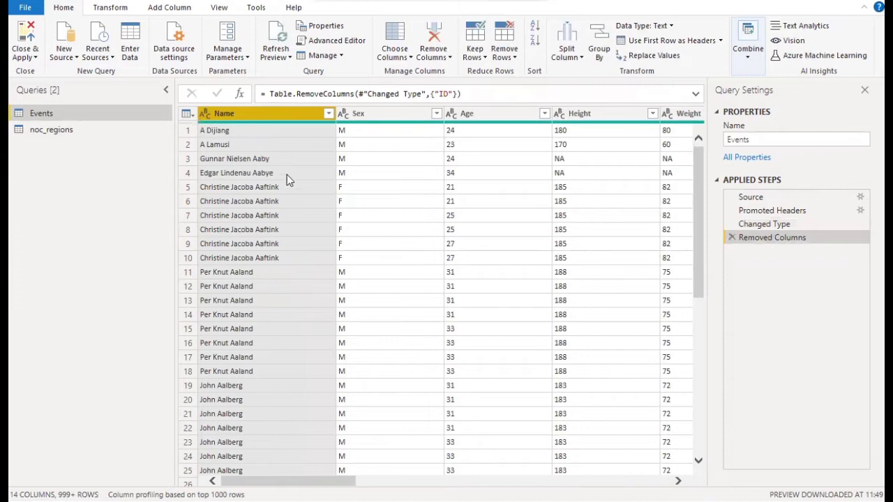
- Narrow the Queries and Query Settings panes to give the Events table preview more width
{"action": "right_click", "coordinate": [265, 117]}
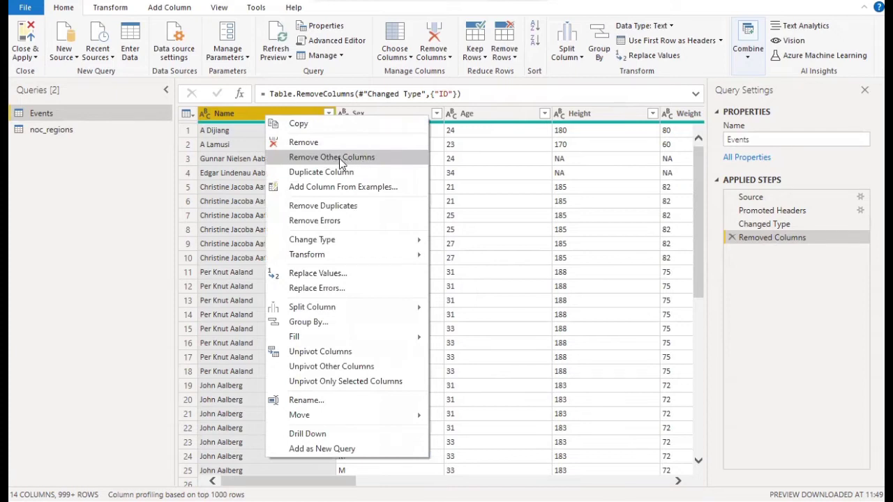
{"action": "left_click", "coordinate": [74, 177]}
{"action": "left_click_drag", "start_coordinate": [174, 209], "coordinate": [70, 211]}
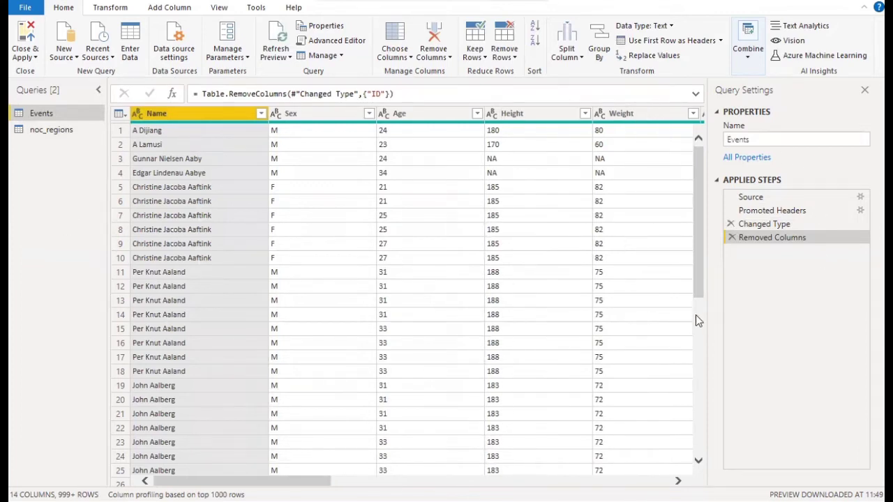
{"action": "left_click_drag", "start_coordinate": [706, 323], "coordinate": [722, 323]}
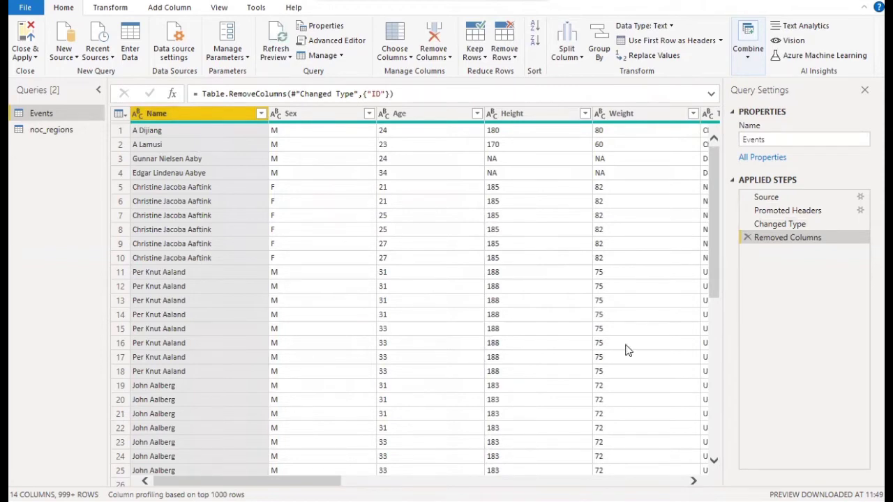
- Replace the value NA with an empty value in the Medal column of the Events query
{"action": "left_click_drag", "start_coordinate": [248, 481], "coordinate": [592, 481]}
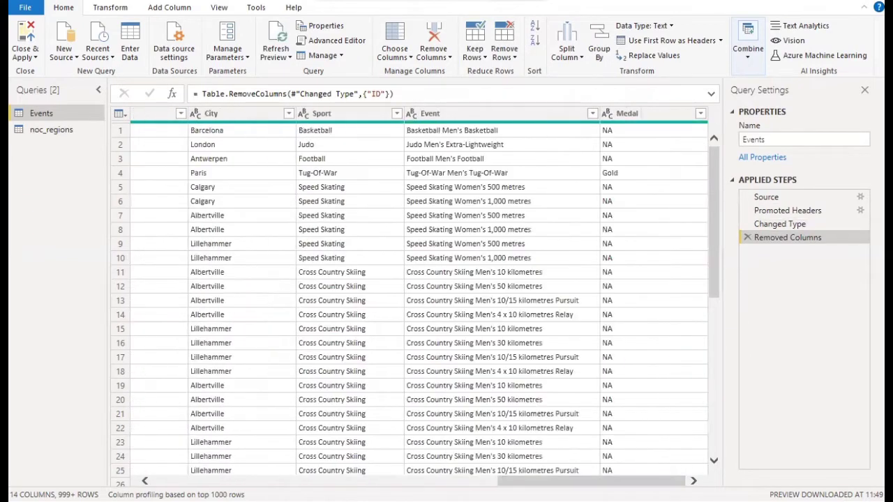
{"action": "left_click", "coordinate": [644, 116]}
{"action": "right_click", "coordinate": [645, 120]}
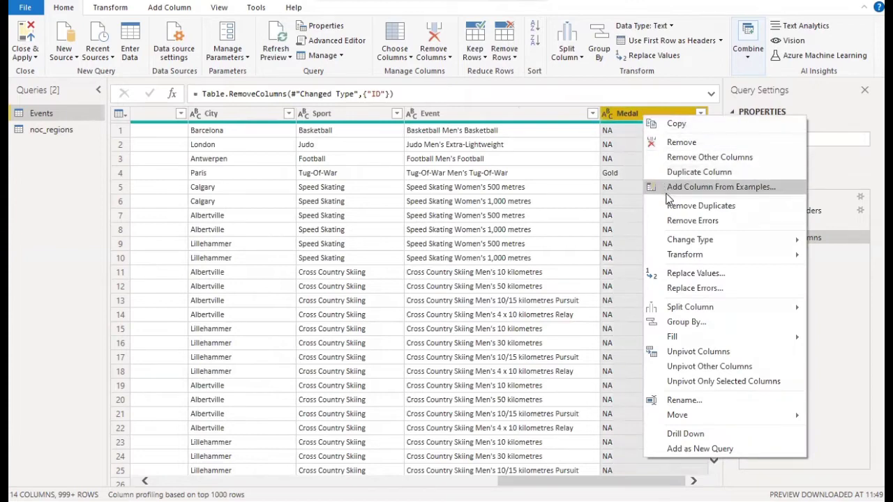
{"action": "mouse_move", "coordinate": [688, 260]}
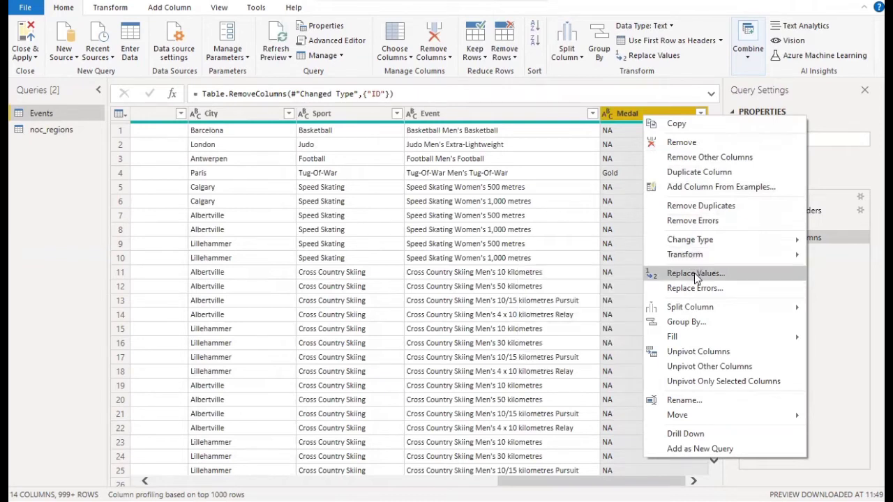
{"action": "left_click", "coordinate": [695, 275]}
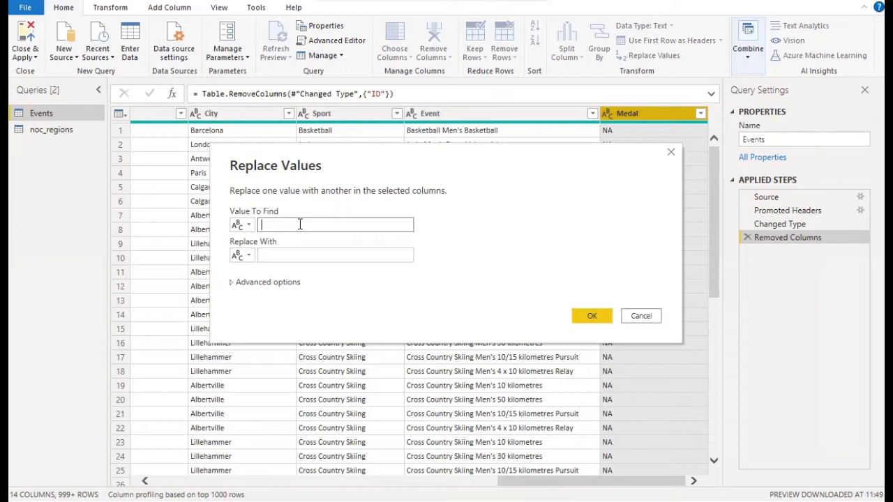
{"action": "type", "text": "NA"}
{"action": "left_click", "coordinate": [272, 255]}
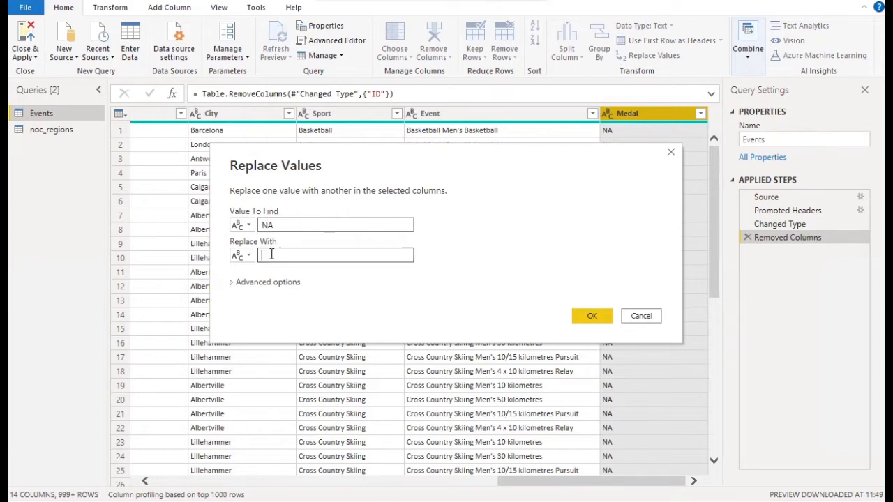
{"action": "left_click", "coordinate": [586, 314]}
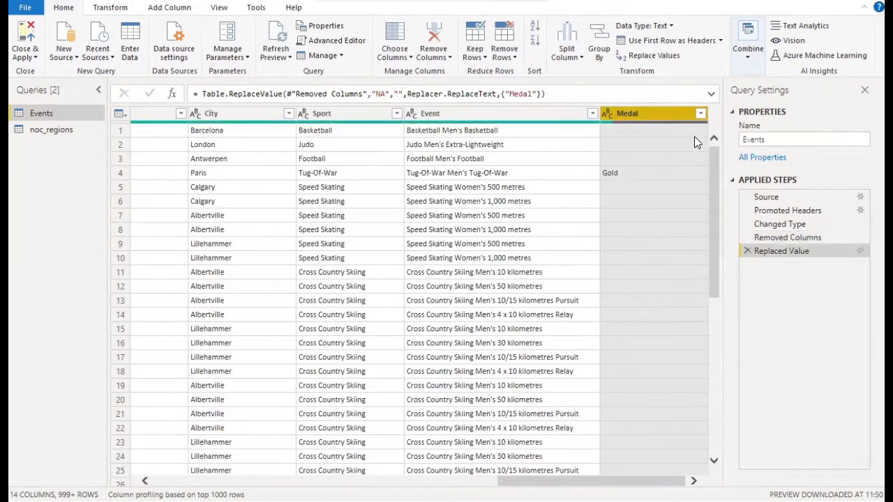
- Examine the Medal column's replaced values and the list of distinct values in the Age column of the Events query
{"action": "scroll", "coordinate": [628, 272], "scroll_direction": "down", "scroll_amount": 15}
{"action": "scroll", "coordinate": [631, 259], "scroll_direction": "up", "scroll_amount": 10}
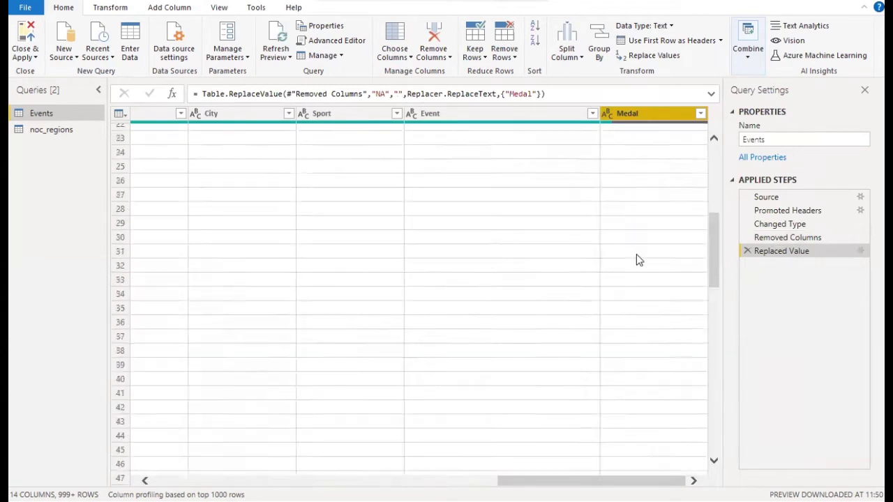
{"action": "scroll", "coordinate": [637, 258], "scroll_direction": "up", "scroll_amount": 6}
{"action": "left_click_drag", "start_coordinate": [539, 479], "coordinate": [295, 479]}
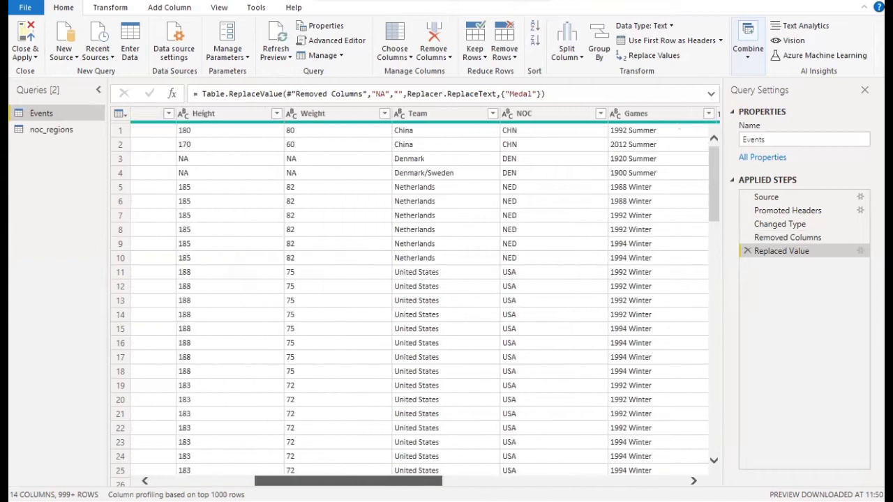
{"action": "left_click_drag", "start_coordinate": [349, 481], "coordinate": [281, 480]}
{"action": "left_click", "coordinate": [454, 114]}
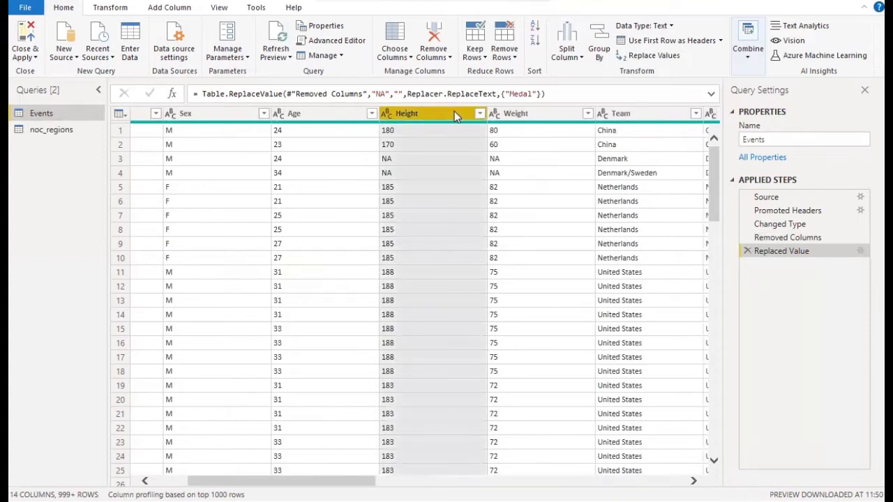
{"action": "left_click", "coordinate": [369, 113]}
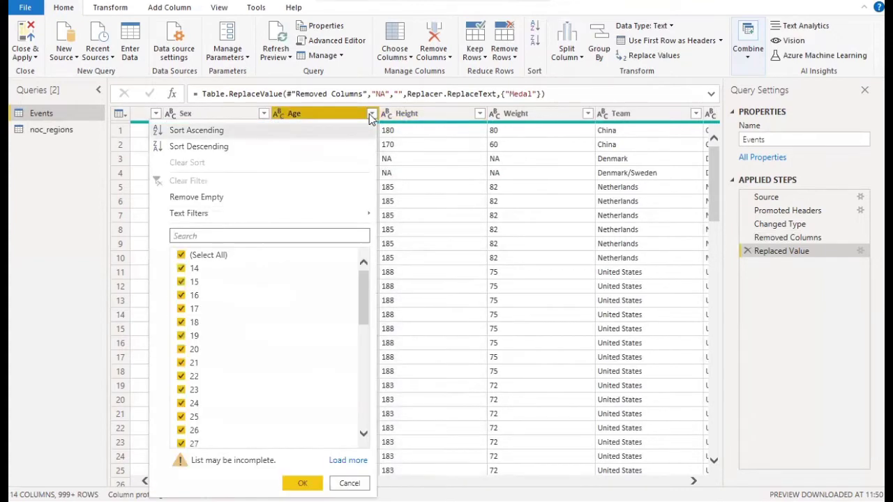
{"action": "scroll", "coordinate": [319, 295], "scroll_direction": "down", "scroll_amount": 8}
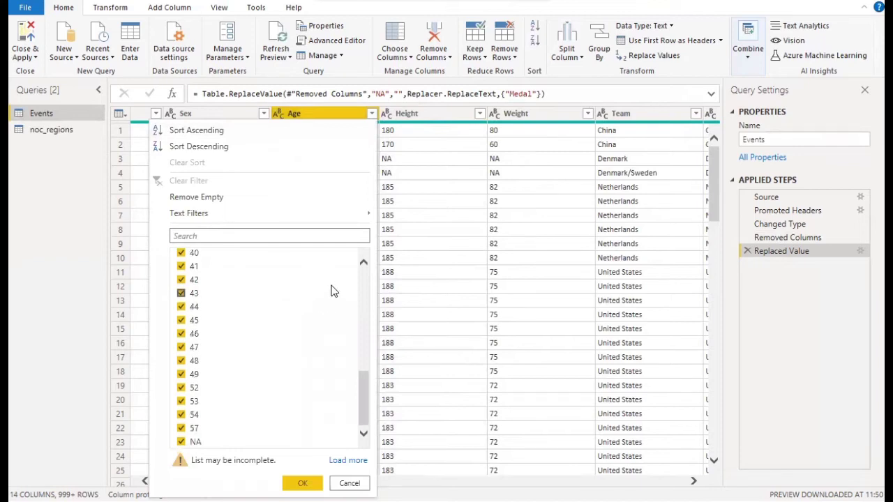
- Replace the value NA with an empty value in the Age, Height and Weight columns of the Events query
{"action": "left_click", "coordinate": [523, 117]}
{"action": "left_click", "coordinate": [436, 115], "text": "ctrl"}
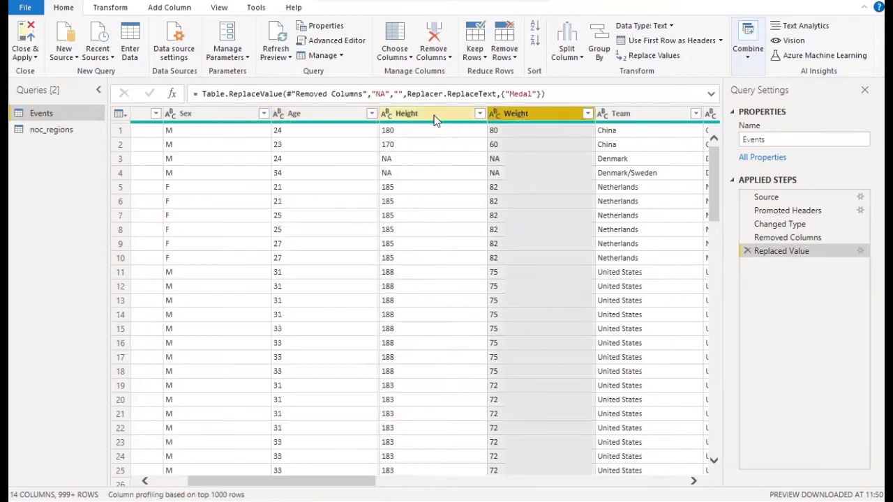
{"action": "left_click", "coordinate": [325, 113], "text": "ctrl"}
{"action": "right_click", "coordinate": [324, 112]}
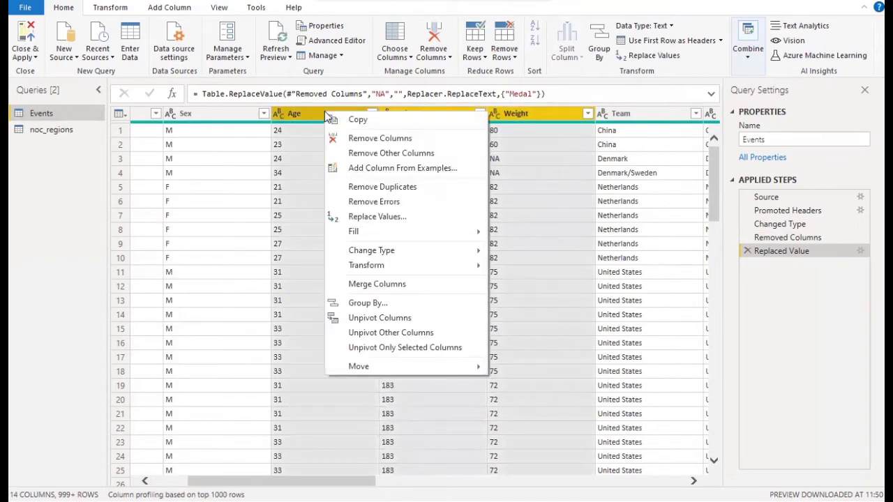
{"action": "left_click", "coordinate": [370, 217]}
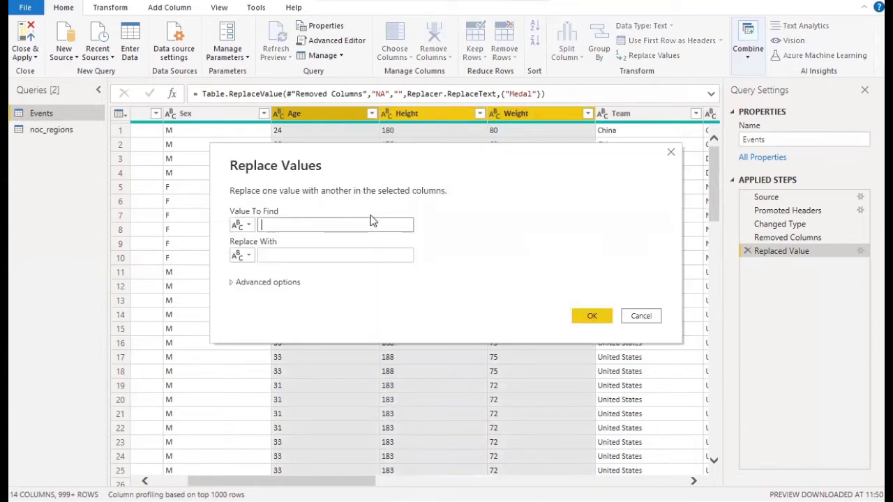
{"action": "type", "text": "NA"}
{"action": "left_click", "coordinate": [593, 316]}
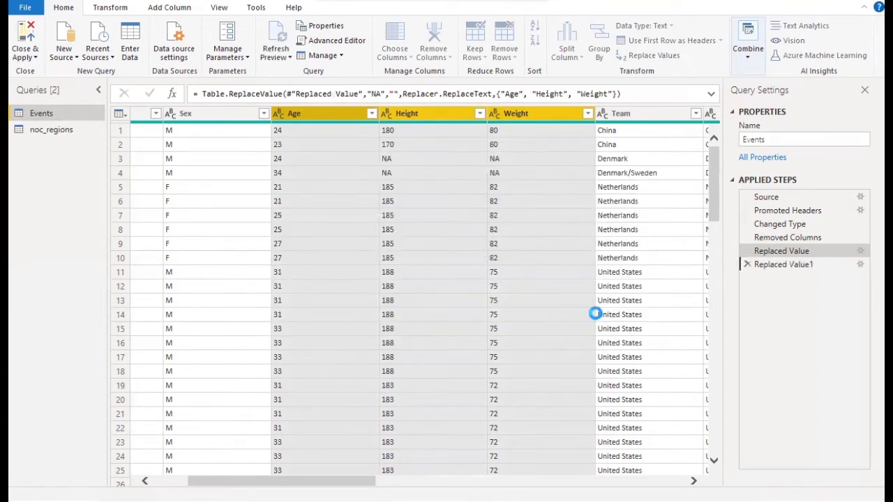
- Review the distinct values of the Sex and Team columns and look over the remaining columns of the Events query
{"action": "left_click", "coordinate": [263, 114]}
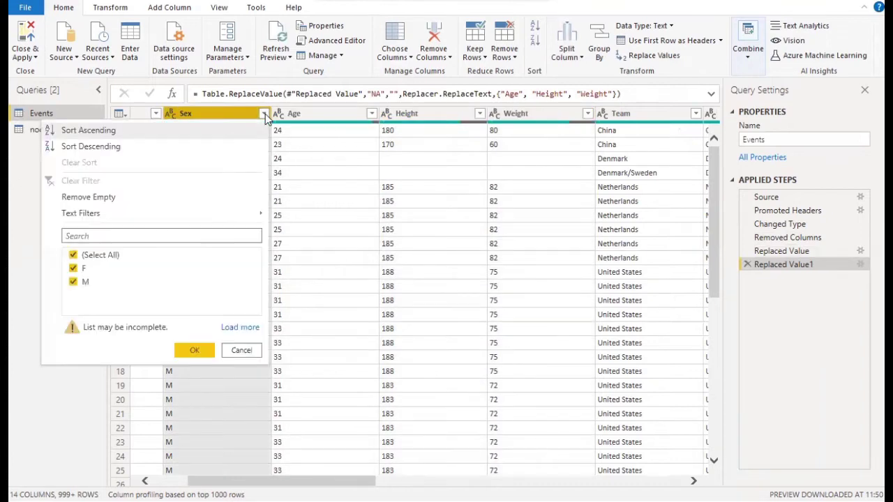
{"action": "left_click", "coordinate": [393, 475]}
{"action": "left_click_drag", "start_coordinate": [355, 481], "coordinate": [664, 481]}
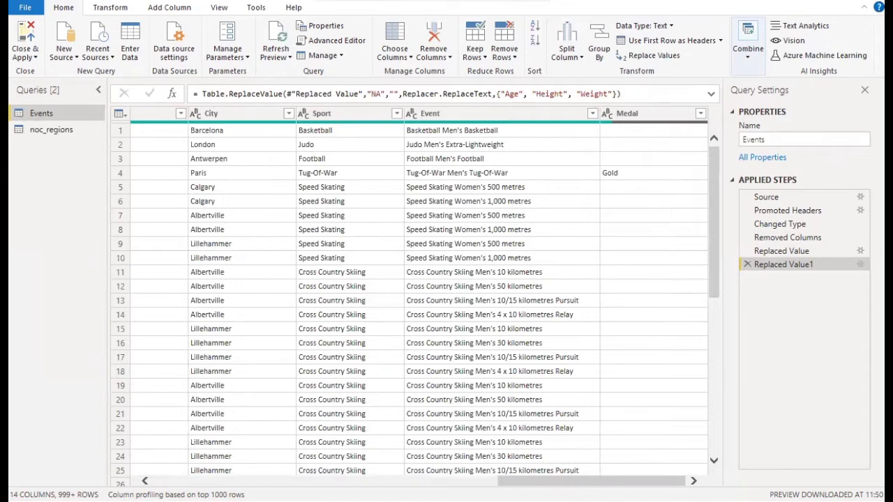
{"action": "left_click_drag", "start_coordinate": [600, 481], "coordinate": [434, 481]}
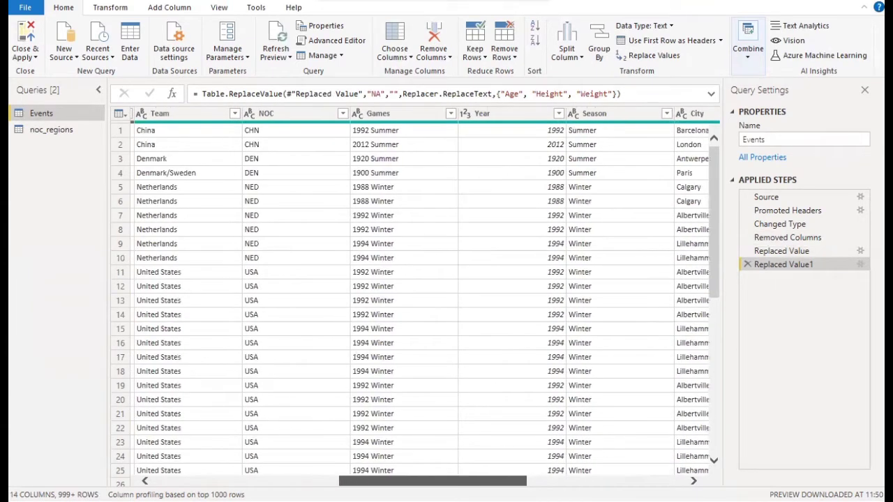
{"action": "left_click_drag", "start_coordinate": [435, 481], "coordinate": [381, 481]}
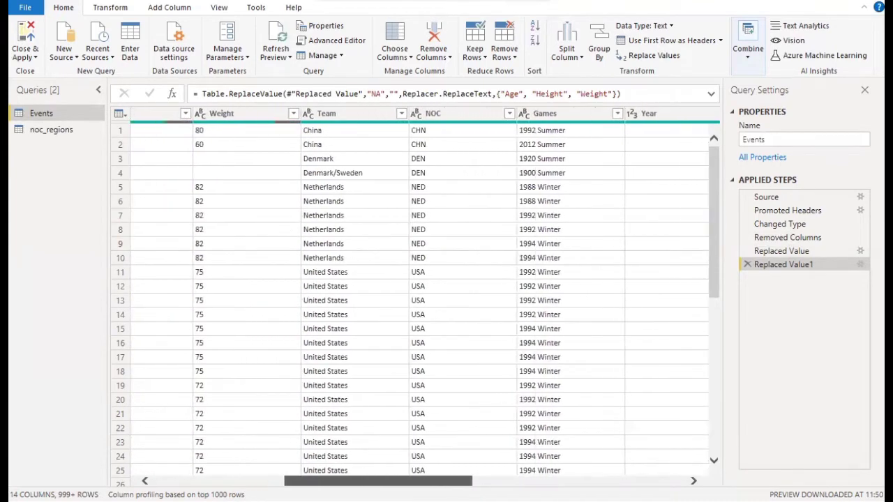
{"action": "left_click", "coordinate": [339, 118]}
{"action": "left_click", "coordinate": [401, 114]}
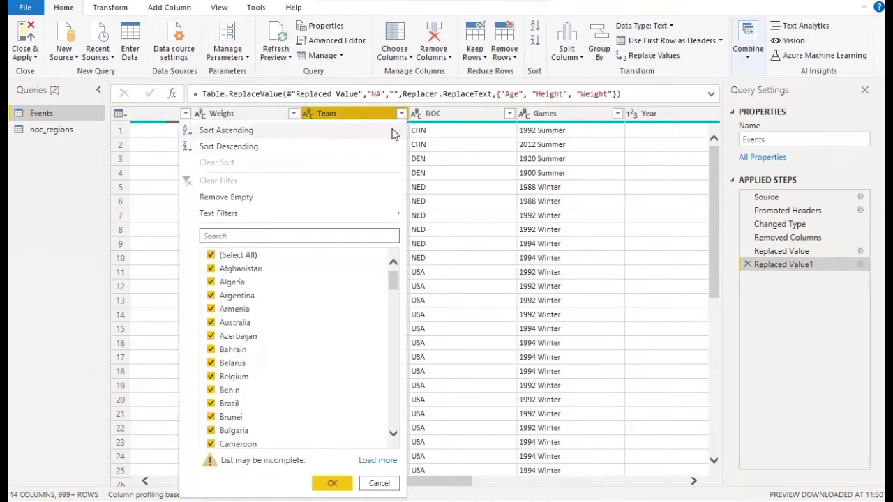
{"action": "scroll", "coordinate": [281, 294], "scroll_direction": "down", "scroll_amount": 10}
{"action": "scroll", "coordinate": [281, 295], "scroll_direction": "down", "scroll_amount": 1}
{"action": "left_click", "coordinate": [378, 484]}
{"action": "mouse_move", "coordinate": [378, 481]}
{"action": "left_mouse_down"}
{"action": "mouse_move", "coordinate": [248, 481]}
{"action": "mouse_move", "coordinate": [375, 482]}
{"action": "left_mouse_up"}
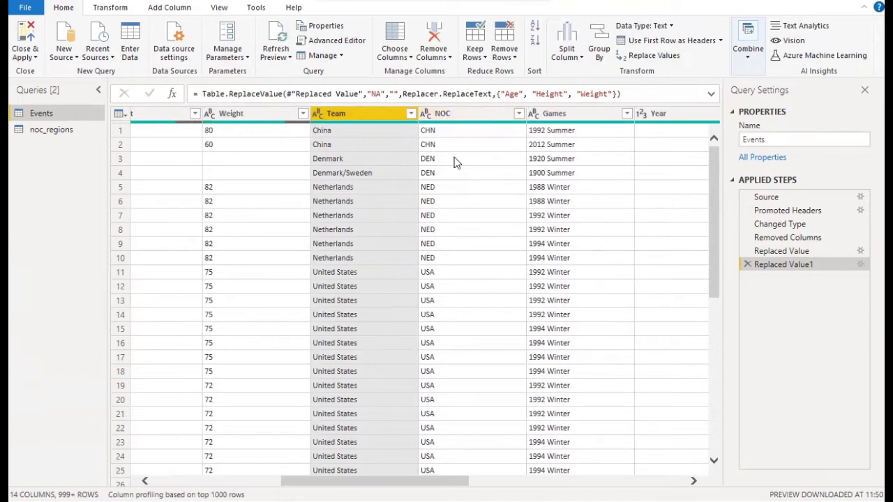
- Compare the noc_regions table with the Team and NOC columns of Events, and examine the distinct Team names
{"action": "left_click", "coordinate": [56, 130]}
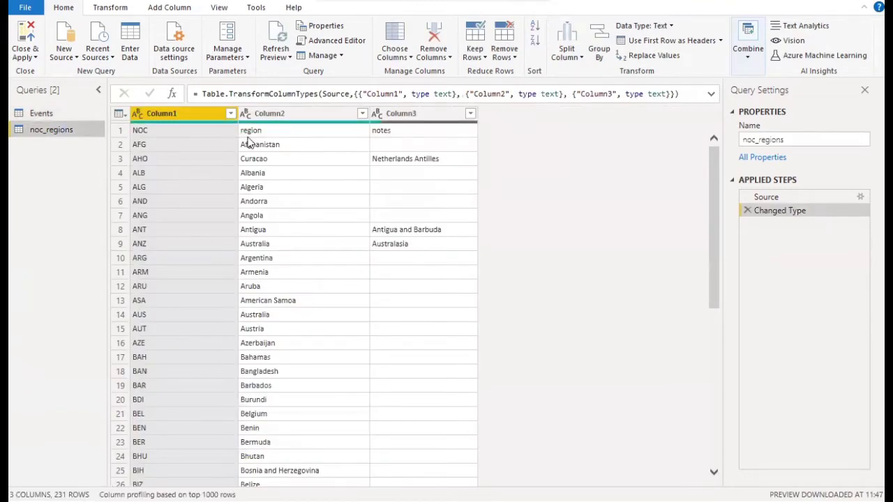
{"action": "left_click", "coordinate": [39, 113]}
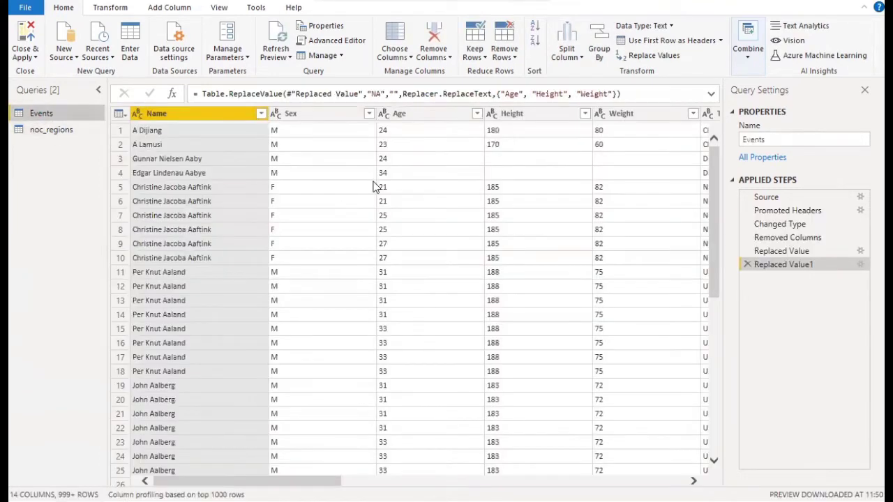
{"action": "left_click_drag", "start_coordinate": [333, 480], "coordinate": [452, 479]}
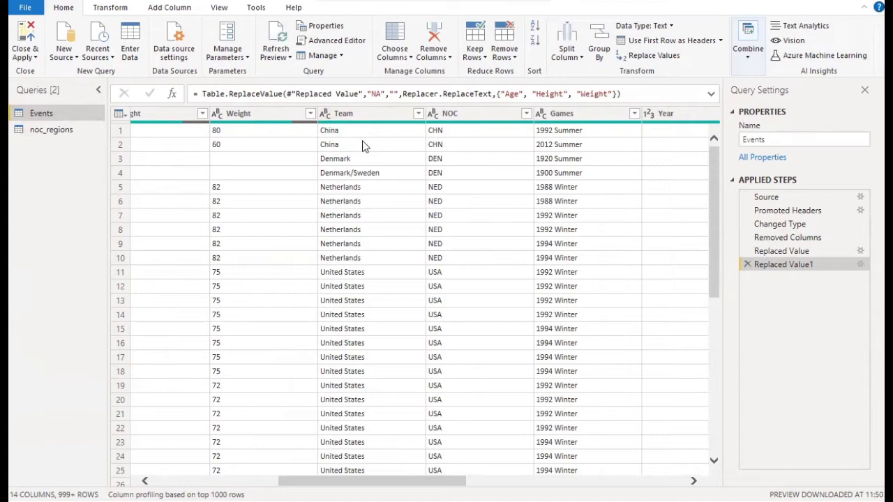
{"action": "scroll", "coordinate": [382, 244], "scroll_direction": "down", "scroll_amount": 20}
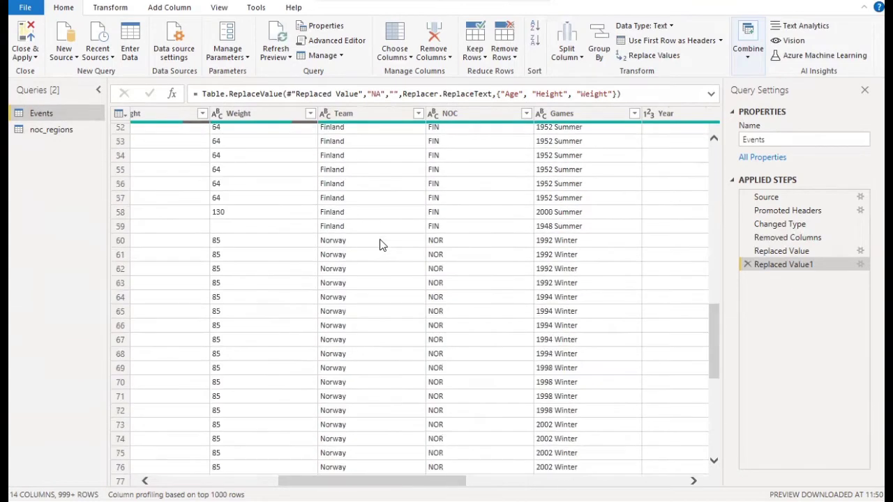
{"action": "scroll", "coordinate": [382, 244], "scroll_direction": "up", "scroll_amount": 15}
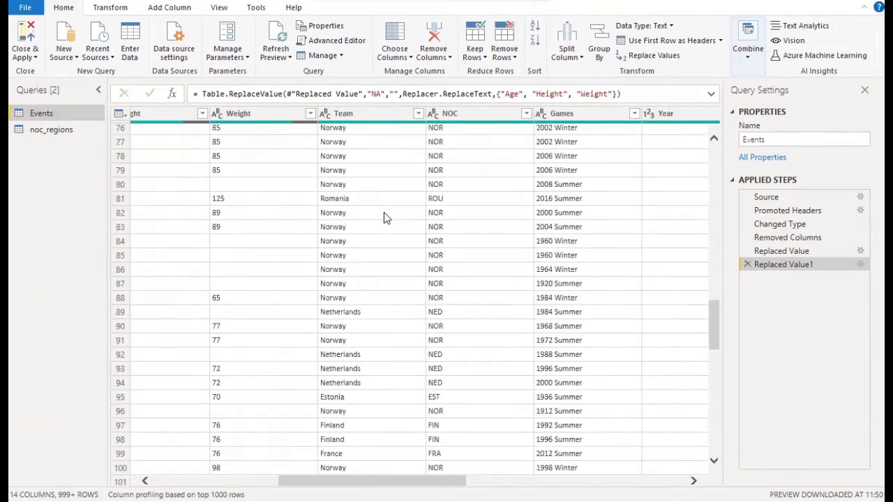
{"action": "left_click", "coordinate": [419, 114]}
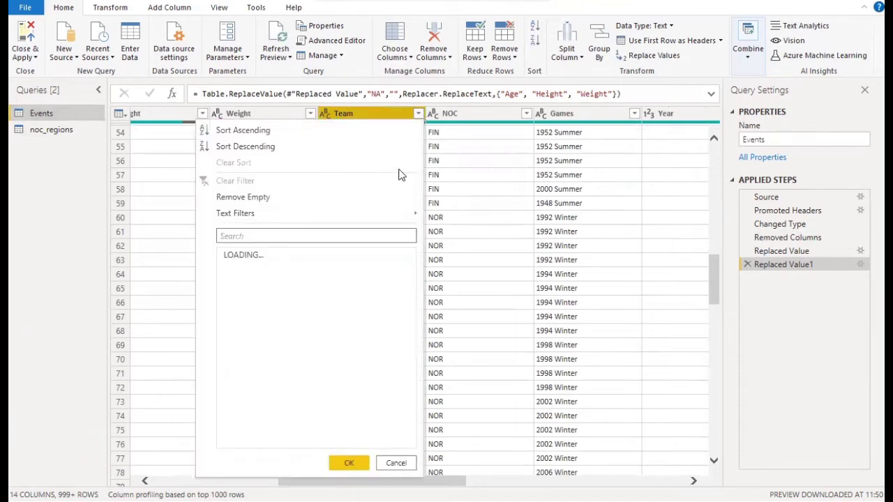
{"action": "scroll", "coordinate": [323, 296], "scroll_direction": "down", "scroll_amount": 9}
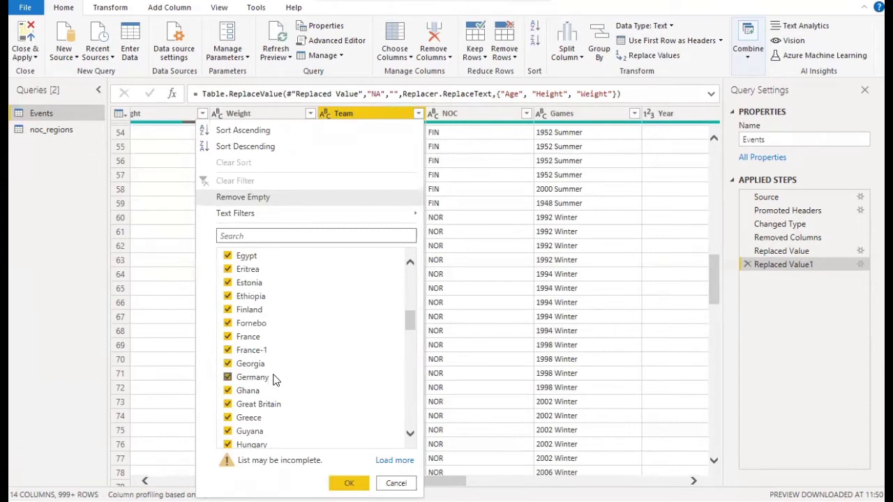
{"action": "scroll", "coordinate": [273, 376], "scroll_direction": "down", "scroll_amount": 4}
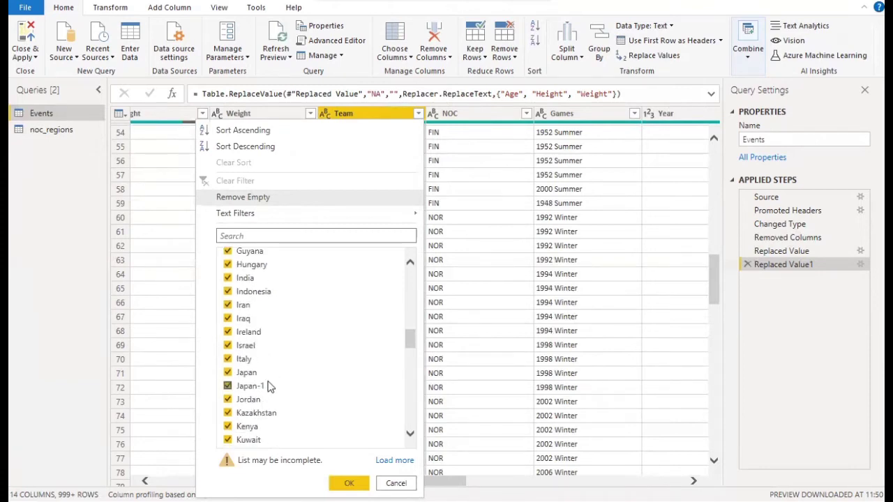
{"action": "left_click", "coordinate": [396, 483]}
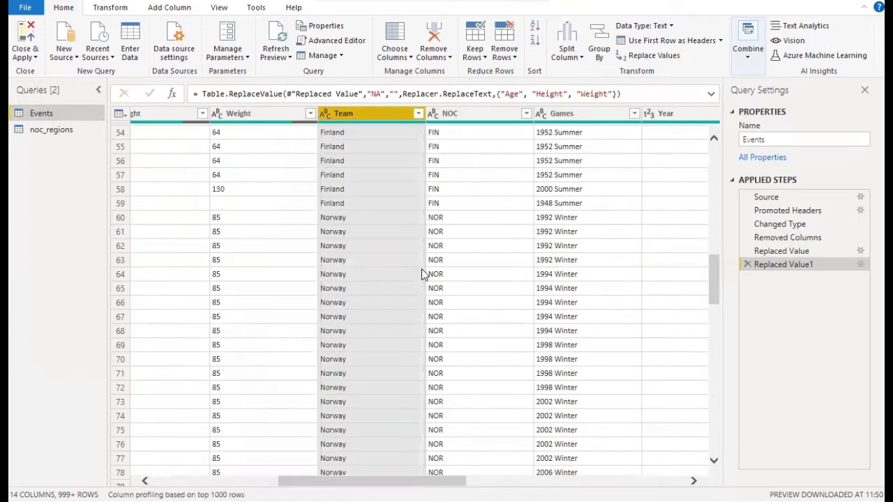
- Merge noc_regions into the Events query with a Left Outer join, matching NOC to Column1
{"action": "left_click", "coordinate": [458, 115]}
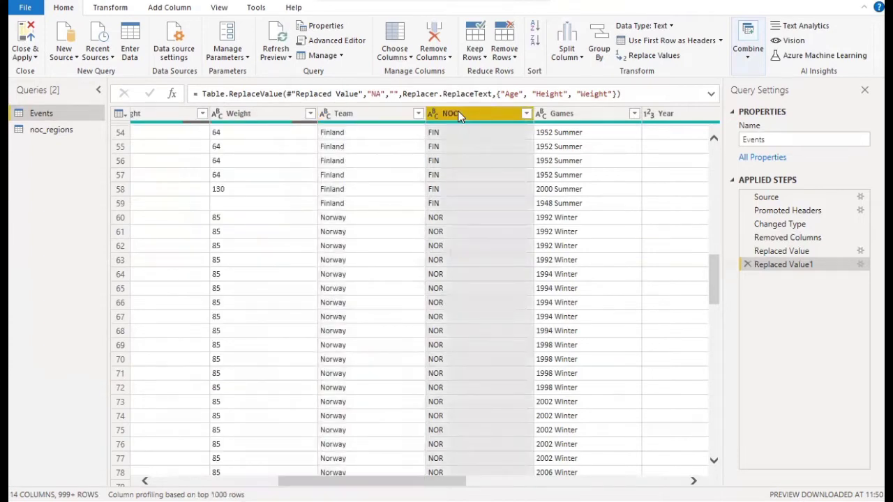
{"action": "left_click", "coordinate": [747, 64]}
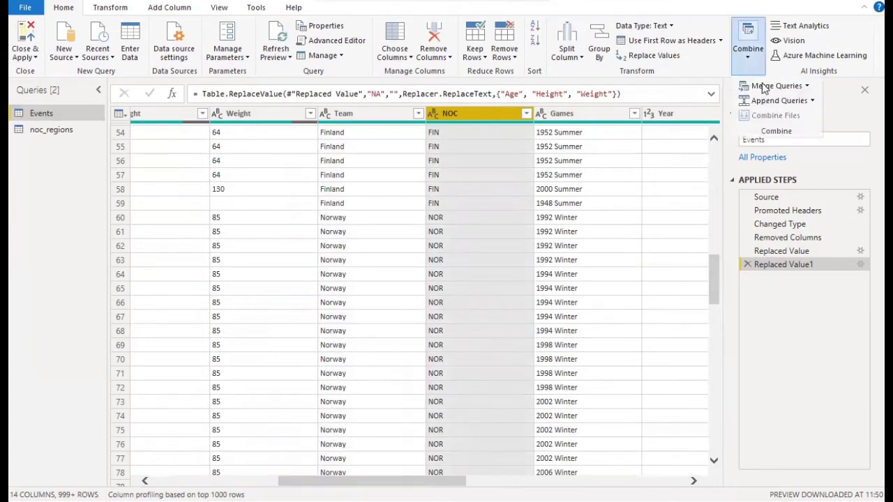
{"action": "left_click", "coordinate": [807, 87]}
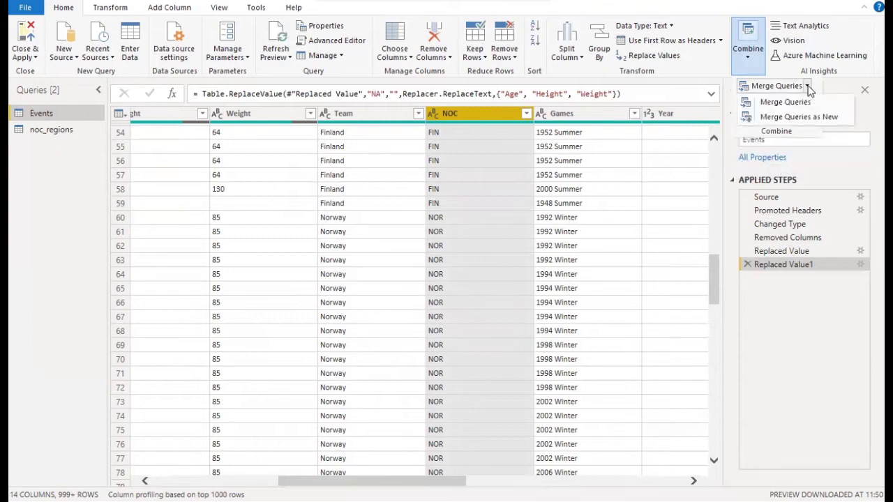
{"action": "left_click", "coordinate": [785, 103]}
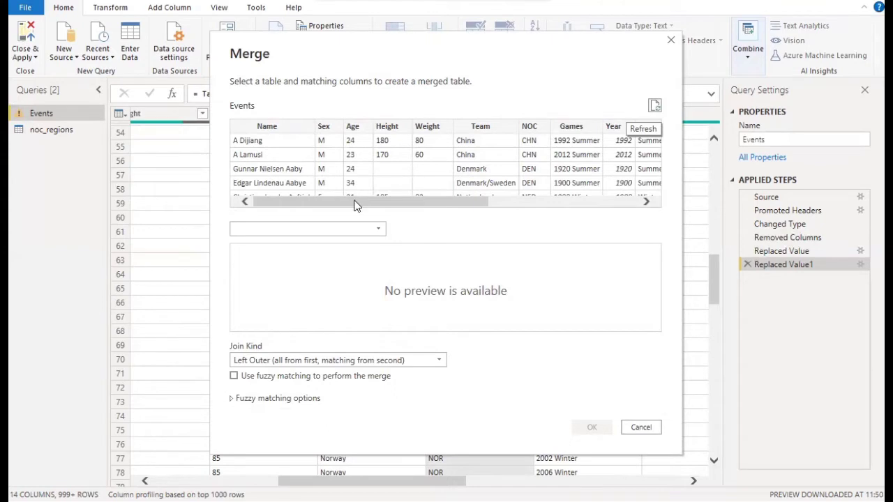
{"action": "left_click_drag", "start_coordinate": [356, 202], "coordinate": [456, 205]}
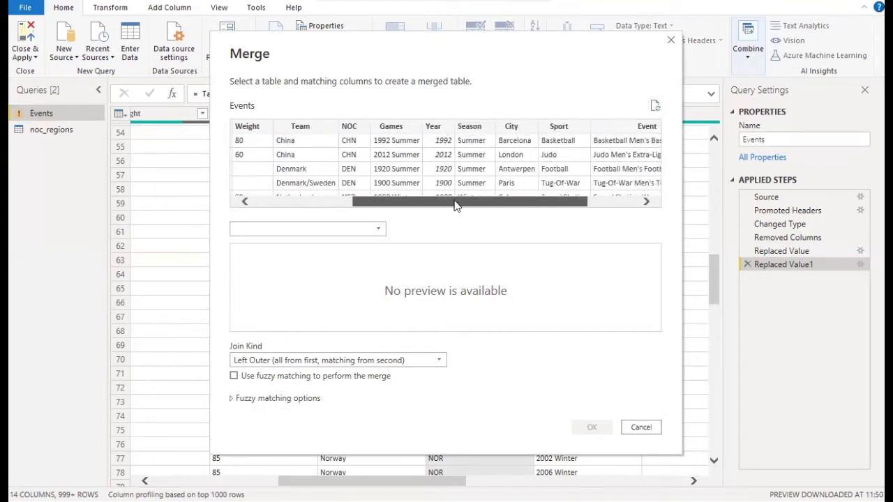
{"action": "left_click", "coordinate": [347, 130]}
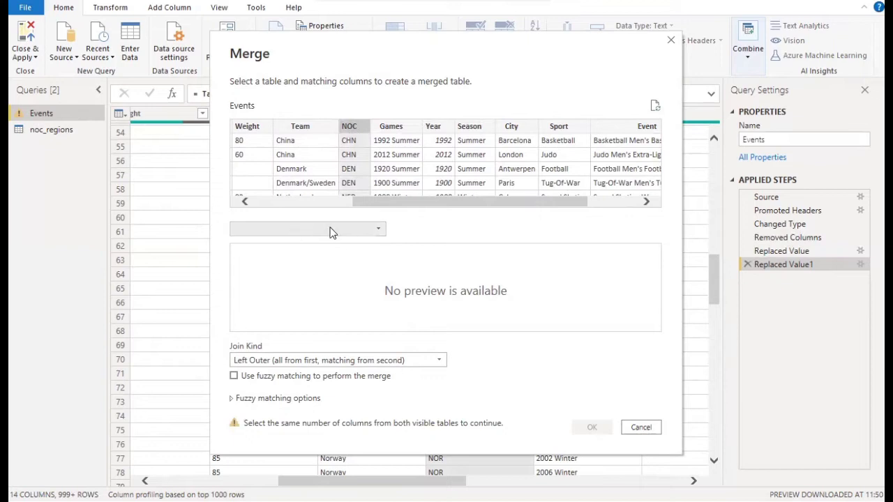
{"action": "left_click", "coordinate": [381, 233]}
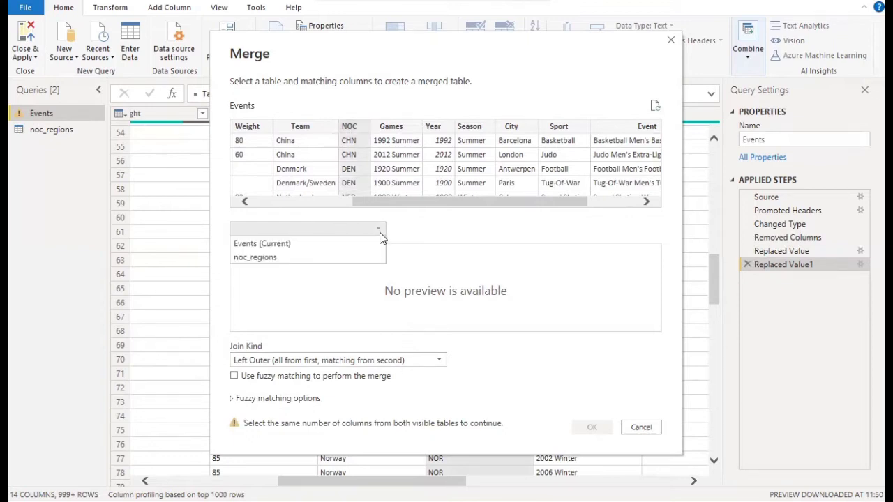
{"action": "left_click", "coordinate": [275, 258]}
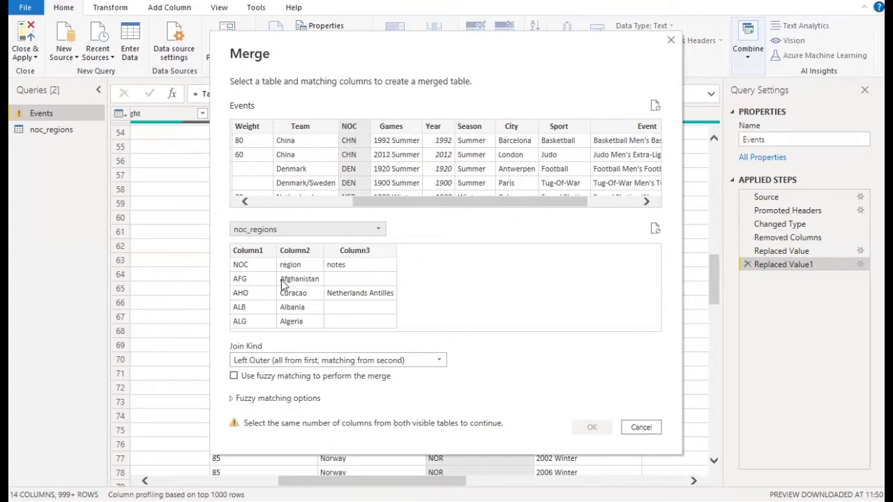
{"action": "left_click", "coordinate": [258, 251]}
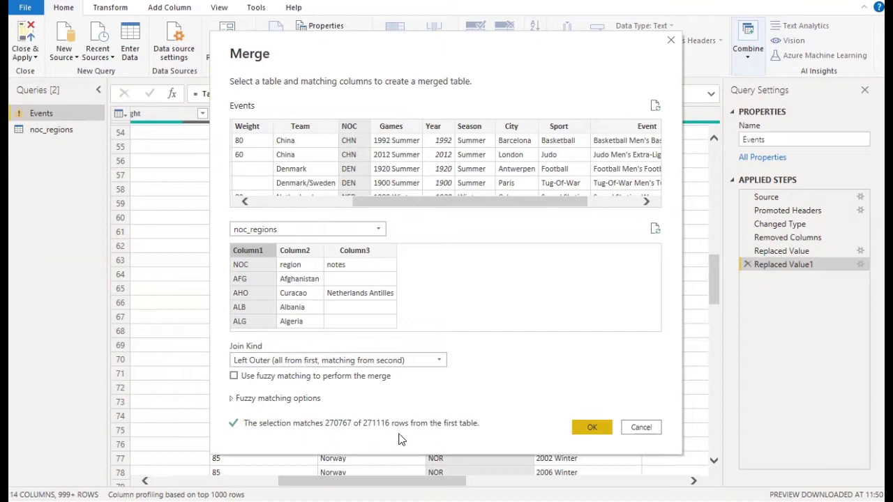
{"action": "key", "text": "Return"}
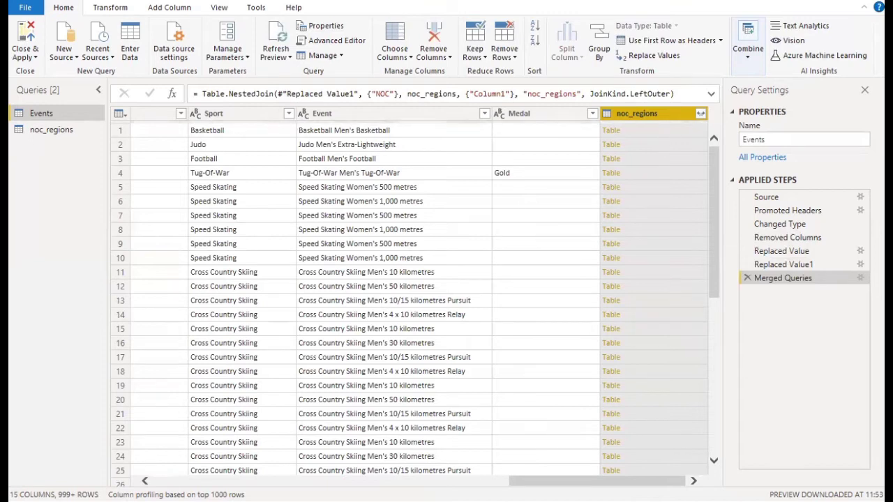
- Promote the first row of the noc_regions query to column headers
{"action": "left_click", "coordinate": [700, 114]}
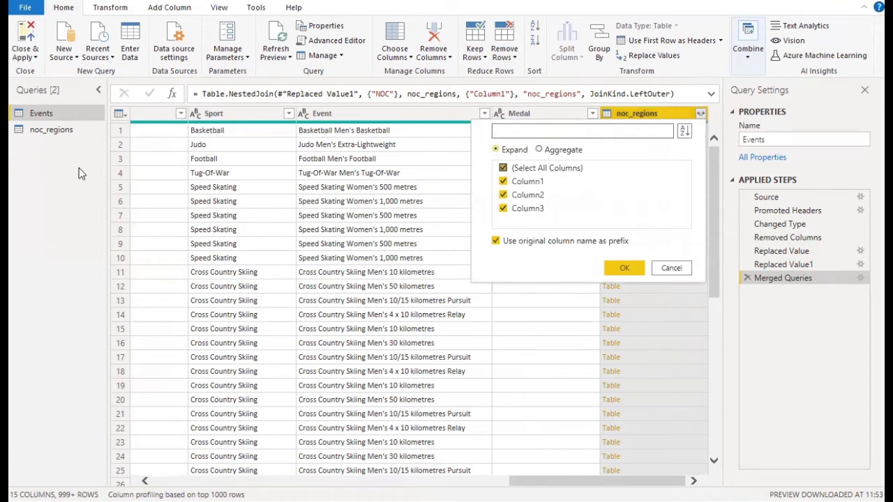
{"action": "left_click", "coordinate": [61, 134]}
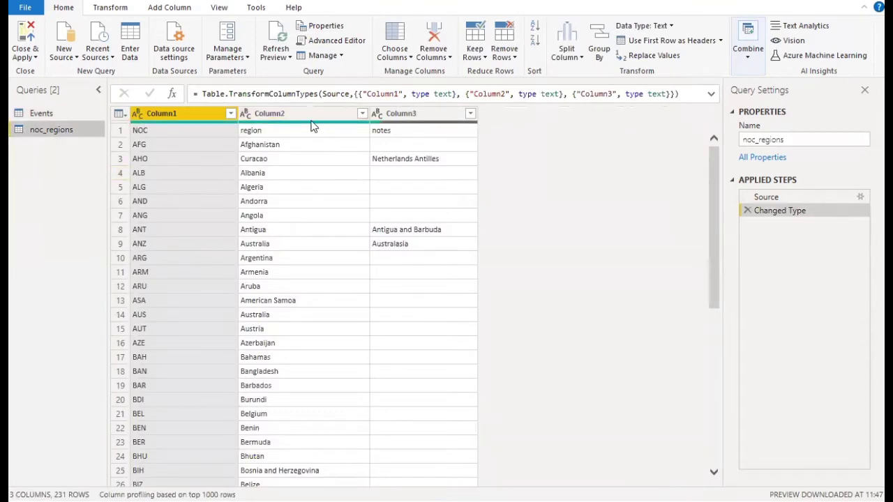
{"action": "mouse_move", "coordinate": [312, 124]}
{"action": "left_click", "coordinate": [720, 40]}
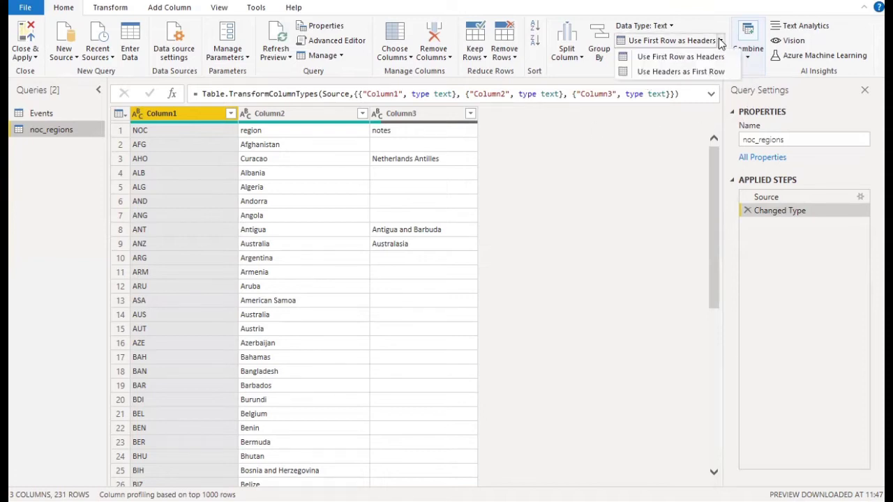
{"action": "left_click", "coordinate": [682, 60]}
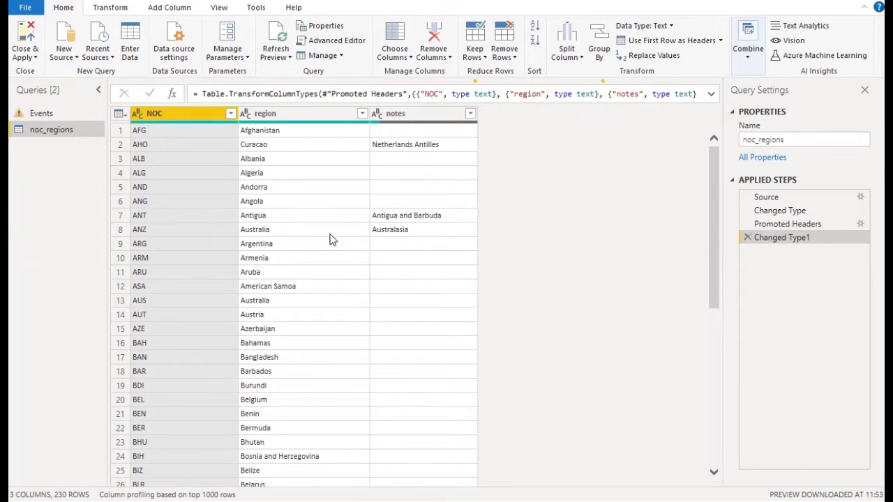
- Delete the Merged Queries step from Events and merge noc_regions again with a Left Outer join, matching NOC to NOC
{"action": "left_click", "coordinate": [58, 113]}
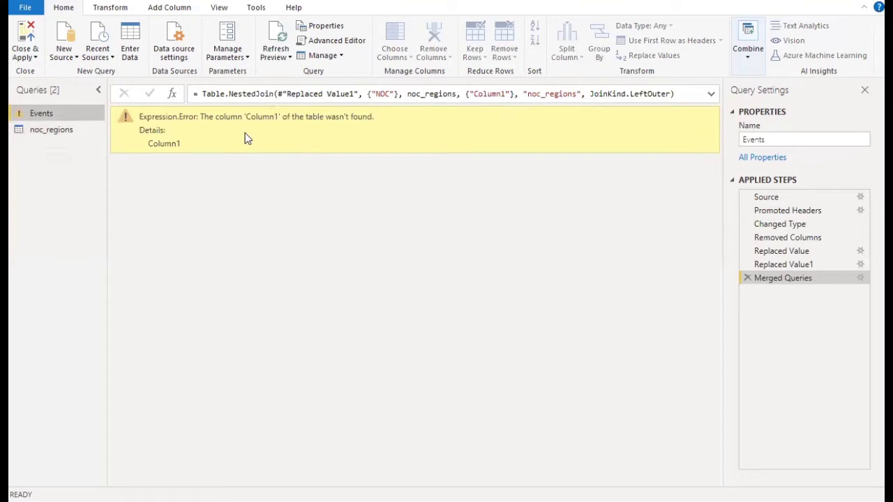
{"action": "left_click", "coordinate": [746, 278]}
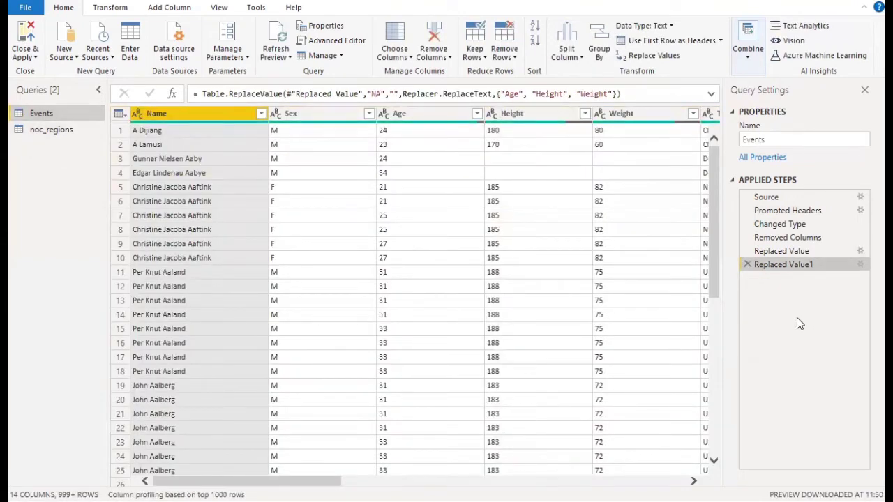
{"action": "left_click_drag", "start_coordinate": [256, 481], "coordinate": [377, 481]}
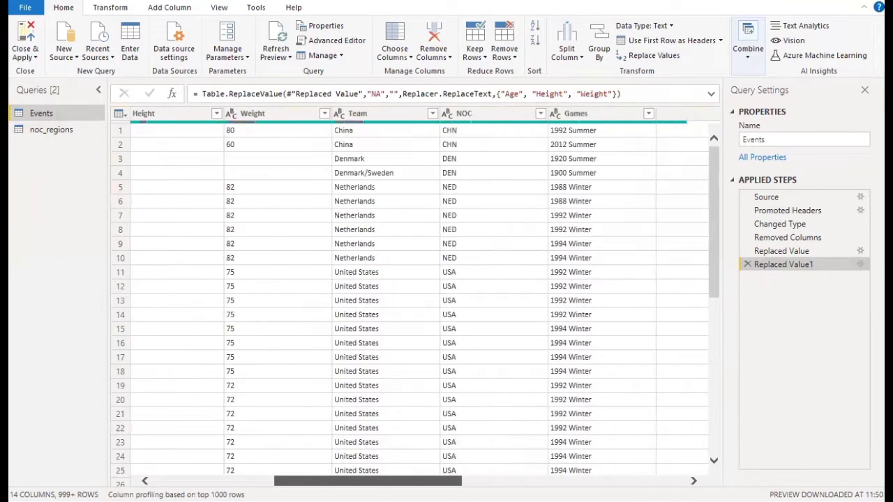
{"action": "left_click", "coordinate": [737, 68]}
{"action": "left_click", "coordinate": [807, 88]}
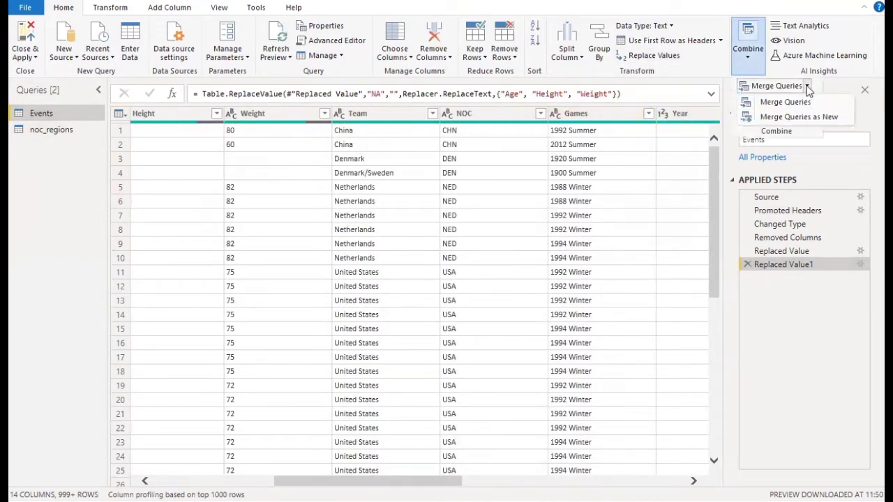
{"action": "left_click", "coordinate": [785, 102]}
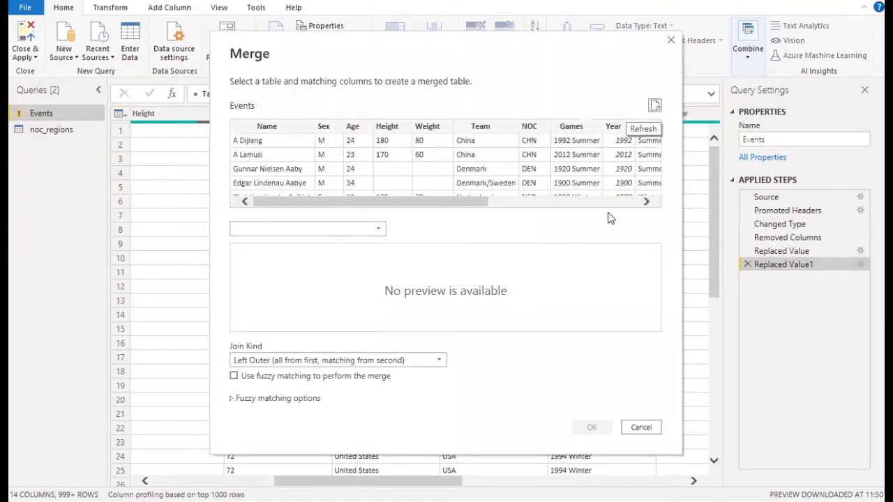
{"action": "left_click", "coordinate": [526, 128]}
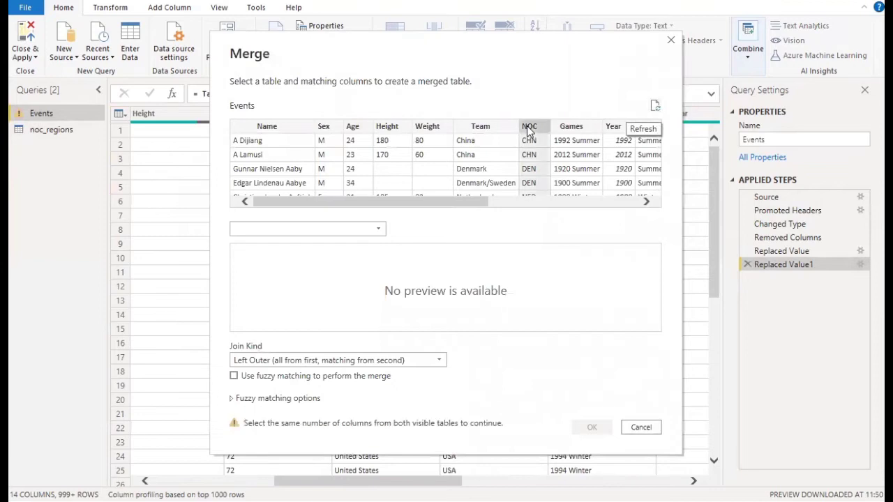
{"action": "left_click", "coordinate": [374, 230]}
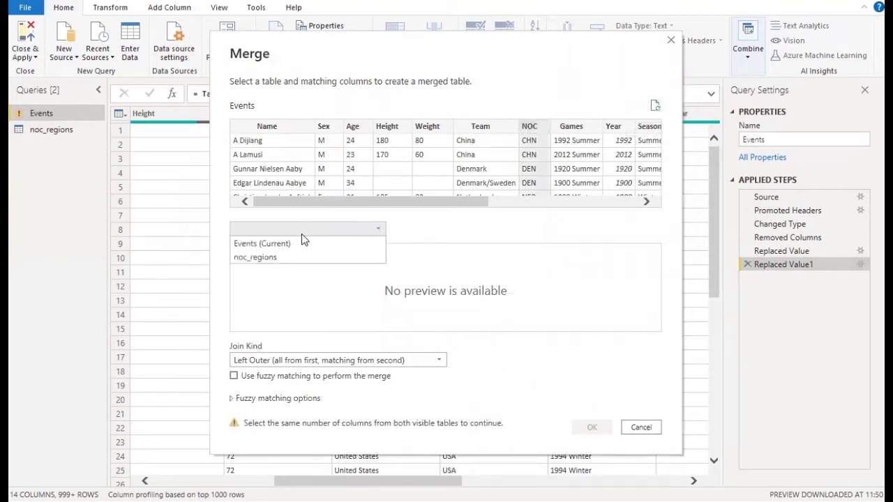
{"action": "left_click", "coordinate": [258, 257]}
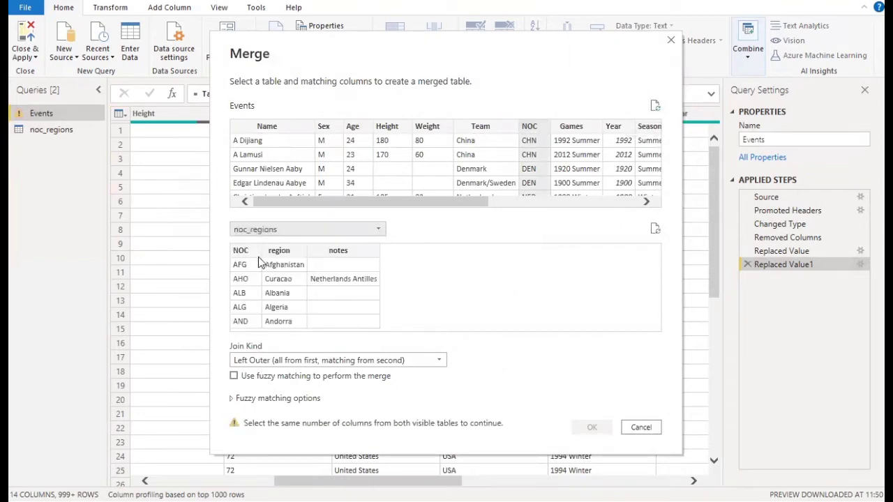
{"action": "left_click", "coordinate": [244, 252]}
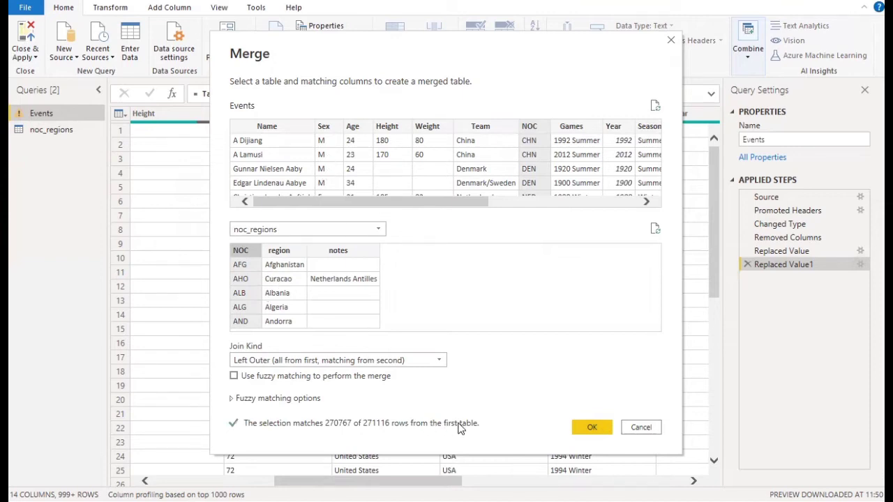
{"action": "left_click", "coordinate": [588, 427]}
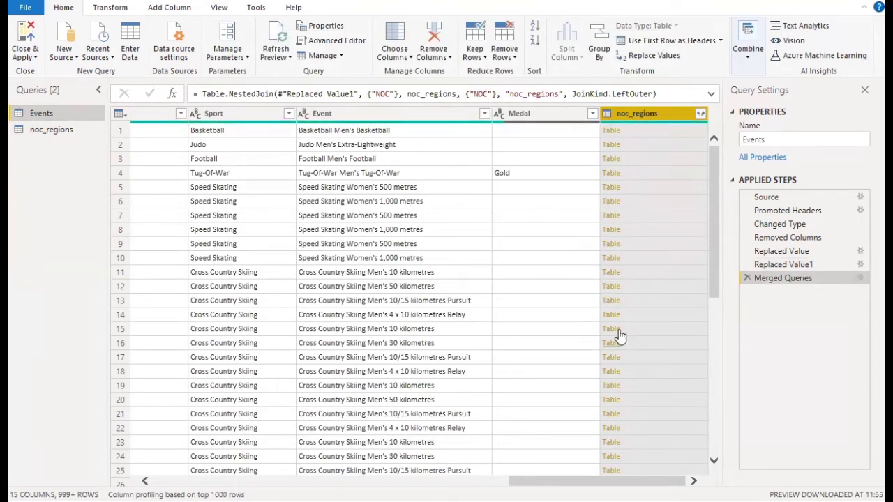
- Expand the merged noc_regions column to include only region, keeping the original column name as prefix
{"action": "left_click", "coordinate": [700, 114]}
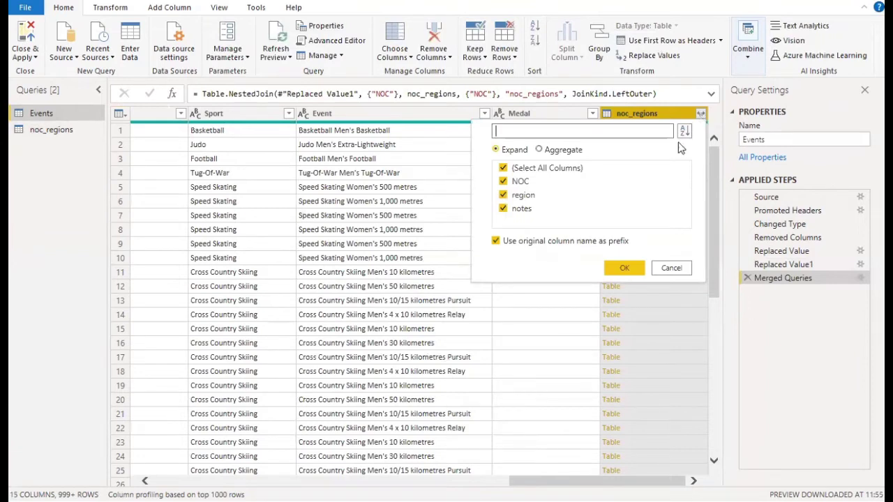
{"action": "left_click", "coordinate": [503, 182]}
{"action": "left_click", "coordinate": [504, 208]}
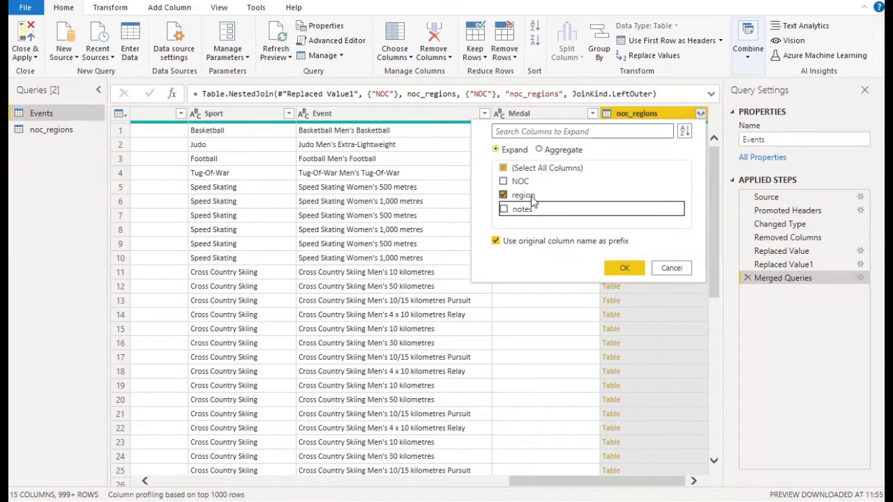
{"action": "left_click", "coordinate": [623, 268]}
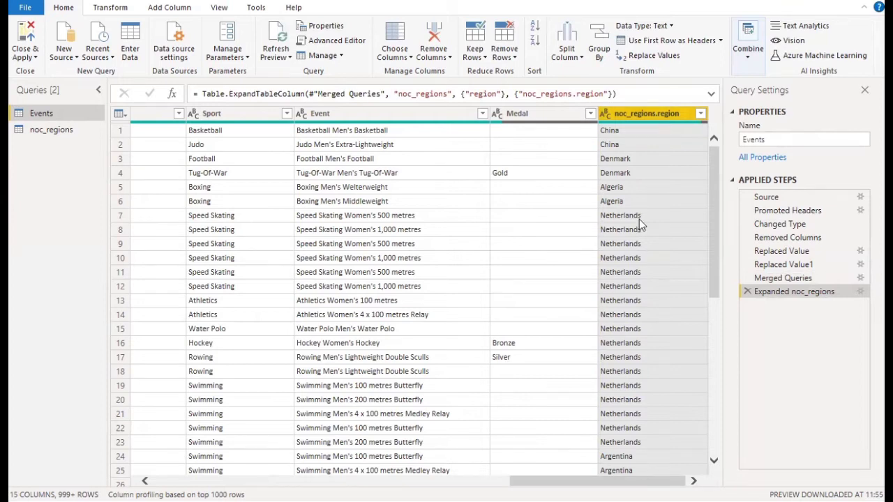
- Review the rows and distinct values of the noc_regions.region column
{"action": "scroll", "coordinate": [639, 219], "scroll_direction": "down", "scroll_amount": 7}
{"action": "scroll", "coordinate": [639, 219], "scroll_direction": "up", "scroll_amount": 6}
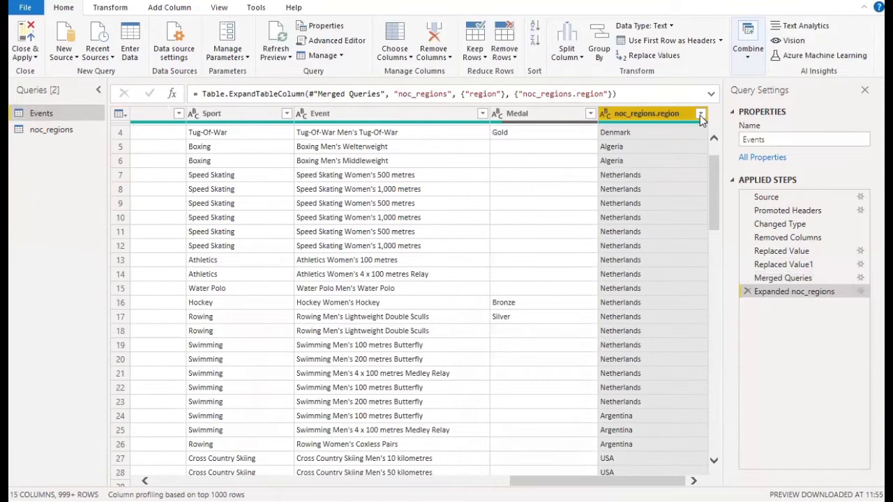
{"action": "left_click", "coordinate": [700, 114]}
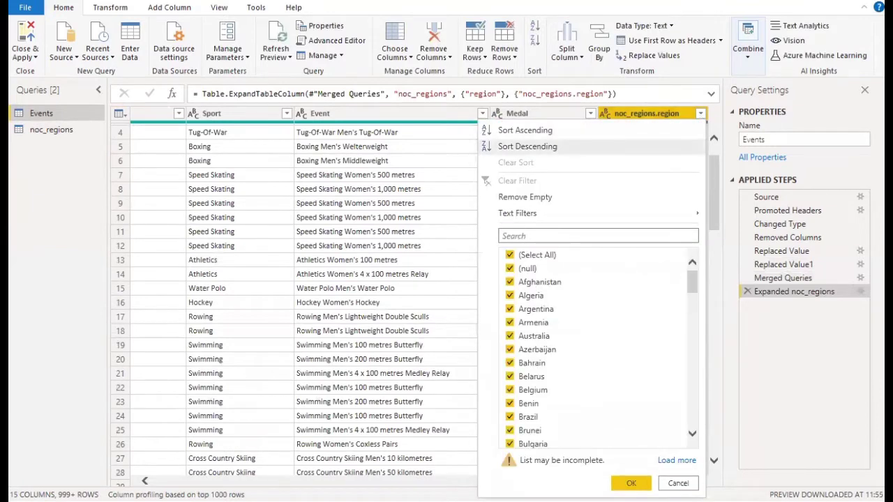
{"action": "left_click", "coordinate": [678, 483]}
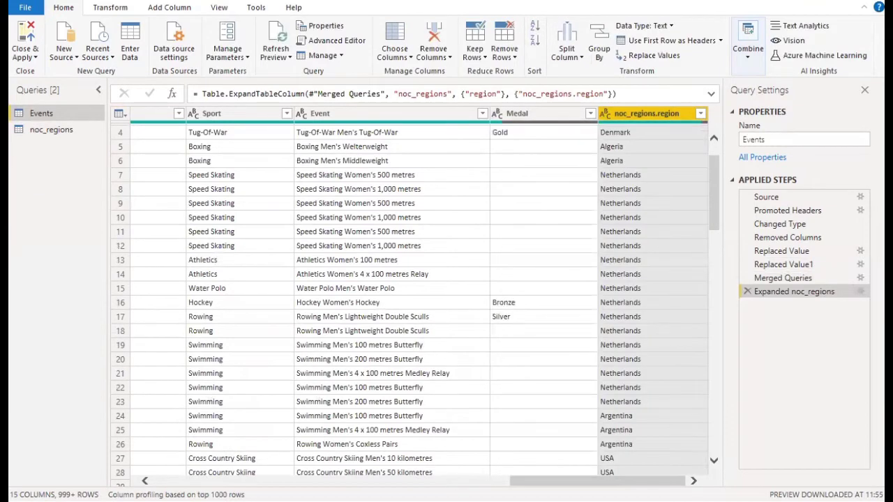
{"action": "mouse_move", "coordinate": [627, 481]}
{"action": "left_mouse_down"}
{"action": "mouse_move", "coordinate": [377, 482]}
{"action": "mouse_move", "coordinate": [626, 481]}
{"action": "left_mouse_up"}
- Filter noc_regions.region to null rows only and check which Team and NOC values they belong to
{"action": "left_click", "coordinate": [700, 114]}
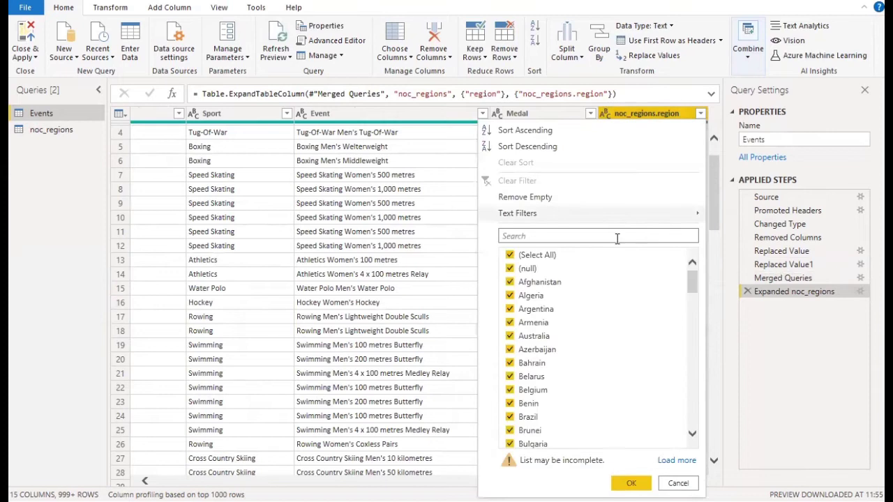
{"action": "left_click", "coordinate": [548, 255]}
{"action": "left_click", "coordinate": [528, 268]}
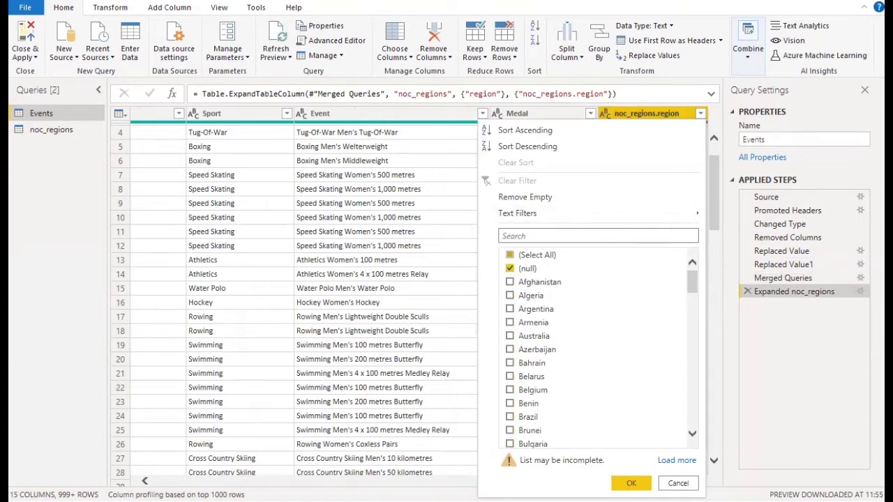
{"action": "left_click", "coordinate": [615, 483]}
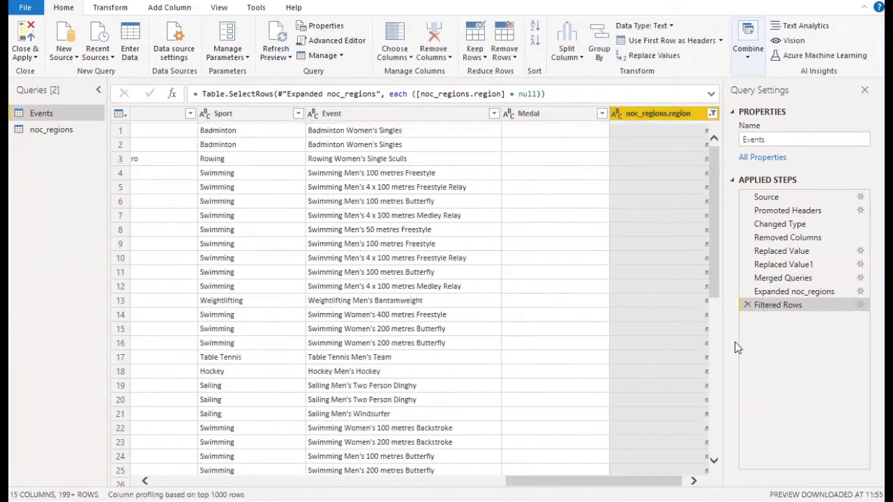
{"action": "left_click_drag", "start_coordinate": [665, 480], "coordinate": [454, 480]}
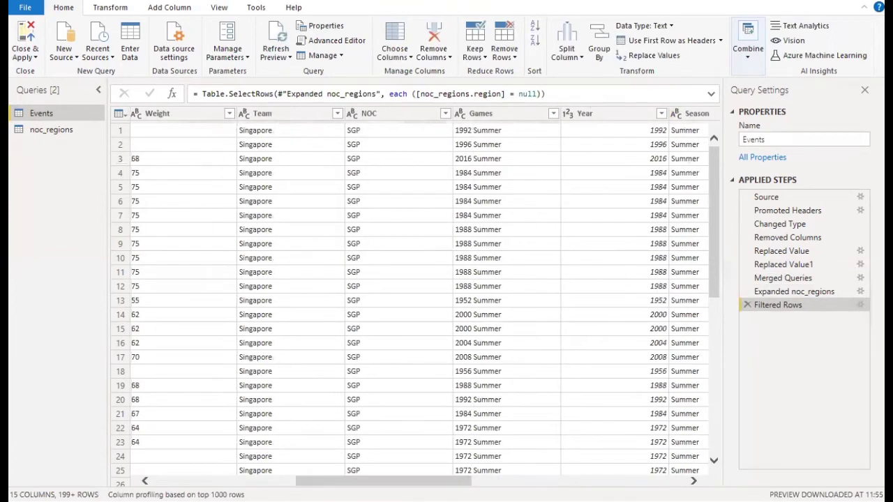
{"action": "left_click", "coordinate": [338, 118]}
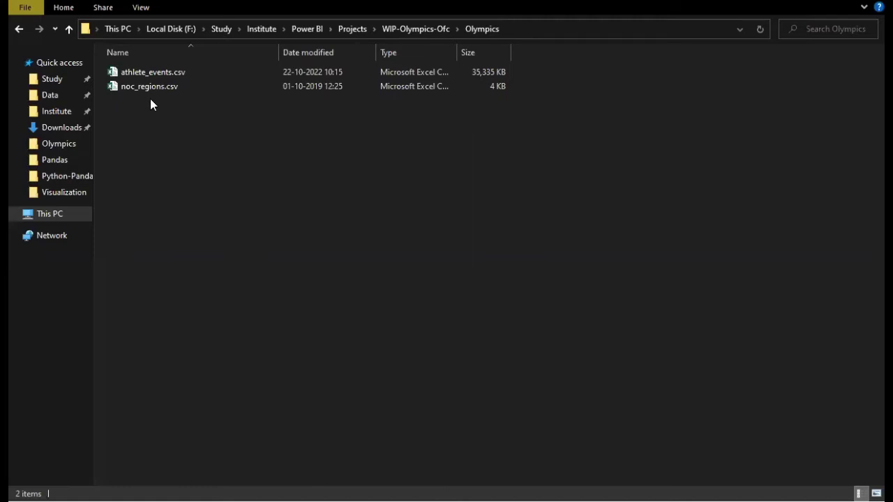
- Open noc_regions.csv from the Olympics folder in Excel and search the sheet for SGP
{"action": "double_click", "coordinate": [150, 90]}
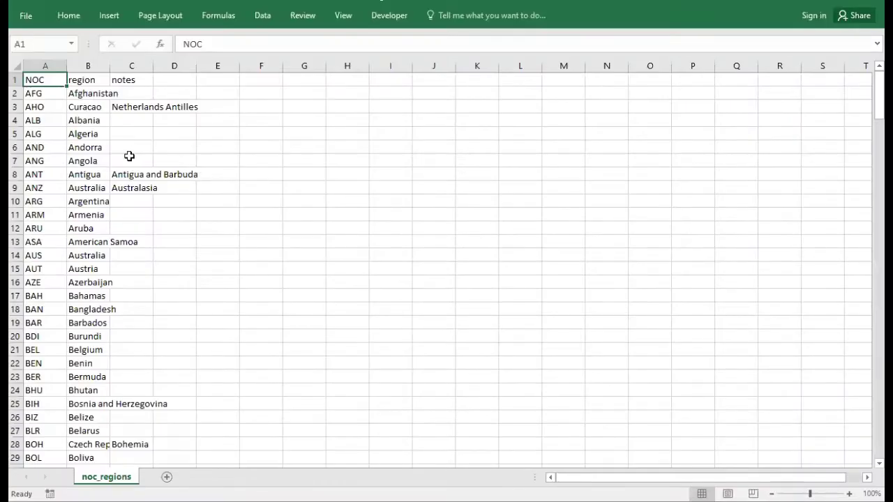
{"action": "left_click", "coordinate": [129, 156]}
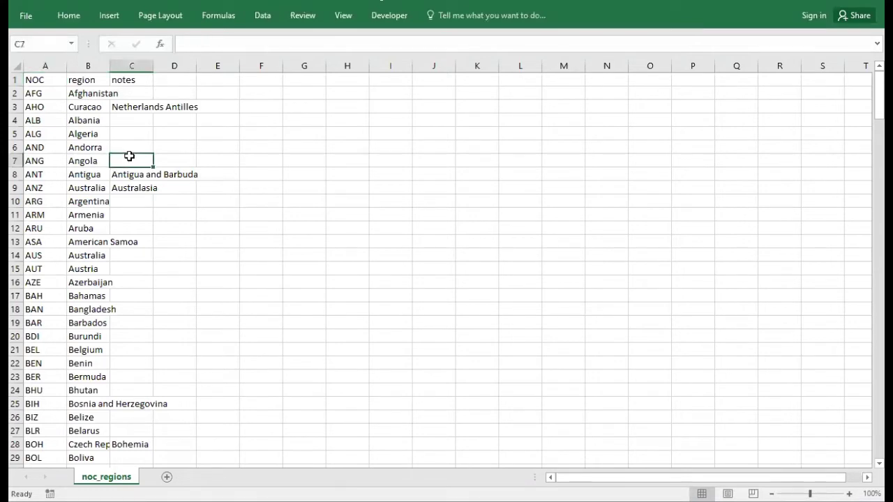
{"action": "key", "text": "ctrl+f"}
{"action": "type", "text": "S"}
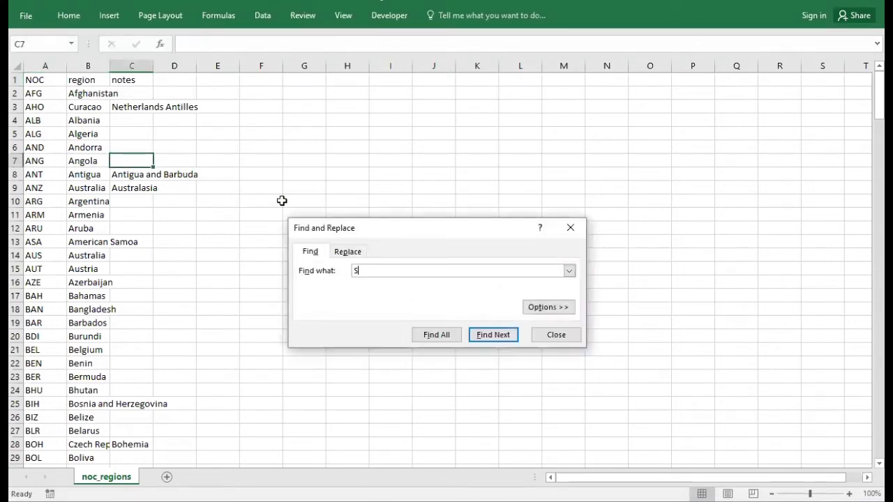
{"action": "type", "text": "GP"}
{"action": "key", "text": "Return"}
{"action": "key", "text": "Return"}
{"action": "key", "text": "Escape"}
- Turn on filtering for the header row of the noc_regions sheet
{"action": "key", "text": "Left"}
{"action": "key", "text": "Left"}
{"action": "key", "text": "ctrl+Up"}
{"action": "key", "text": "ctrl+shift+l"}
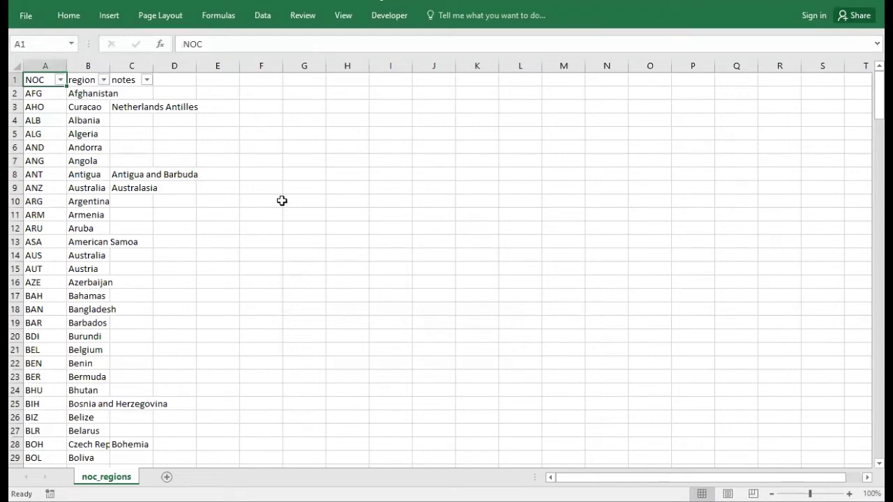
- Search the NOC column's filter values for SG, then leave the filter unapplied
{"action": "key", "text": "alt+Down"}
{"action": "key", "text": "Down"}
{"action": "key", "text": "Down"}
{"action": "key", "text": "Down"}
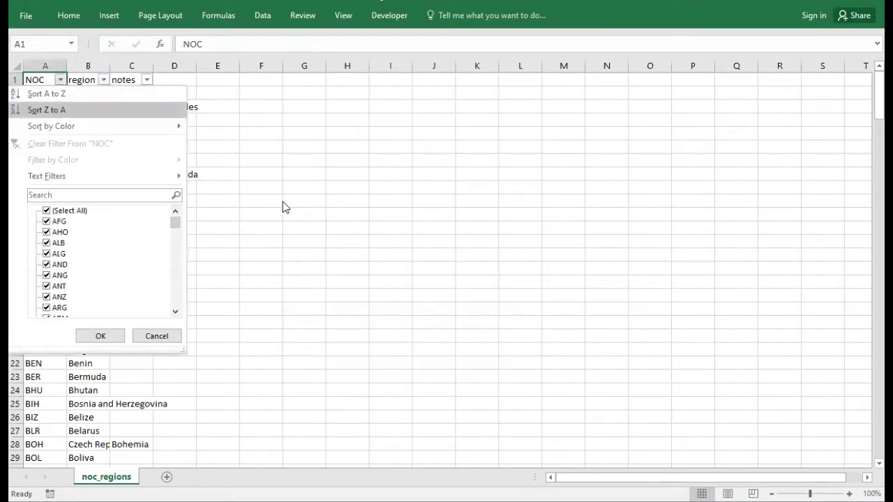
{"action": "key", "text": "Down"}
{"action": "key", "text": "Down"}
{"action": "type", "text": "SG"}
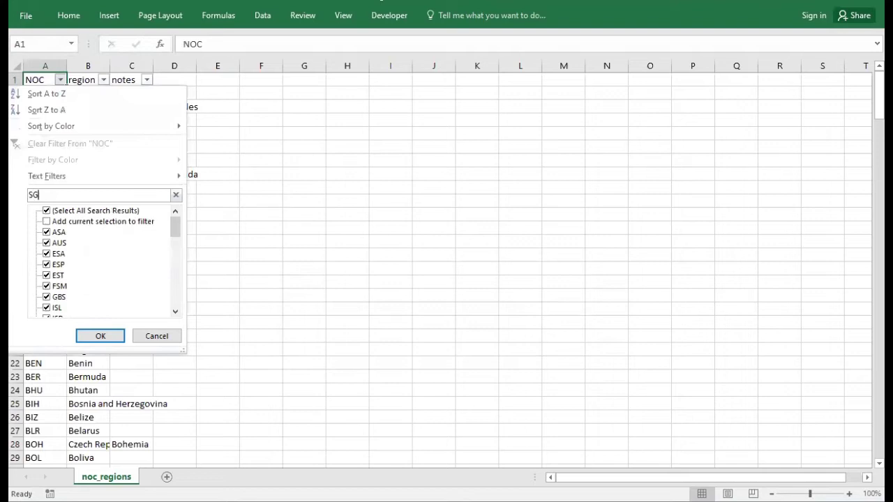
{"action": "key", "text": "BackSpace"}
{"action": "key", "text": "BackSpace"}
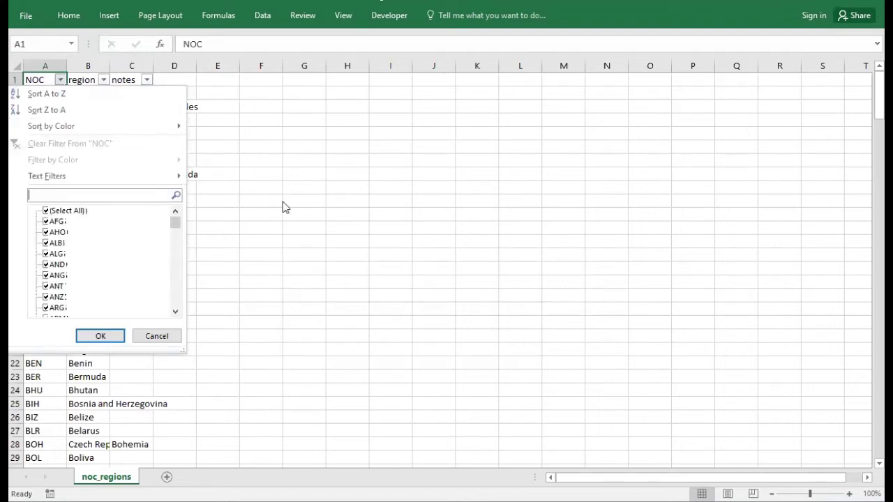
{"action": "key", "text": "Escape"}
{"action": "key", "text": "Right"}
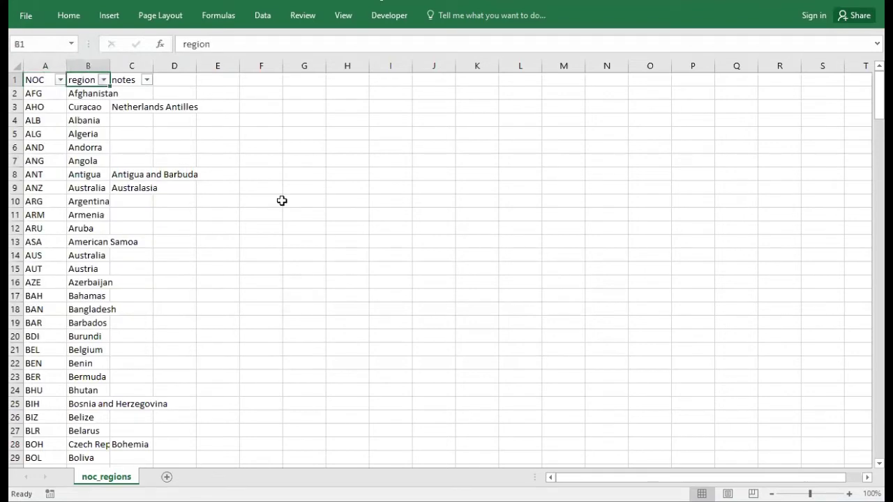
{"action": "key", "text": "alt"}
{"action": "key", "text": "h"}
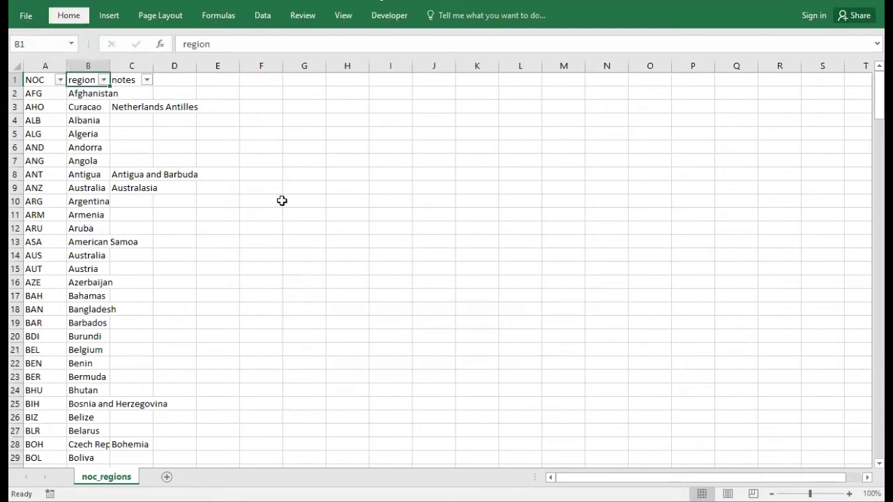
{"action": "key", "text": "Escape"}
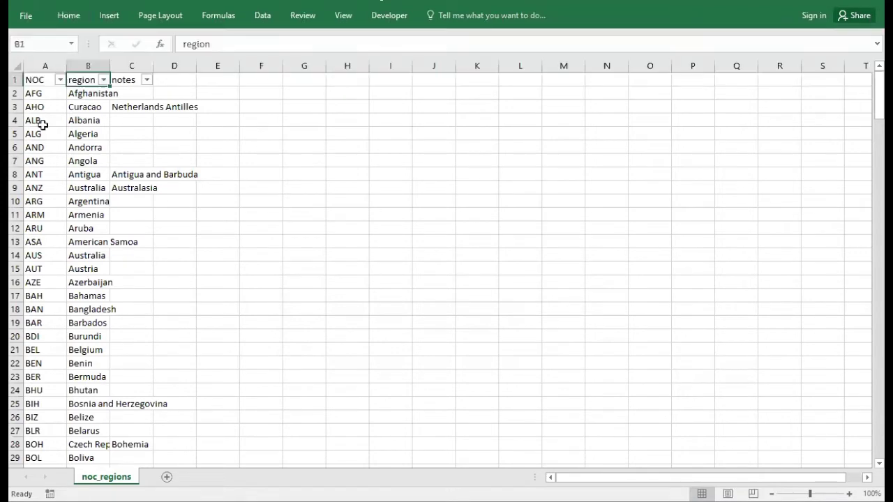
- Search the region column's filter values for SIN, filter to Singapore, and select its NOC code
{"action": "left_click", "coordinate": [103, 80]}
{"action": "left_click", "coordinate": [129, 194]}
{"action": "type", "text": "SIN"}
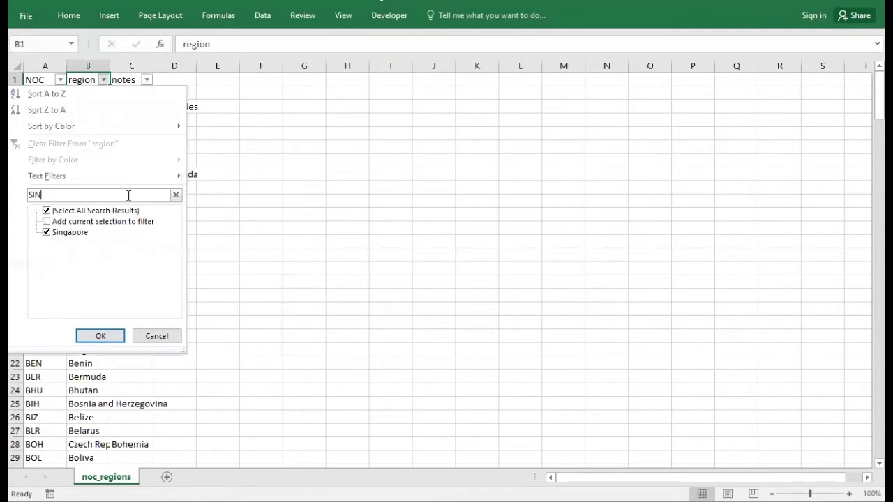
{"action": "left_click", "coordinate": [100, 335]}
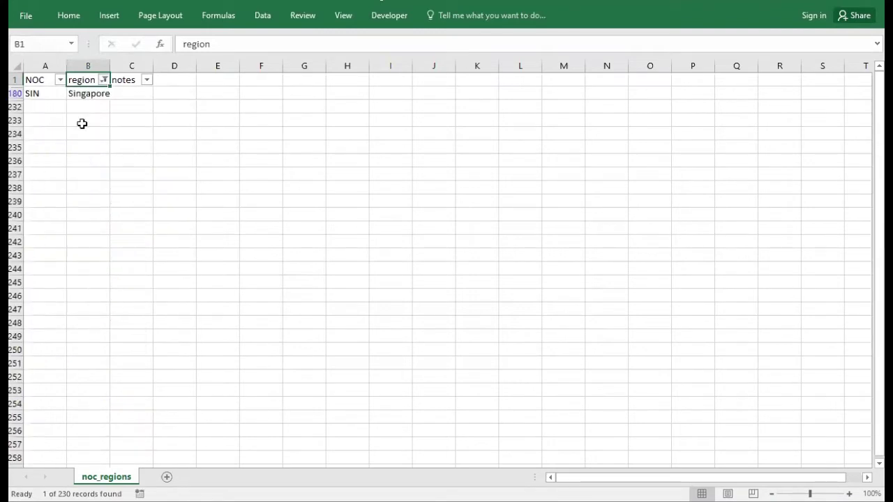
{"action": "left_click", "coordinate": [42, 98]}
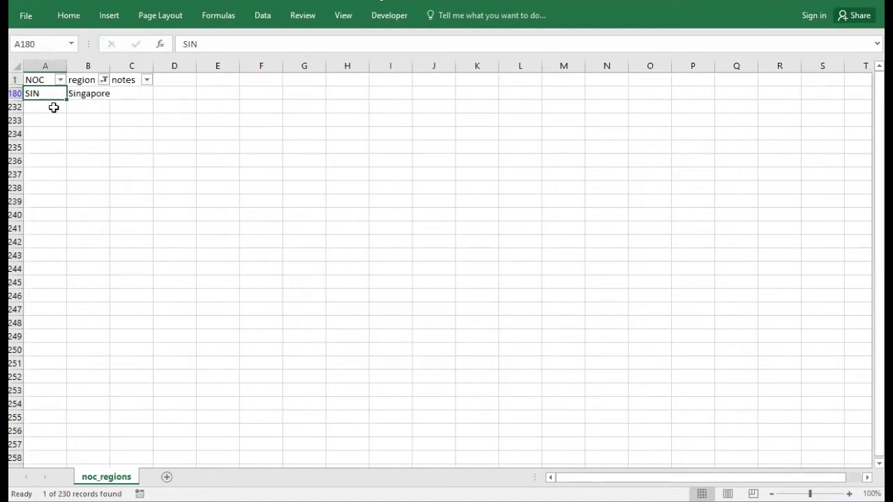
- Copy the Singapore region entry into cell B232, the empty row beneath it
{"action": "left_click", "coordinate": [81, 97]}
{"action": "key", "text": "ctrl+c"}
{"action": "left_click", "coordinate": [83, 109]}
{"action": "key", "text": "ctrl+v"}
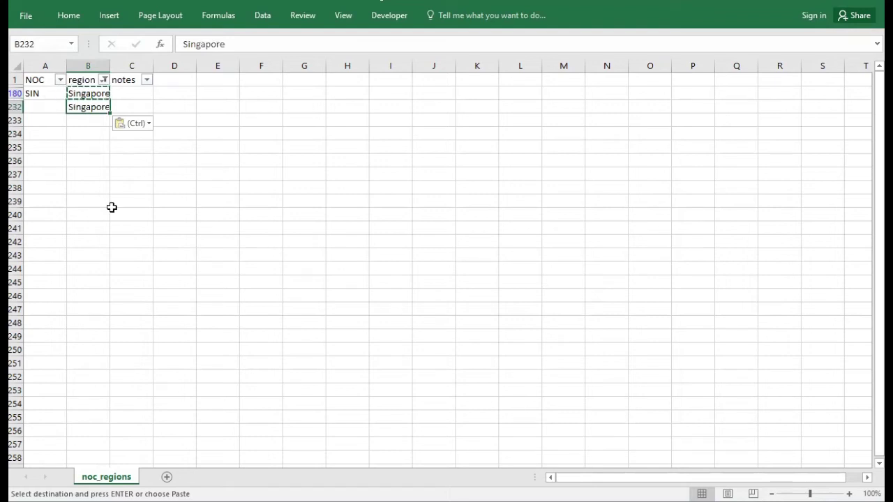
- Switch back to Power Query Editor, dismiss the open Team filter list and delete the Filtered Rows step from Events
{"action": "key", "text": "alt+Tab"}
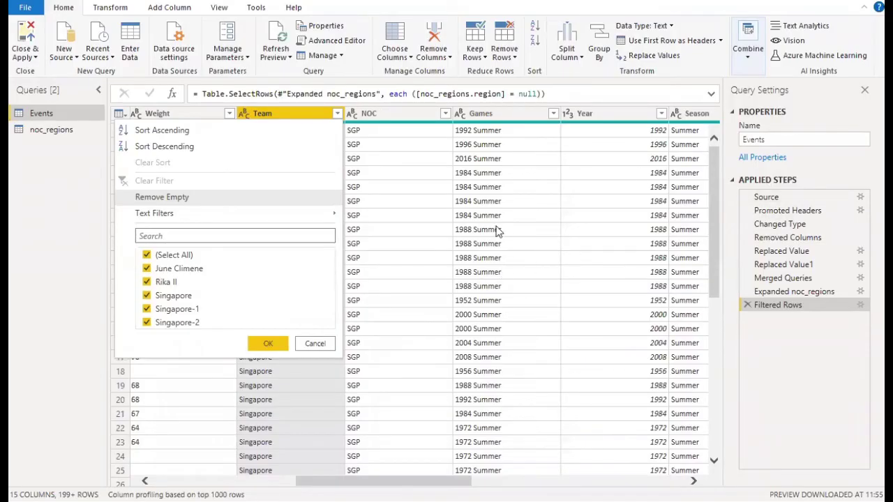
{"action": "left_click", "coordinate": [313, 344]}
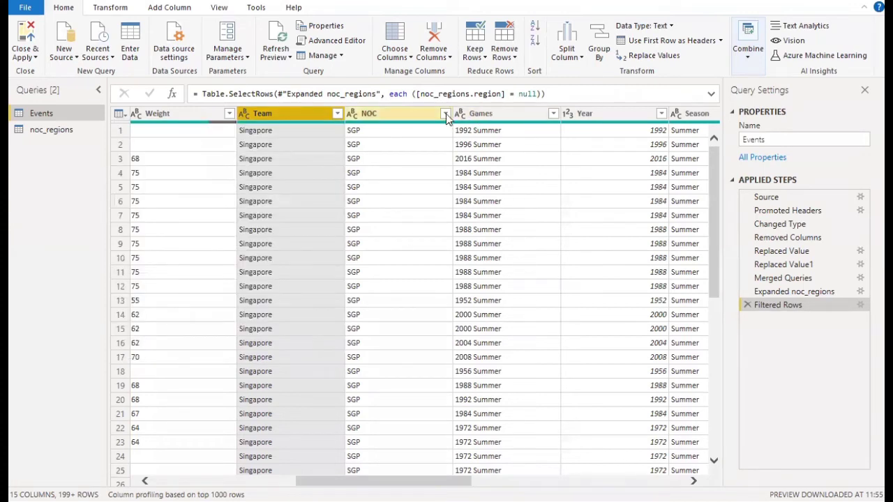
{"action": "left_click", "coordinate": [446, 116]}
{"action": "left_click", "coordinate": [445, 114]}
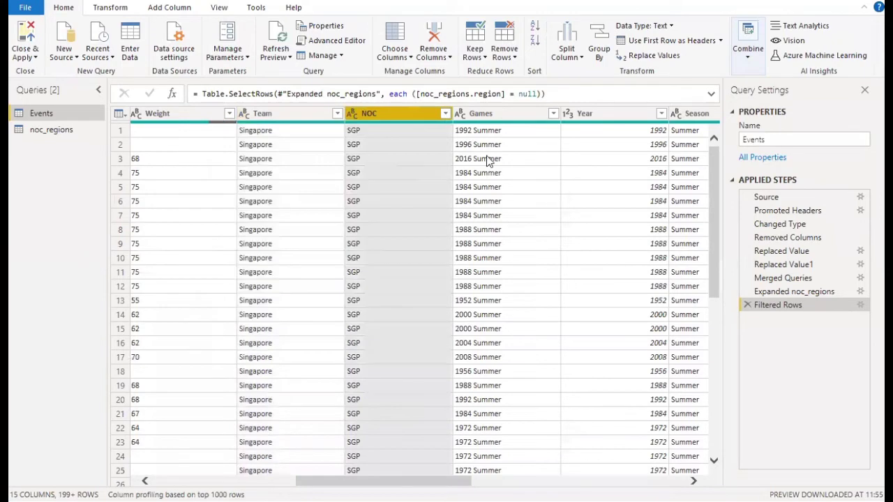
{"action": "left_click", "coordinate": [747, 306]}
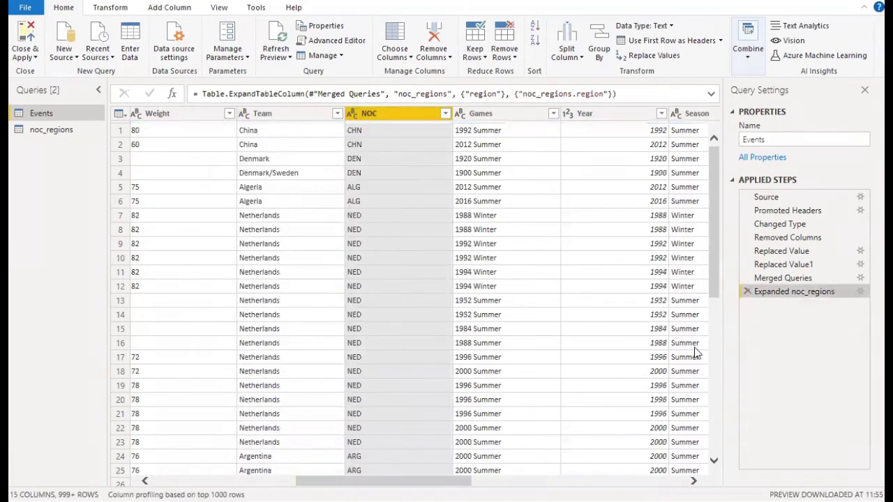
- Filter Team to Singapore, using the search SING, and check which NOC codes those rows contain
{"action": "left_click", "coordinate": [336, 116]}
{"action": "left_click", "coordinate": [224, 236]}
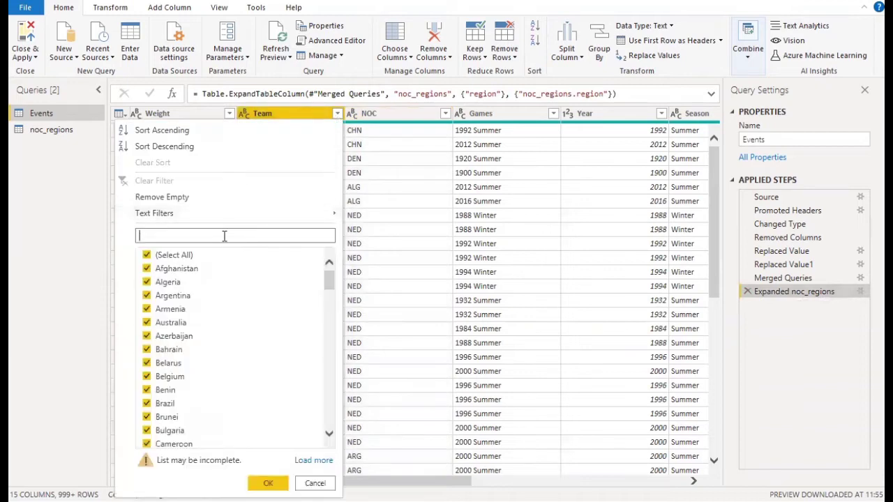
{"action": "type", "text": "SING"}
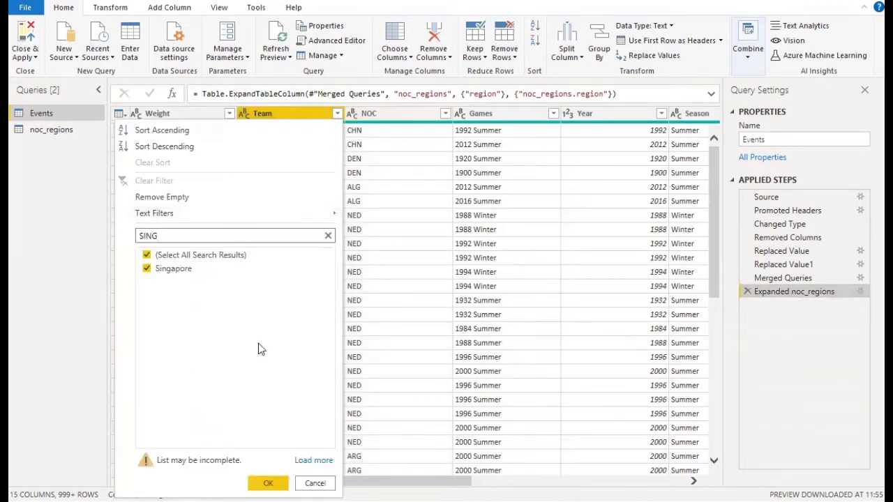
{"action": "left_click", "coordinate": [268, 483]}
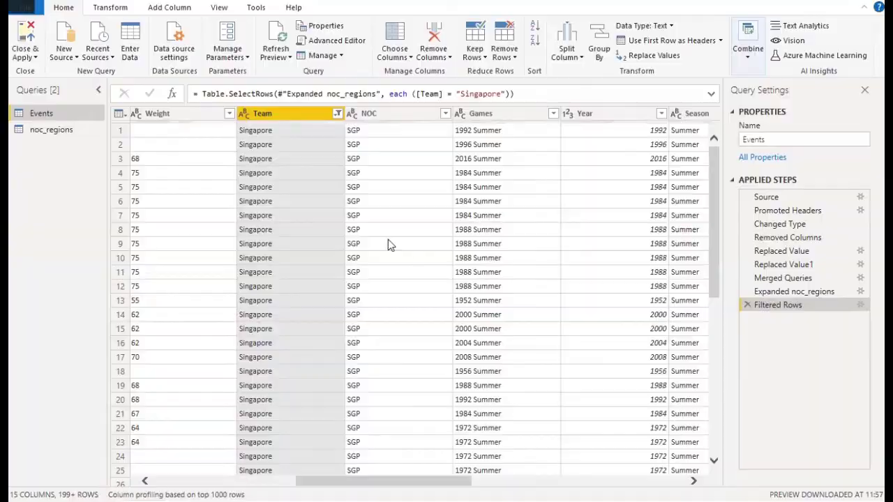
{"action": "key", "text": "alt+Tab"}
{"action": "key", "text": "alt+Tab"}
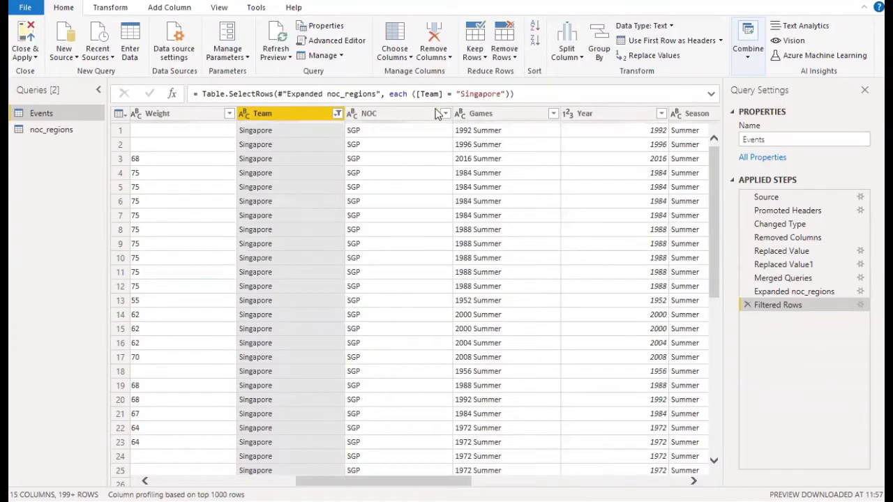
{"action": "left_click_drag", "start_coordinate": [383, 482], "coordinate": [355, 481]}
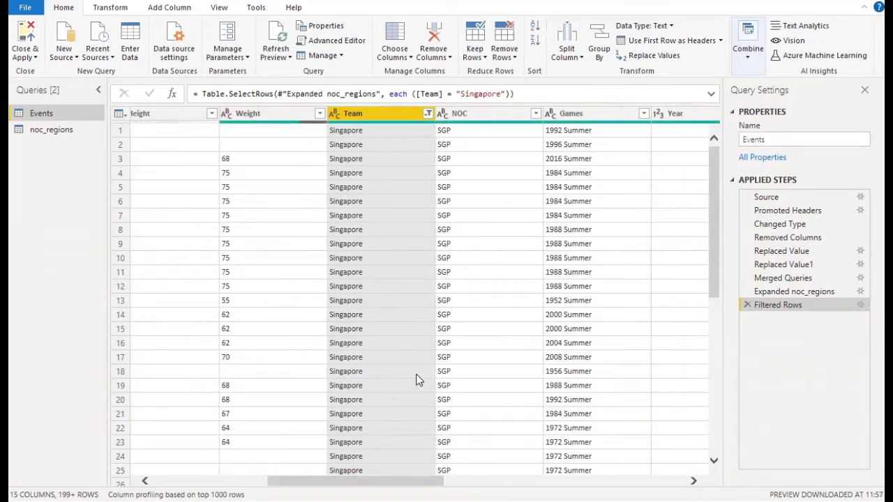
{"action": "left_click", "coordinate": [535, 113]}
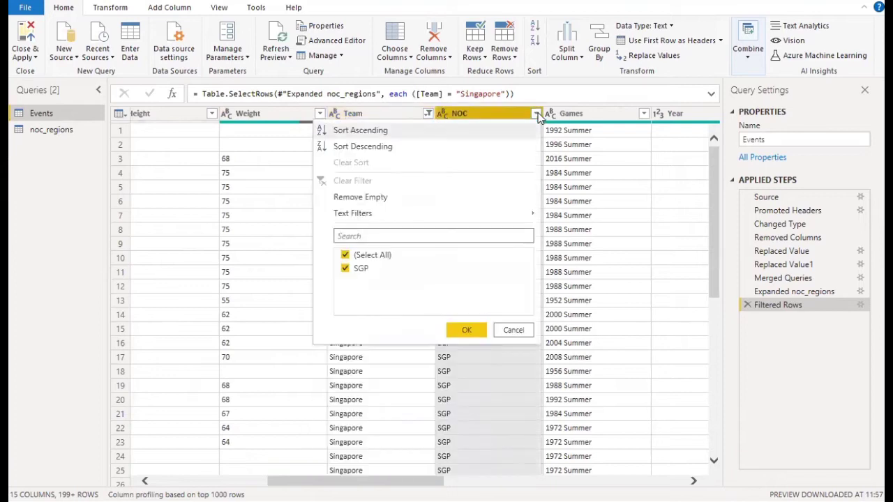
{"action": "left_click", "coordinate": [536, 114]}
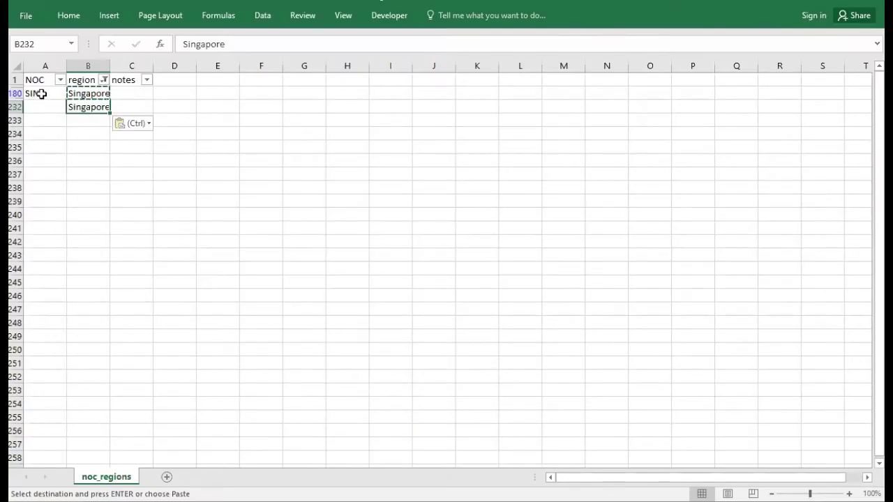
- In Excel, set Singapore's NOC code in A180 to SGP and clear the extra Singapore entry in B232
{"action": "left_click", "coordinate": [44, 92]}
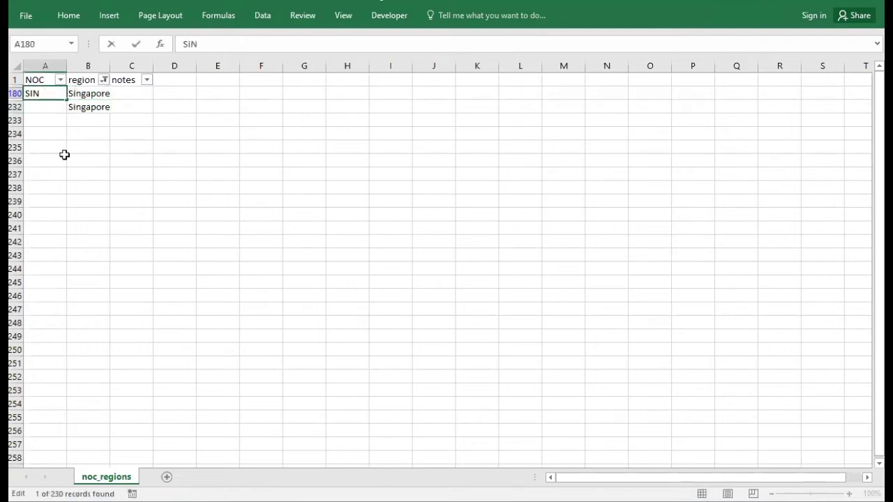
{"action": "key", "text": "Right"}
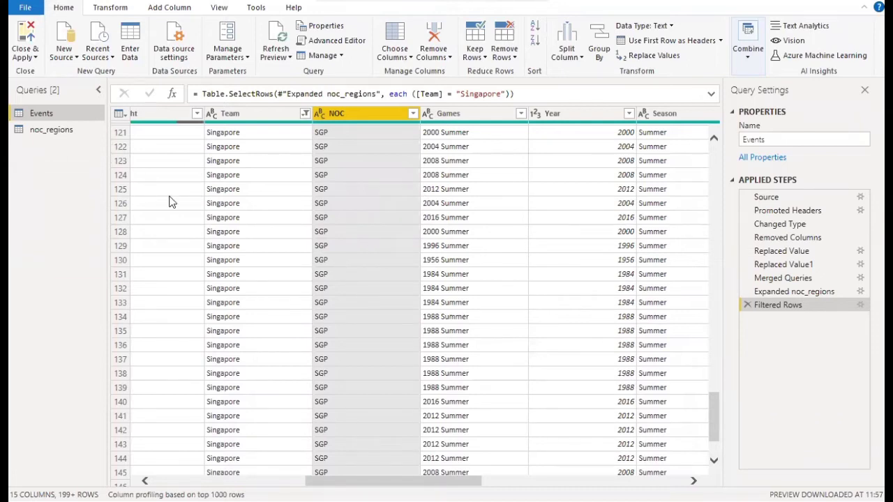
{"action": "left_click", "coordinate": [33, 92]}
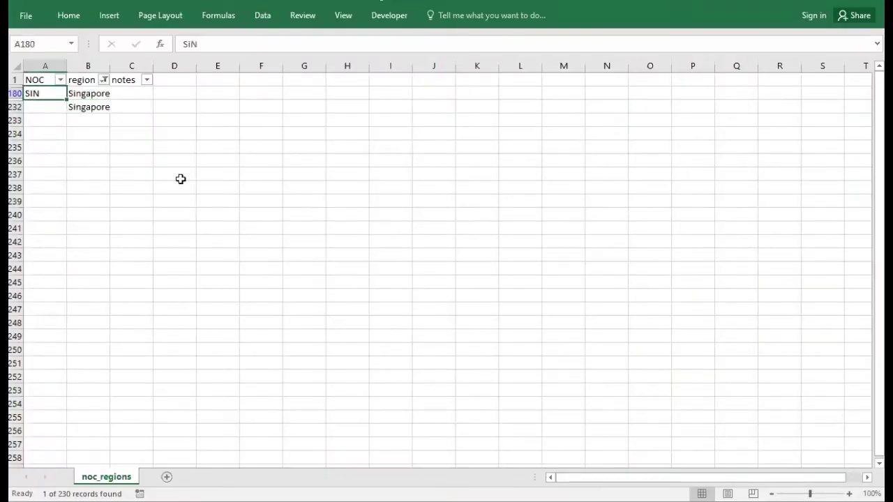
{"action": "type", "text": "SGP"}
{"action": "key", "text": "Tab"}
{"action": "key", "text": "Down"}
{"action": "key", "text": "Delete"}
- Turn off filtering on the header row of the noc_regions sheet
{"action": "key", "text": "Up"}
{"action": "key", "text": "ctrl+Up"}
{"action": "key", "text": "ctrl+shift+l"}
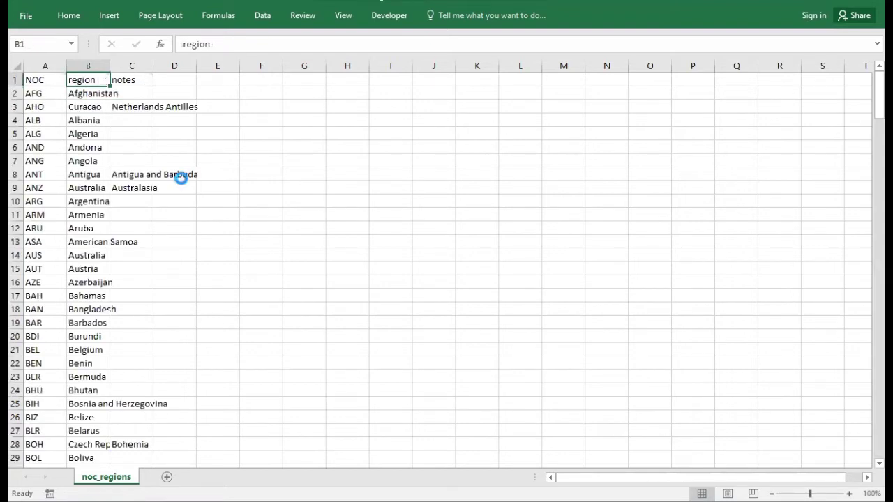
- Save the changes to noc_regions.csv, keeping the CSV format, and close the file
{"action": "key", "text": "ctrl+s"}
{"action": "left_click", "coordinate": [397, 291]}
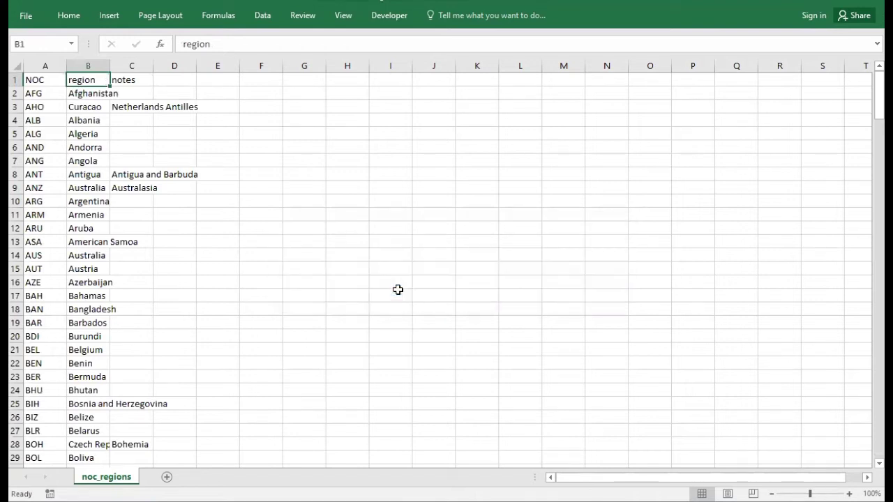
{"action": "left_click", "coordinate": [398, 291]}
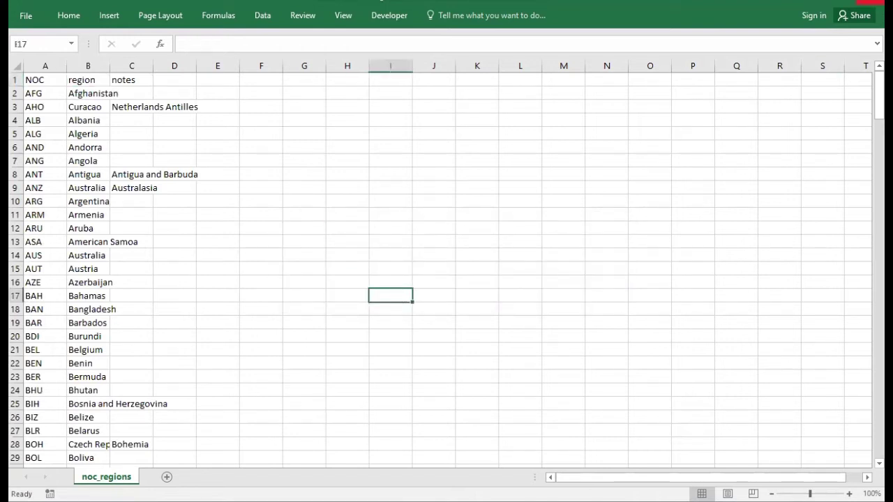
{"action": "left_click", "coordinate": [884, 1]}
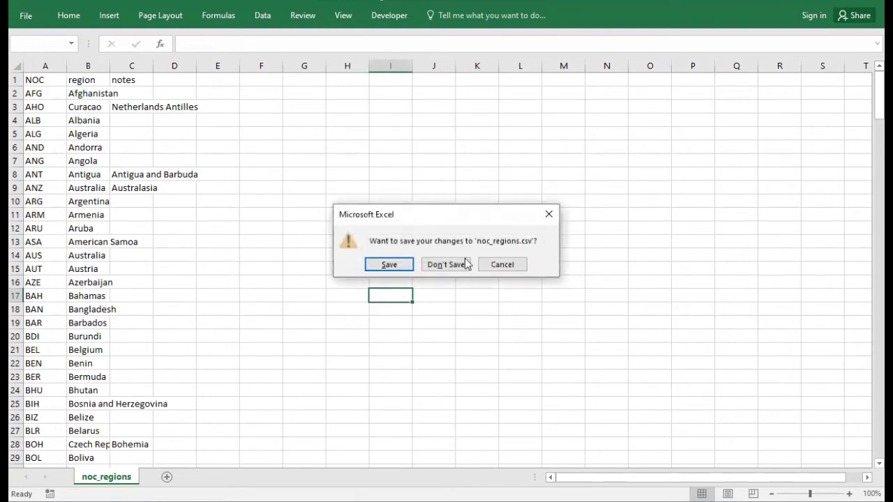
{"action": "left_click", "coordinate": [391, 263]}
{"action": "left_click", "coordinate": [400, 294]}
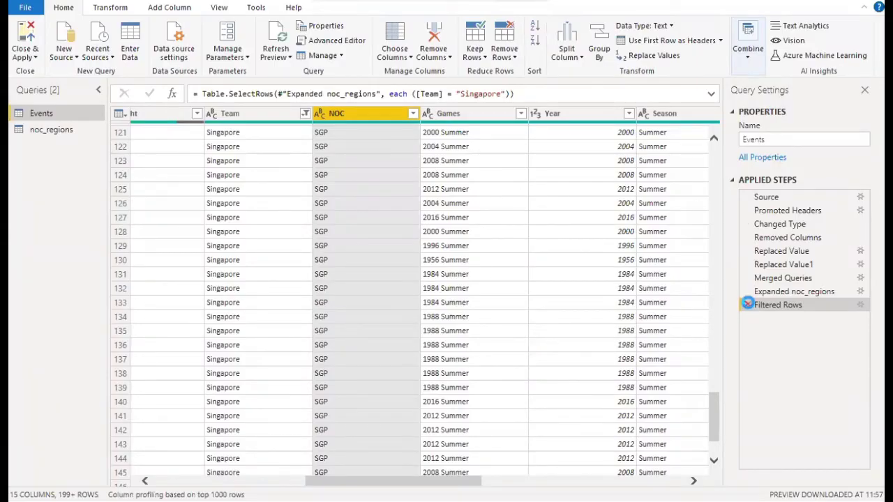
- In Power Query Editor, delete the Filtered Rows step from Events and refresh the query data
{"action": "left_click", "coordinate": [747, 304]}
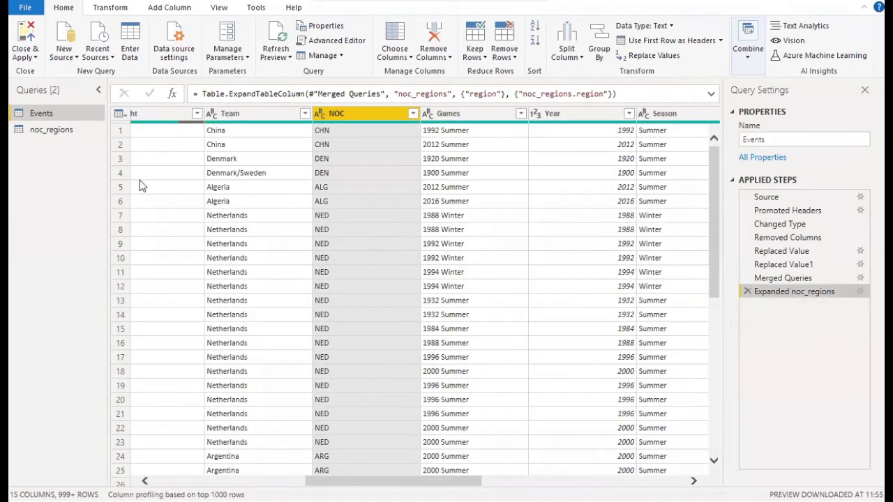
{"action": "left_click", "coordinate": [276, 56]}
{"action": "left_click", "coordinate": [291, 87]}
- Search the noc_regions.region filter values for SIN, clear the search to check the full list, and leave the filter unapplied
{"action": "left_click_drag", "start_coordinate": [353, 476], "coordinate": [557, 476]}
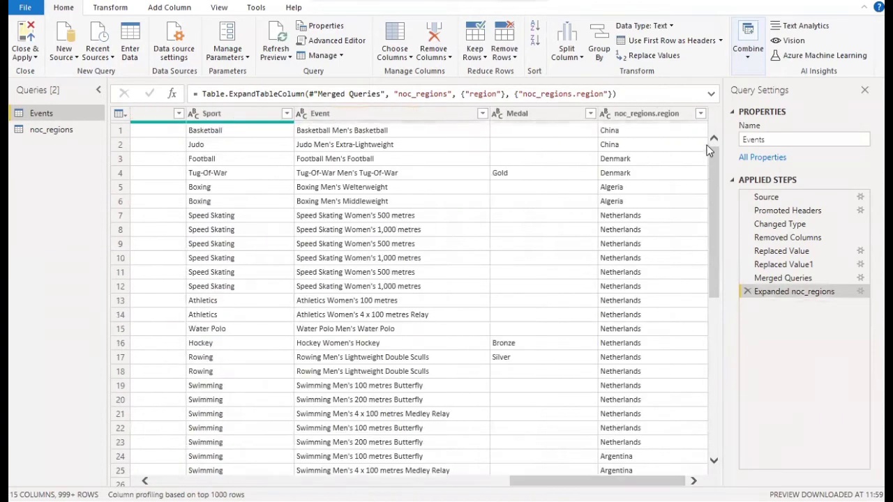
{"action": "left_click", "coordinate": [701, 113]}
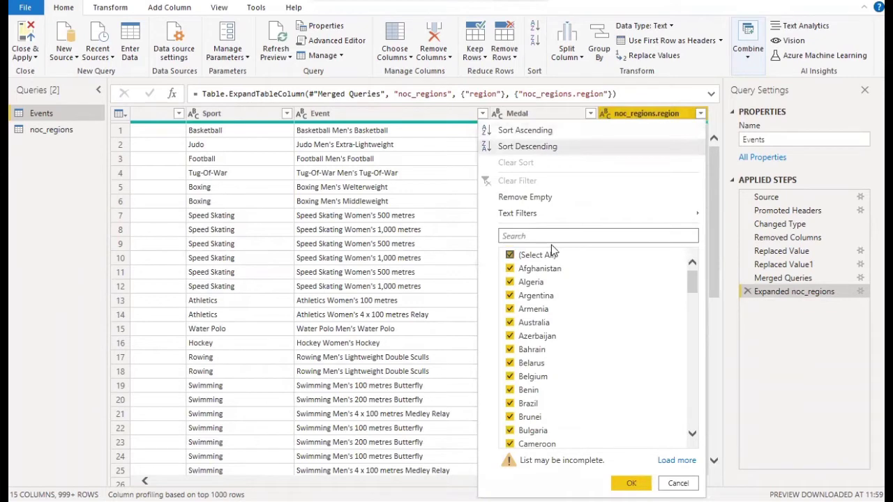
{"action": "left_click", "coordinate": [545, 234]}
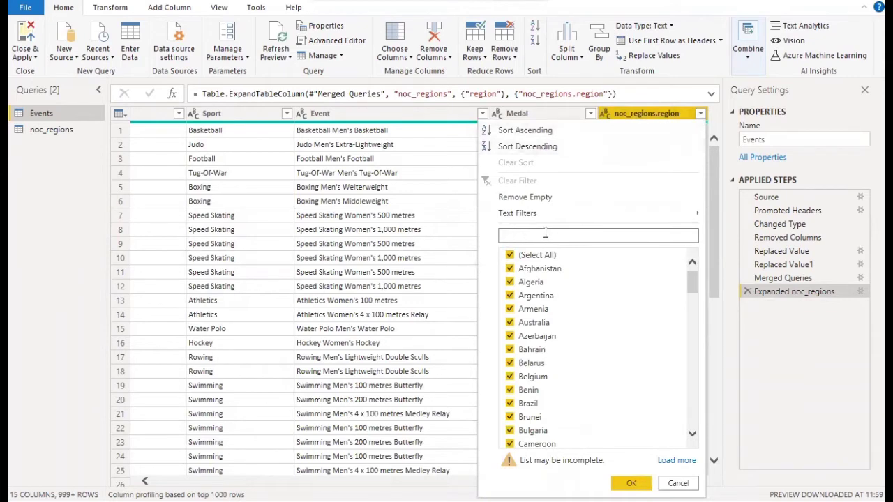
{"action": "type", "text": "SIN"}
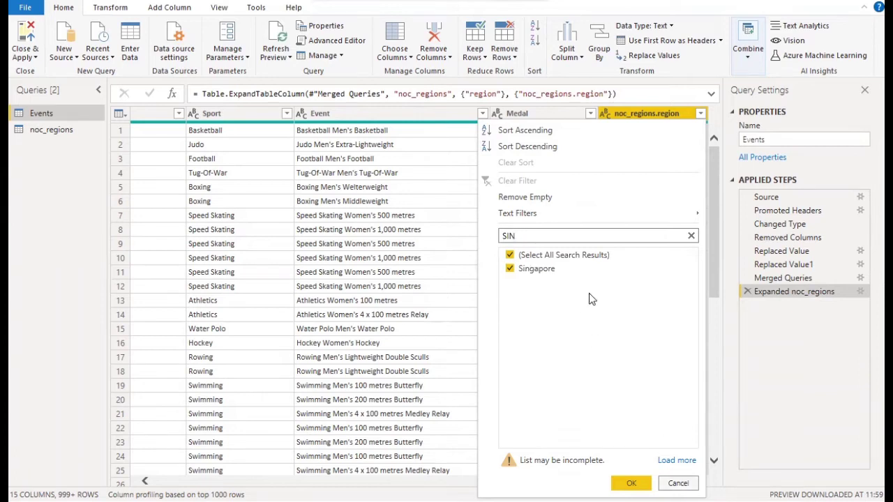
{"action": "key", "text": "BackSpace"}
{"action": "key", "text": "BackSpace"}
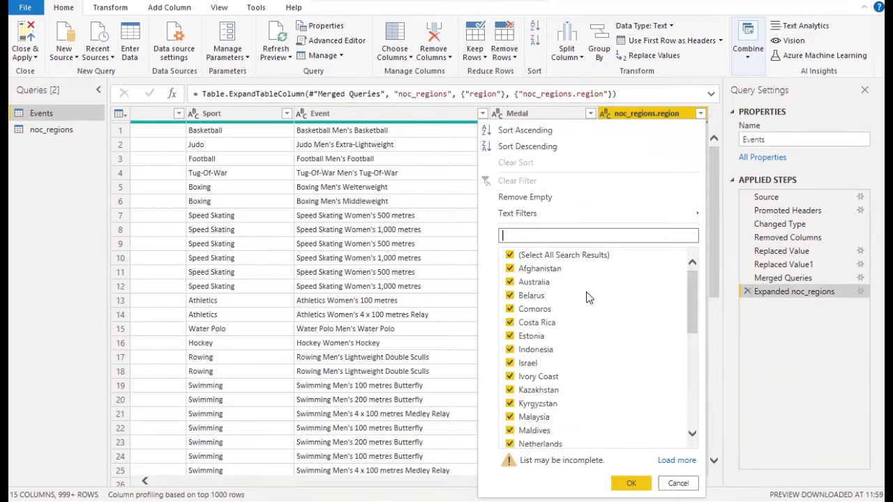
{"action": "scroll", "coordinate": [586, 297], "scroll_direction": "down", "scroll_amount": 1}
{"action": "scroll", "coordinate": [586, 298], "scroll_direction": "up", "scroll_amount": 1}
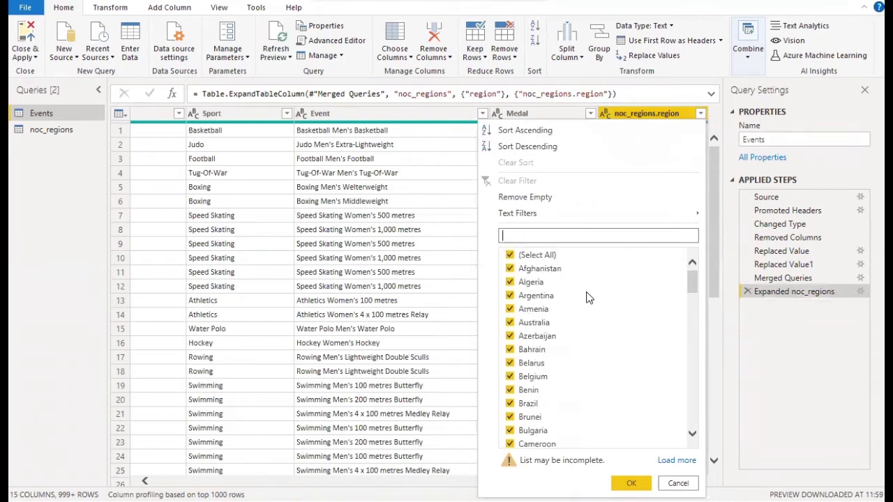
{"action": "key", "text": "Escape"}
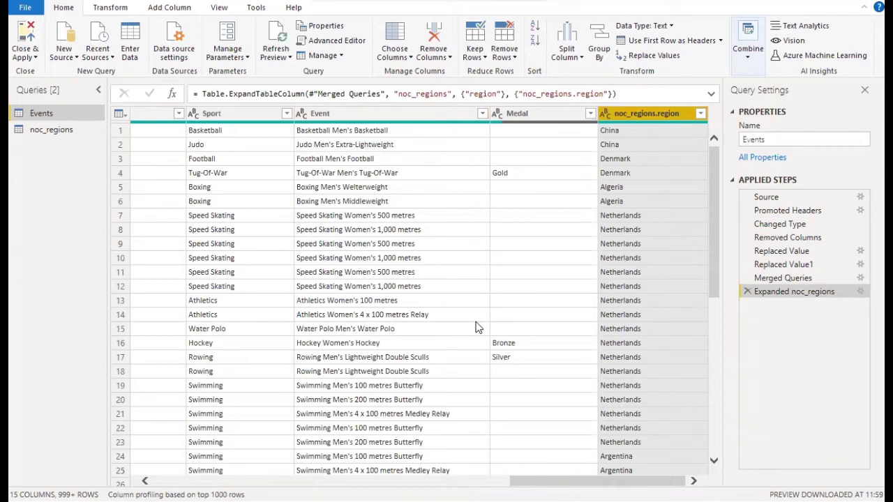
- Remove the Team column from the Events query
{"action": "scroll", "coordinate": [411, 300], "scroll_direction": "left", "scroll_amount": 10}
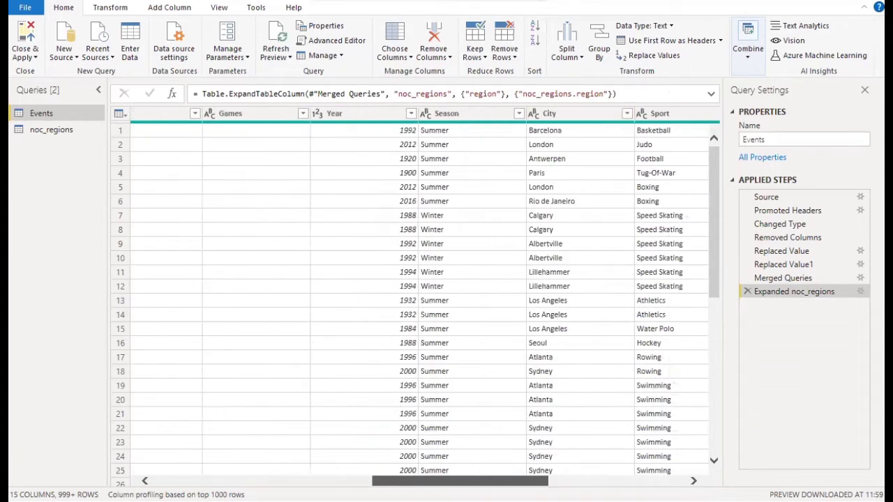
{"action": "scroll", "coordinate": [411, 300], "scroll_direction": "left", "scroll_amount": 5}
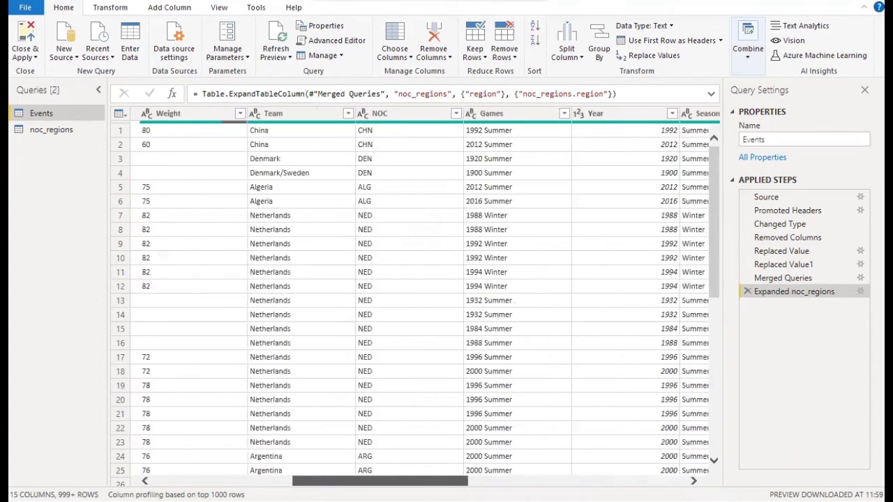
{"action": "left_click", "coordinate": [359, 114]}
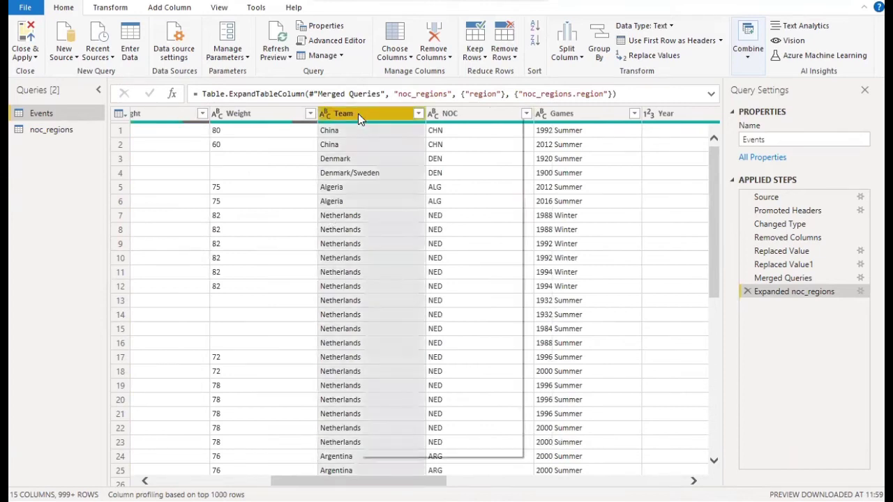
{"action": "right_click", "coordinate": [360, 116]}
{"action": "left_click", "coordinate": [387, 141]}
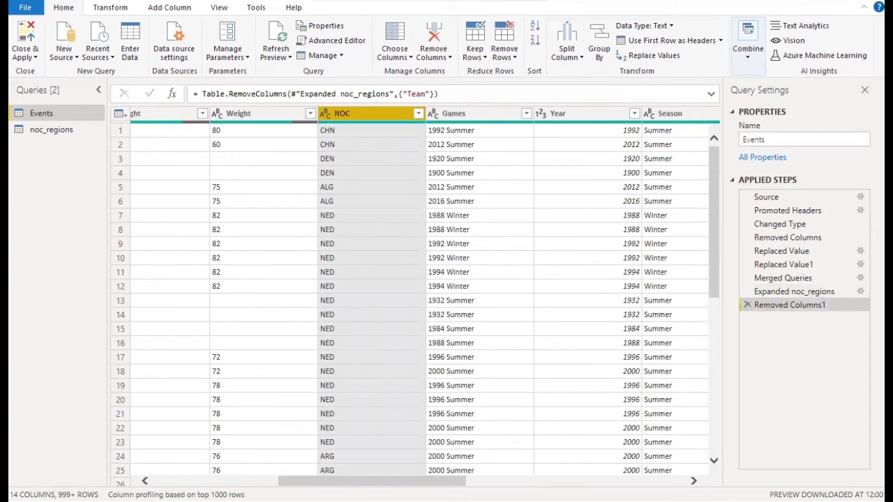
- Rename the noc_regions.region column in the Events query to Team
{"action": "scroll", "coordinate": [661, 148], "scroll_direction": "right", "scroll_amount": 10}
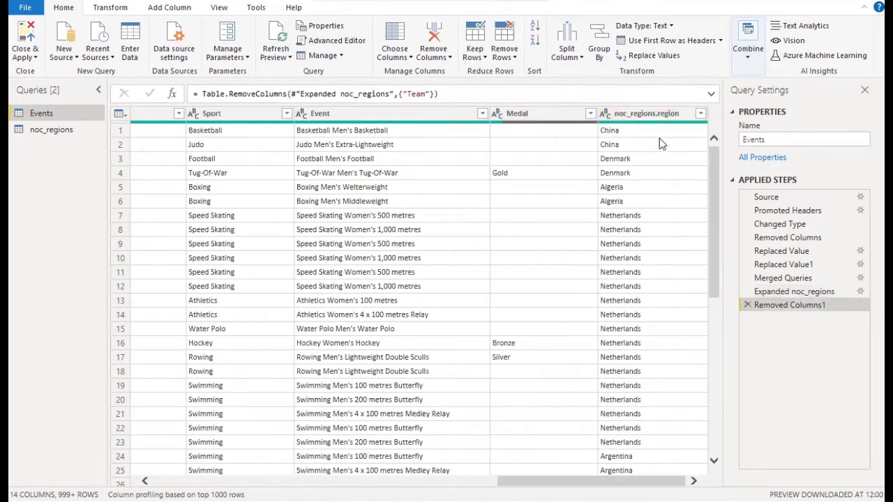
{"action": "double_click", "coordinate": [648, 114]}
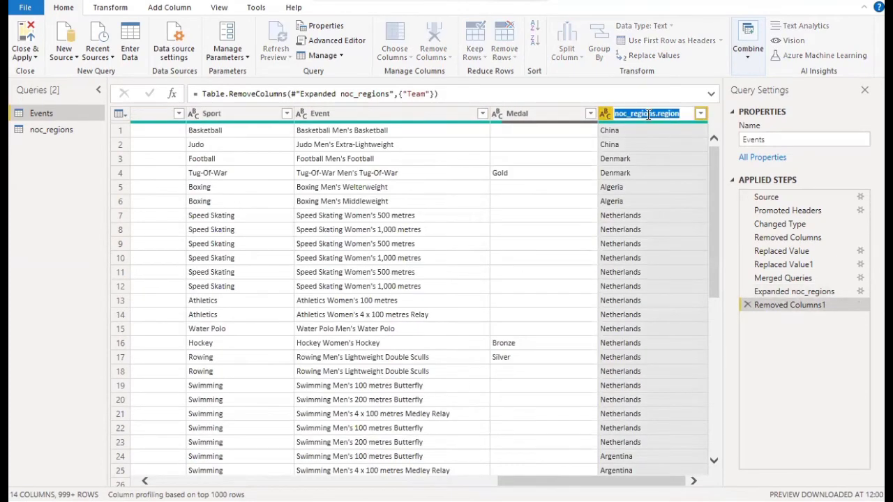
{"action": "type", "text": "tEAM"}
{"action": "key", "text": "BackSpace"}
{"action": "key", "text": "BackSpace"}
{"action": "key", "text": "BackSpace"}
{"action": "type", "text": "Team"}
{"action": "key", "text": "Return"}
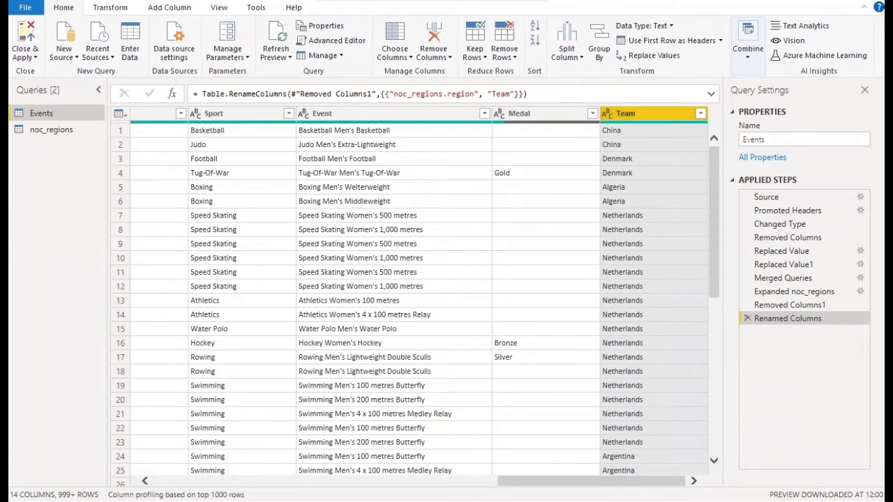
- Change the data type of the Age, Height and Weight columns in Events to Whole Number
{"action": "left_click_drag", "start_coordinate": [578, 481], "coordinate": [231, 481]}
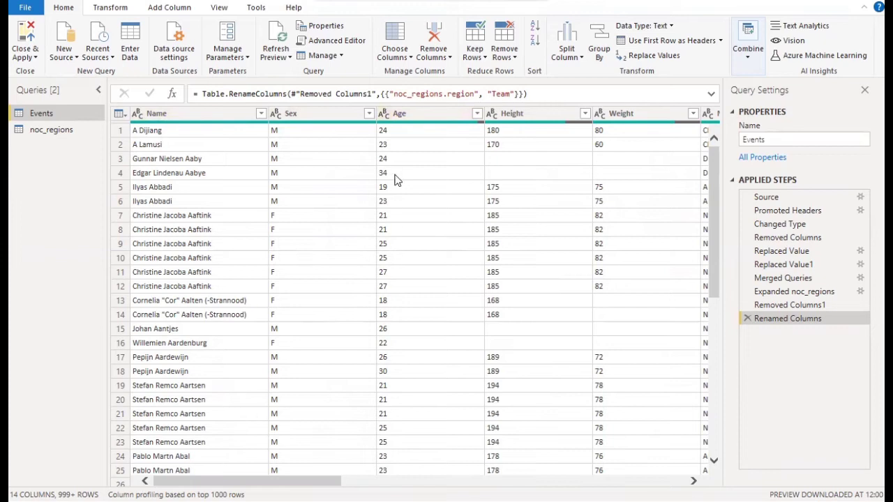
{"action": "left_click", "coordinate": [384, 117]}
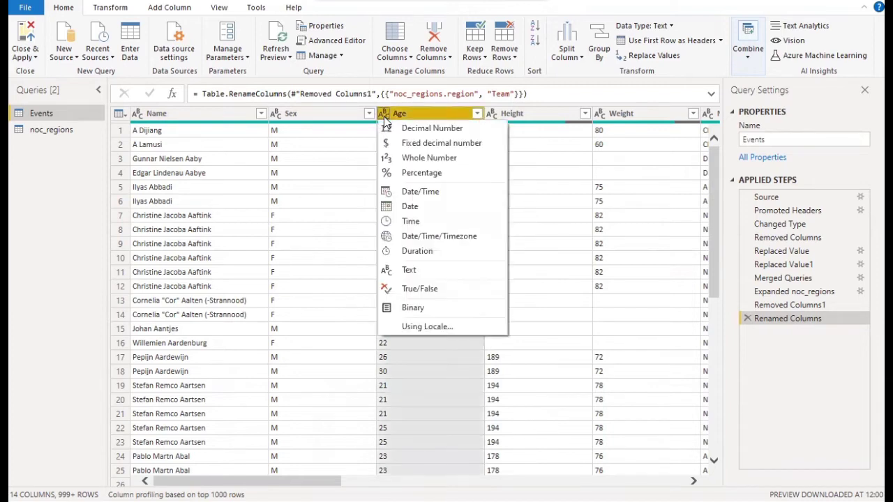
{"action": "left_click", "coordinate": [403, 159]}
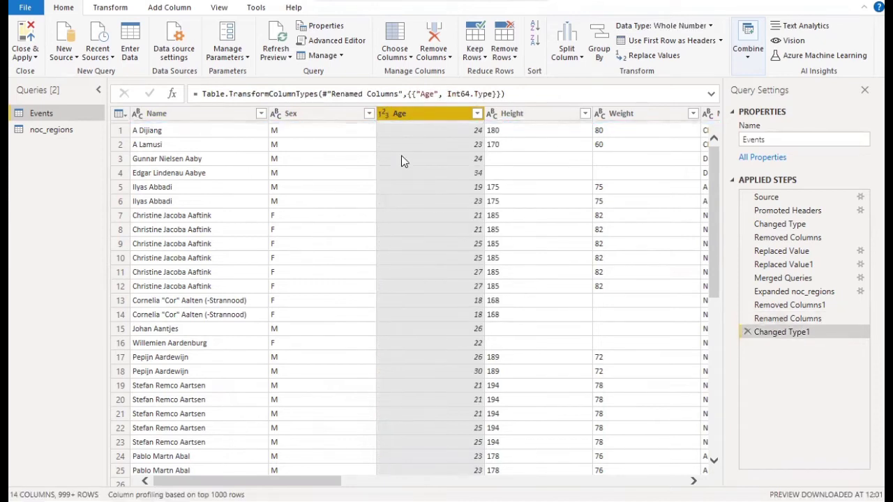
{"action": "left_click", "coordinate": [493, 115]}
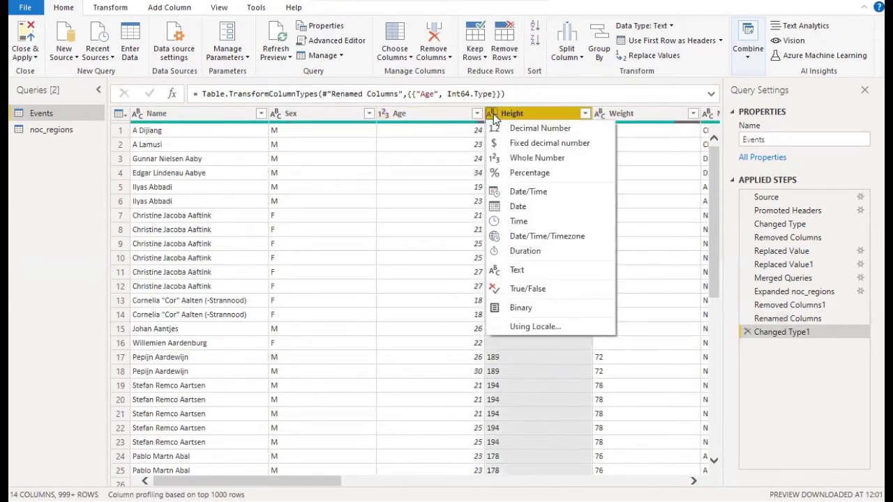
{"action": "left_click", "coordinate": [499, 159]}
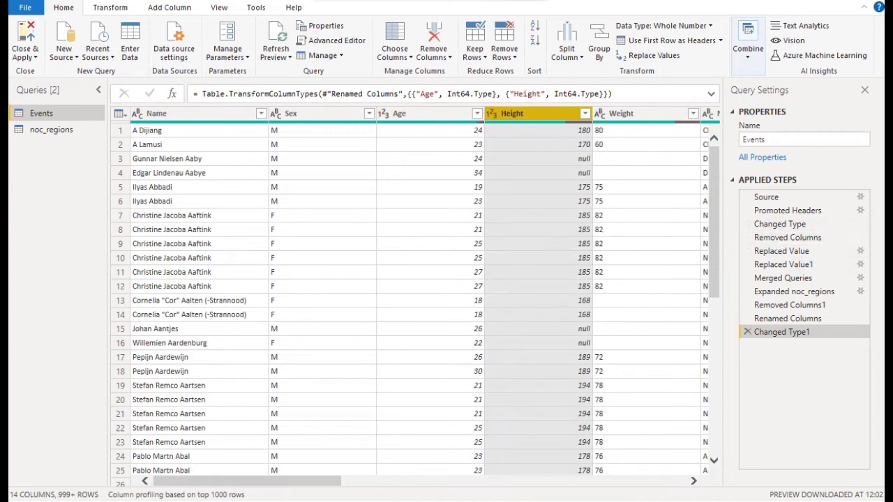
{"action": "scroll", "coordinate": [424, 296], "scroll_direction": "right", "scroll_amount": 5}
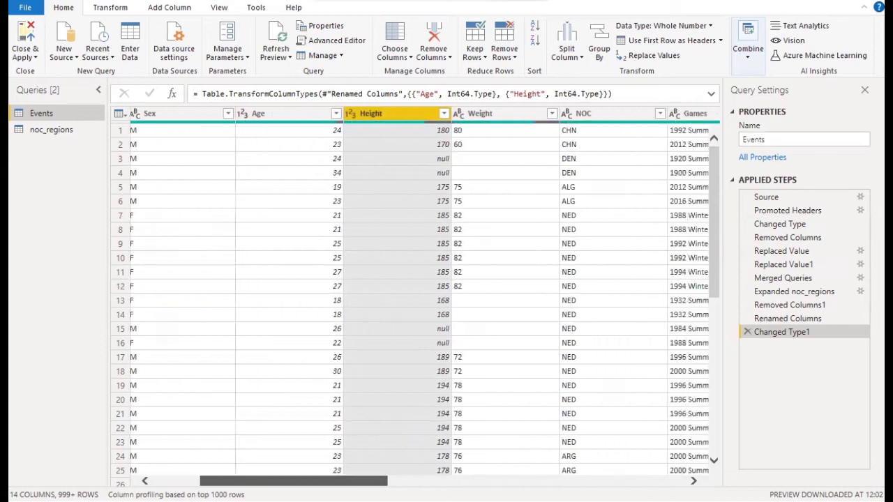
{"action": "scroll", "coordinate": [423, 297], "scroll_direction": "right", "scroll_amount": 1}
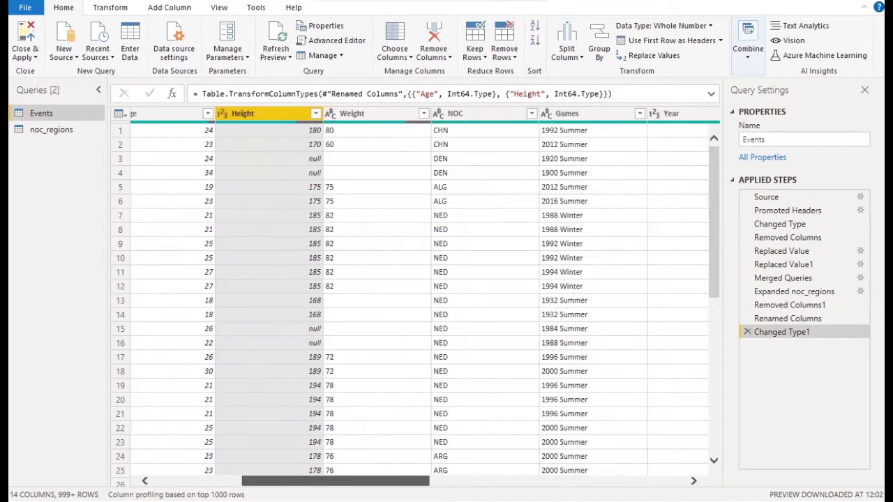
{"action": "left_click", "coordinate": [335, 118]}
{"action": "left_click", "coordinate": [339, 159]}
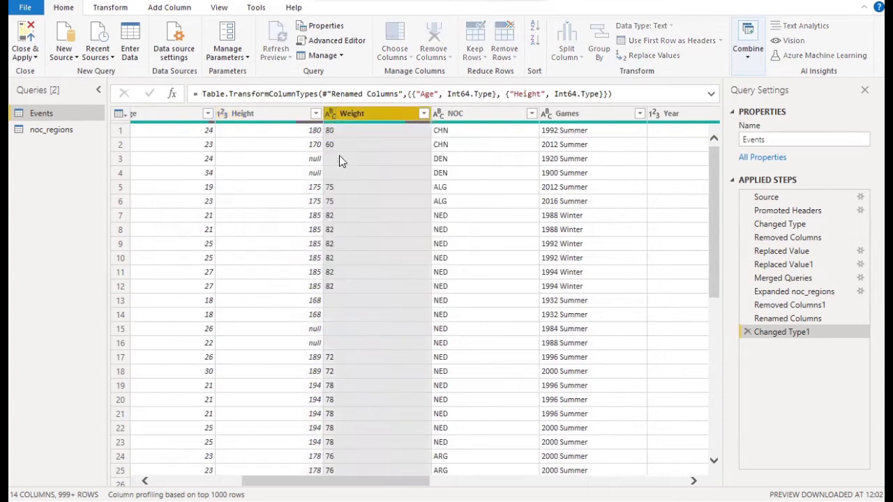
- Review the Events columns and the noc_regions query, and close Power Query Editor with the changes applied
{"action": "left_click_drag", "start_coordinate": [339, 481], "coordinate": [641, 480]}
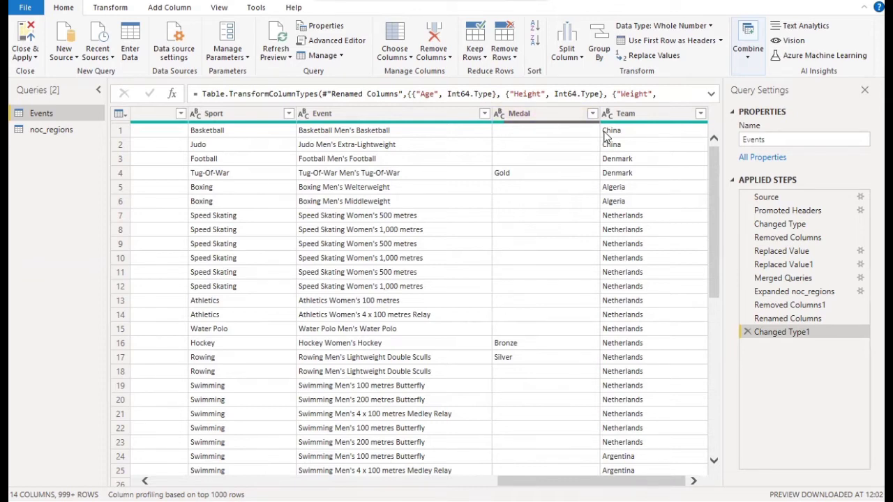
{"action": "left_click", "coordinate": [627, 114]}
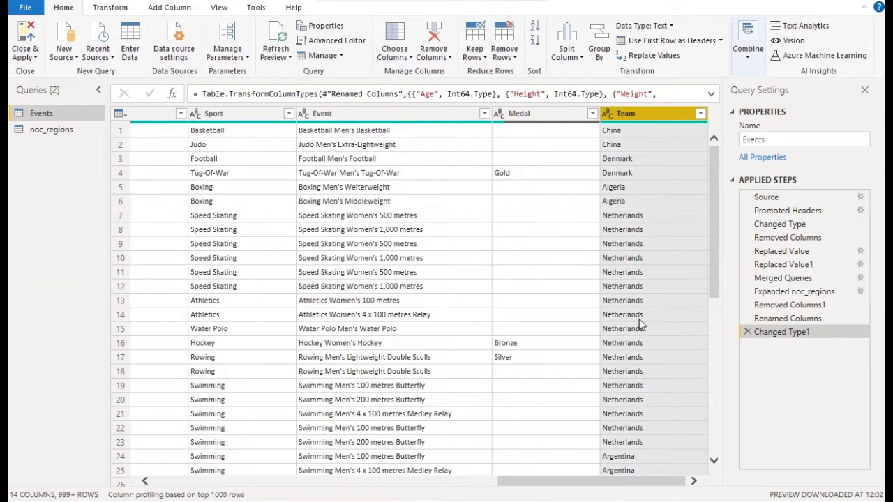
{"action": "left_click", "coordinate": [38, 131]}
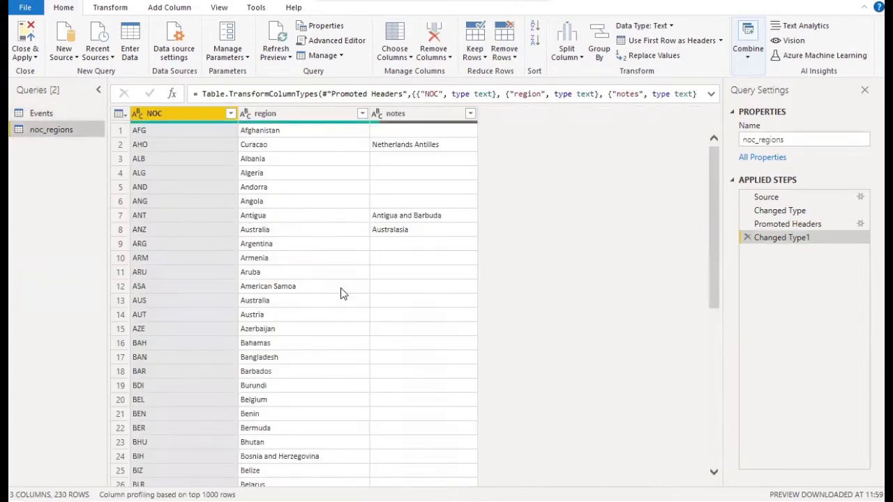
{"action": "left_click", "coordinate": [57, 115]}
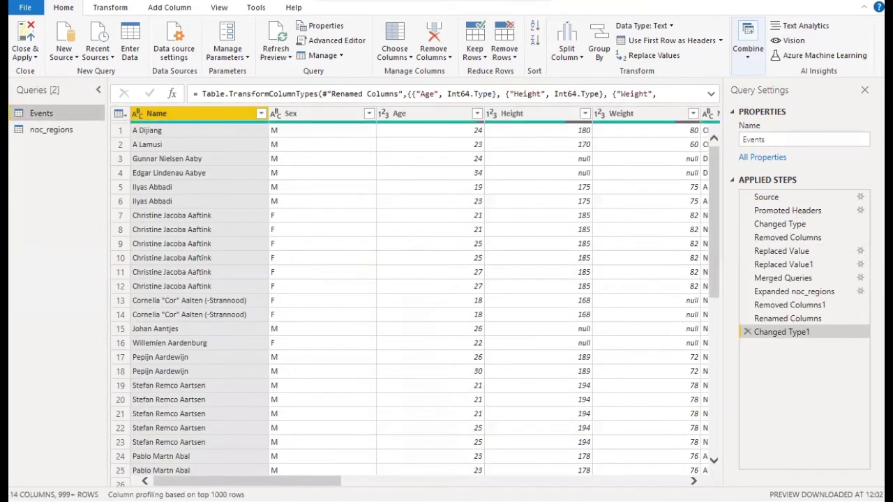
{"action": "scroll", "coordinate": [635, 189], "scroll_direction": "right", "scroll_amount": 10}
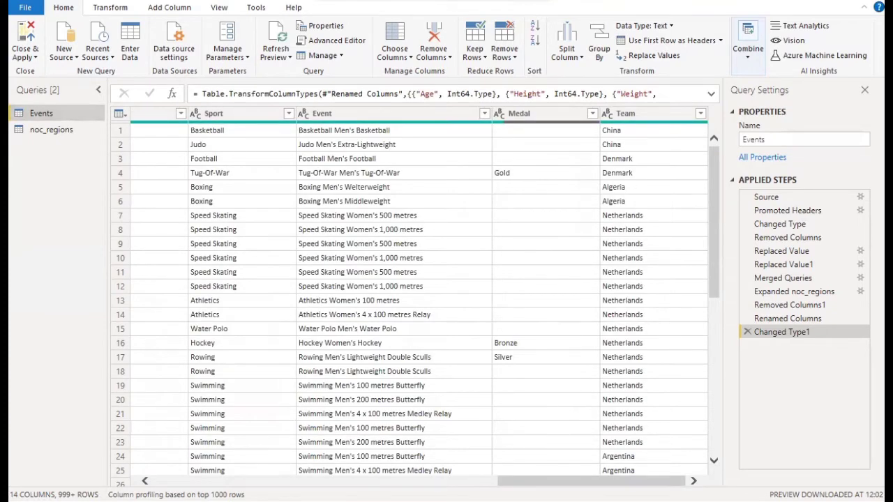
{"action": "left_click_drag", "start_coordinate": [562, 481], "coordinate": [501, 480]}
{"action": "left_click_drag", "start_coordinate": [570, 480], "coordinate": [632, 479]}
{"action": "left_click", "coordinate": [31, 59]}
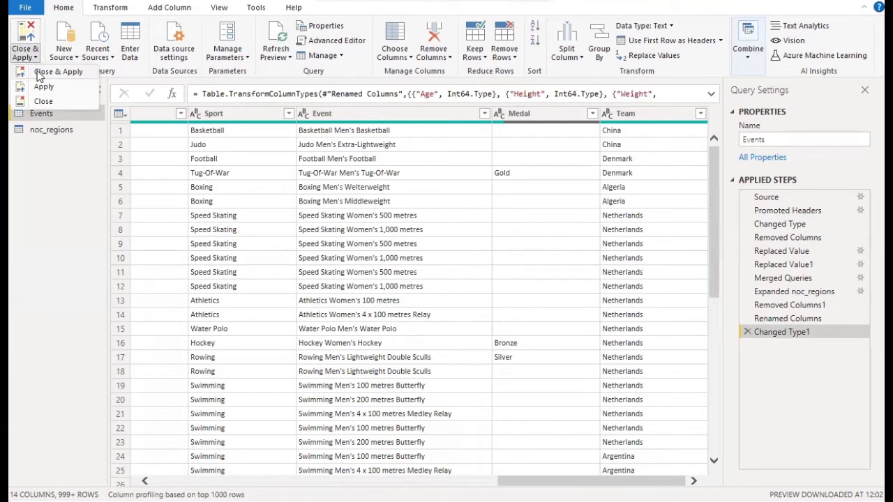
{"action": "left_click", "coordinate": [38, 72]}
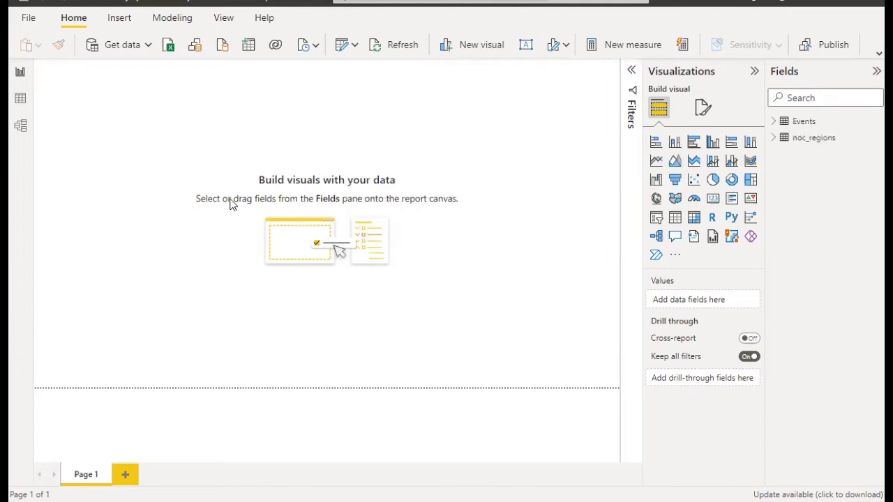
- In the model view, collapse the Properties pane, narrow the Fields pane and lengthen the noc_regions and Events cards to show all Events fields
{"action": "left_click", "coordinate": [21, 126]}
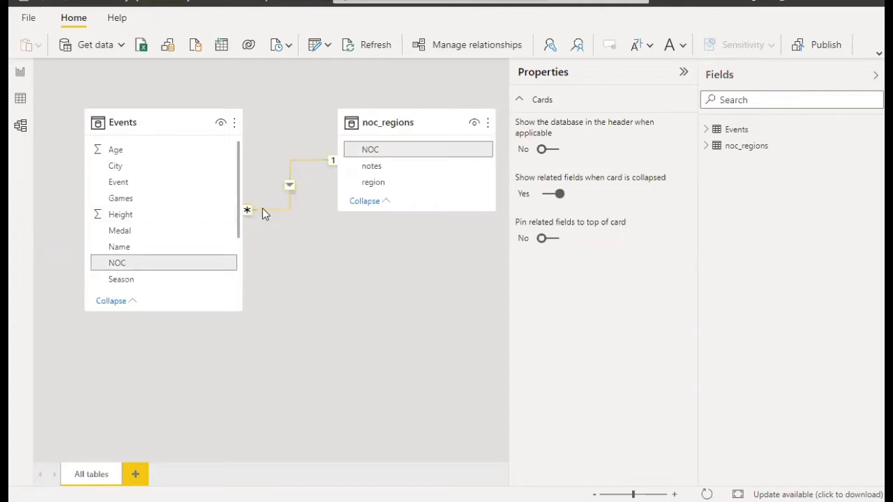
{"action": "left_click", "coordinate": [683, 72]}
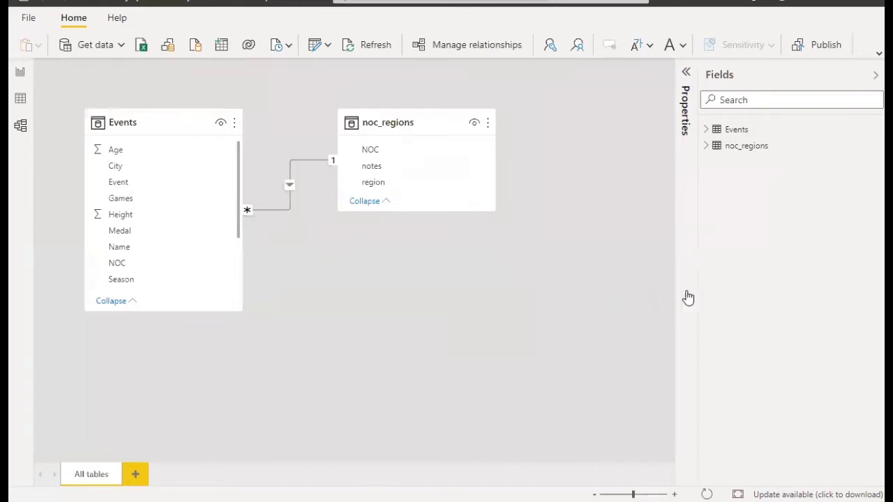
{"action": "left_click_drag", "start_coordinate": [699, 293], "coordinate": [791, 299]}
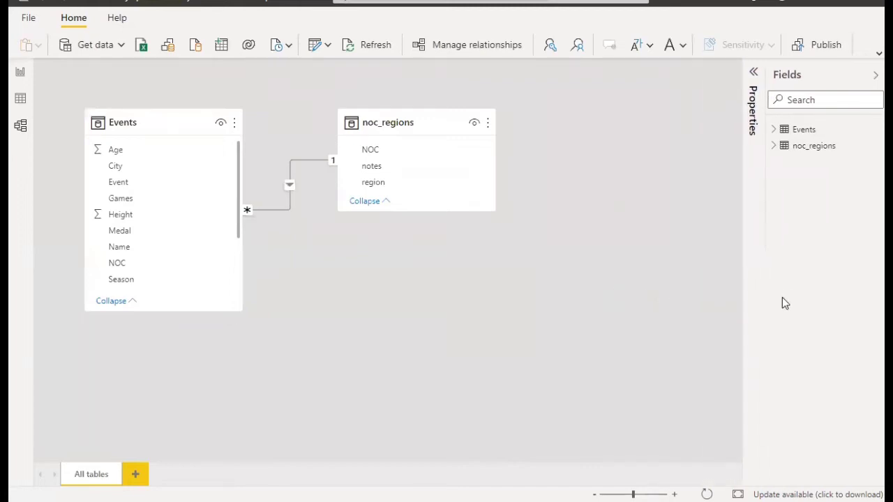
{"action": "left_click_drag", "start_coordinate": [424, 211], "coordinate": [424, 274]}
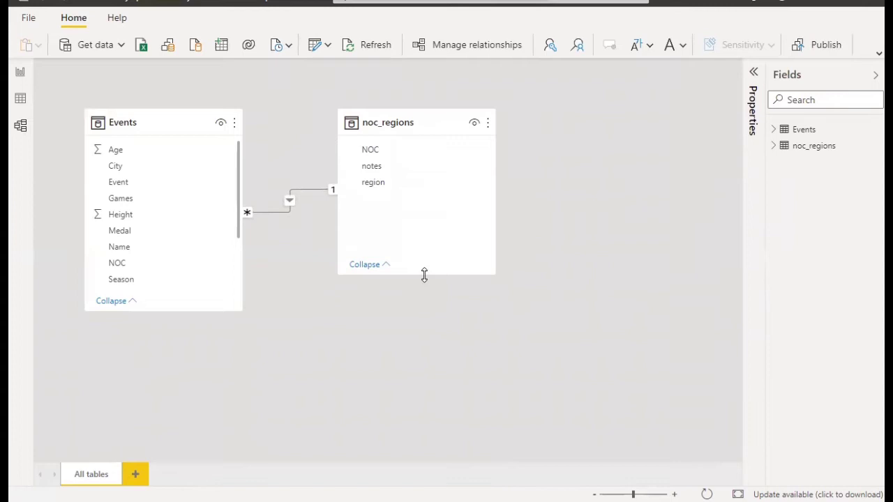
{"action": "left_click_drag", "start_coordinate": [150, 311], "coordinate": [132, 403]}
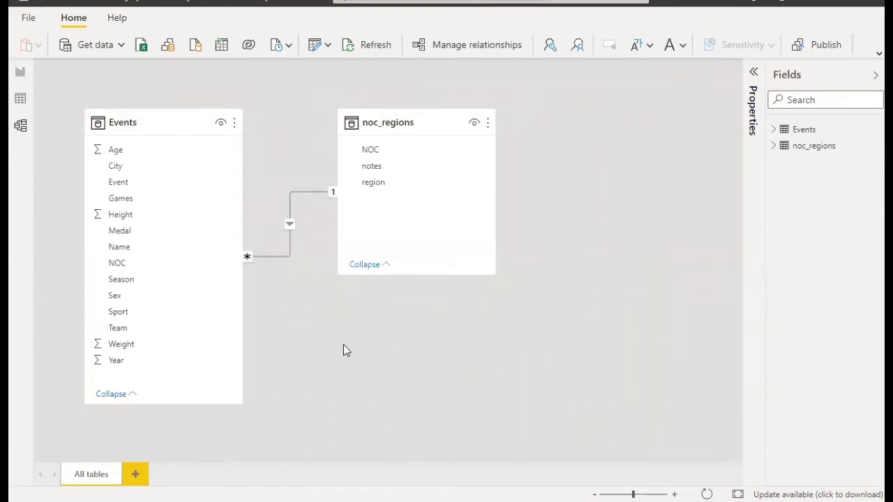
- Return to the report page, apply the built-in blue, teal, purple and pink theme next to Frontier, and hide the Filters pane
{"action": "left_click", "coordinate": [19, 75]}
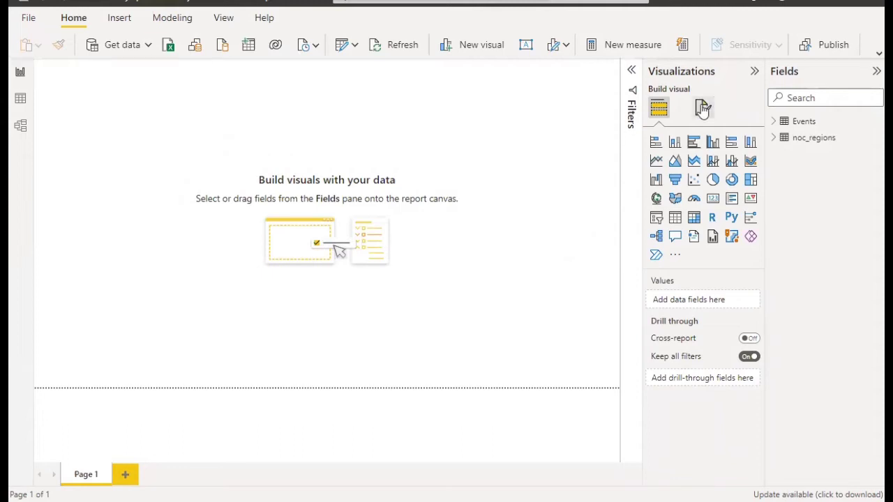
{"action": "left_click", "coordinate": [308, 138]}
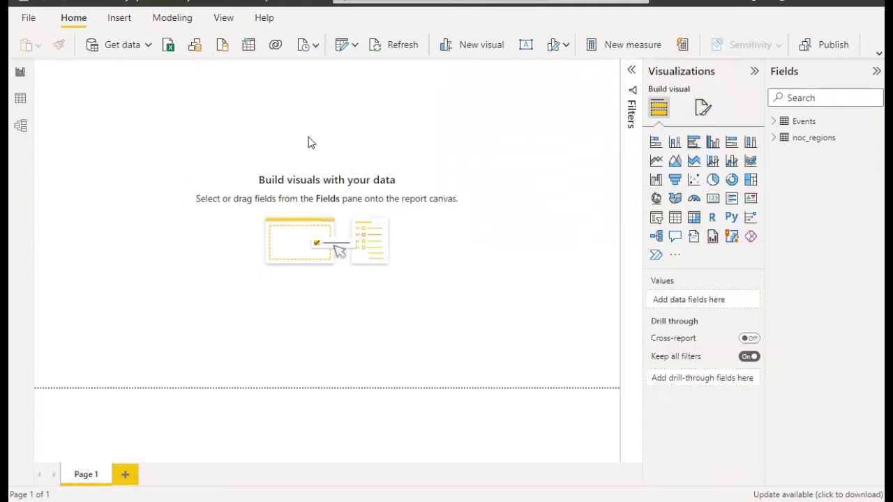
{"action": "left_click", "coordinate": [229, 22]}
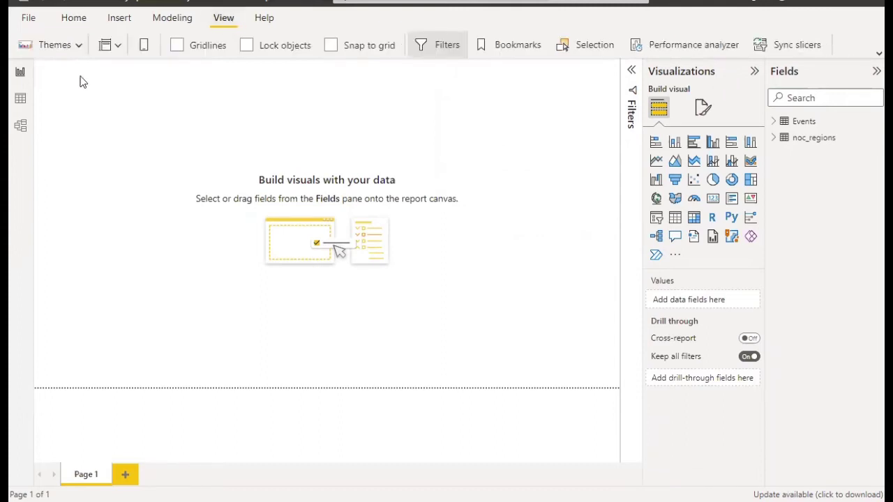
{"action": "left_click", "coordinate": [81, 52]}
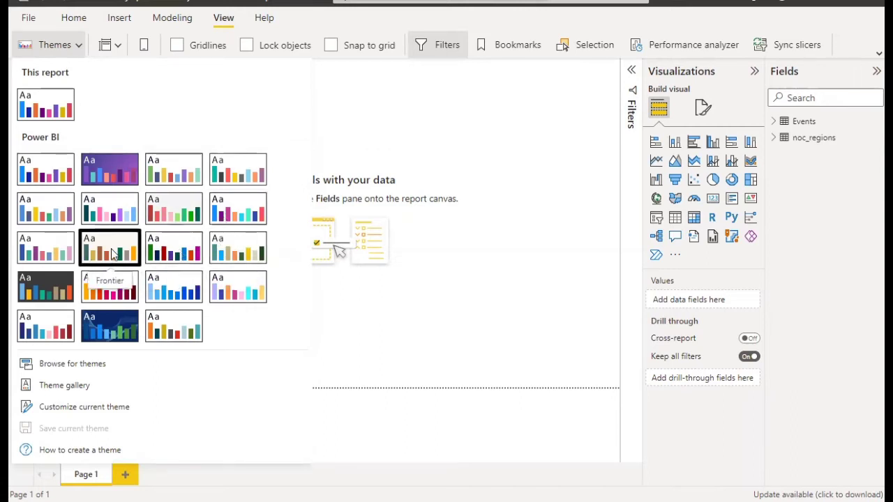
{"action": "left_click", "coordinate": [40, 251]}
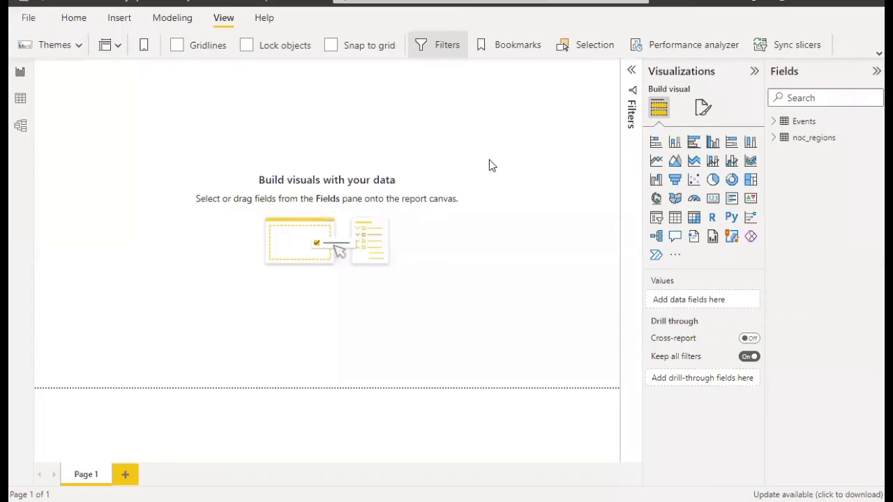
{"action": "left_click", "coordinate": [433, 46]}
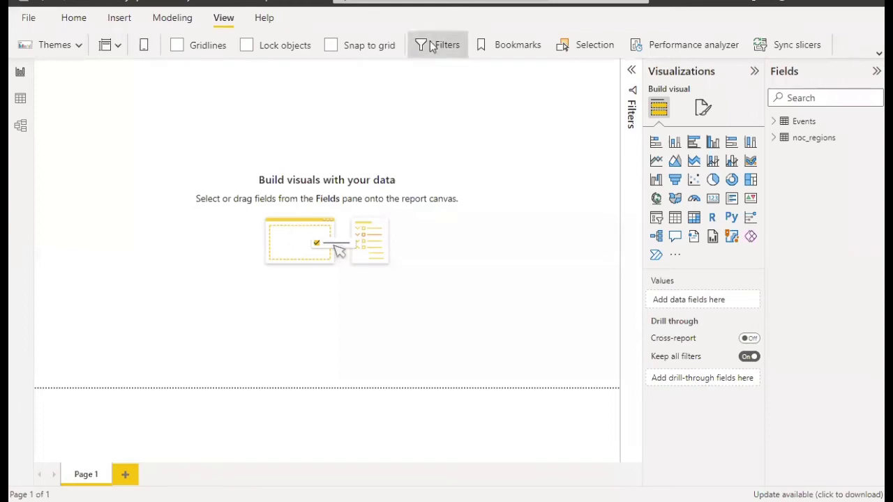
- Set the page's canvas background colour to #C9E7DC with 22% transparency
{"action": "left_click", "coordinate": [702, 108]}
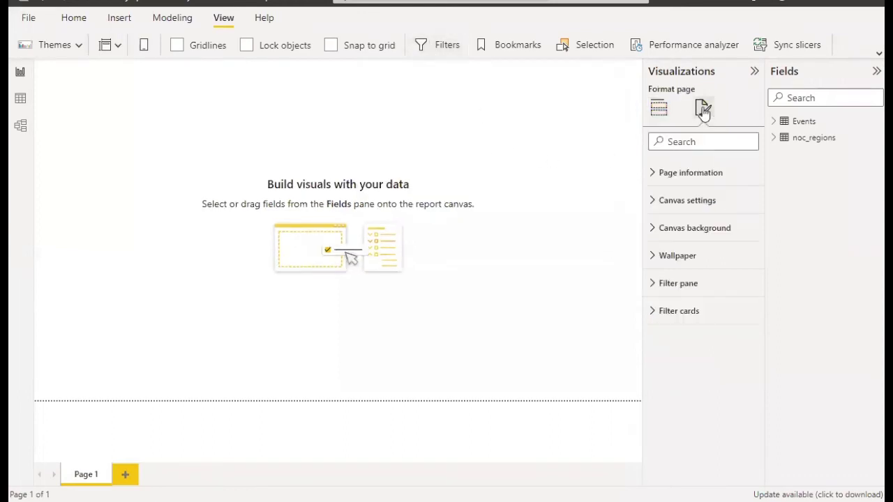
{"action": "left_click", "coordinate": [705, 180]}
{"action": "left_click", "coordinate": [704, 180]}
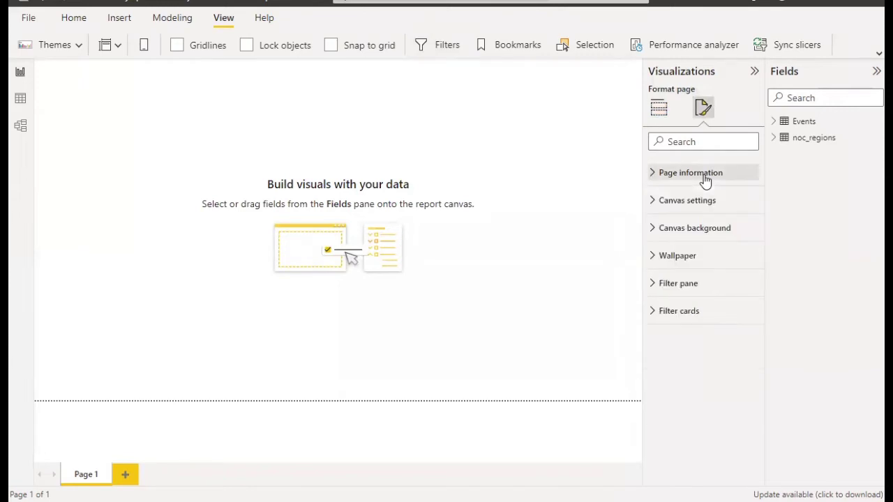
{"action": "left_click", "coordinate": [696, 203]}
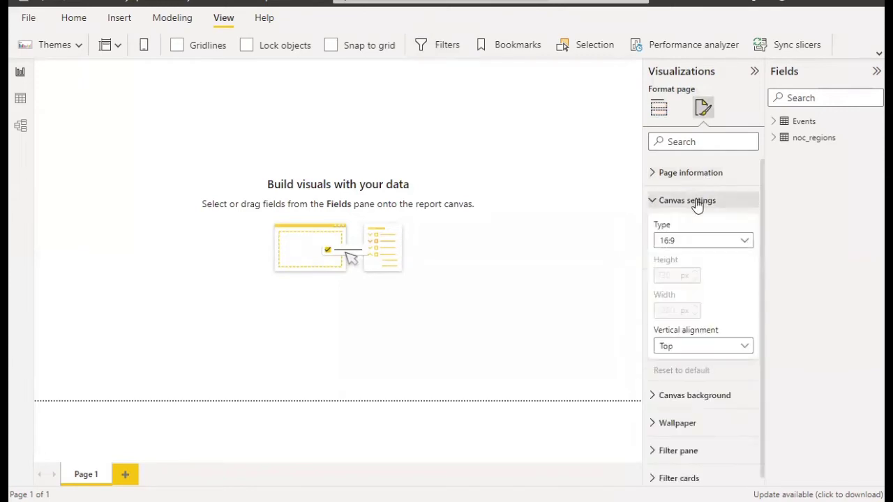
{"action": "left_click", "coordinate": [696, 202]}
{"action": "left_click", "coordinate": [698, 227]}
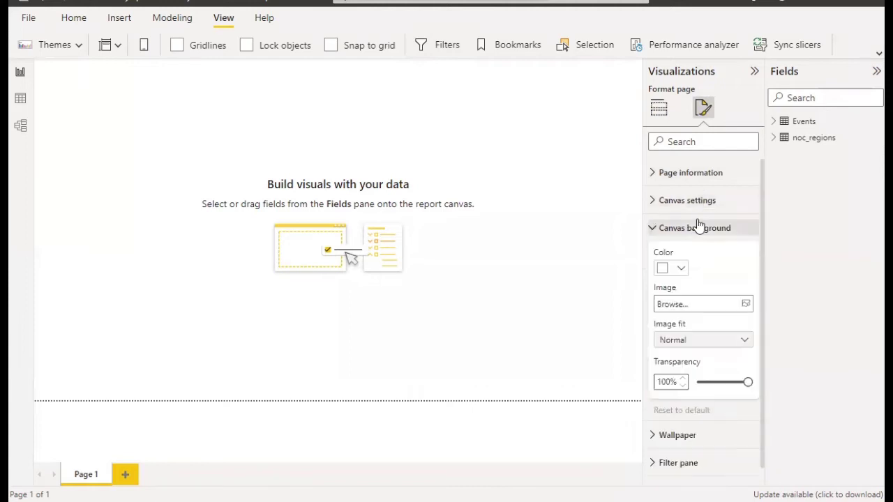
{"action": "left_click", "coordinate": [678, 270]}
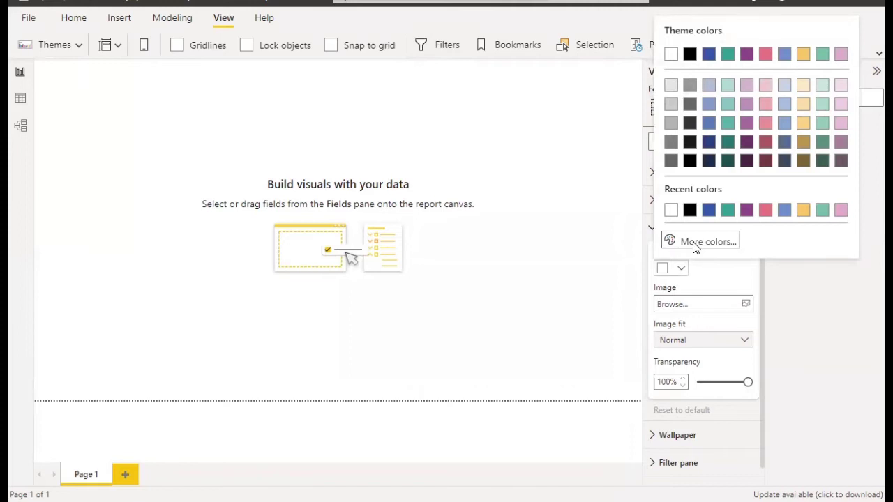
{"action": "left_click", "coordinate": [705, 242]}
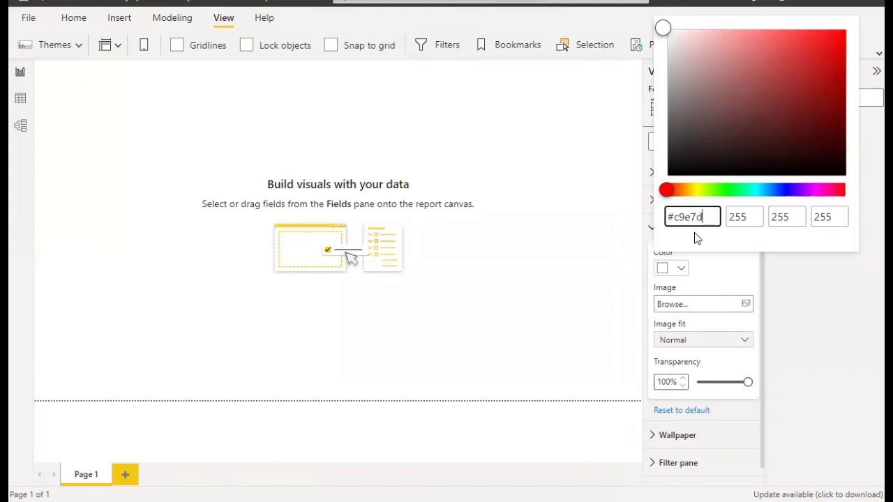
{"action": "type", "text": "c"}
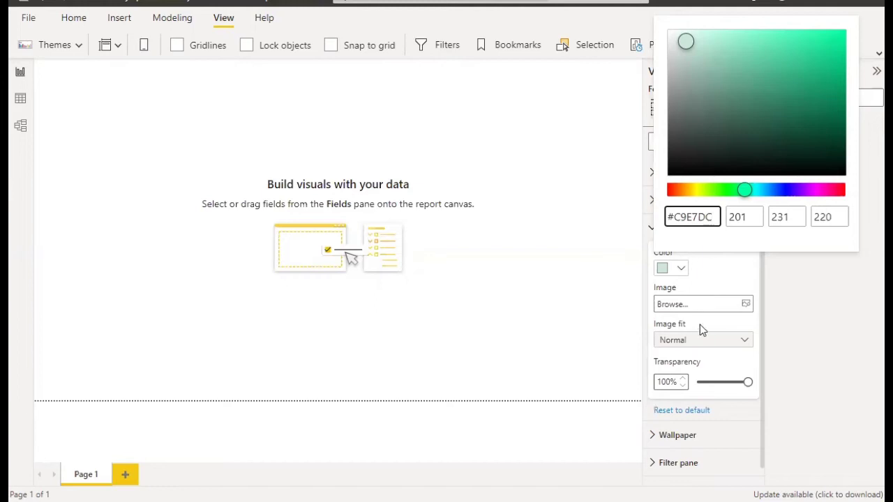
{"action": "left_click", "coordinate": [729, 275]}
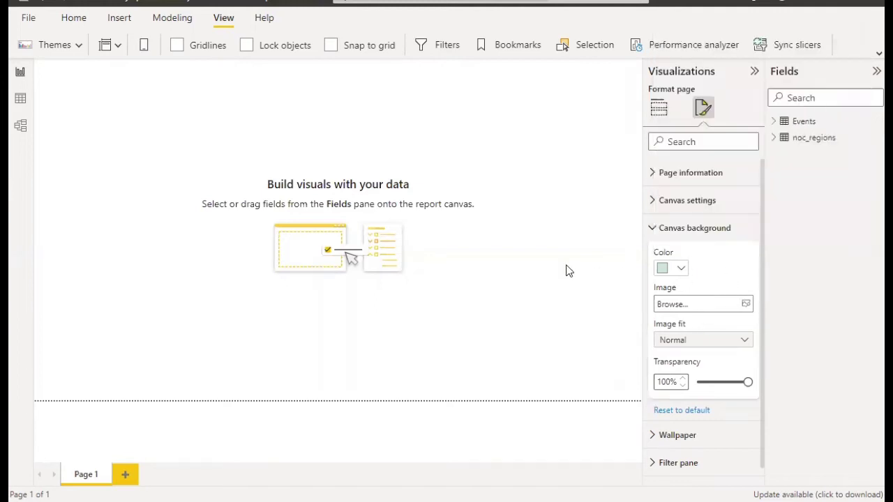
{"action": "left_click_drag", "start_coordinate": [747, 384], "coordinate": [708, 382]}
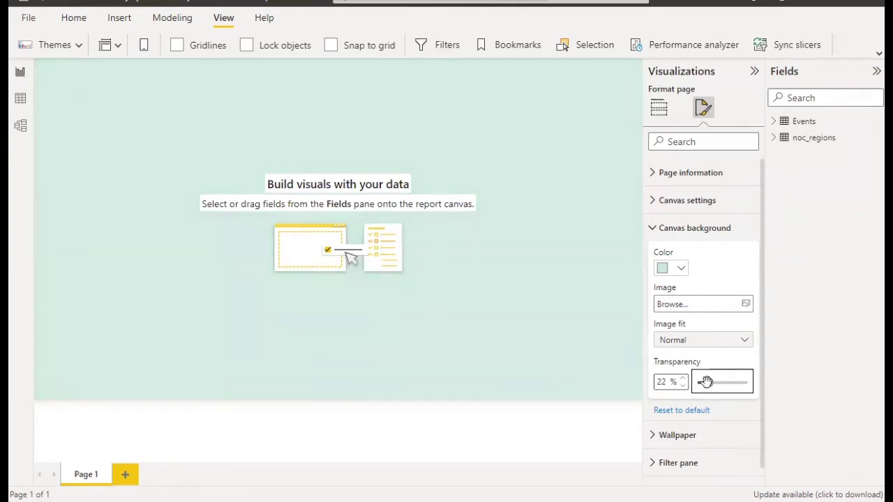
{"action": "left_click", "coordinate": [591, 289]}
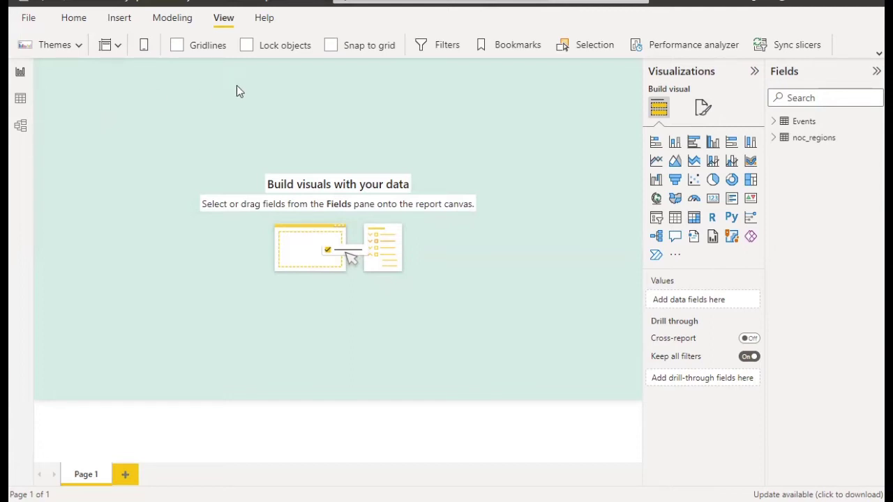
- Rename the report page from Page 1 to "Summer Games-Country Analysis"
{"action": "left_click", "coordinate": [119, 21]}
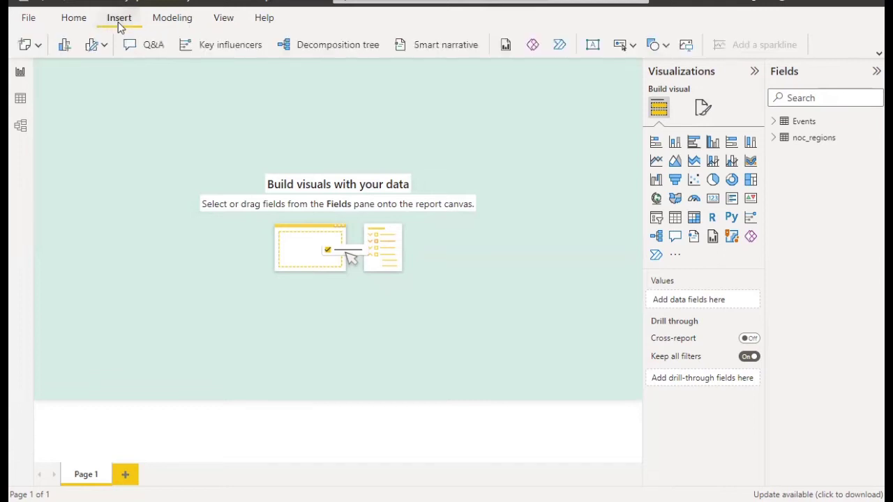
{"action": "double_click", "coordinate": [86, 474]}
{"action": "type", "text": "Summer"}
{"action": "type", "text": " Games"}
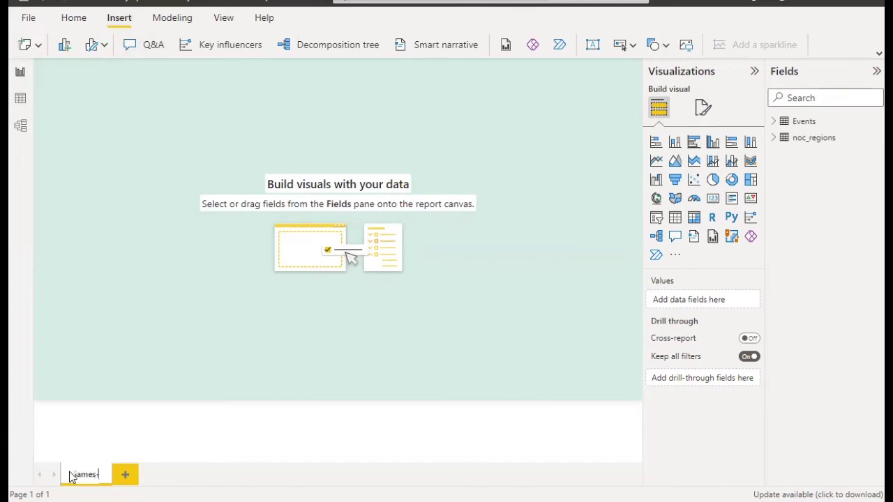
{"action": "type", "text": " - Country Ana"}
{"action": "type", "text": "lysis"}
{"action": "left_click", "coordinate": [157, 296]}
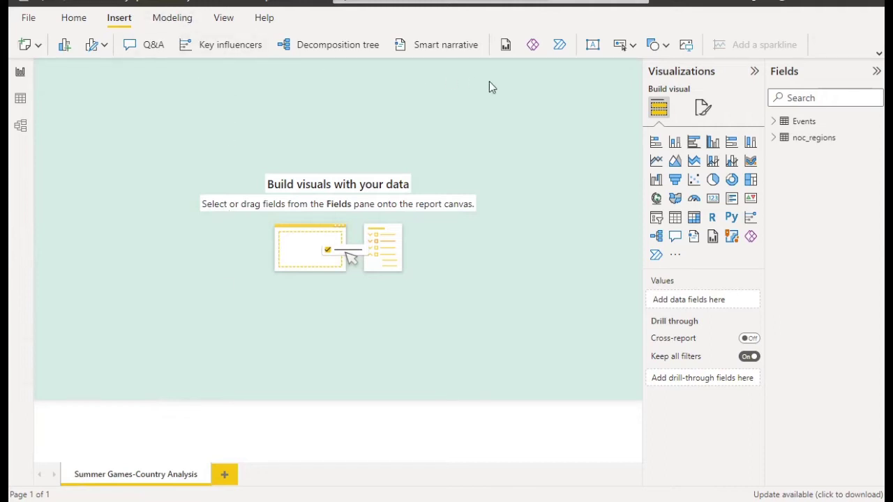
- Insert a text box, shorten it to about half its height, and enter "Summer Games Country Analysis" as the report title
{"action": "left_click", "coordinate": [632, 46]}
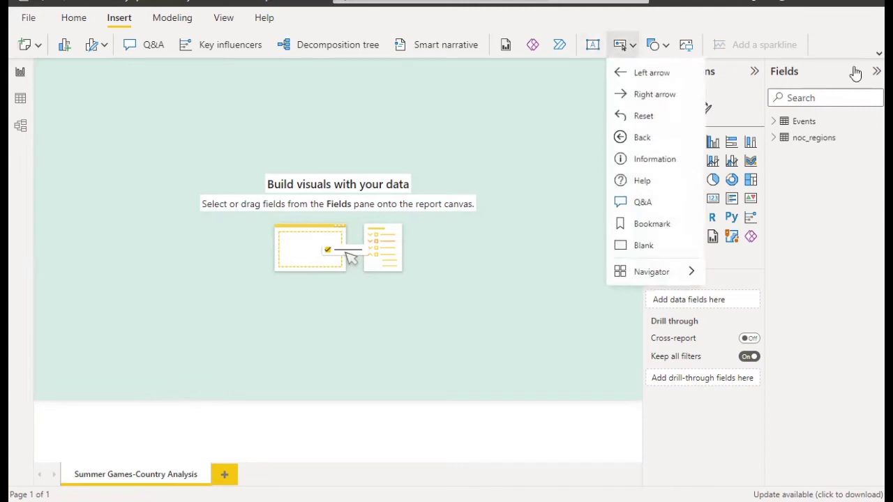
{"action": "left_click", "coordinate": [879, 53]}
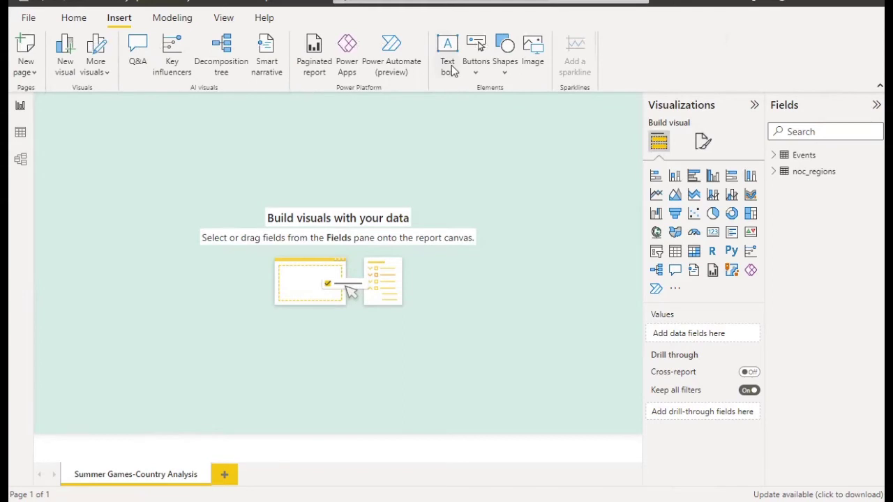
{"action": "left_click", "coordinate": [452, 70]}
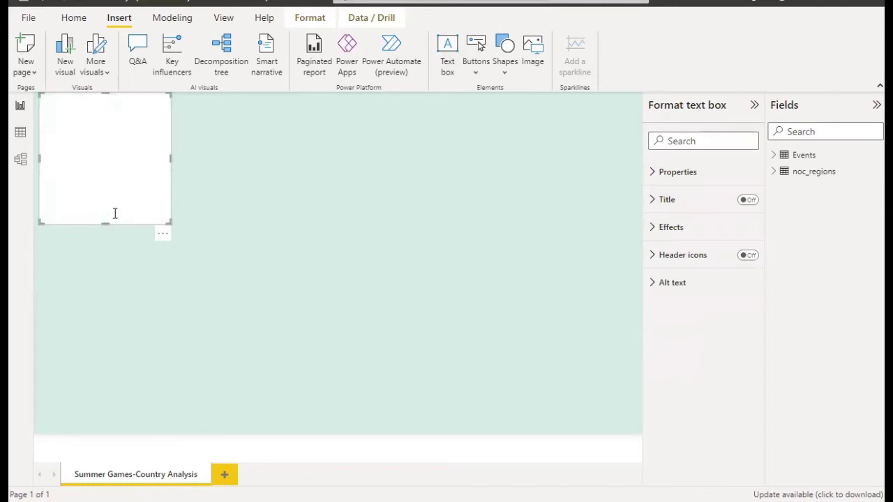
{"action": "left_click_drag", "start_coordinate": [105, 224], "coordinate": [105, 158]}
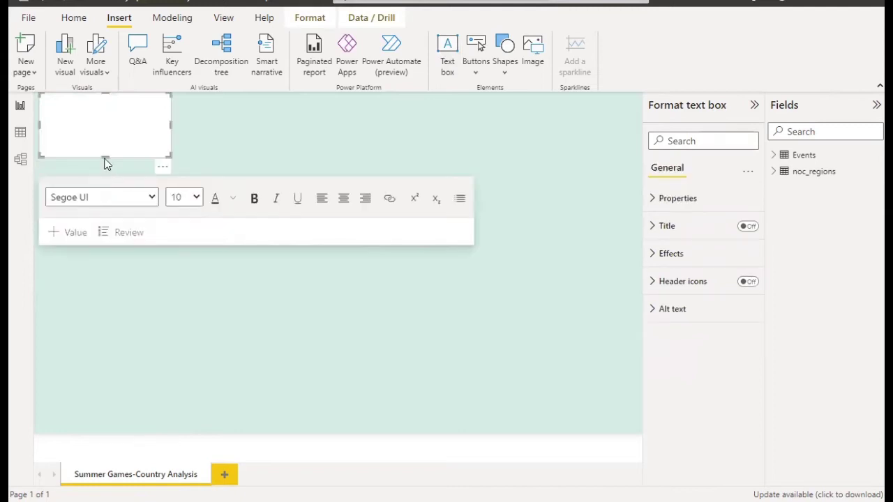
{"action": "left_click", "coordinate": [106, 160]}
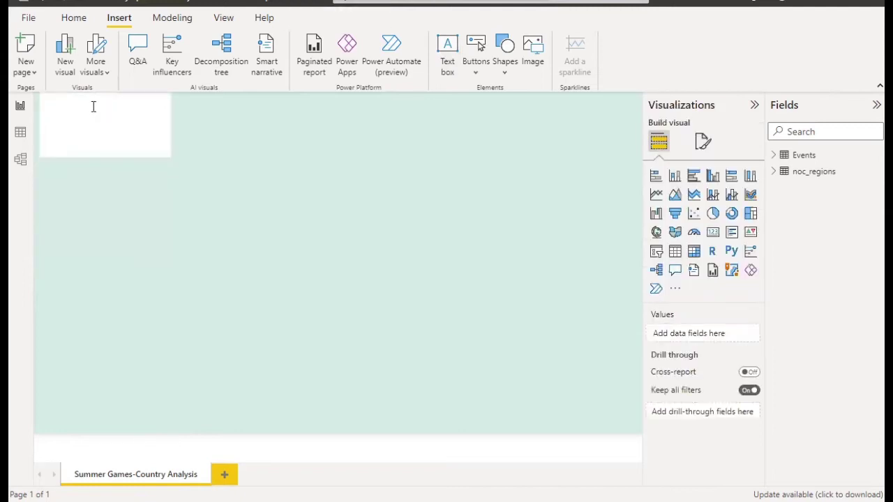
{"action": "left_click", "coordinate": [88, 102]}
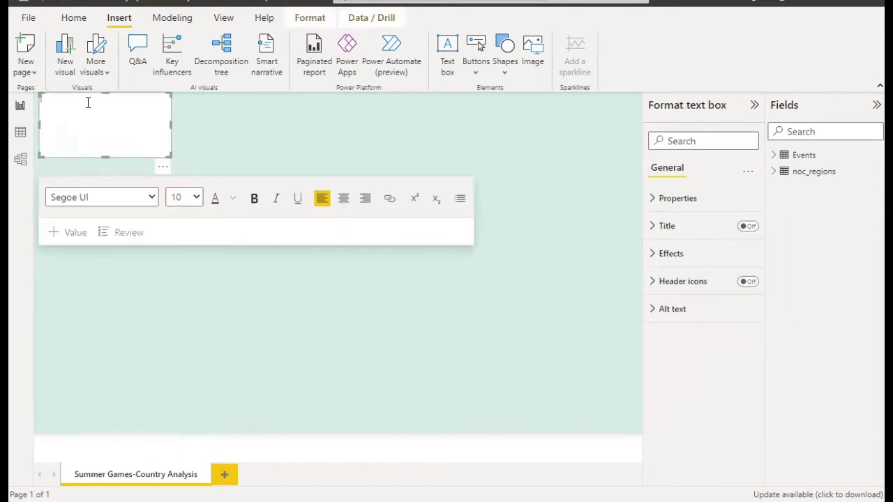
{"action": "type", "text": "Summer Games-Country Analys"}
- Change the font of the whole title text to Cambria Math
{"action": "key", "text": "ctrl+a"}
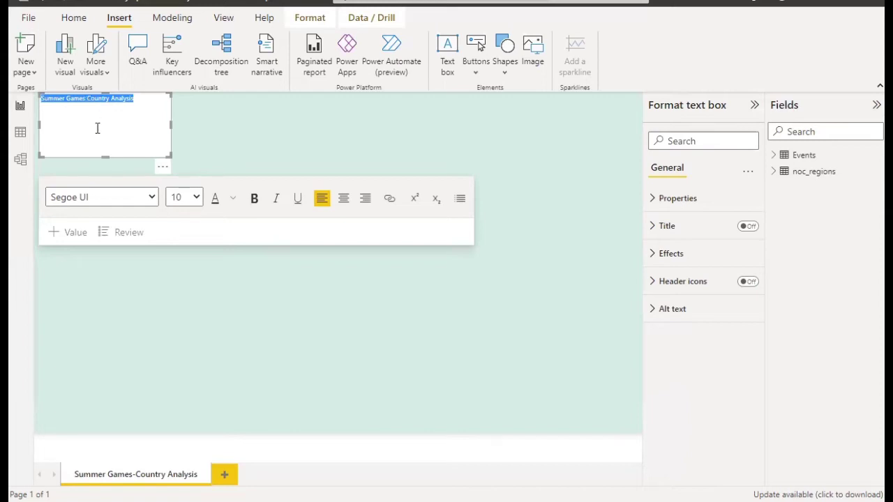
{"action": "left_click", "coordinate": [151, 199]}
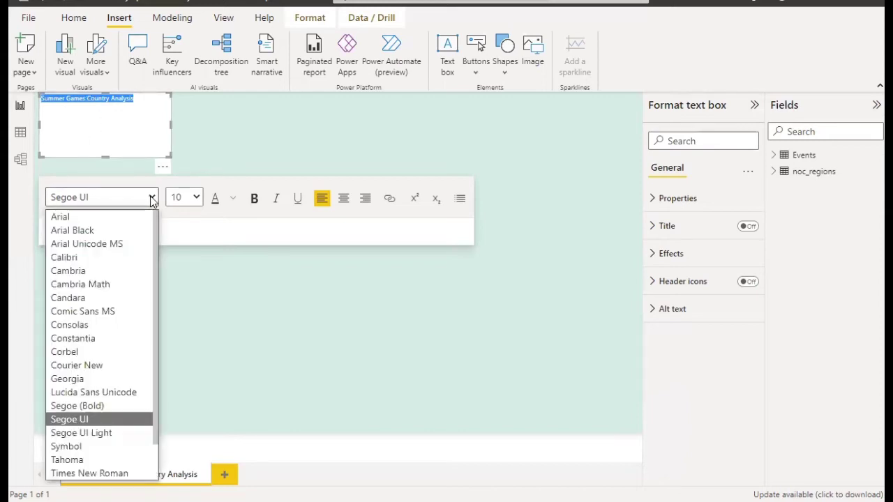
{"action": "left_click", "coordinate": [126, 284]}
{"action": "left_click", "coordinate": [119, 267]}
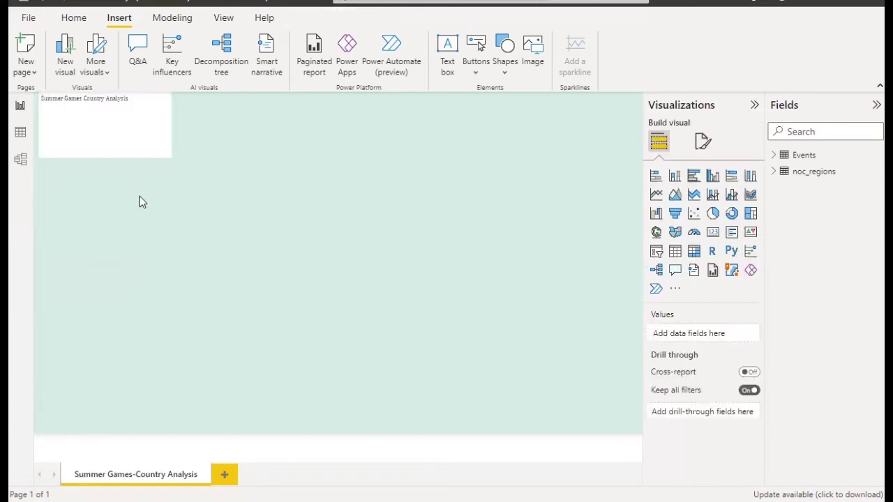
- Set the title text to font size 24 and centre it within the text box
{"action": "left_click", "coordinate": [134, 99]}
{"action": "left_click_drag", "start_coordinate": [128, 99], "coordinate": [40, 98]}
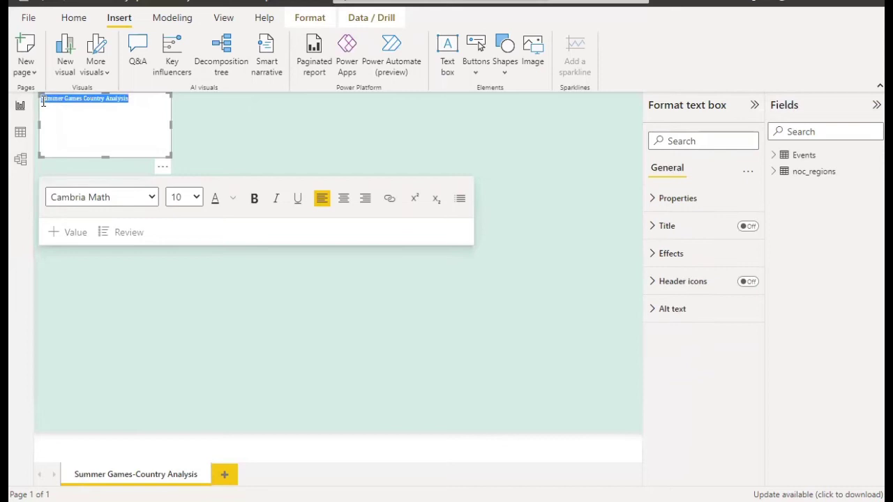
{"action": "left_click", "coordinate": [196, 199]}
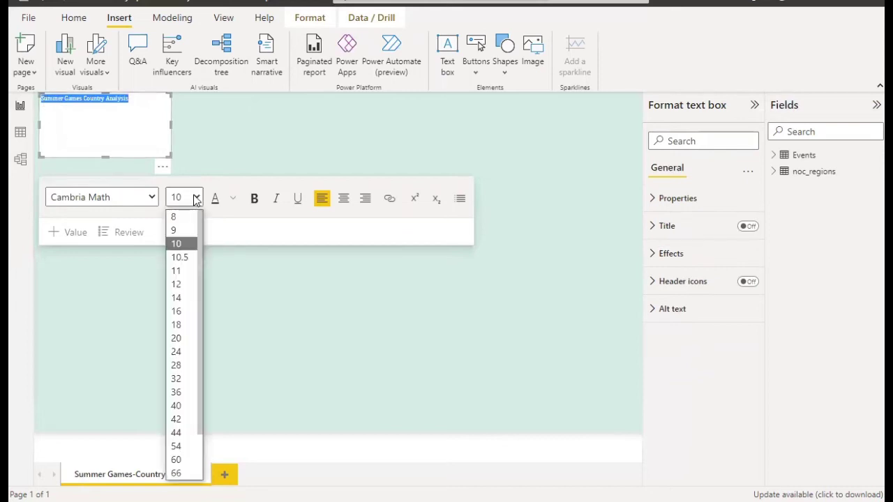
{"action": "left_click", "coordinate": [179, 298]}
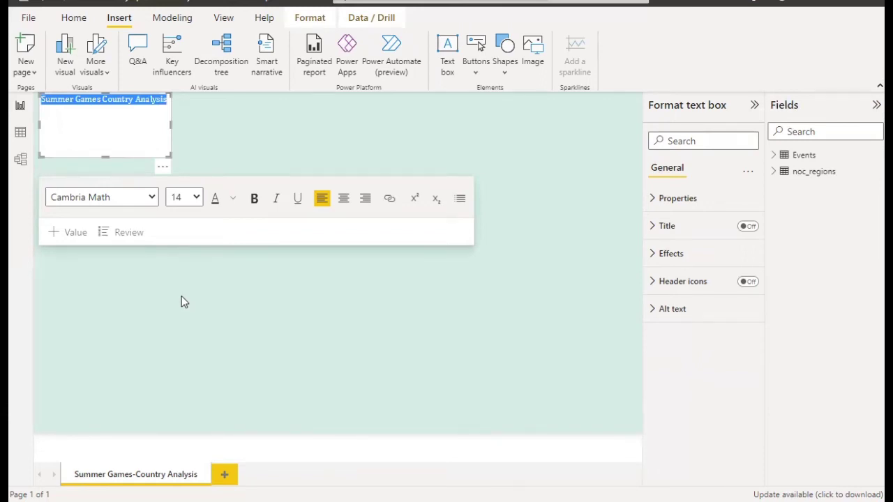
{"action": "left_click", "coordinate": [196, 198]}
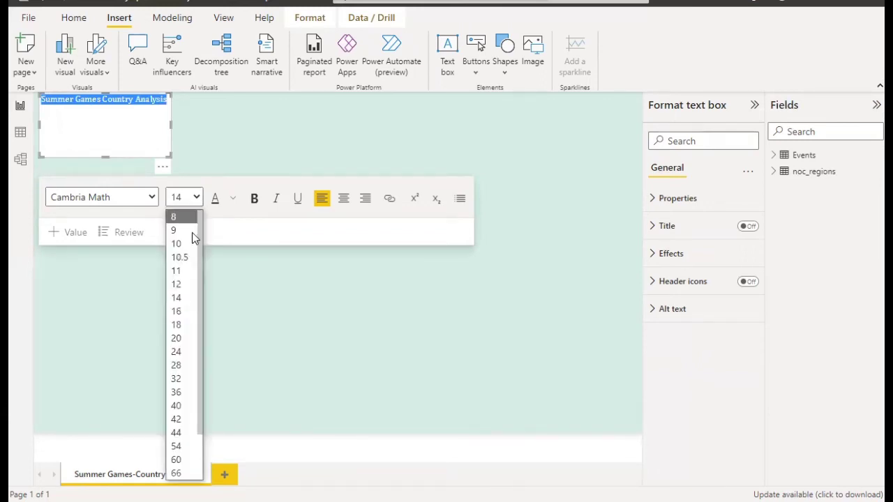
{"action": "left_click", "coordinate": [178, 350]}
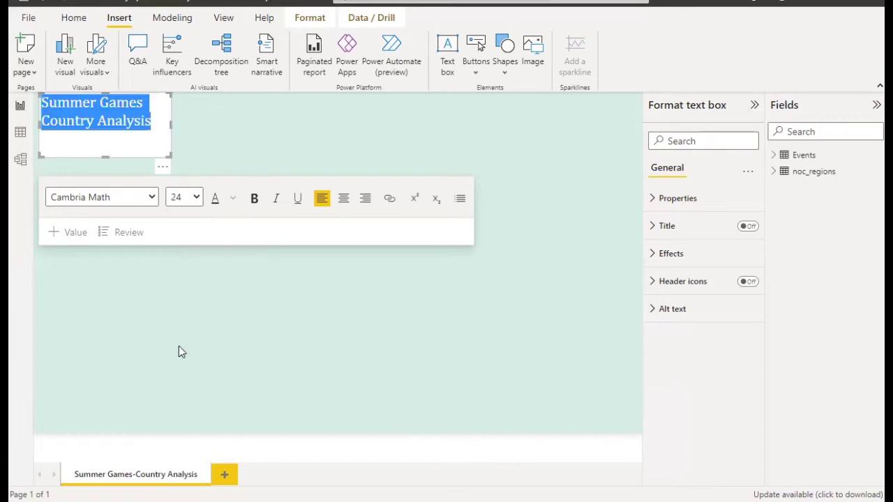
{"action": "left_click", "coordinate": [341, 202]}
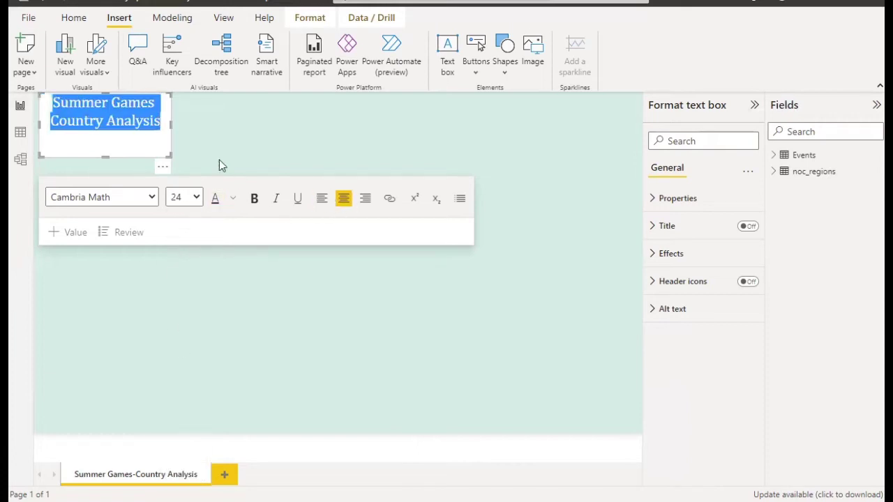
- Shorten the title text box to fit its two lines and move it along the page's upper edge until its right side meets the vertical centreline
{"action": "left_click_drag", "start_coordinate": [104, 156], "coordinate": [105, 136]}
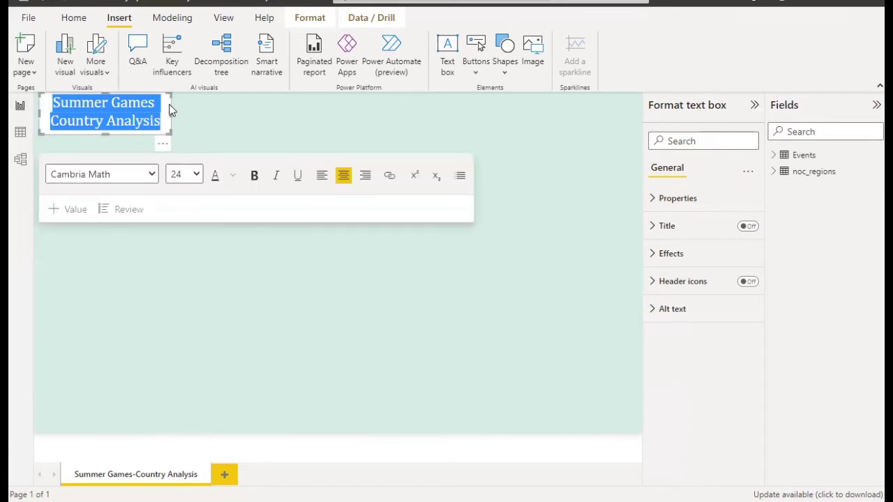
{"action": "left_click_drag", "start_coordinate": [173, 109], "coordinate": [339, 108]}
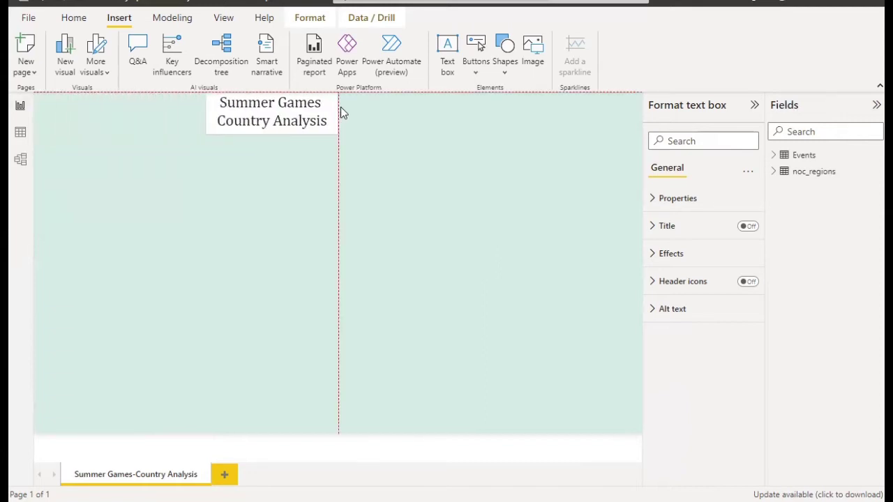
{"action": "left_click_drag", "start_coordinate": [341, 113], "coordinate": [341, 112]}
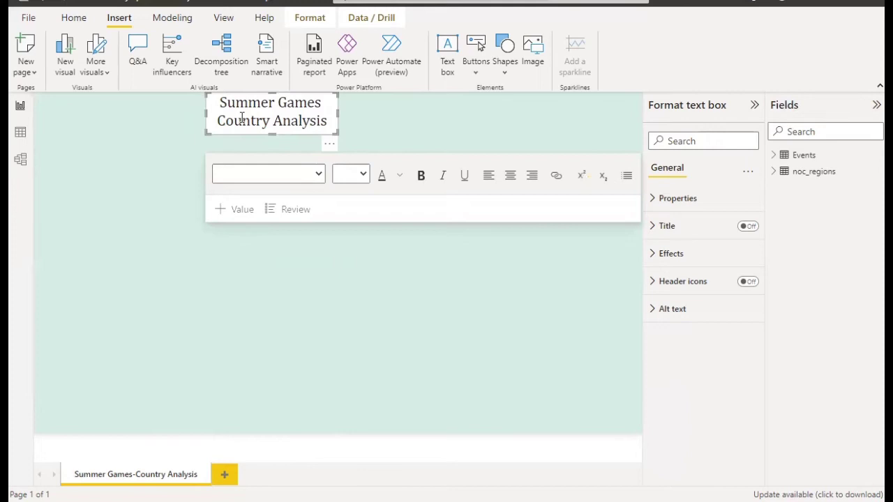
- Set the title text box's background transparency to 100%
{"action": "left_click_drag", "start_coordinate": [220, 102], "coordinate": [334, 126]}
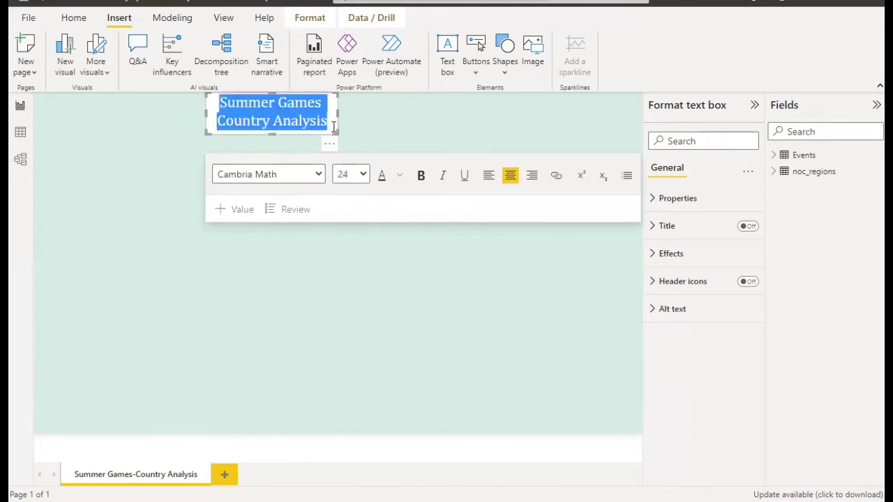
{"action": "left_click", "coordinate": [401, 177]}
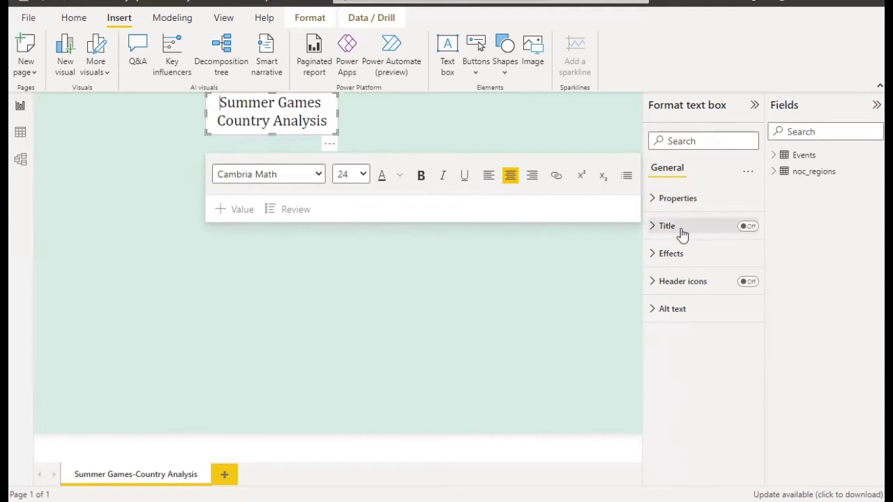
{"action": "left_click", "coordinate": [673, 253]}
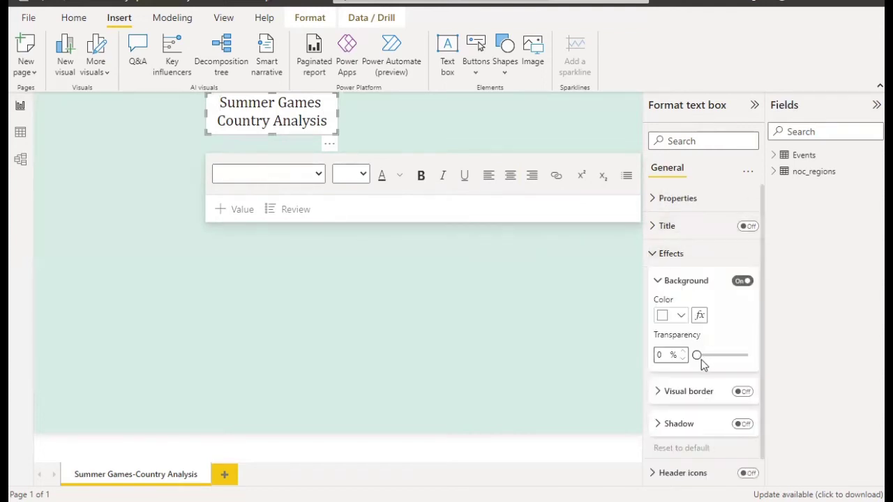
{"action": "left_click_drag", "start_coordinate": [697, 356], "coordinate": [758, 363]}
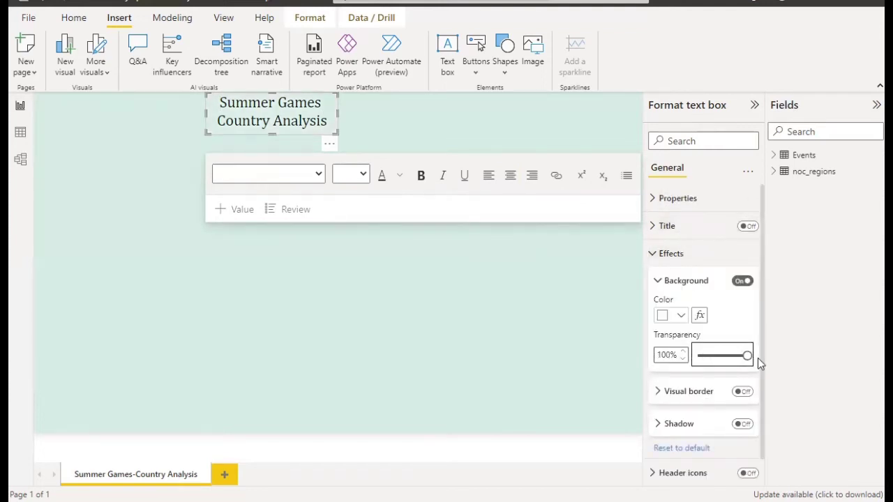
- Recolour the title text with the pale green recent colour
{"action": "left_click_drag", "start_coordinate": [217, 102], "coordinate": [328, 124]}
{"action": "left_click", "coordinate": [400, 175]}
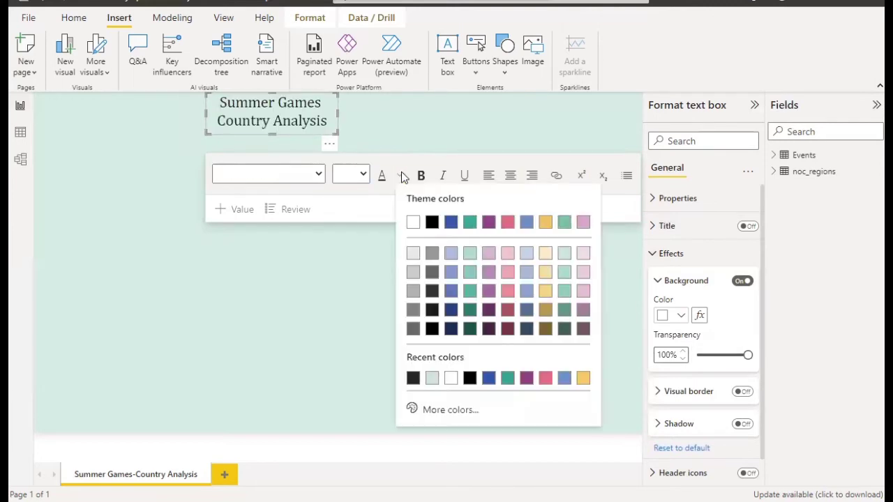
{"action": "left_click", "coordinate": [433, 378]}
{"action": "left_click", "coordinate": [329, 281]}
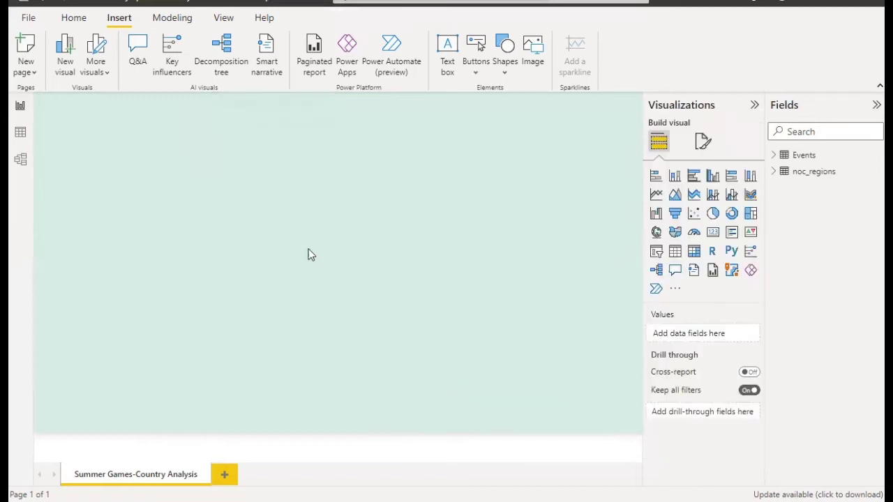
- Change the pale title text to the blue theme colour
{"action": "left_click", "coordinate": [223, 102]}
{"action": "left_click_drag", "start_coordinate": [224, 103], "coordinate": [327, 127]}
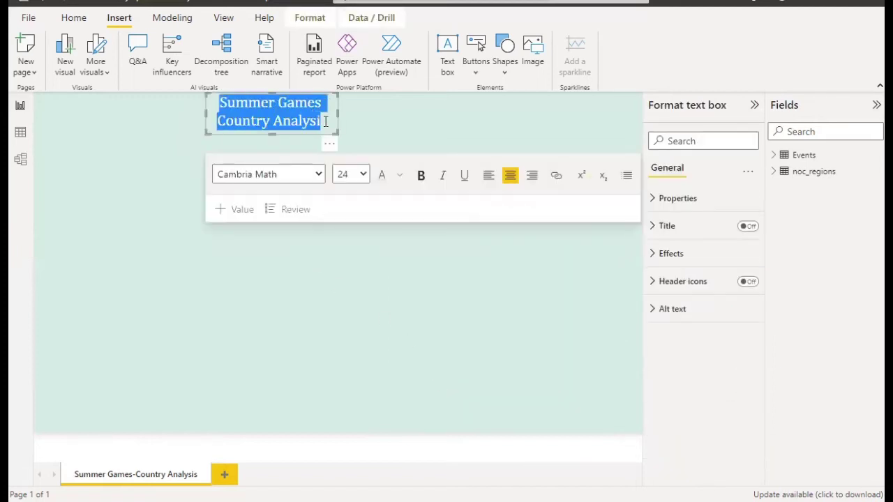
{"action": "left_click", "coordinate": [399, 175]}
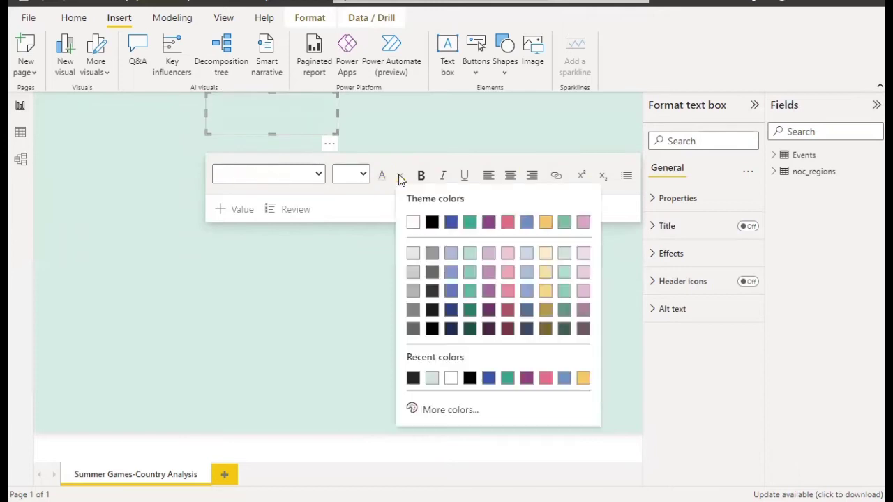
{"action": "left_click", "coordinate": [447, 227]}
{"action": "left_click", "coordinate": [278, 318]}
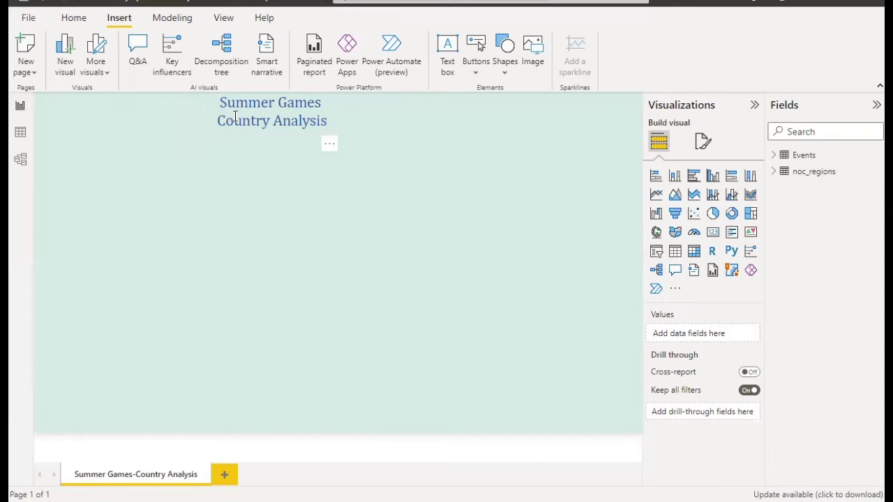
- Reapply blue from the recent colours to both lines of the title
{"action": "left_click_drag", "start_coordinate": [220, 104], "coordinate": [332, 128]}
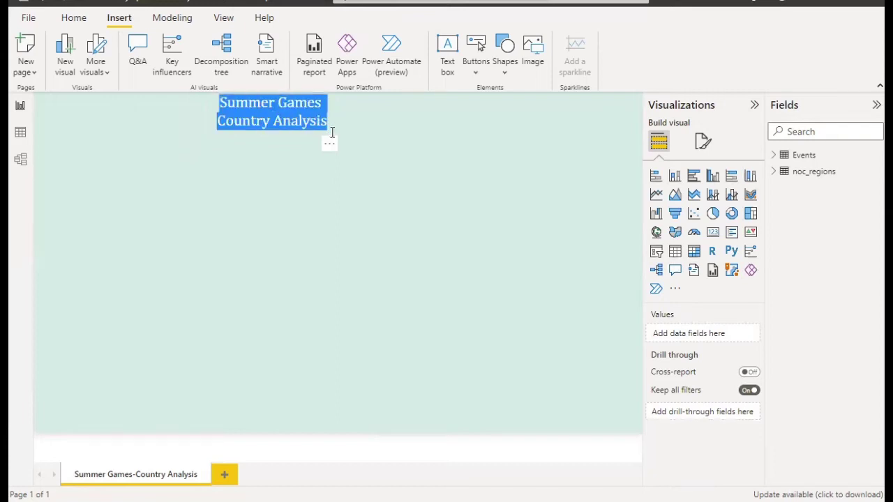
{"action": "left_click", "coordinate": [401, 178]}
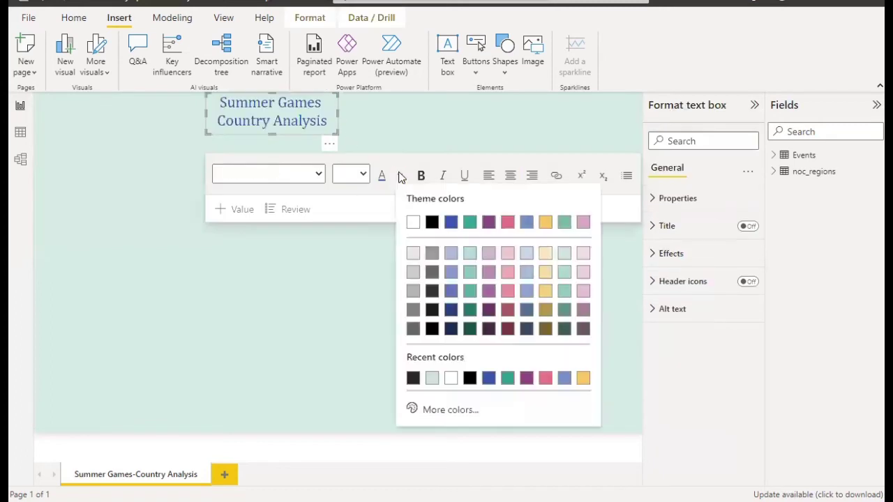
{"action": "left_click", "coordinate": [488, 378]}
{"action": "left_click", "coordinate": [200, 248]}
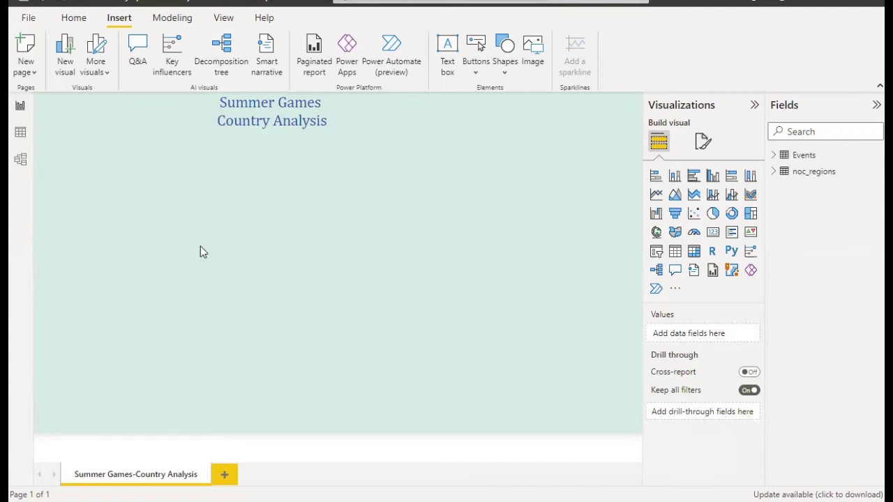
- Try to define a custom font colour for the whole title text
{"action": "left_click", "coordinate": [212, 113]}
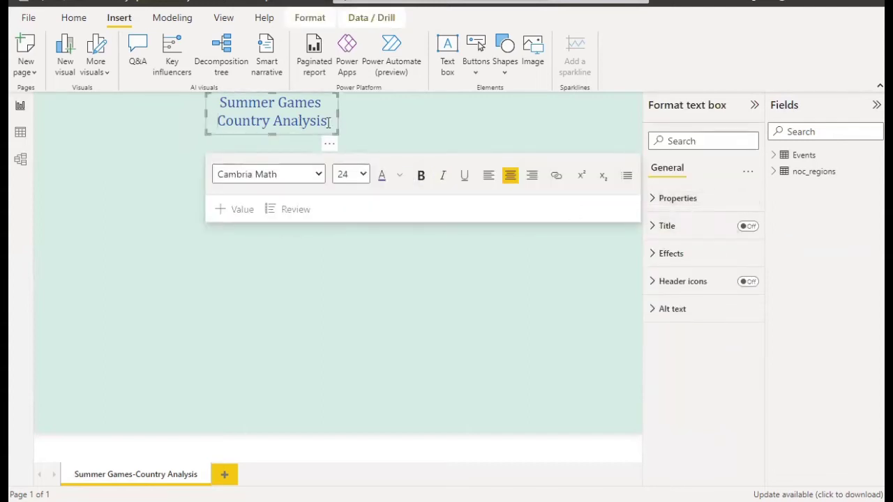
{"action": "left_click_drag", "start_coordinate": [328, 123], "coordinate": [189, 101]}
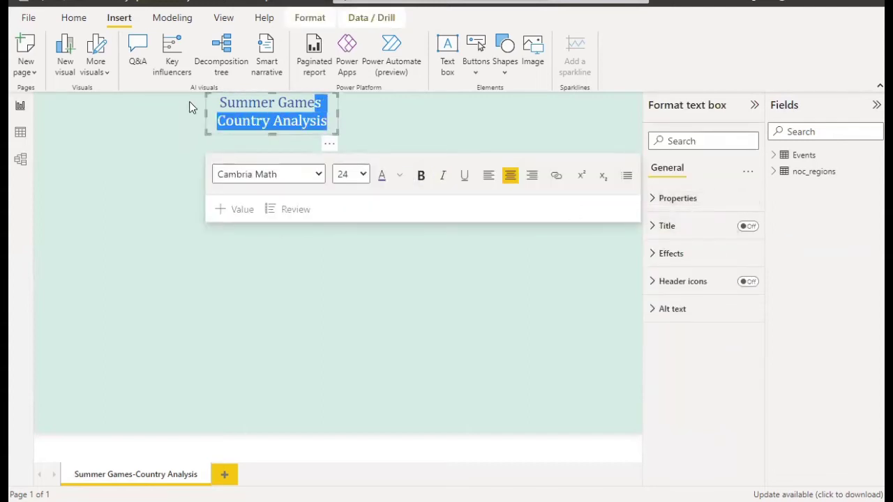
{"action": "left_click", "coordinate": [401, 177]}
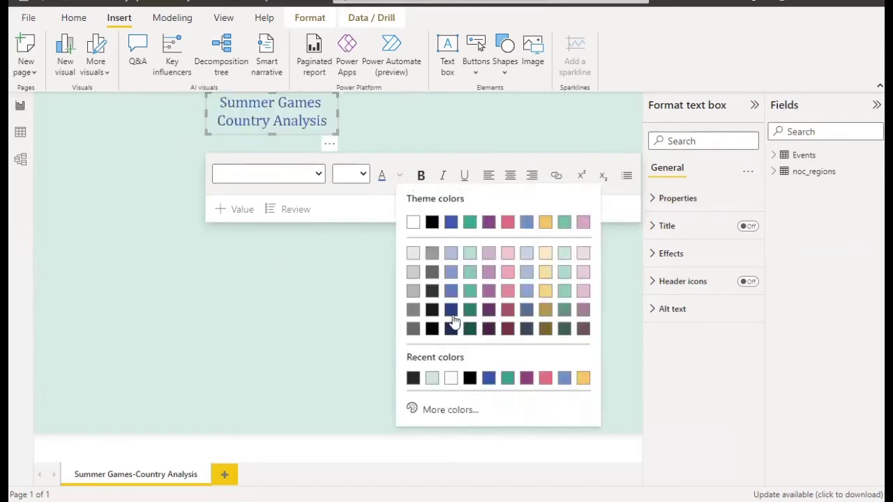
{"action": "left_click", "coordinate": [453, 415]}
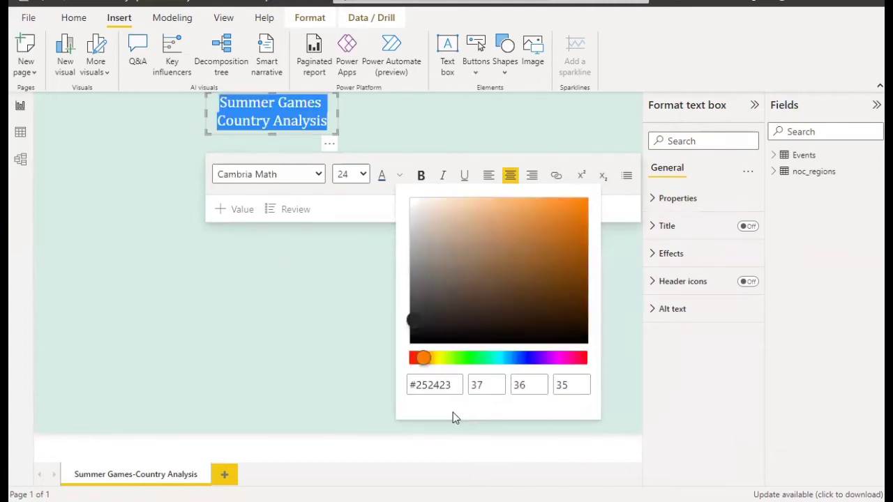
{"action": "left_click", "coordinate": [453, 413]}
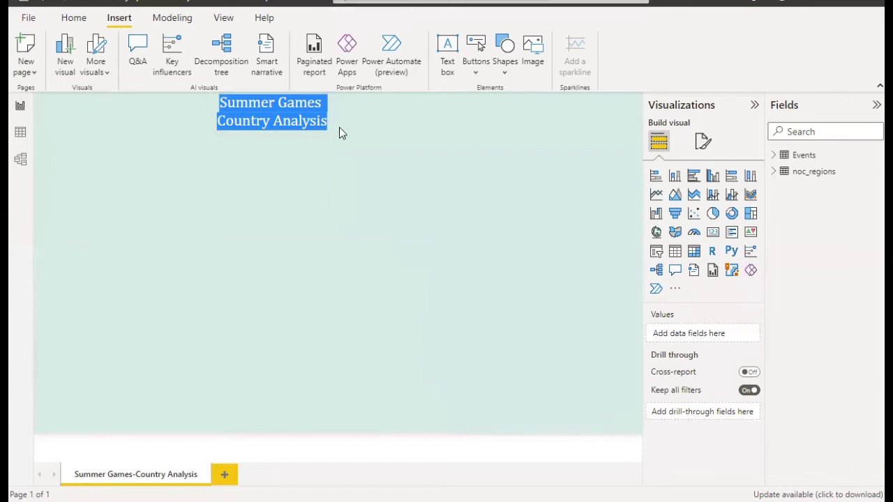
{"action": "left_click", "coordinate": [701, 141]}
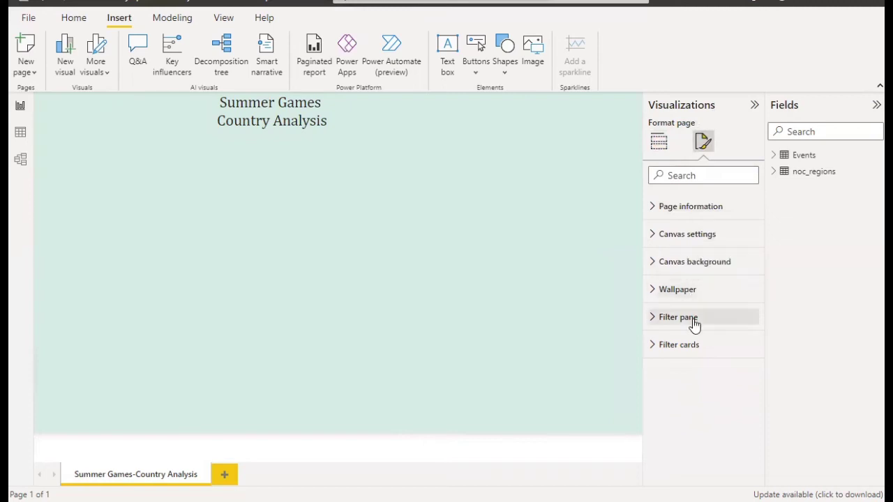
- Set the whole title text's font colour to the blue recent colour
{"action": "left_click", "coordinate": [237, 108]}
{"action": "left_click_drag", "start_coordinate": [221, 104], "coordinate": [329, 125]}
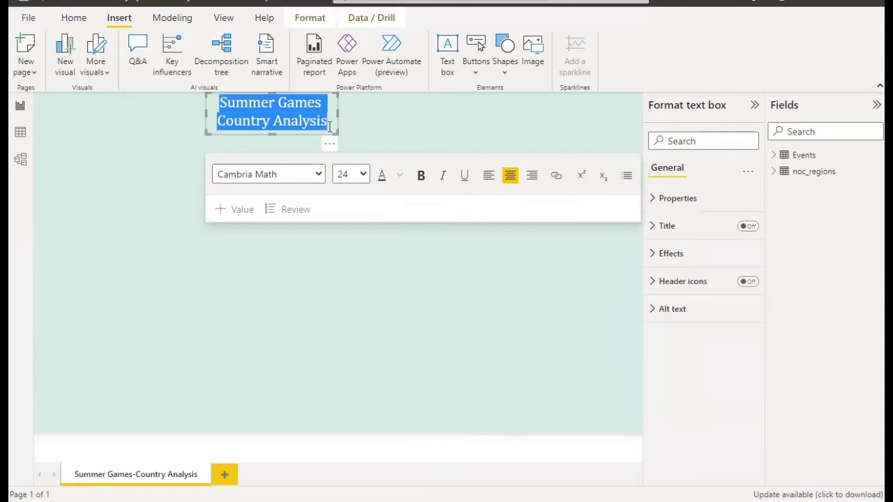
{"action": "left_click", "coordinate": [399, 175]}
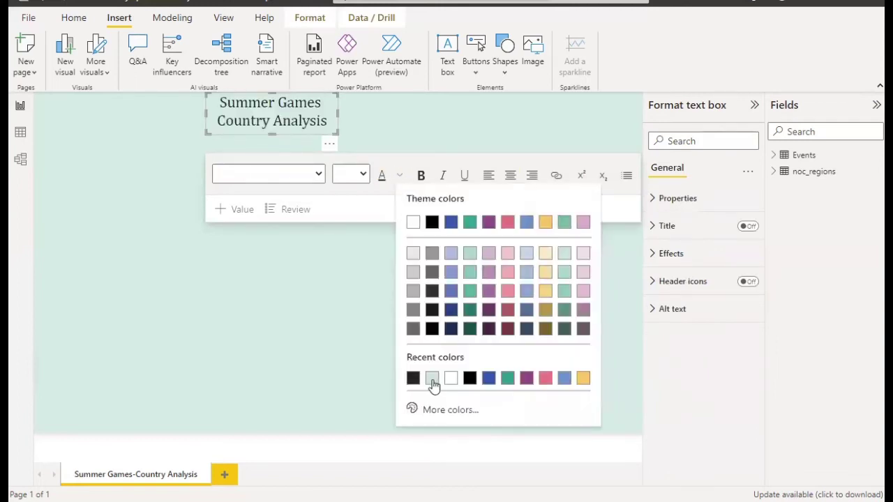
{"action": "left_click", "coordinate": [488, 378]}
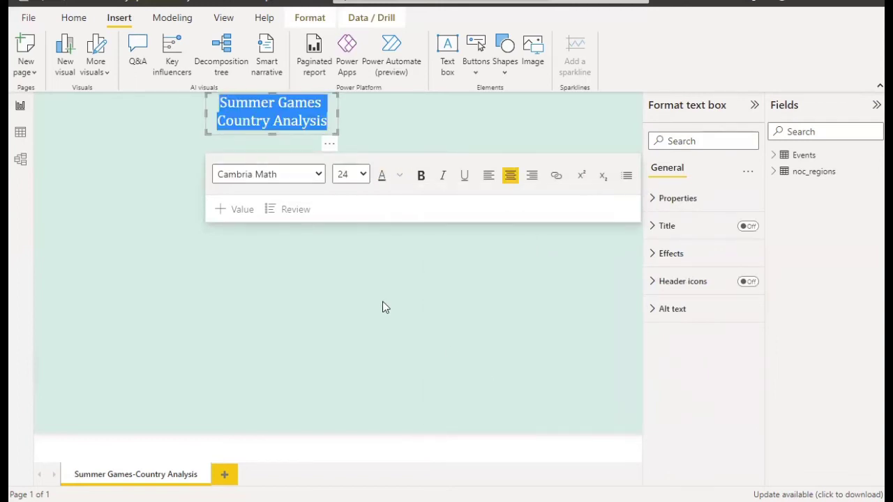
{"action": "left_click", "coordinate": [170, 156]}
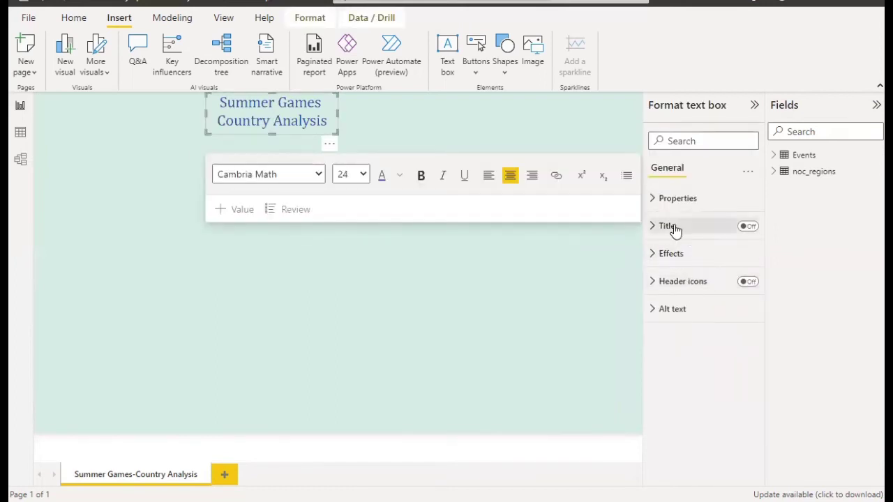
- Turn on the title text box's visual border and colour it the same blue as the text
{"action": "left_click", "coordinate": [682, 262]}
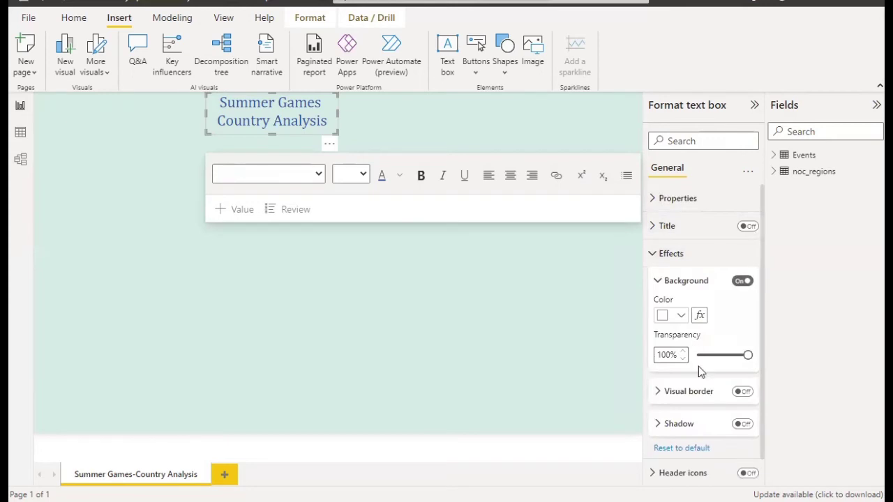
{"action": "scroll", "coordinate": [698, 368], "scroll_direction": "down", "scroll_amount": 1}
{"action": "left_click", "coordinate": [743, 363]}
{"action": "left_click", "coordinate": [662, 365]}
{"action": "scroll", "coordinate": [711, 388], "scroll_direction": "down", "scroll_amount": 3}
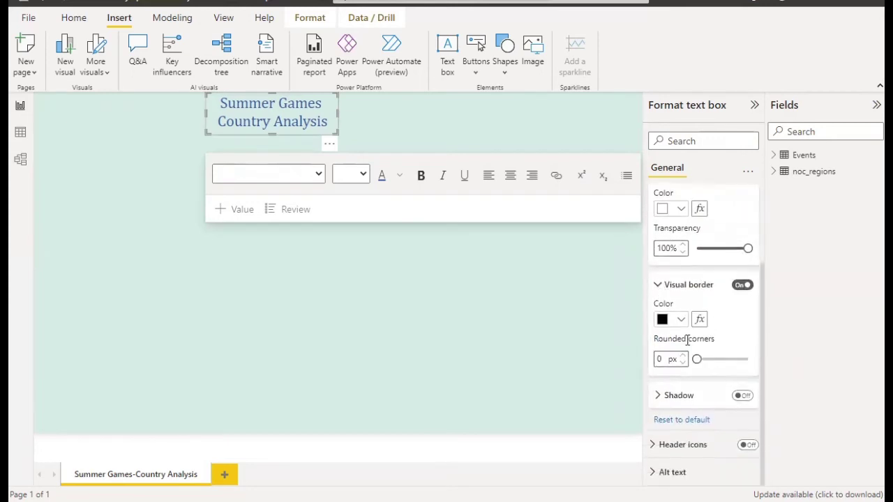
{"action": "left_click", "coordinate": [680, 319]}
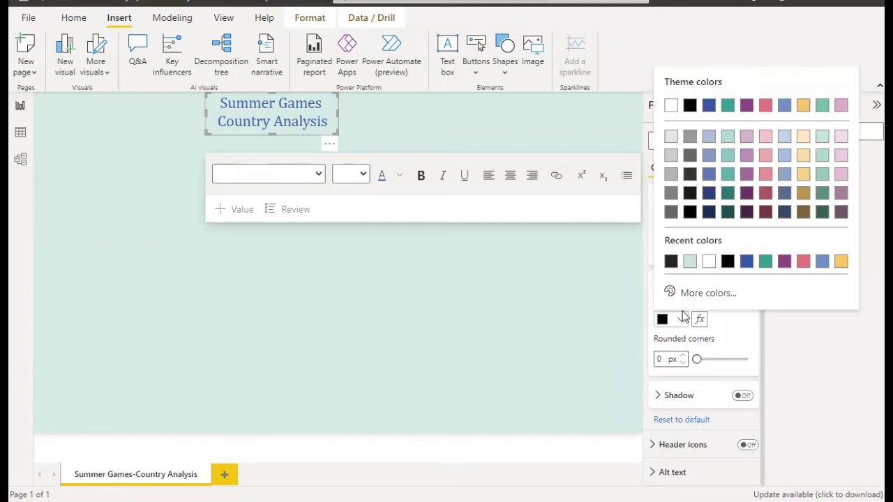
{"action": "left_click", "coordinate": [747, 262]}
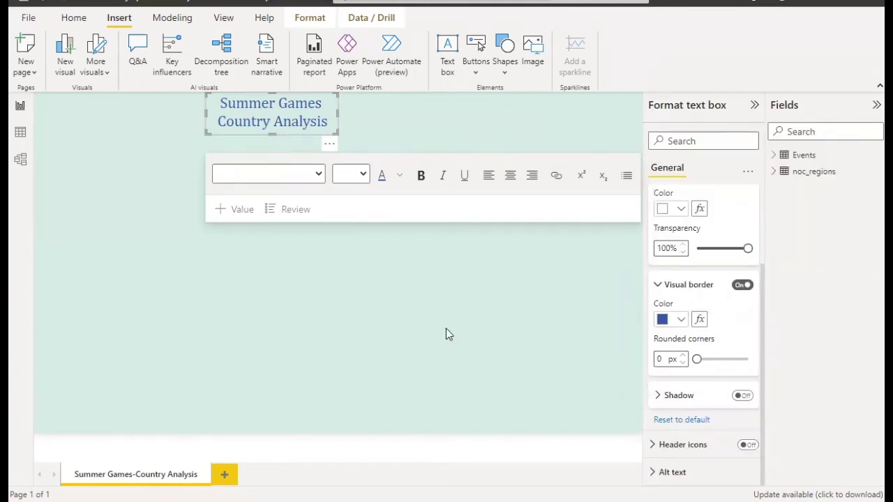
{"action": "left_click", "coordinate": [337, 308]}
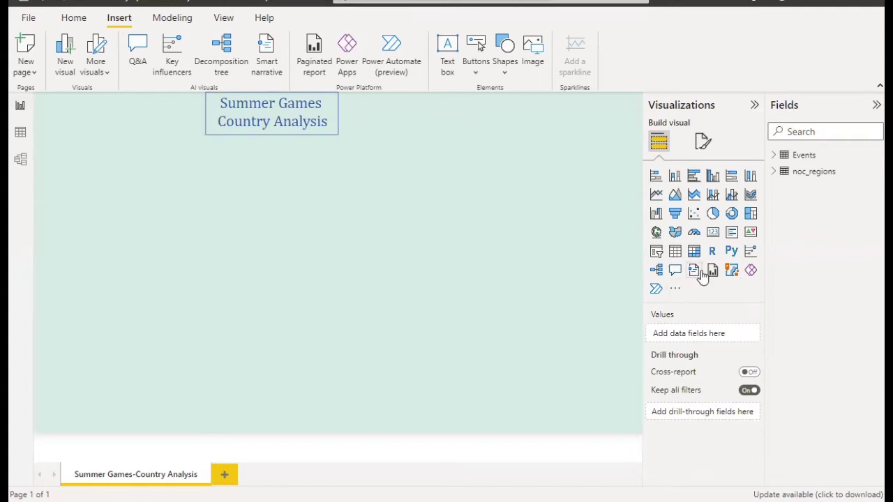
- Insert a card visual, place it directly beside the title box at the page's upper edge, and shorten it to the title box's height
{"action": "left_click", "coordinate": [712, 233]}
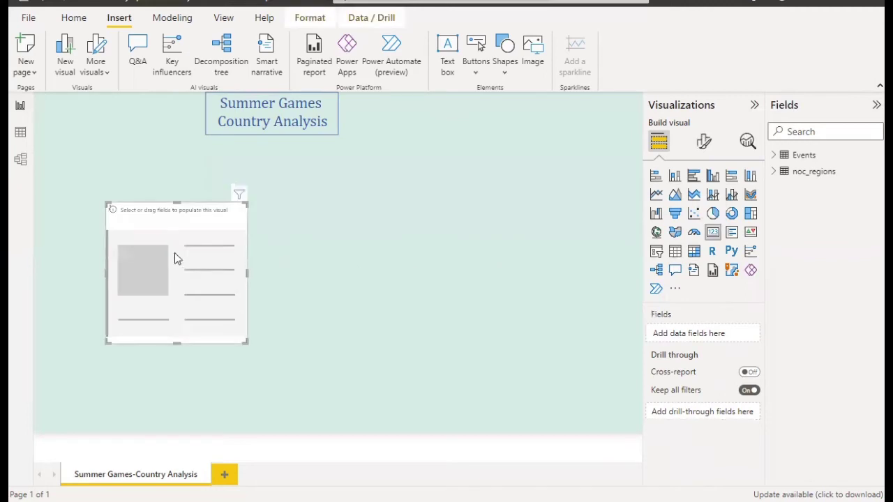
{"action": "left_click_drag", "start_coordinate": [343, 223], "coordinate": [404, 134]}
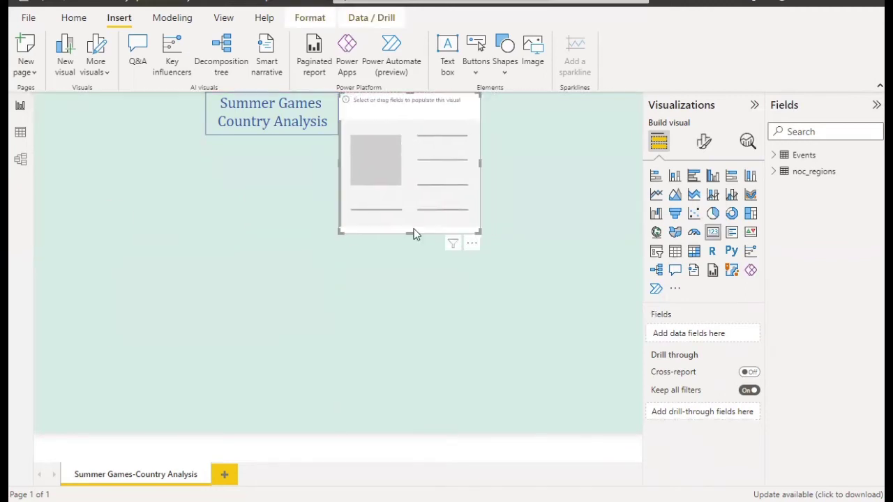
{"action": "left_click_drag", "start_coordinate": [409, 232], "coordinate": [401, 133]}
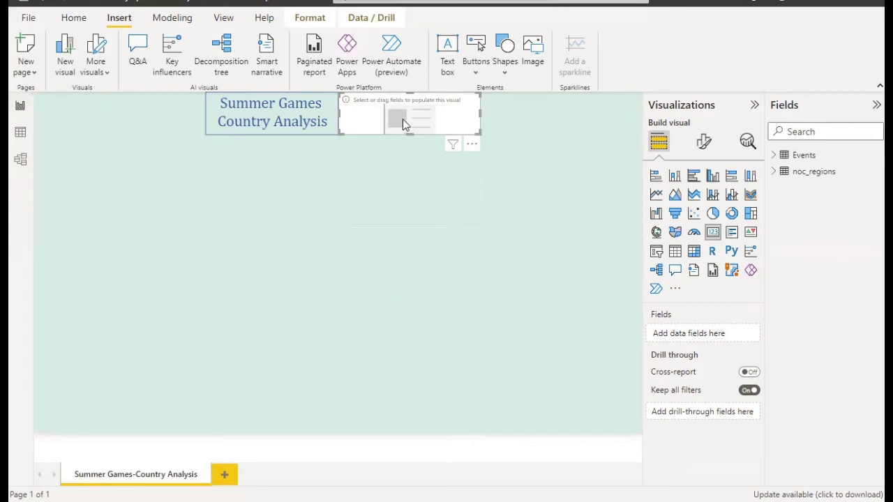
- Add the Year field from the Events table to the card and summarise it as Count (Distinct)
{"action": "left_click", "coordinate": [774, 156]}
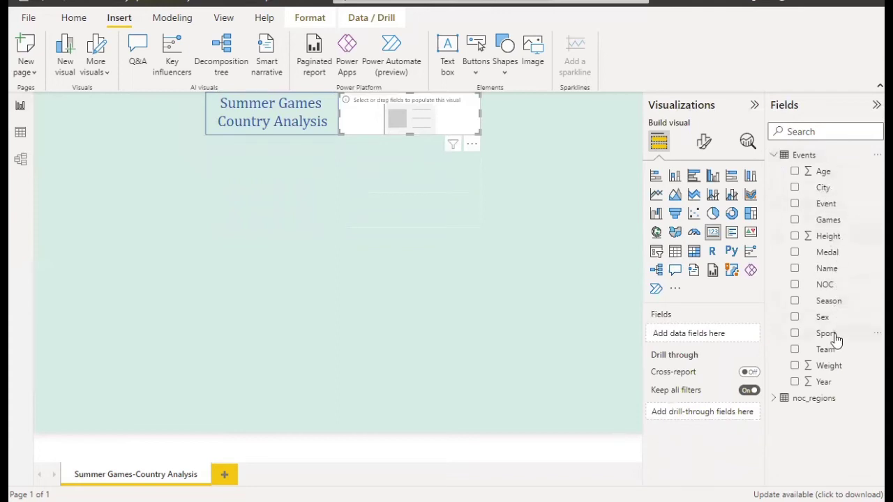
{"action": "left_click_drag", "start_coordinate": [831, 382], "coordinate": [697, 338]}
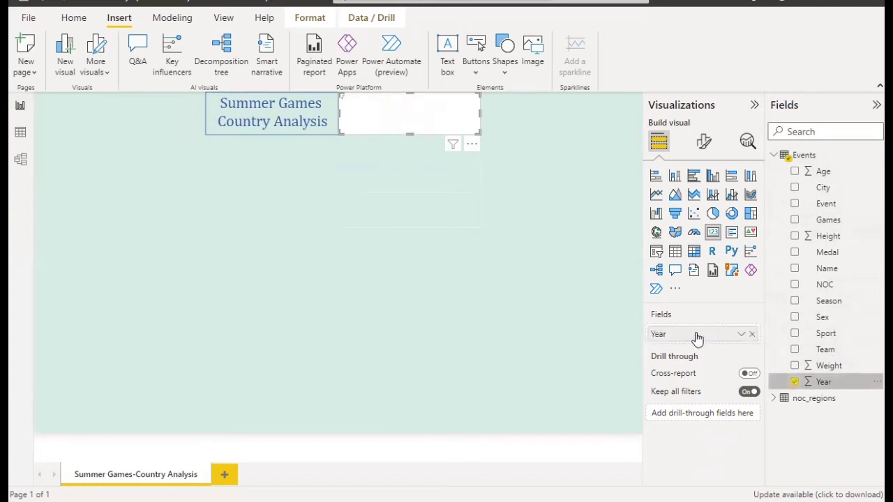
{"action": "left_click", "coordinate": [742, 336]}
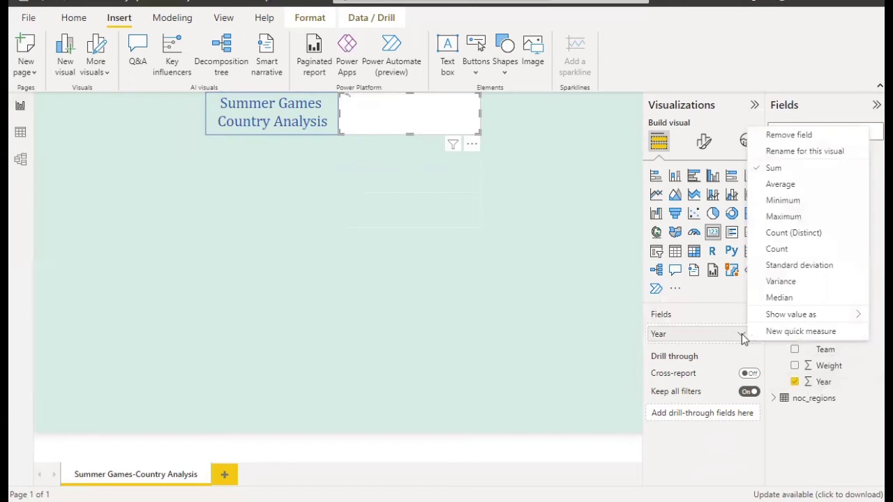
{"action": "left_click", "coordinate": [776, 233]}
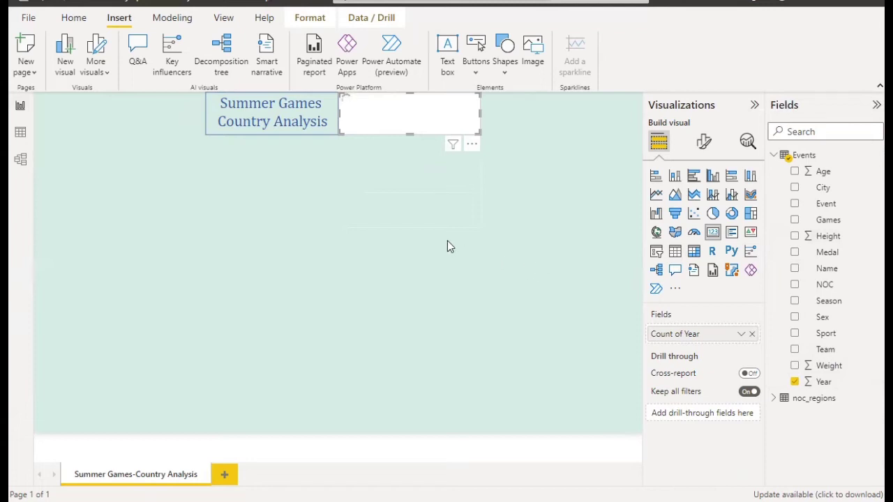
- Open the general formatting settings of the card visual
{"action": "left_click", "coordinate": [706, 144]}
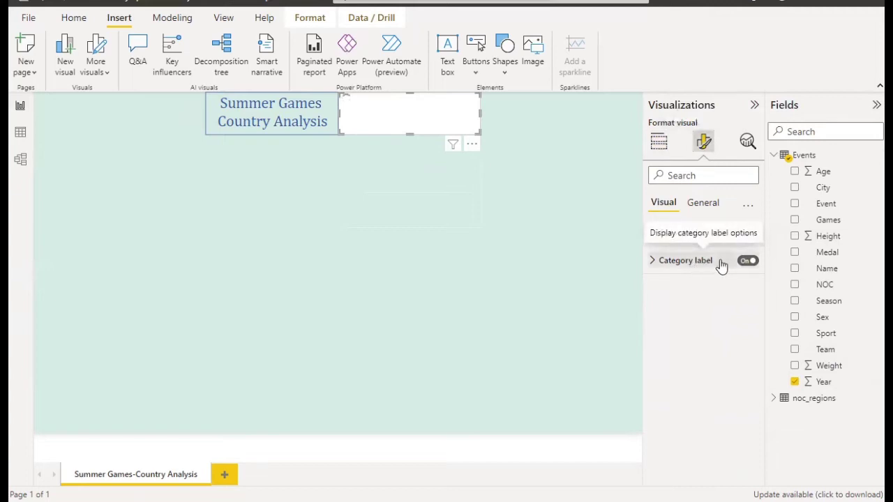
{"action": "left_click", "coordinate": [702, 208]}
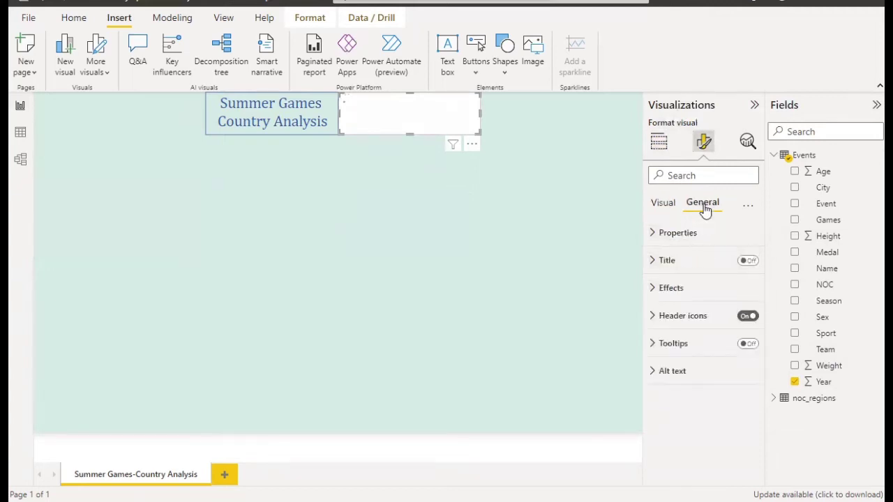
- Turn on the visual border of the Year card and colour it blue
{"action": "left_click", "coordinate": [678, 291]}
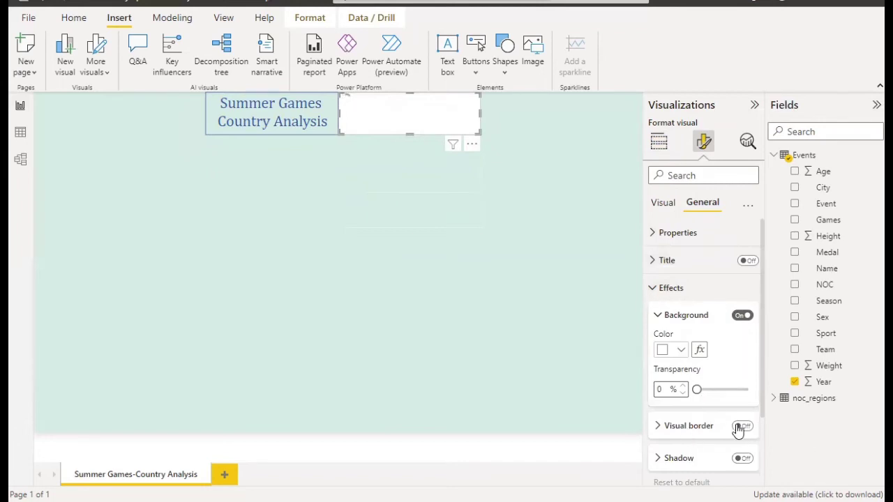
{"action": "left_click", "coordinate": [697, 427]}
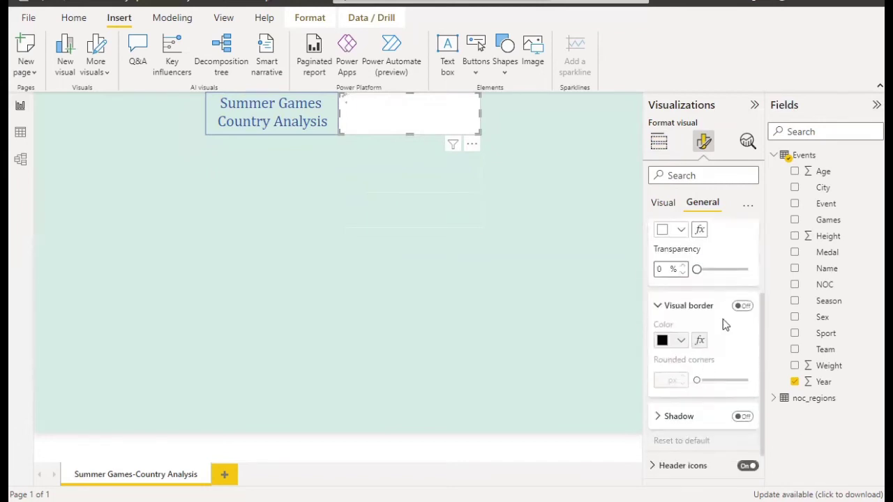
{"action": "left_click", "coordinate": [742, 305]}
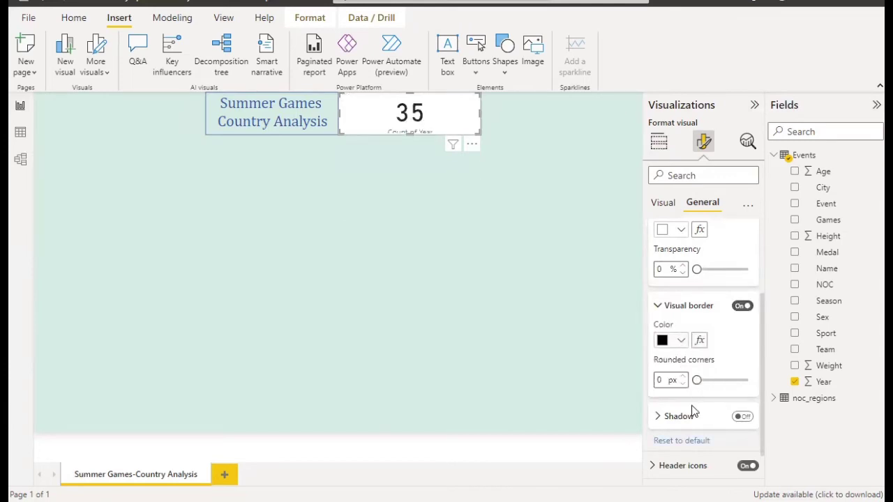
{"action": "left_click", "coordinate": [681, 340]}
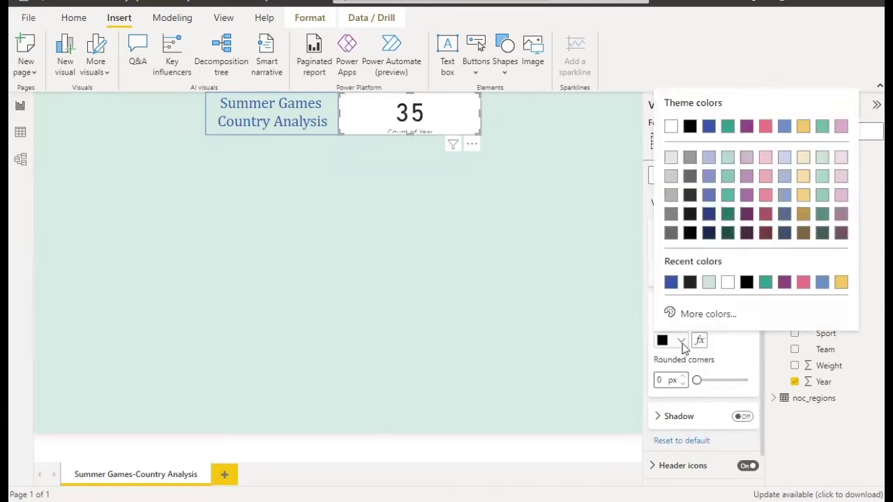
{"action": "left_click", "coordinate": [671, 283]}
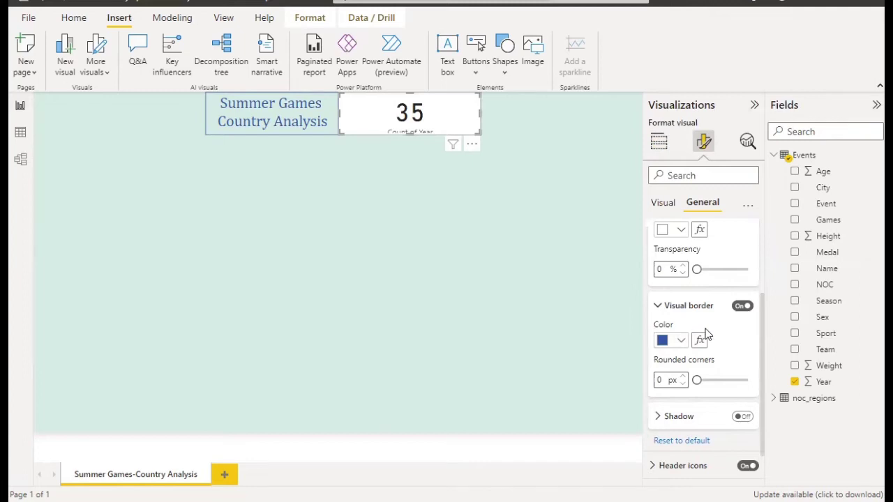
- Set the card's background transparency to 100% and turn on its title
{"action": "scroll", "coordinate": [694, 314], "scroll_direction": "up", "scroll_amount": 3}
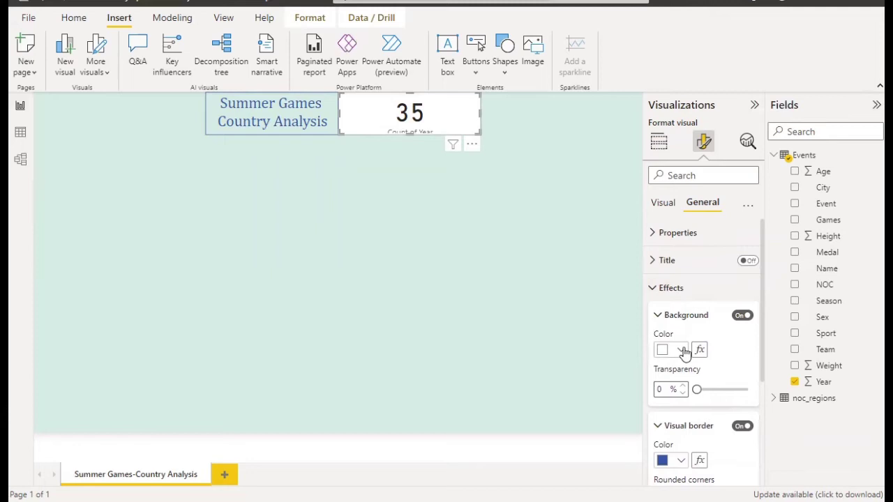
{"action": "left_click", "coordinate": [745, 389]}
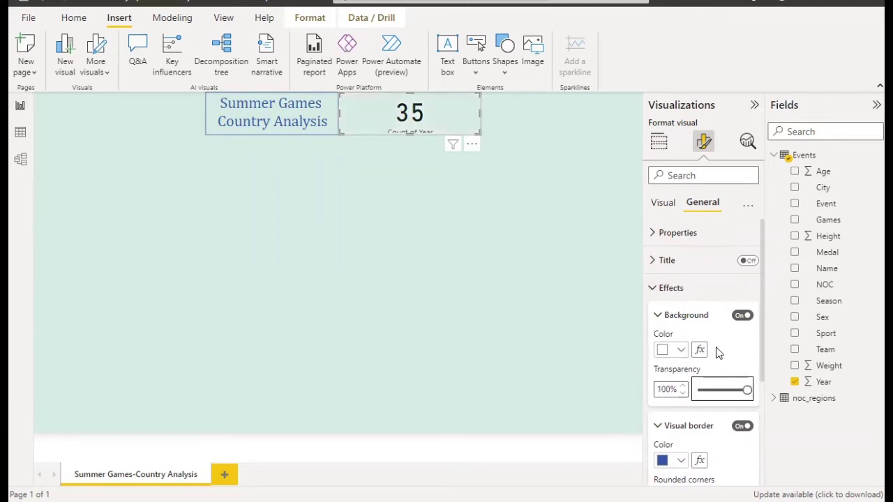
{"action": "left_click", "coordinate": [747, 262]}
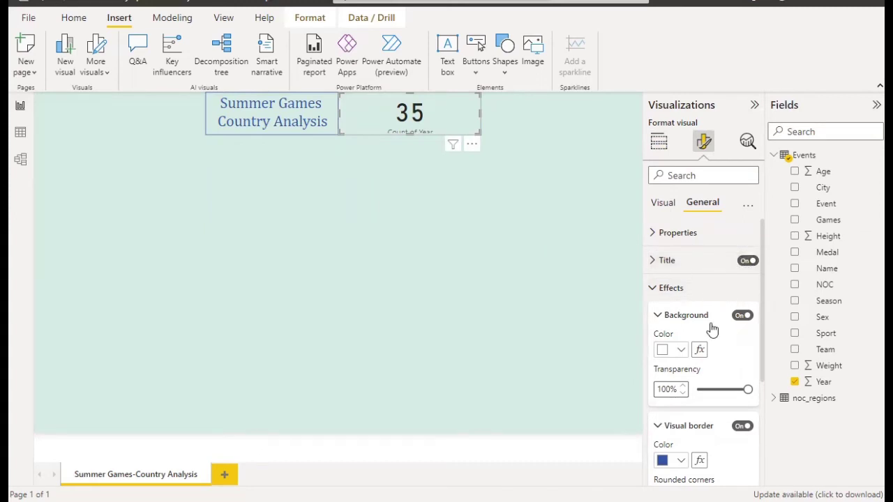
{"action": "scroll", "coordinate": [711, 334], "scroll_direction": "down", "scroll_amount": 1}
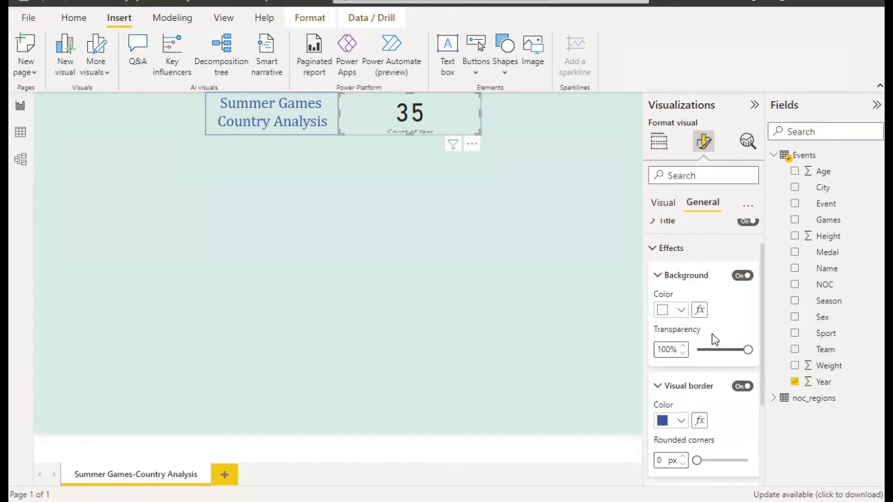
{"action": "scroll", "coordinate": [712, 338], "scroll_direction": "down", "scroll_amount": 3}
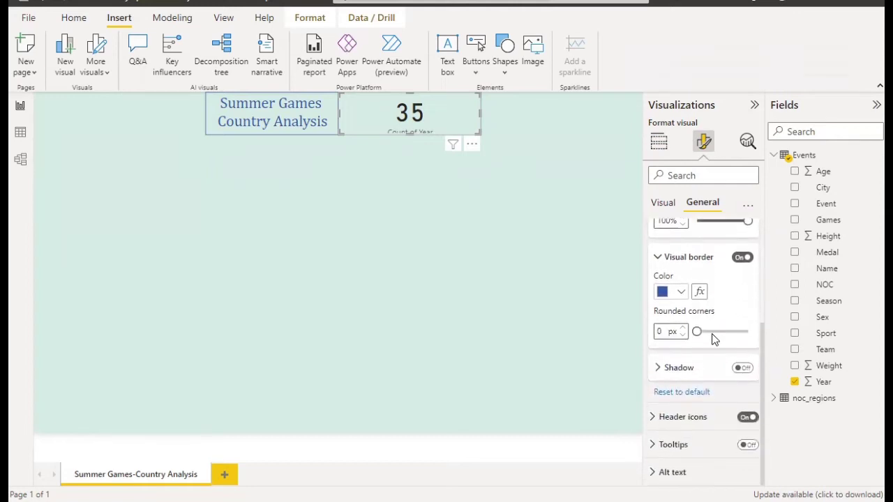
{"action": "scroll", "coordinate": [712, 339], "scroll_direction": "up", "scroll_amount": 4}
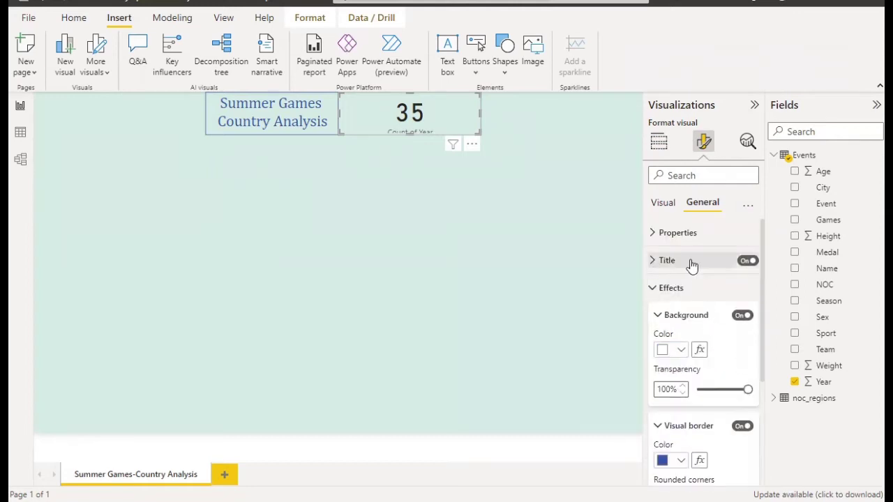
- Turn off the card's category label and set the callout value's font to Cambria Math
{"action": "left_click", "coordinate": [666, 204]}
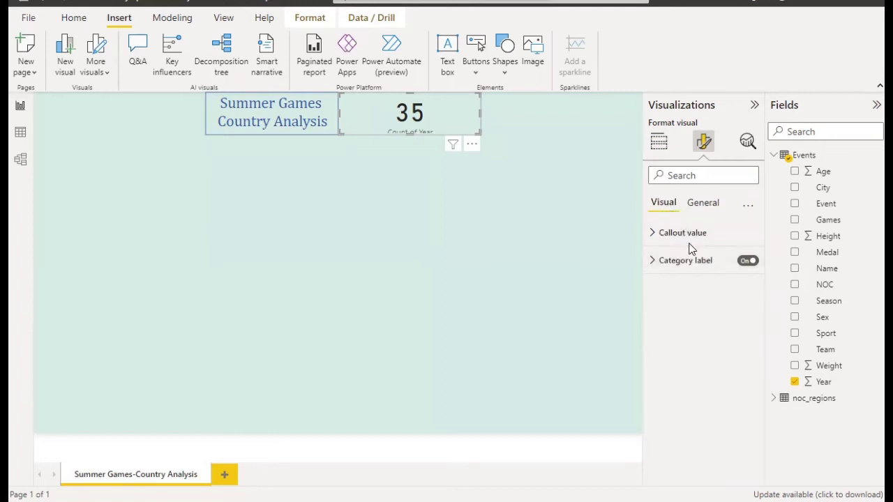
{"action": "left_click", "coordinate": [747, 263]}
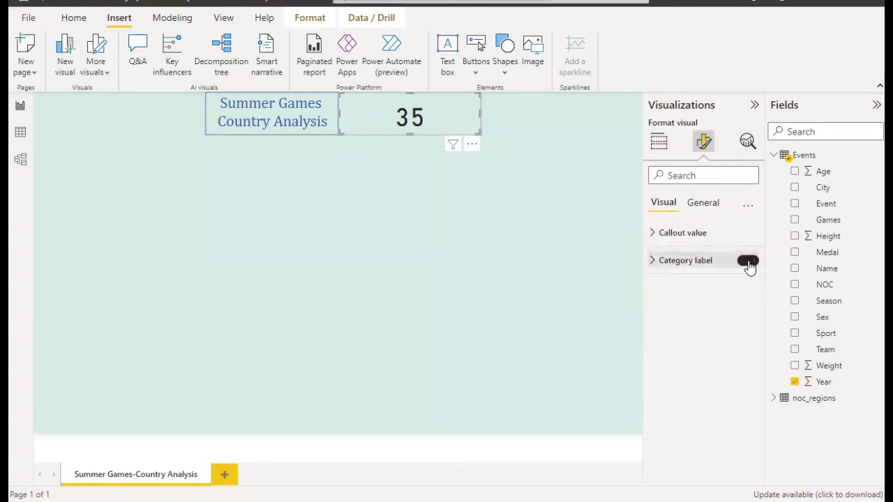
{"action": "left_click", "coordinate": [677, 236]}
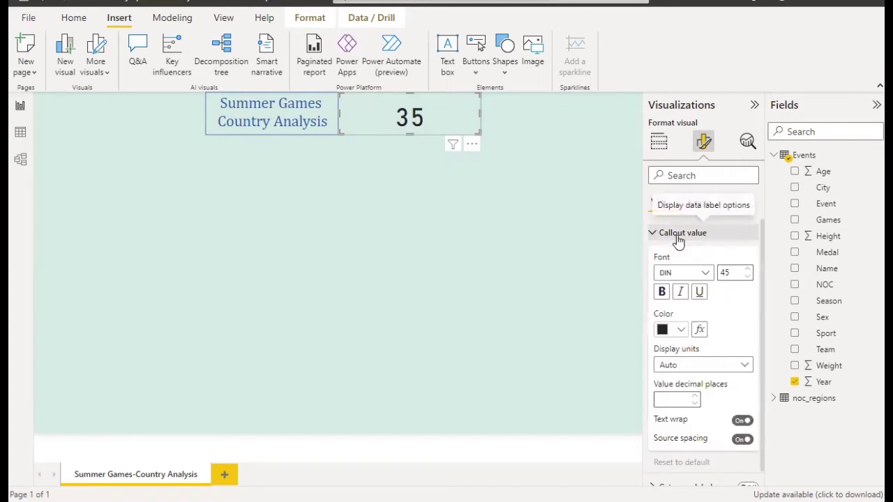
{"action": "left_click", "coordinate": [706, 275]}
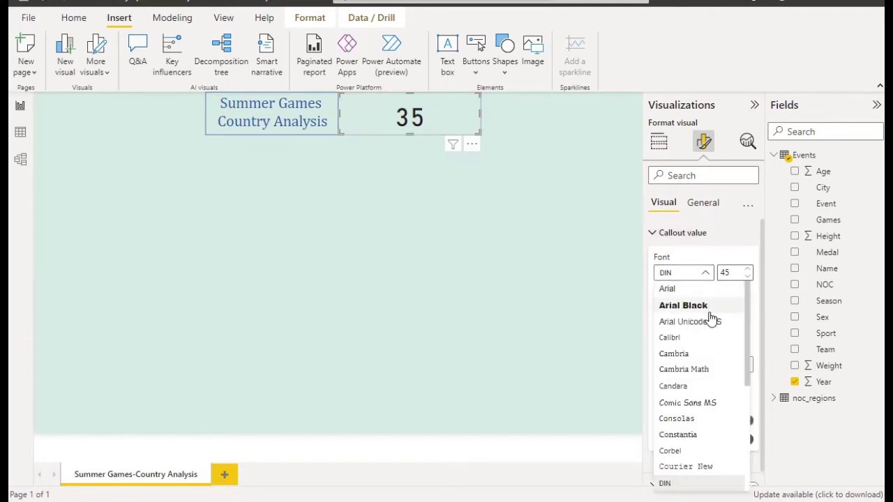
{"action": "left_click", "coordinate": [708, 369]}
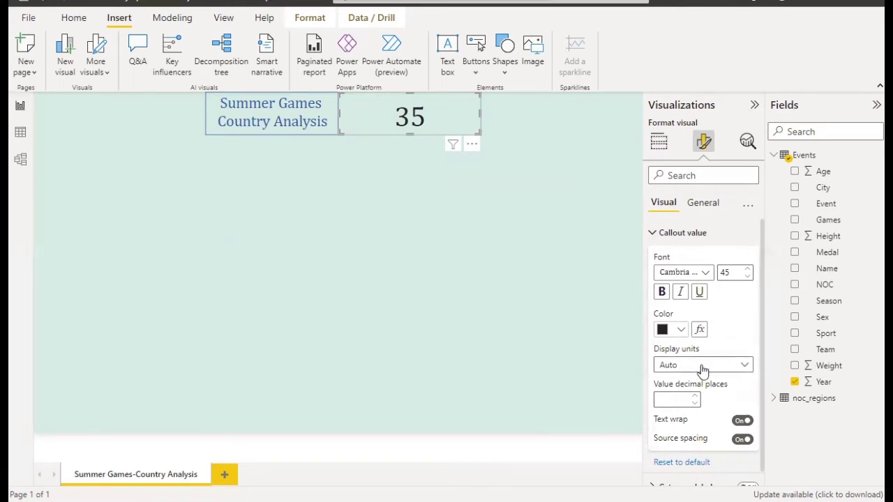
{"action": "scroll", "coordinate": [712, 422], "scroll_direction": "down", "scroll_amount": 1}
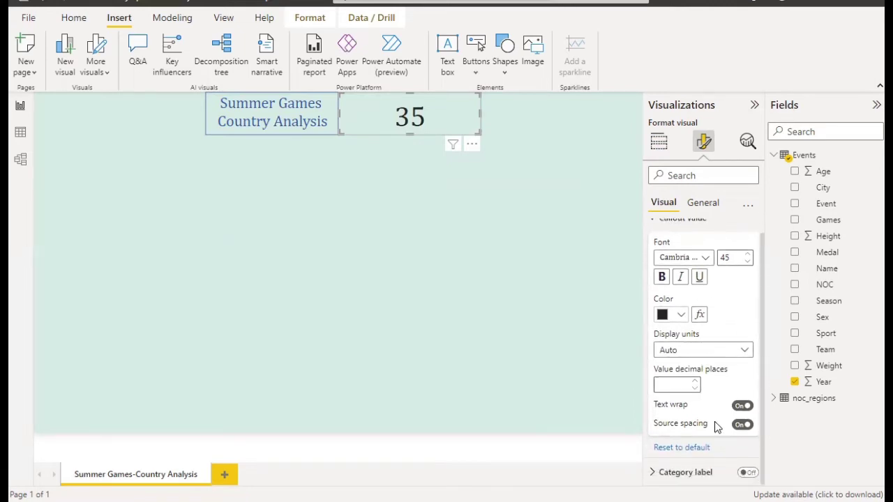
{"action": "left_click", "coordinate": [706, 474]}
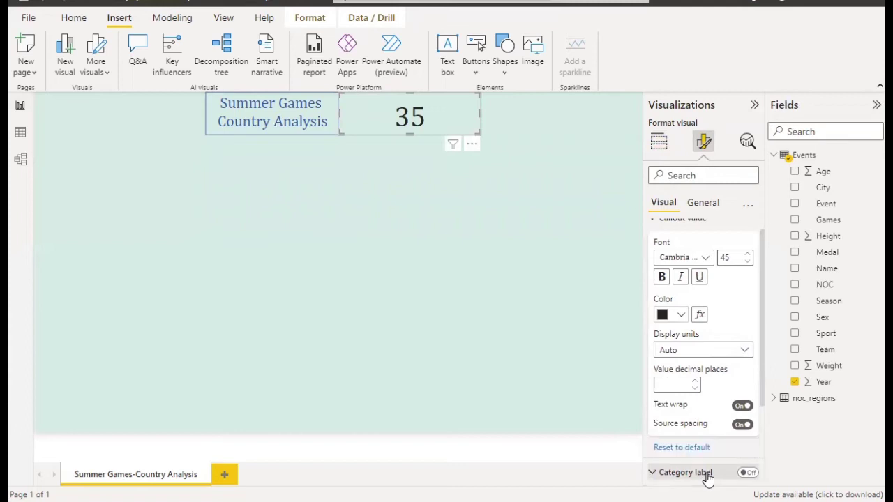
{"action": "scroll", "coordinate": [707, 478], "scroll_direction": "down", "scroll_amount": 2}
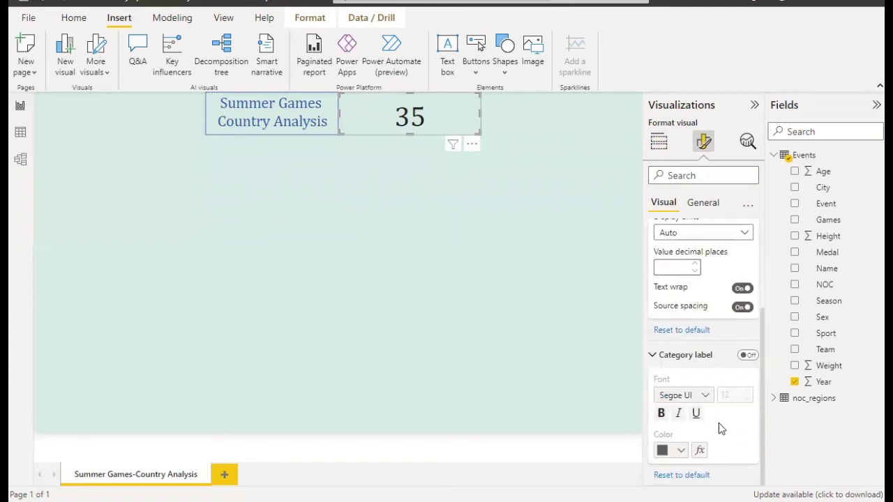
{"action": "left_click", "coordinate": [655, 355]}
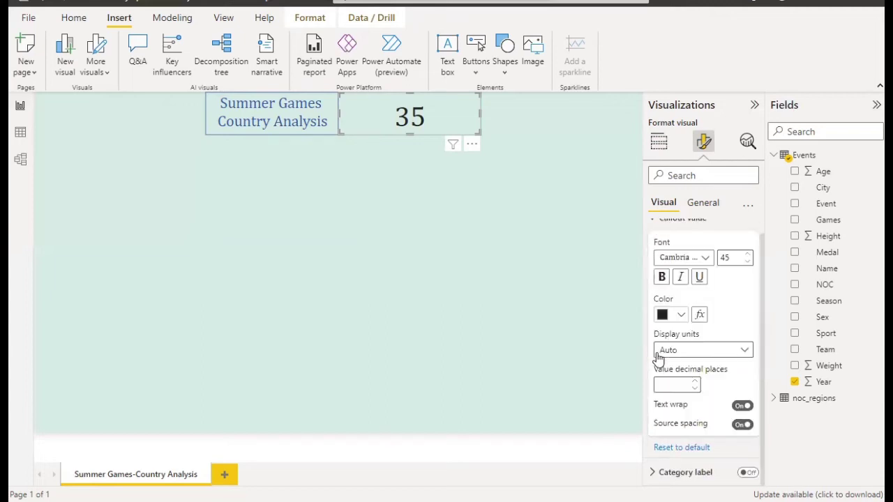
{"action": "scroll", "coordinate": [708, 279], "scroll_direction": "up", "scroll_amount": 1}
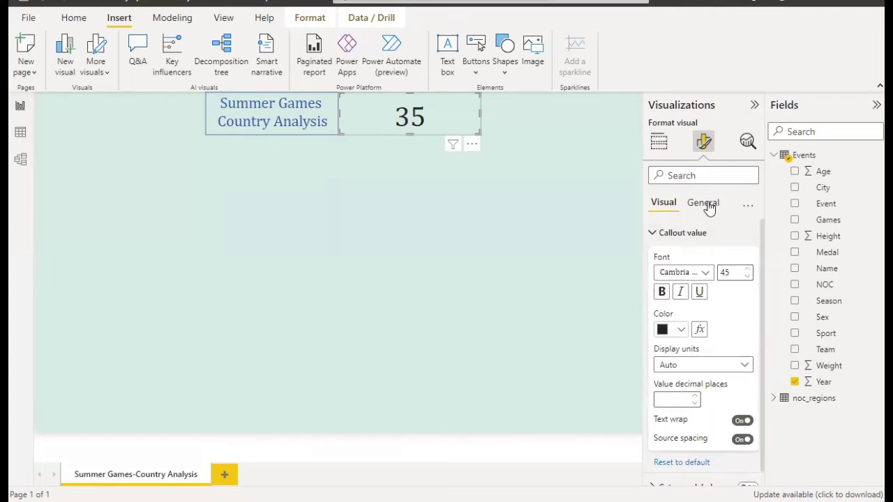
- Enter "Total Olympics" as the card's title text
{"action": "left_click", "coordinate": [703, 203]}
{"action": "left_click", "coordinate": [671, 263]}
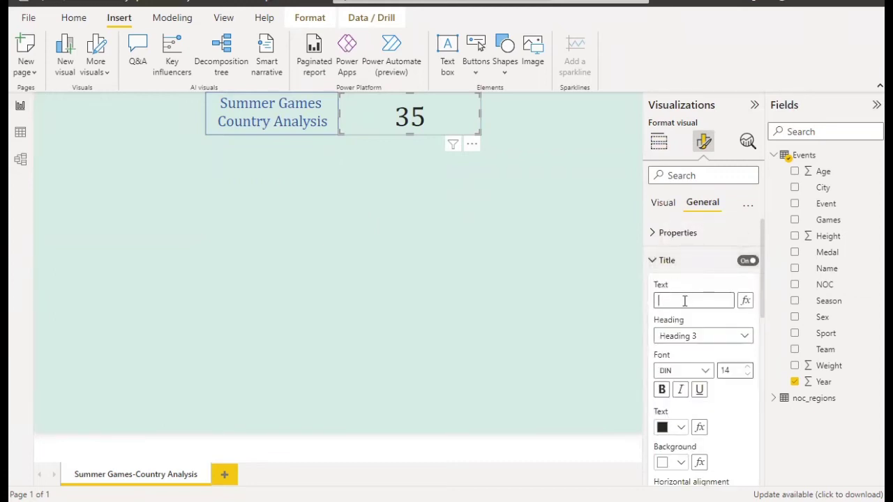
{"action": "left_click", "coordinate": [684, 301]}
{"action": "type", "text": "Total O"}
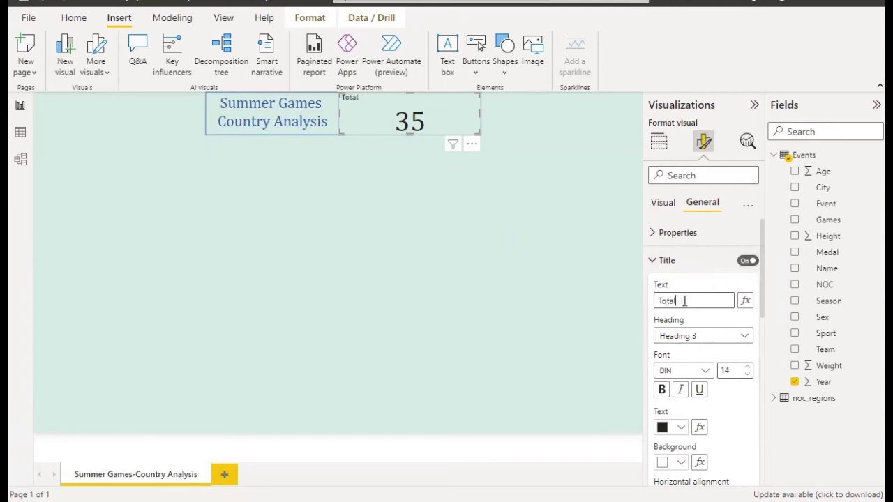
{"action": "type", "text": "lympics"}
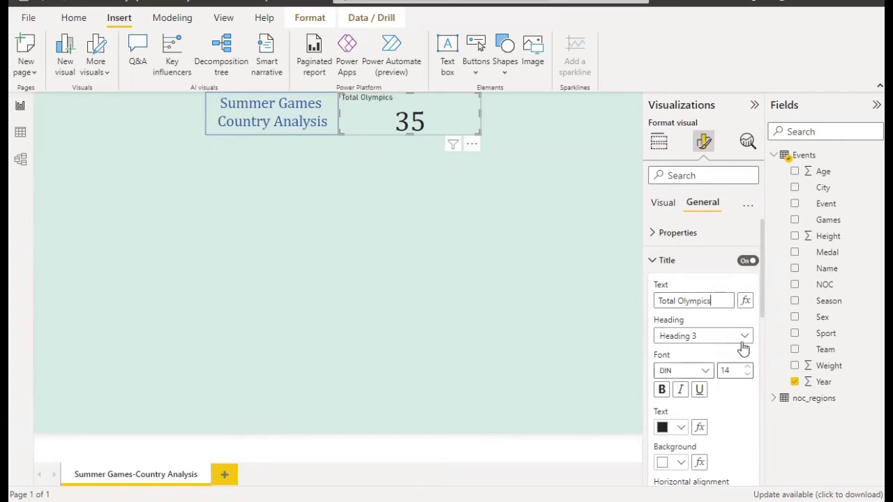
- Format the card's title in Cambria Math with blue text and centre alignment
{"action": "scroll", "coordinate": [725, 391], "scroll_direction": "down", "scroll_amount": 2}
{"action": "left_click", "coordinate": [705, 296]}
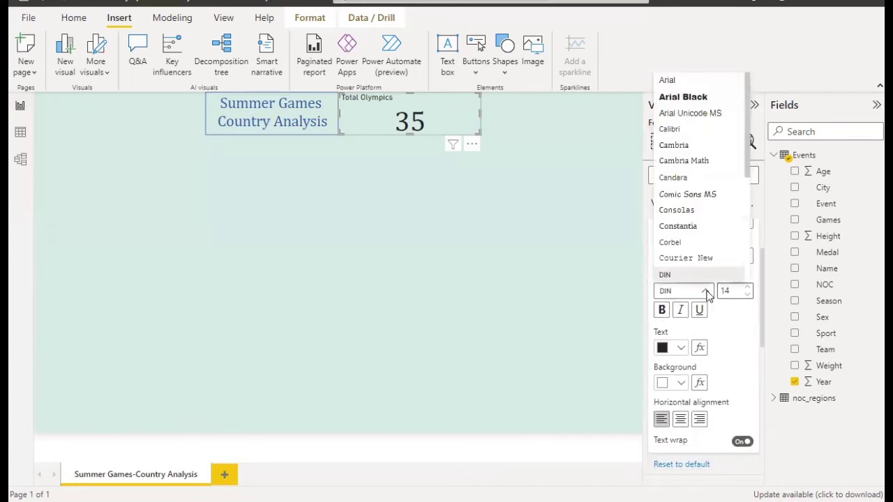
{"action": "left_click", "coordinate": [689, 160]}
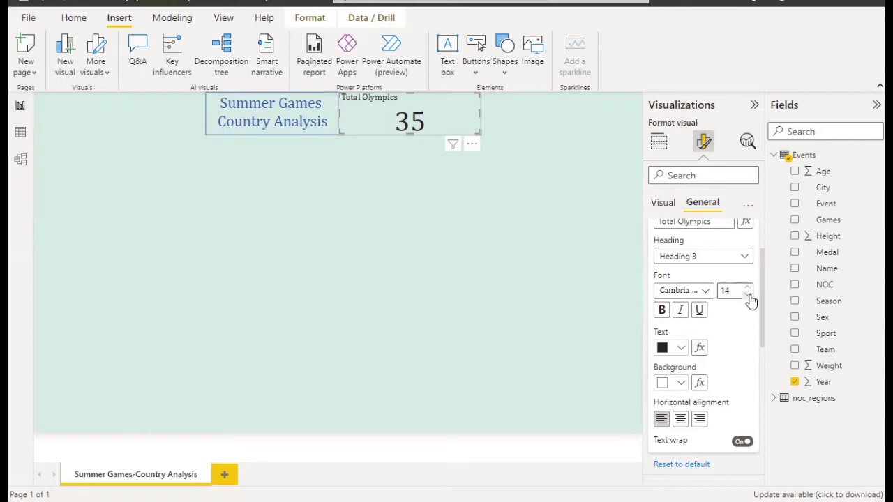
{"action": "left_click", "coordinate": [681, 348]}
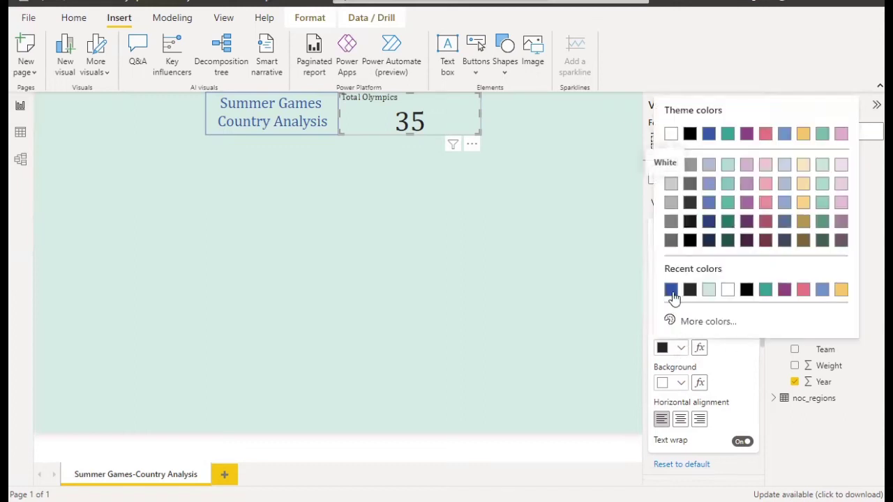
{"action": "left_click", "coordinate": [671, 291]}
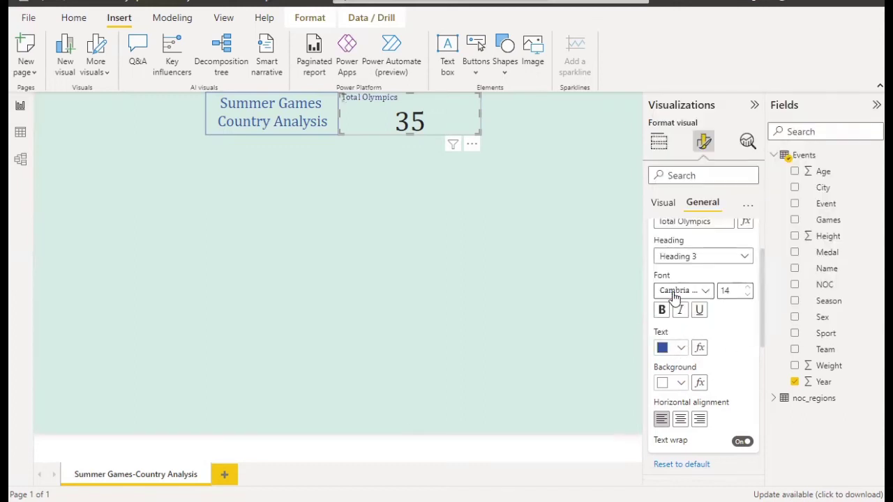
{"action": "left_click", "coordinate": [679, 419]}
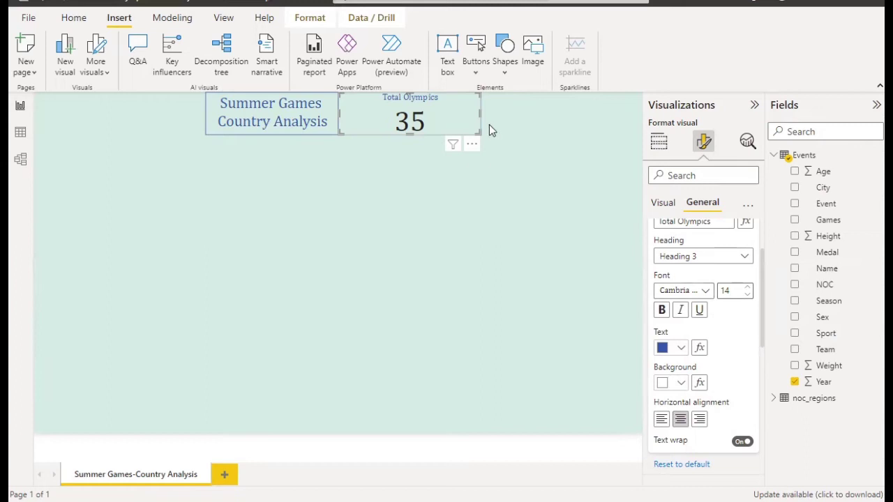
- Narrow the Total Olympics card to about half its width and make its title bold
{"action": "left_click_drag", "start_coordinate": [480, 114], "coordinate": [414, 119]}
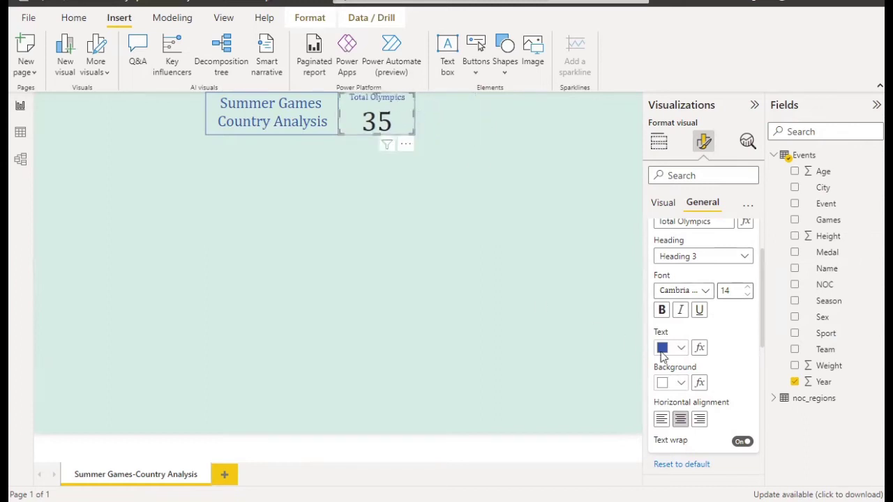
{"action": "left_click", "coordinate": [661, 310]}
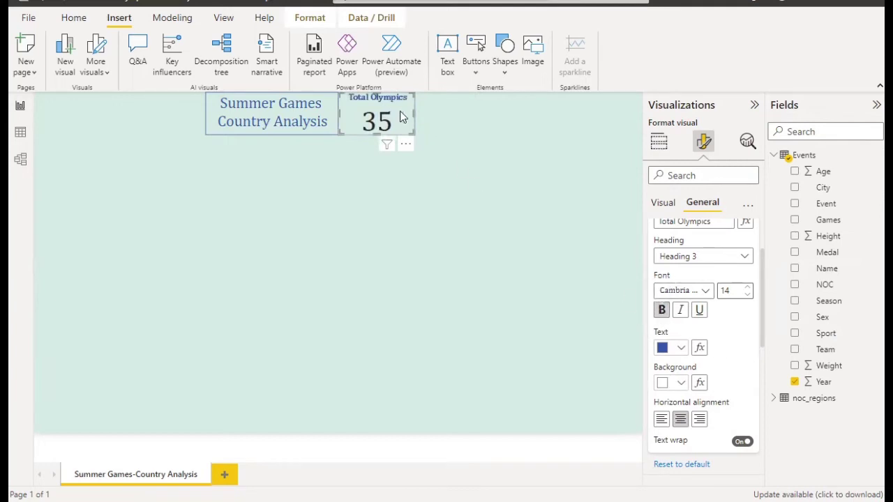
- Turn off the visual border of the Total Olympics card
{"action": "scroll", "coordinate": [731, 351], "scroll_direction": "down", "scroll_amount": 5}
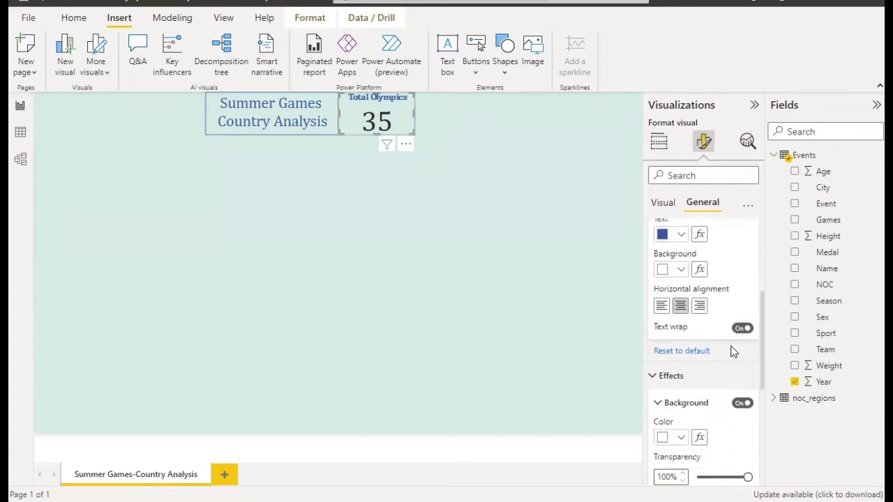
{"action": "scroll", "coordinate": [731, 351], "scroll_direction": "down", "scroll_amount": 5}
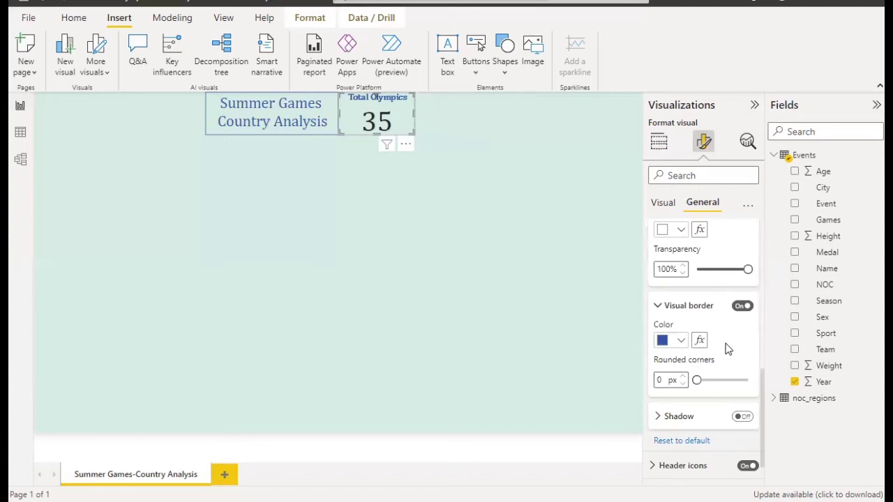
{"action": "left_click", "coordinate": [740, 307]}
{"action": "left_click", "coordinate": [740, 306]}
{"action": "scroll", "coordinate": [734, 338], "scroll_direction": "up", "scroll_amount": 3}
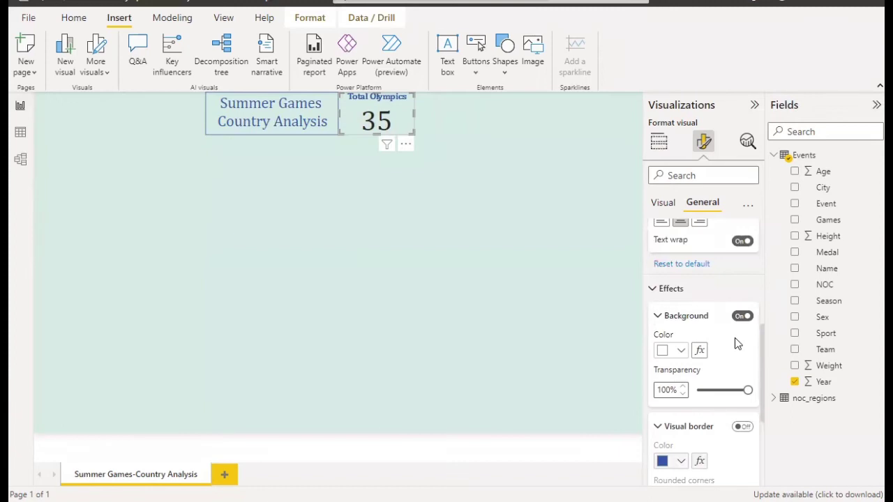
{"action": "scroll", "coordinate": [735, 338], "scroll_direction": "up", "scroll_amount": 6}
{"action": "scroll", "coordinate": [737, 343], "scroll_direction": "up", "scroll_amount": 1}
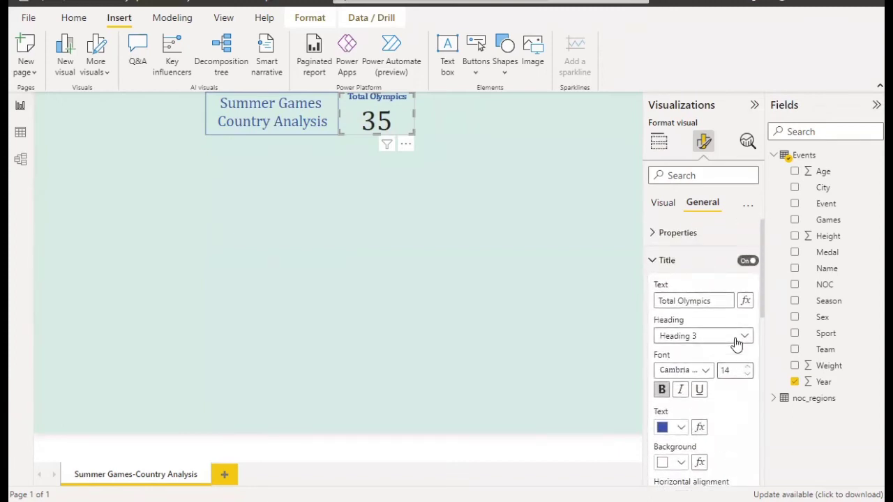
- Give the Total Olympics card's title a blue background with white text and remove its bold formatting
{"action": "scroll", "coordinate": [736, 342], "scroll_direction": "down", "scroll_amount": 4}
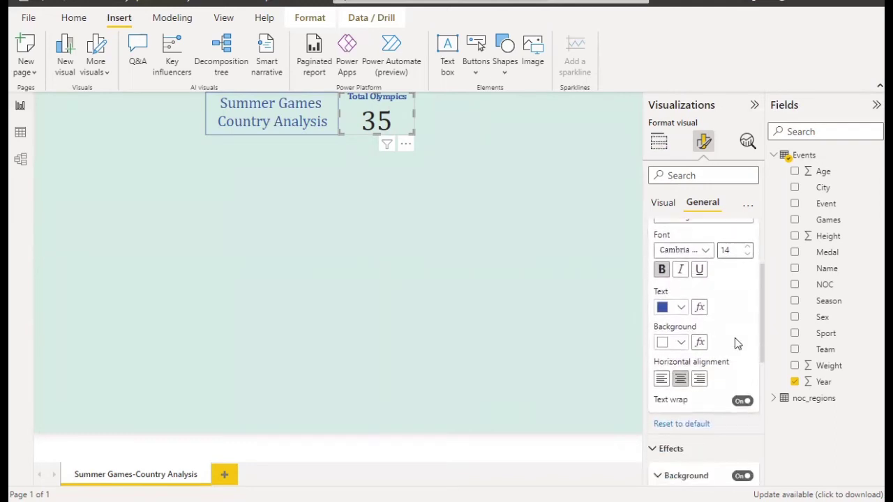
{"action": "left_click", "coordinate": [681, 303]}
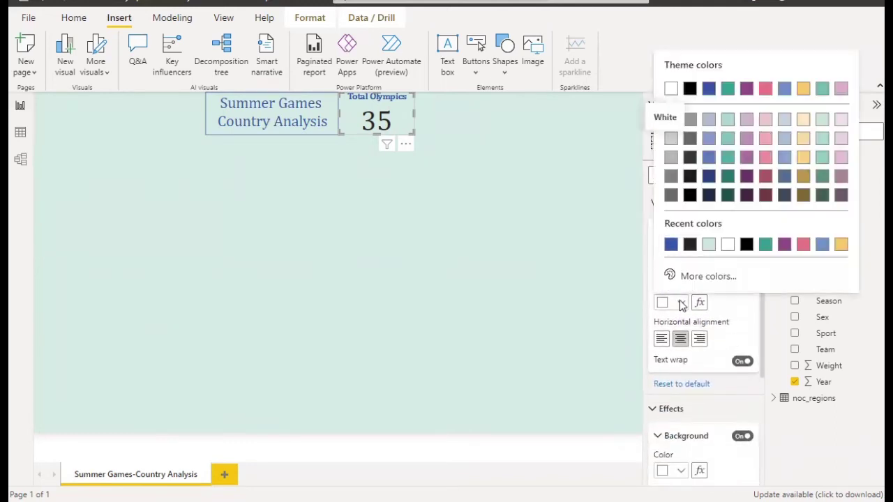
{"action": "left_click", "coordinate": [671, 244]}
{"action": "left_click", "coordinate": [681, 267]}
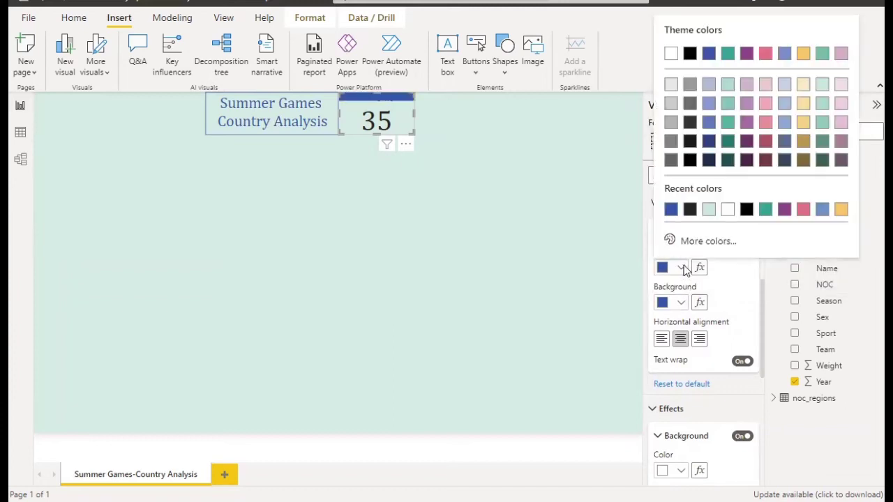
{"action": "left_click", "coordinate": [727, 209]}
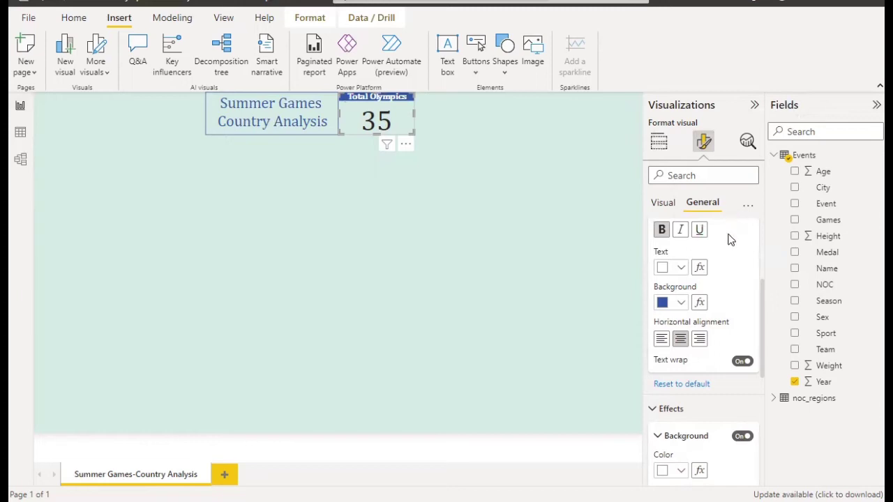
{"action": "left_click", "coordinate": [662, 231]}
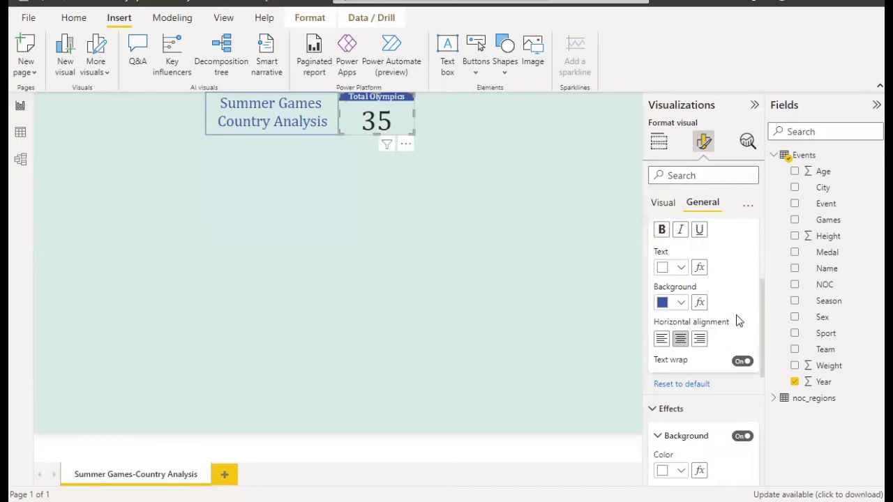
- Colour the Total Olympics card's callout value blue and collapse the ribbon
{"action": "scroll", "coordinate": [736, 315], "scroll_direction": "down", "scroll_amount": 5}
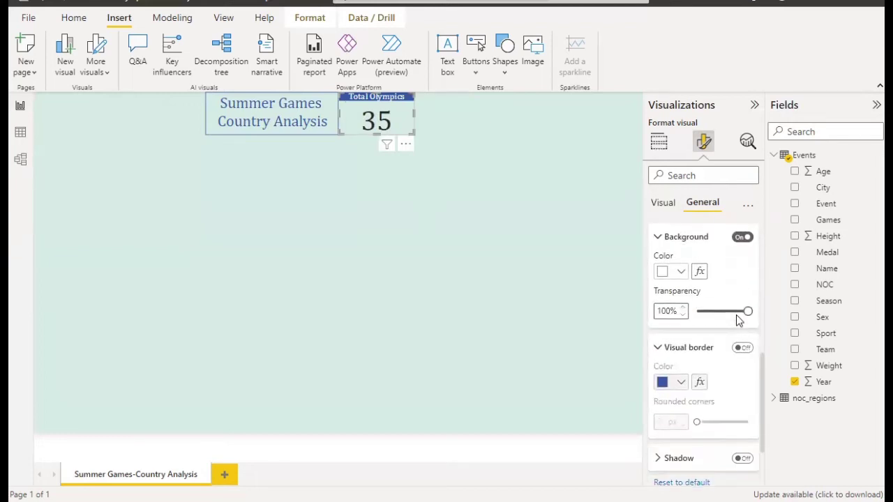
{"action": "scroll", "coordinate": [738, 319], "scroll_direction": "down", "scroll_amount": 3}
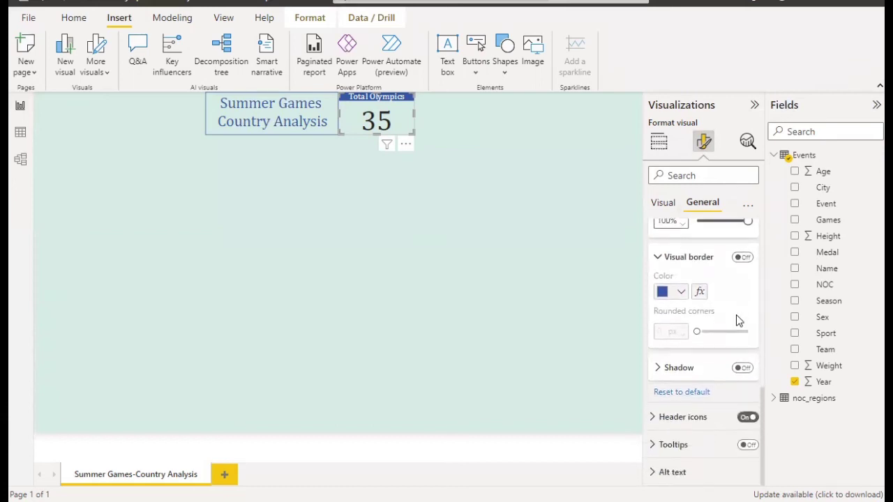
{"action": "scroll", "coordinate": [742, 318], "scroll_direction": "up", "scroll_amount": 10}
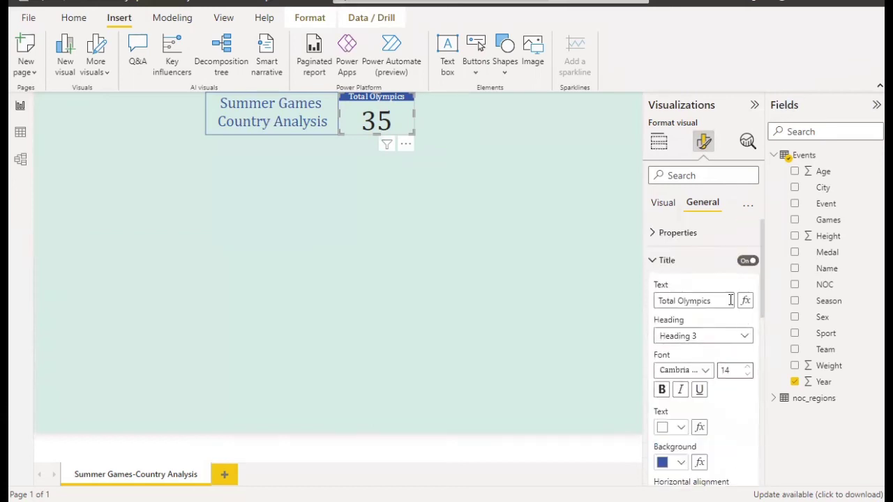
{"action": "left_click", "coordinate": [660, 208]}
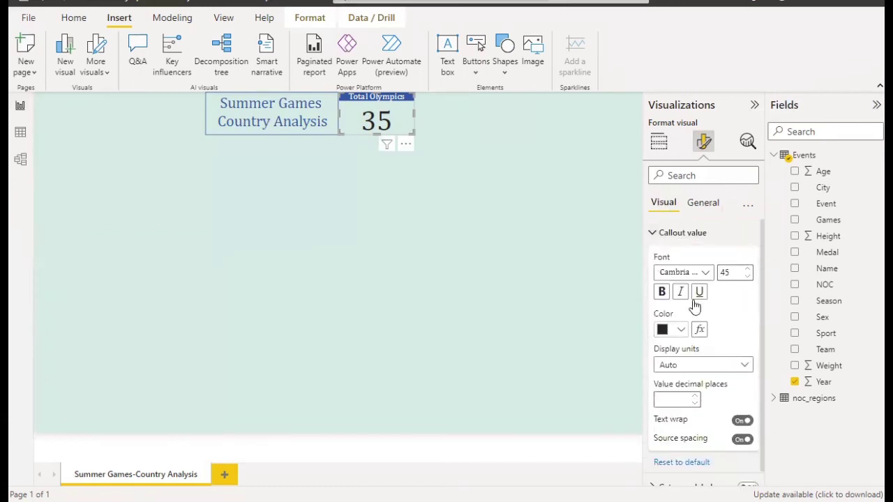
{"action": "left_click", "coordinate": [681, 331]}
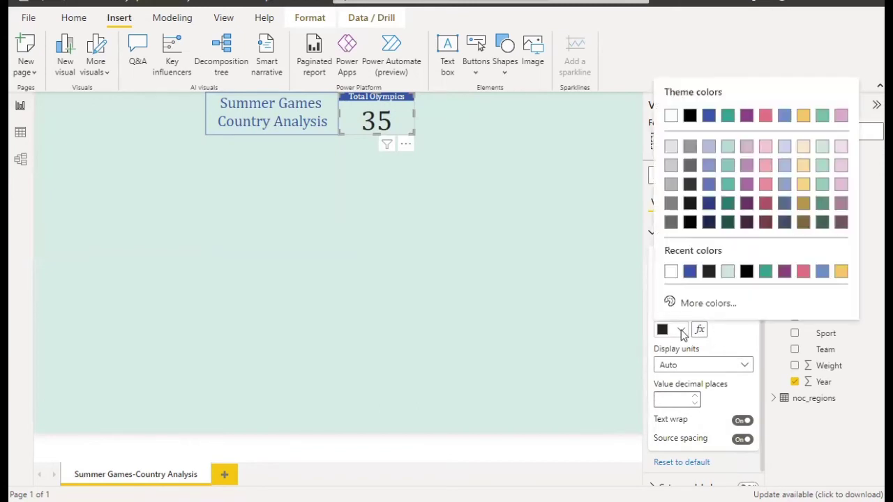
{"action": "left_click", "coordinate": [690, 272]}
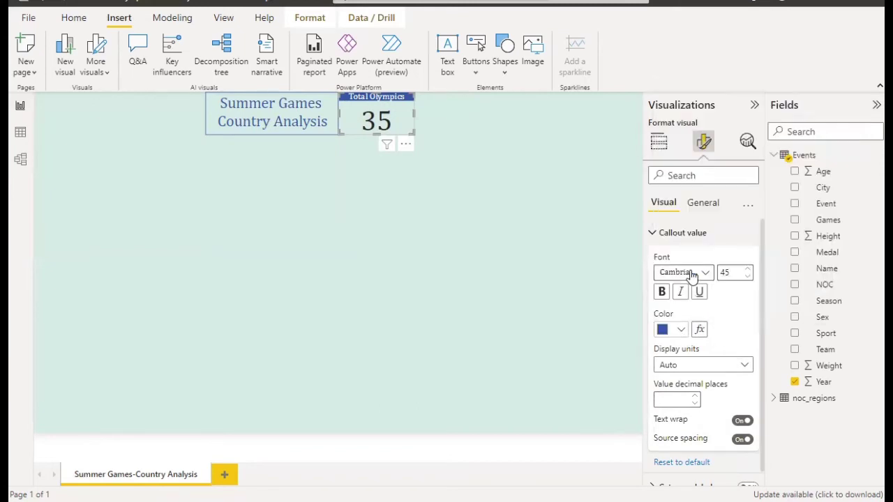
{"action": "left_click", "coordinate": [450, 196]}
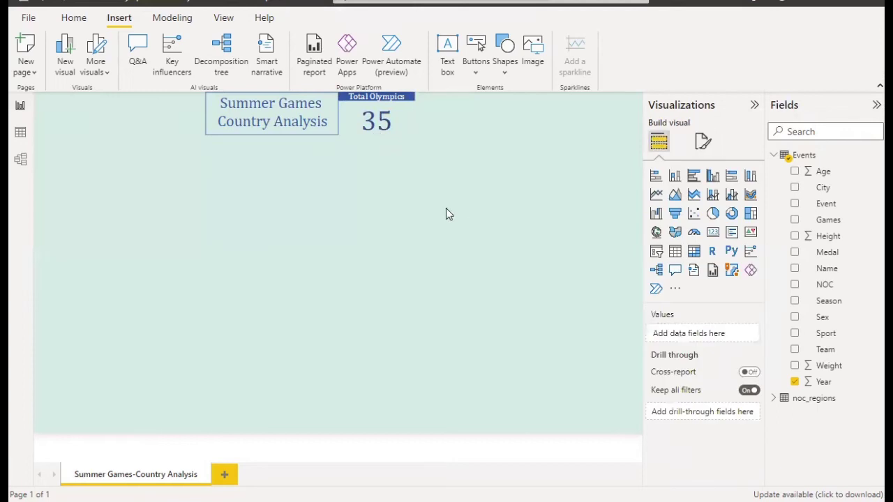
{"action": "left_click", "coordinate": [879, 85]}
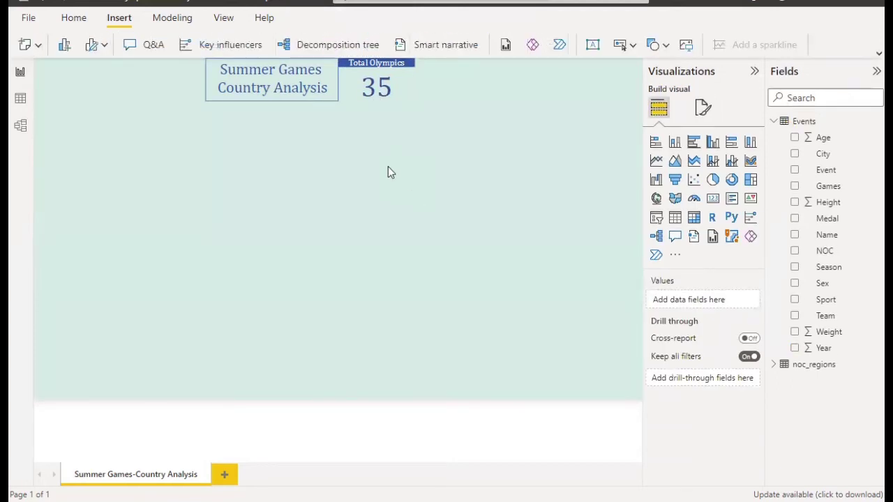
- Set the Total Olympics card's vertical position to 5
{"action": "left_click", "coordinate": [346, 79]}
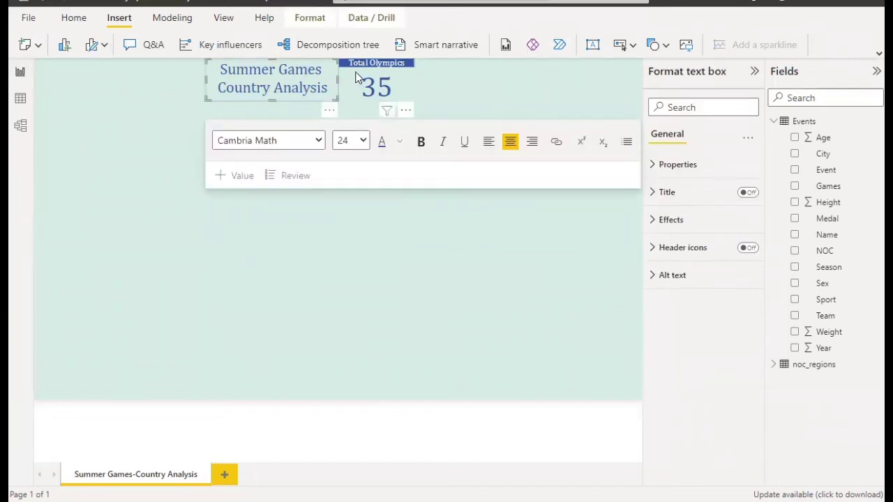
{"action": "left_click", "coordinate": [353, 75]}
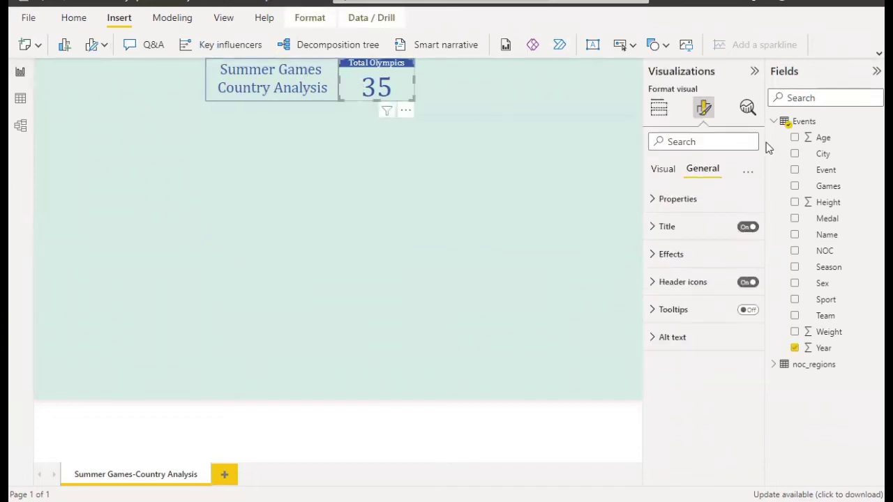
{"action": "left_click", "coordinate": [701, 200]}
{"action": "left_click", "coordinate": [705, 353]}
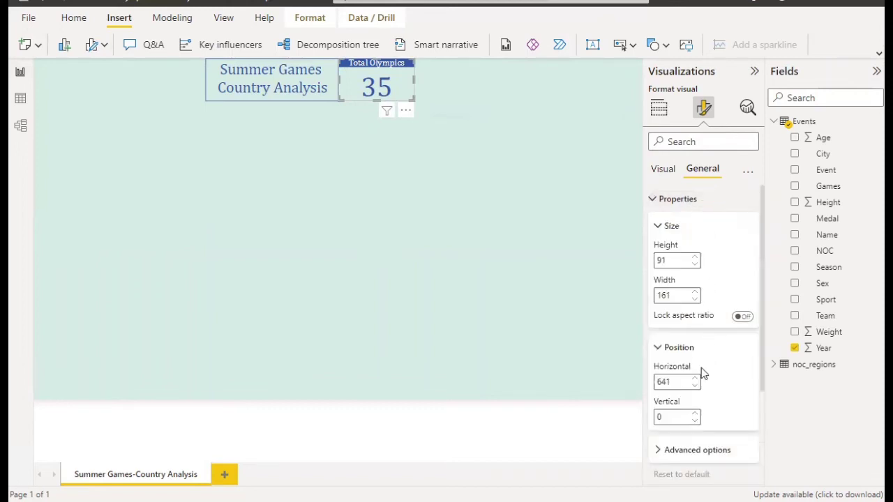
{"action": "left_click", "coordinate": [695, 421]}
{"action": "left_click", "coordinate": [695, 412]}
{"action": "left_click", "coordinate": [695, 413]}
{"action": "left_click", "coordinate": [696, 413]}
{"action": "left_click", "coordinate": [696, 413]}
{"action": "left_click", "coordinate": [696, 413]}
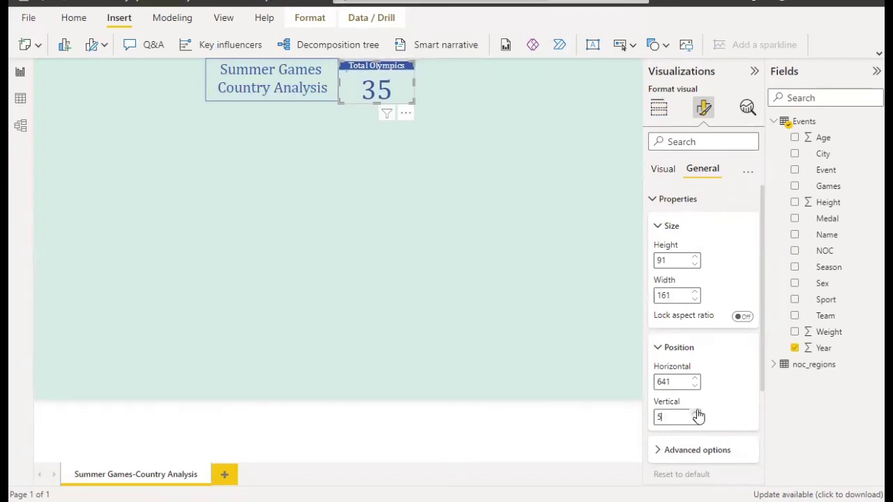
- Set the vertical position of the Summer Games Country Analysis text box to 5
{"action": "left_click", "coordinate": [213, 106]}
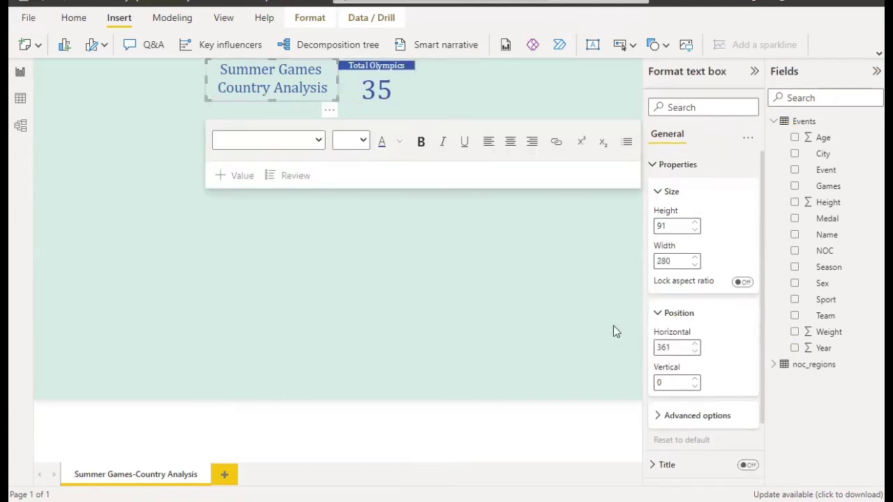
{"action": "left_click", "coordinate": [696, 381]}
{"action": "left_click", "coordinate": [696, 380]}
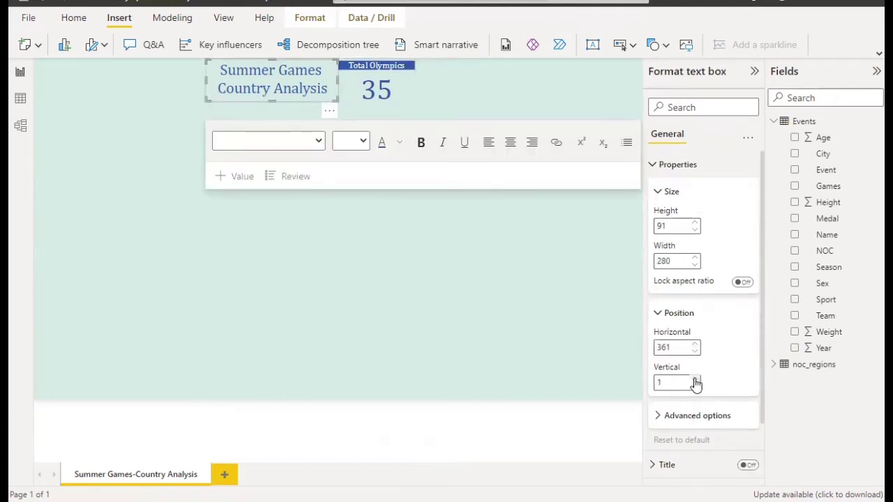
{"action": "left_click", "coordinate": [696, 380]}
{"action": "left_click", "coordinate": [695, 380]}
{"action": "left_click", "coordinate": [696, 381]}
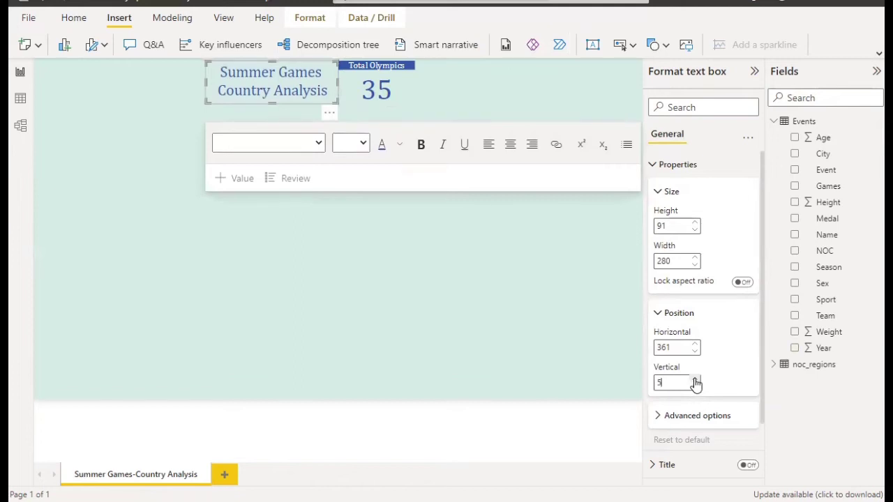
{"action": "left_click", "coordinate": [297, 298]}
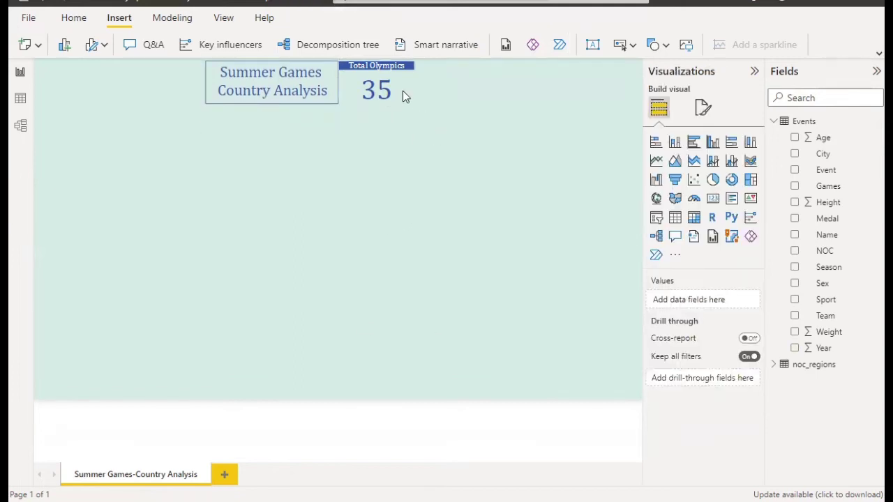
- Turn the visual border of the Total Olympics card back on
{"action": "left_click", "coordinate": [402, 92]}
{"action": "left_click", "coordinate": [703, 108]}
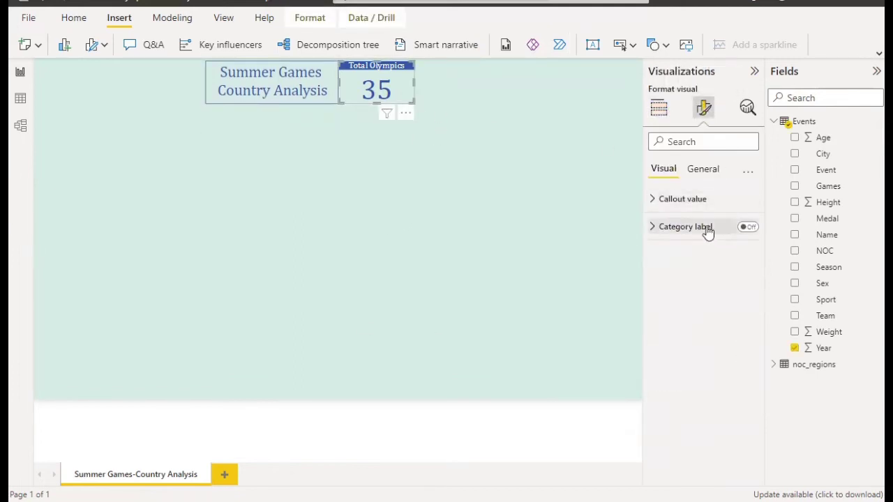
{"action": "left_click", "coordinate": [701, 169]}
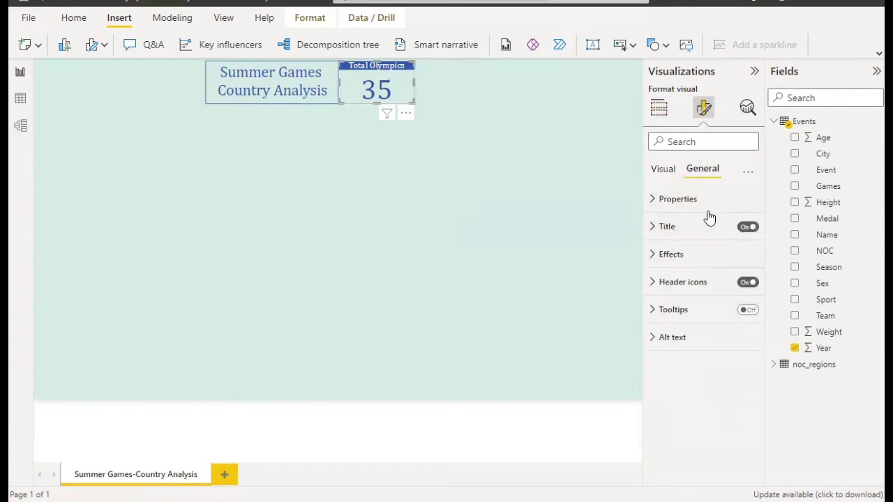
{"action": "left_click", "coordinate": [700, 261]}
{"action": "scroll", "coordinate": [701, 263], "scroll_direction": "down", "scroll_amount": 1}
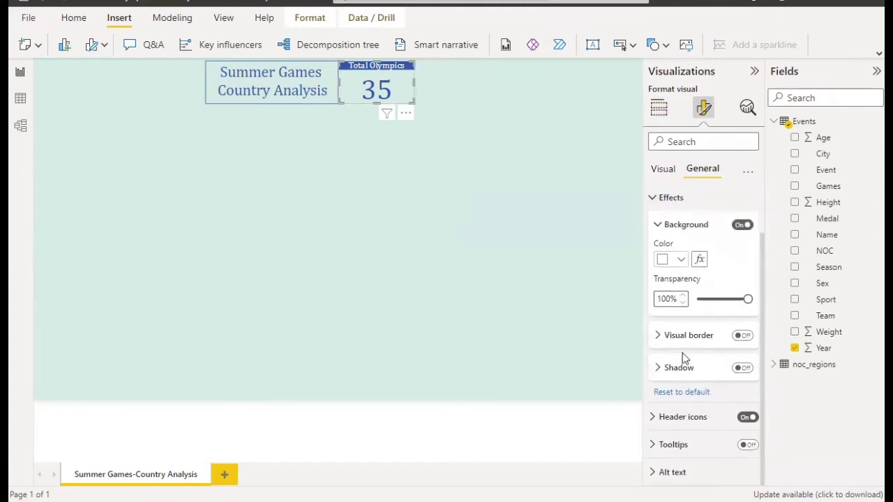
{"action": "left_click", "coordinate": [743, 337]}
{"action": "left_click", "coordinate": [680, 336]}
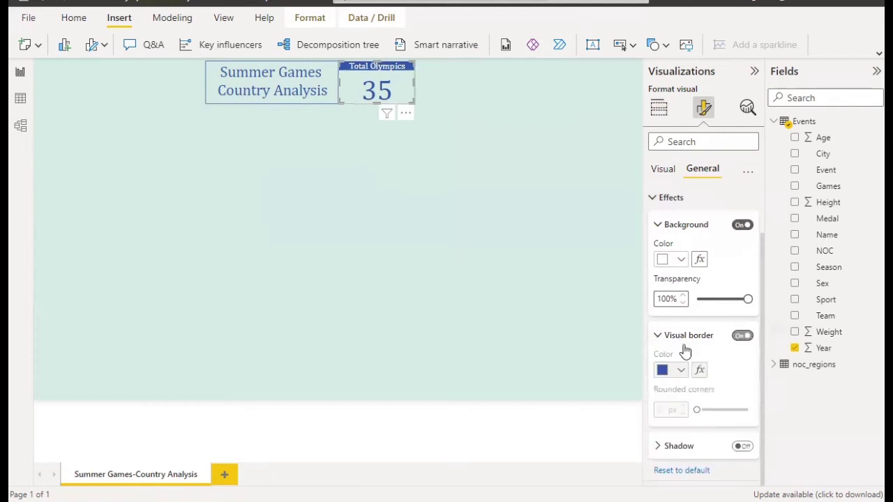
{"action": "scroll", "coordinate": [690, 380], "scroll_direction": "down", "scroll_amount": 1}
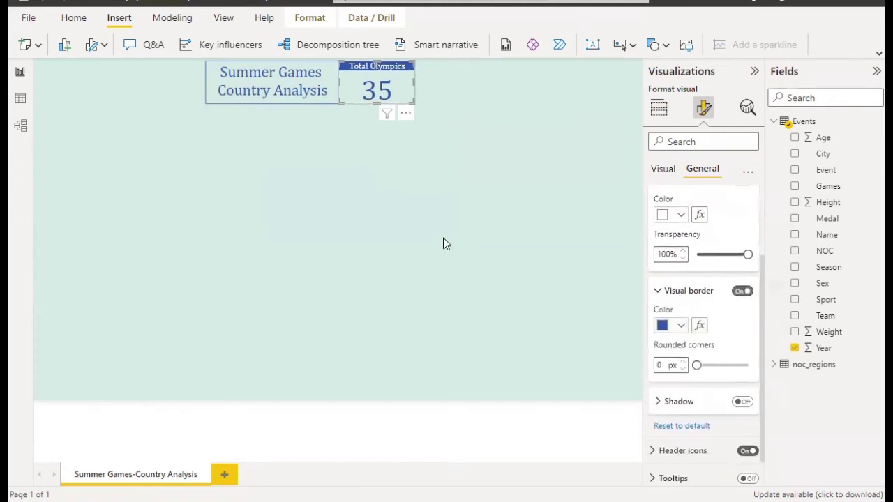
{"action": "left_click", "coordinate": [399, 167]}
- Duplicate the Total Olympics card three times
{"action": "left_click", "coordinate": [407, 88]}
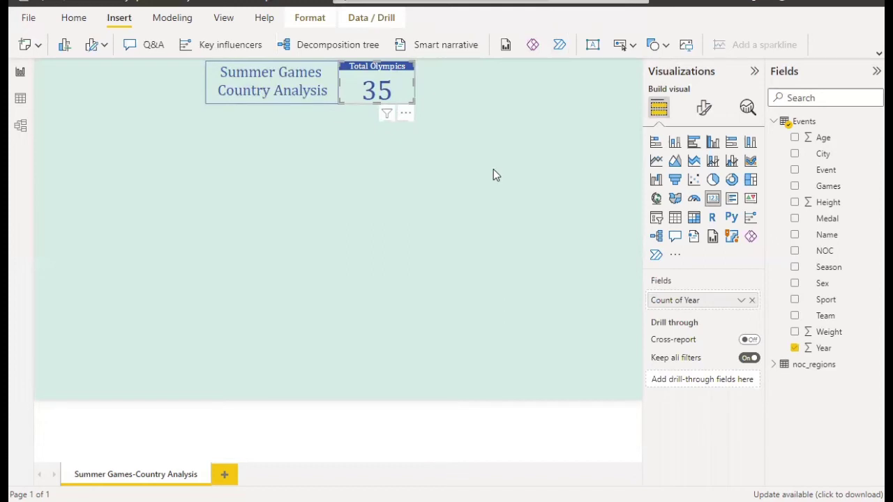
{"action": "key", "text": "ctrl+v"}
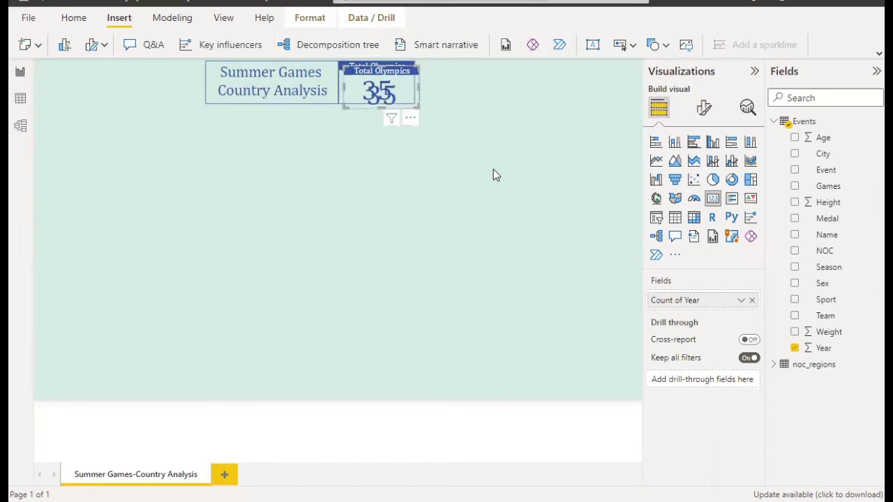
{"action": "key", "text": "ctrl+v"}
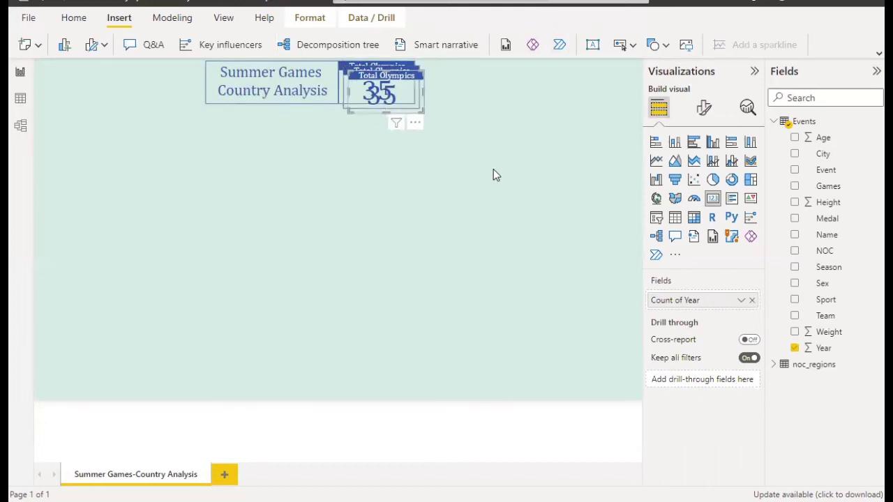
{"action": "key", "text": "ctrl+v"}
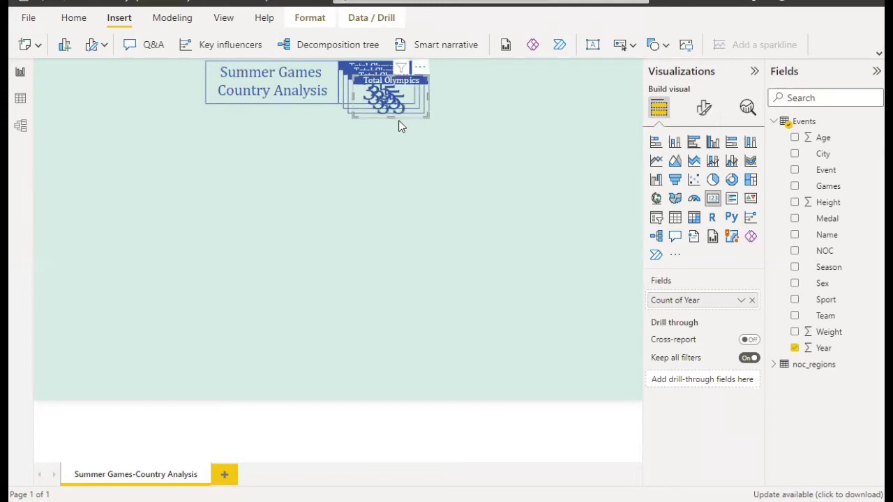
- Line up two of the card copies edge to edge beside the original and park the third on the empty canvas below
{"action": "left_click_drag", "start_coordinate": [419, 120], "coordinate": [553, 100]}
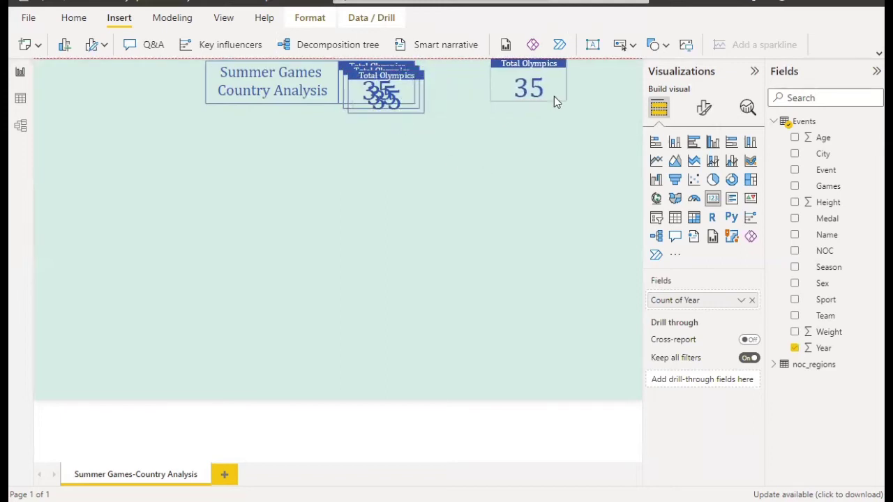
{"action": "left_click_drag", "start_coordinate": [410, 117], "coordinate": [427, 173]}
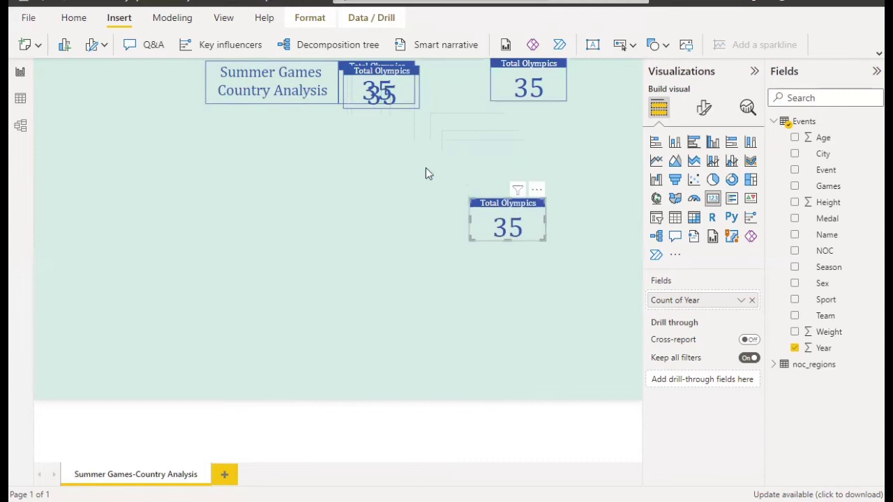
{"action": "left_click_drag", "start_coordinate": [367, 104], "coordinate": [440, 105]}
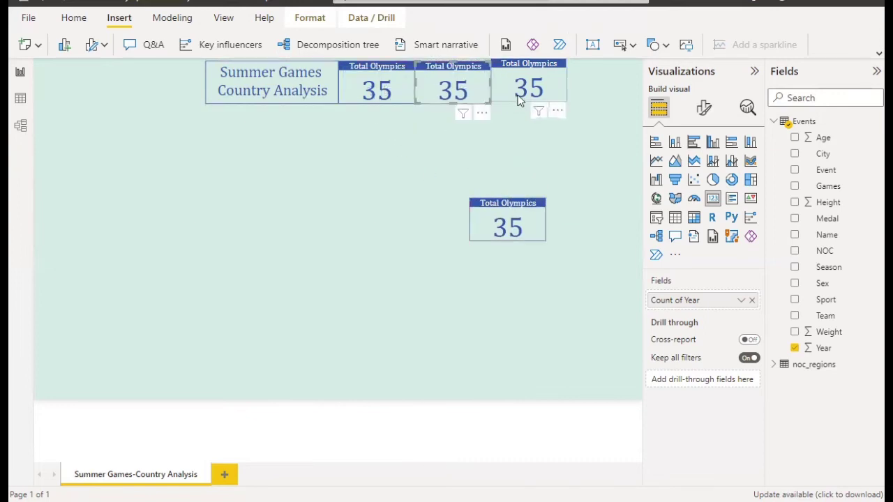
{"action": "left_click_drag", "start_coordinate": [506, 100], "coordinate": [506, 102]}
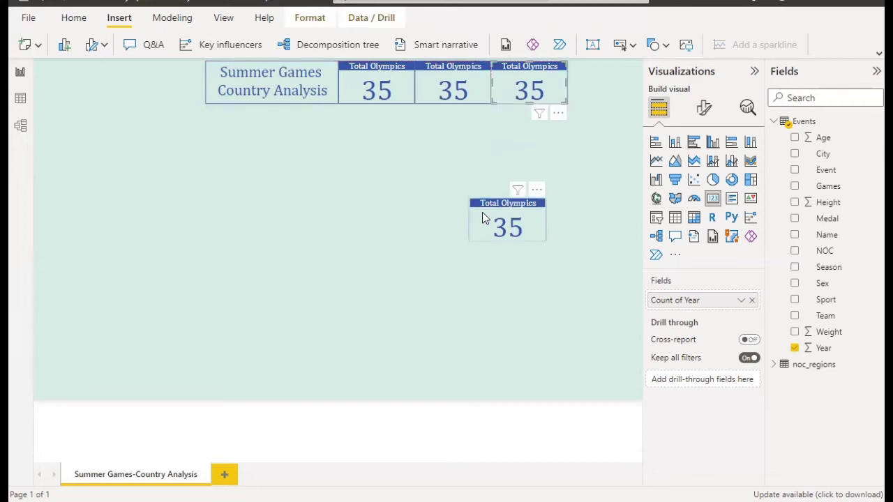
- Move the title text box leftward and align all four Total Olympics cards edge to edge beside it in one row
{"action": "left_click", "coordinate": [275, 106]}
{"action": "left_click_drag", "start_coordinate": [272, 105], "coordinate": [208, 103]}
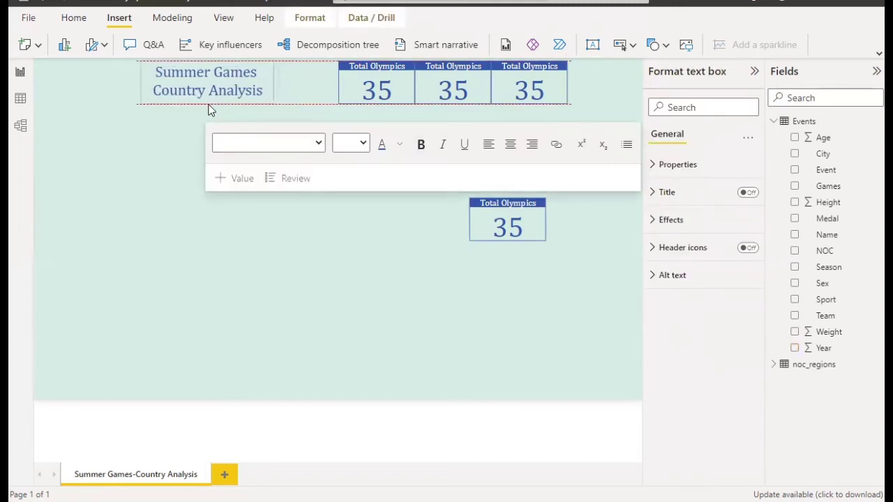
{"action": "left_click_drag", "start_coordinate": [341, 105], "coordinate": [280, 103]}
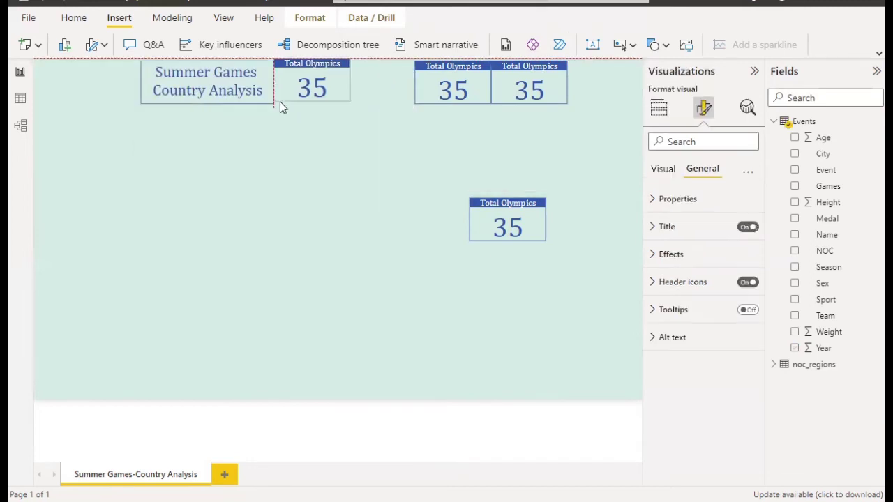
{"action": "left_click", "coordinate": [419, 101]}
{"action": "left_click_drag", "start_coordinate": [413, 102], "coordinate": [355, 108]}
{"action": "left_click", "coordinate": [293, 107]}
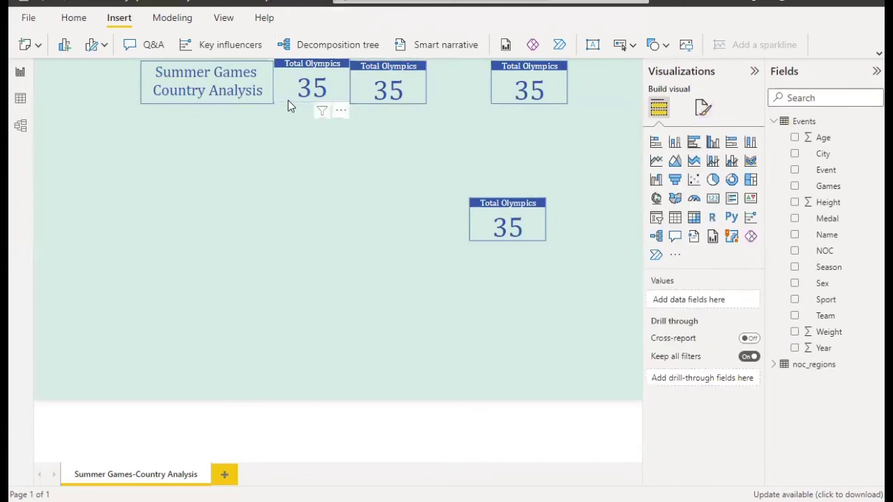
{"action": "left_click", "coordinate": [288, 105]}
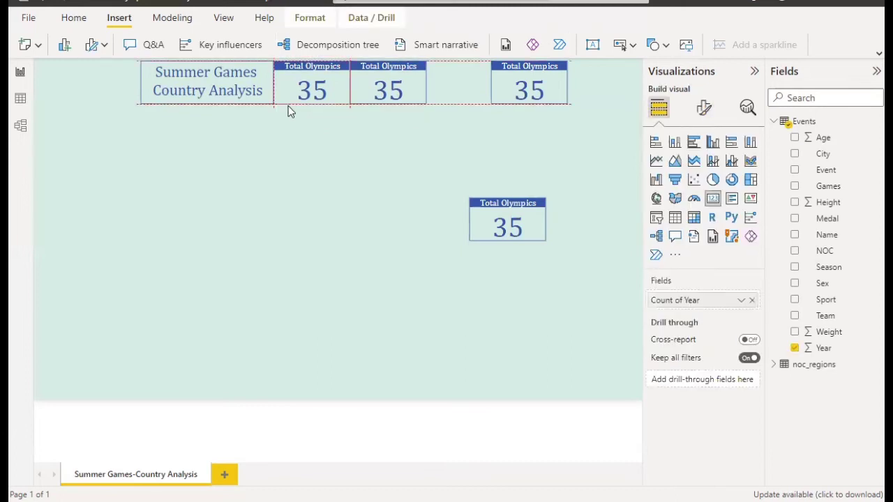
{"action": "left_click_drag", "start_coordinate": [507, 99], "coordinate": [434, 100]}
{"action": "left_click_drag", "start_coordinate": [482, 206], "coordinate": [518, 85]}
- Replace the Year field in the second card with Sport, summarized as Count (Distinct)
{"action": "left_click", "coordinate": [383, 94]}
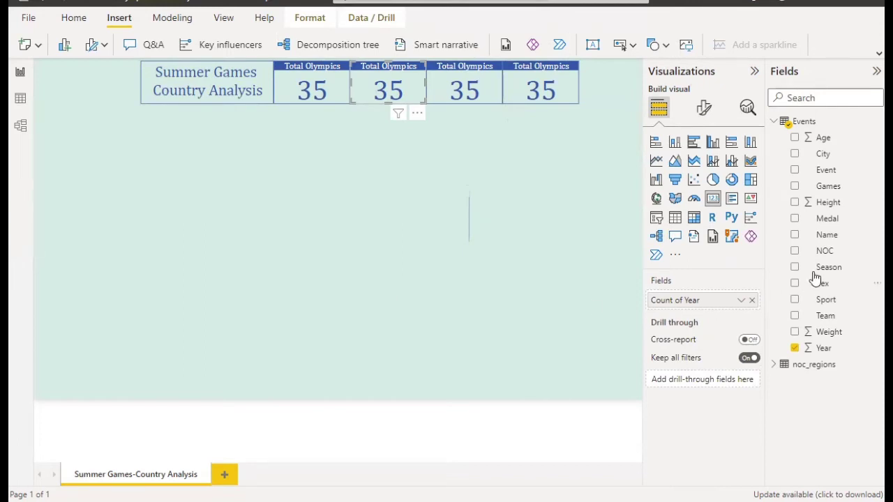
{"action": "left_click", "coordinate": [795, 348]}
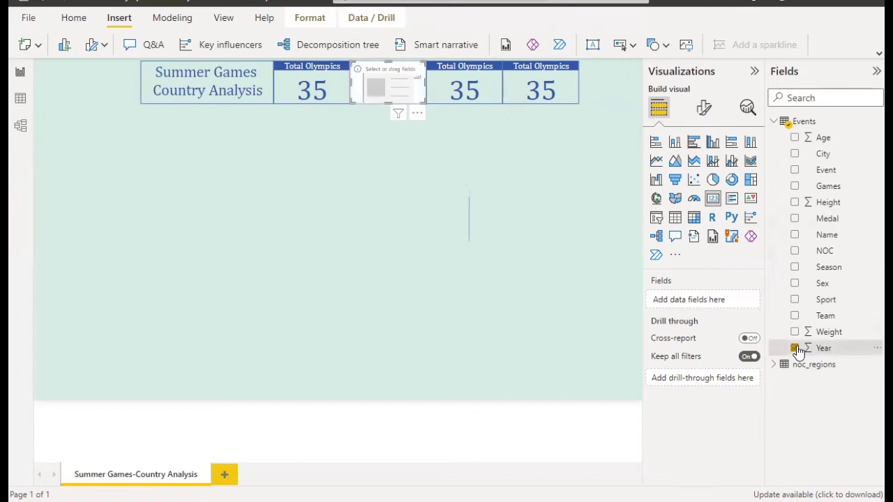
{"action": "left_click_drag", "start_coordinate": [795, 299], "coordinate": [697, 301]}
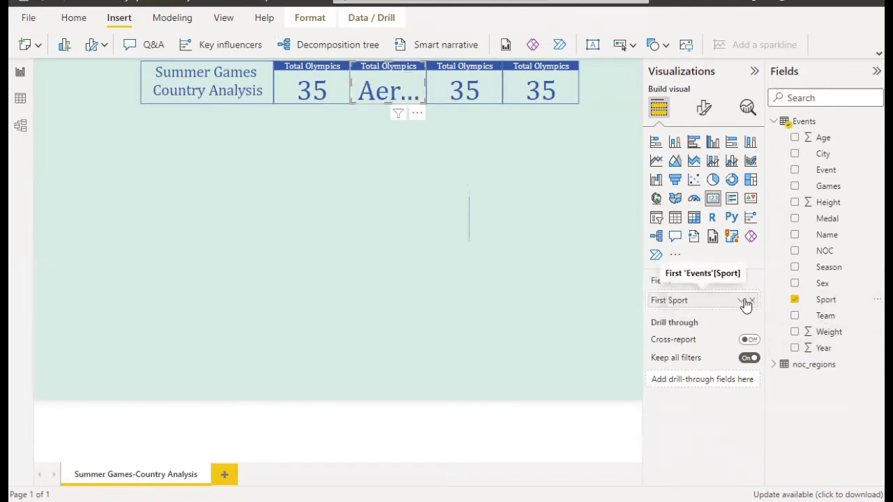
{"action": "left_click", "coordinate": [742, 300]}
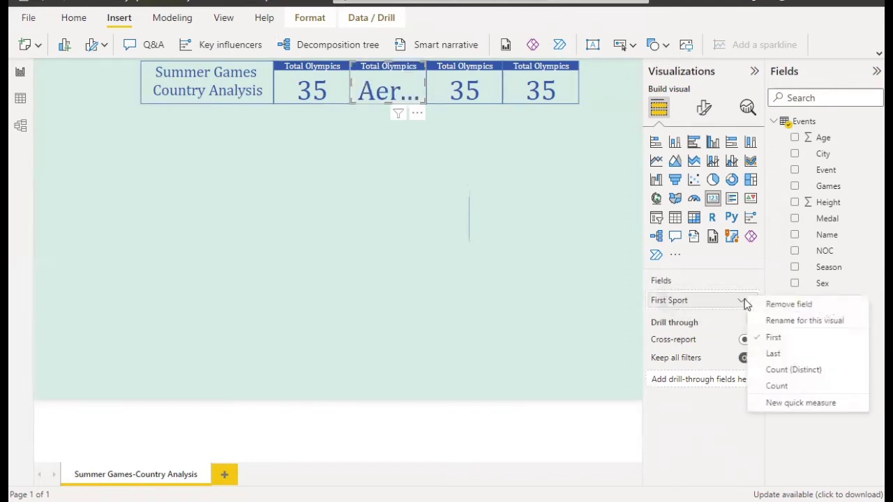
{"action": "left_click", "coordinate": [769, 372]}
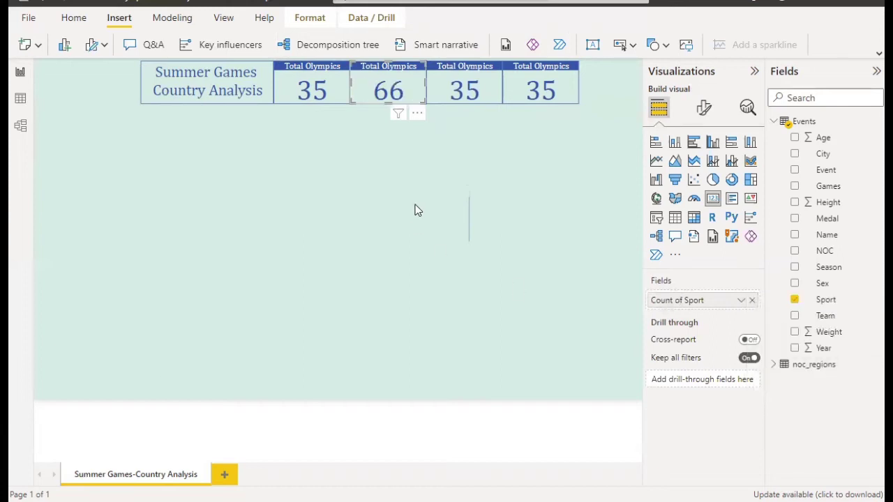
{"action": "left_click", "coordinate": [378, 153]}
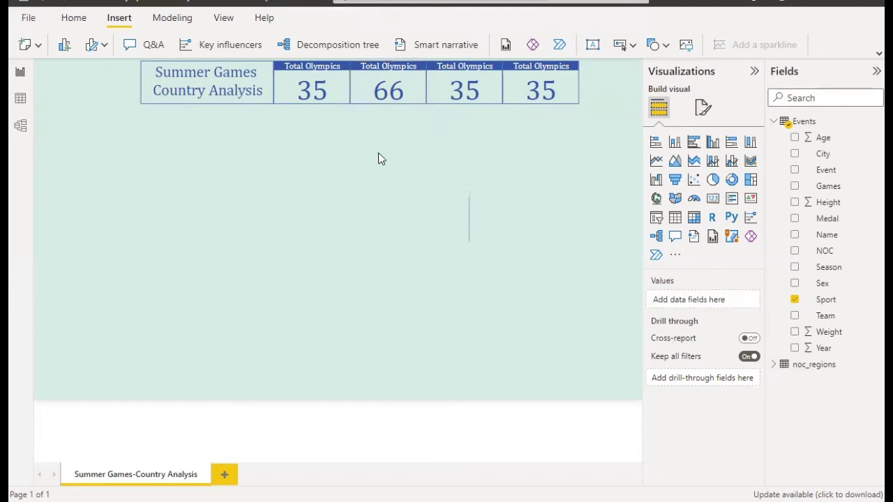
- Change the title text of the second card to "Sports Played"
{"action": "left_click", "coordinate": [375, 91]}
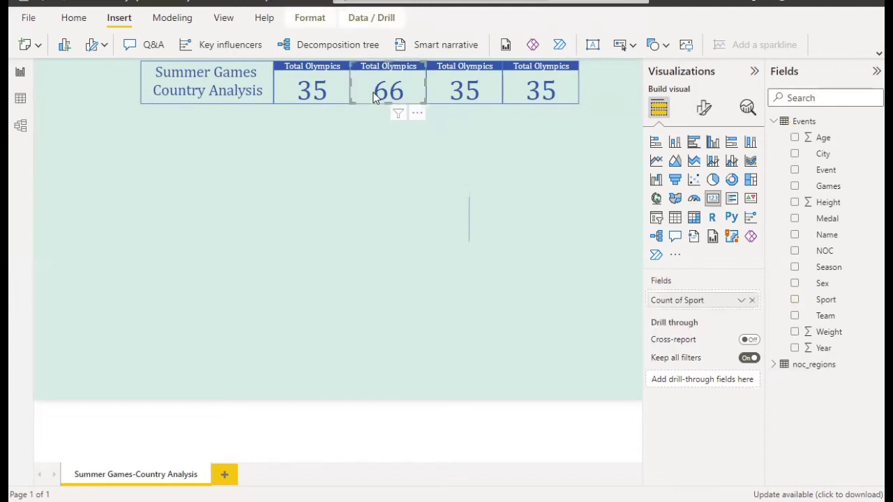
{"action": "left_click", "coordinate": [703, 107]}
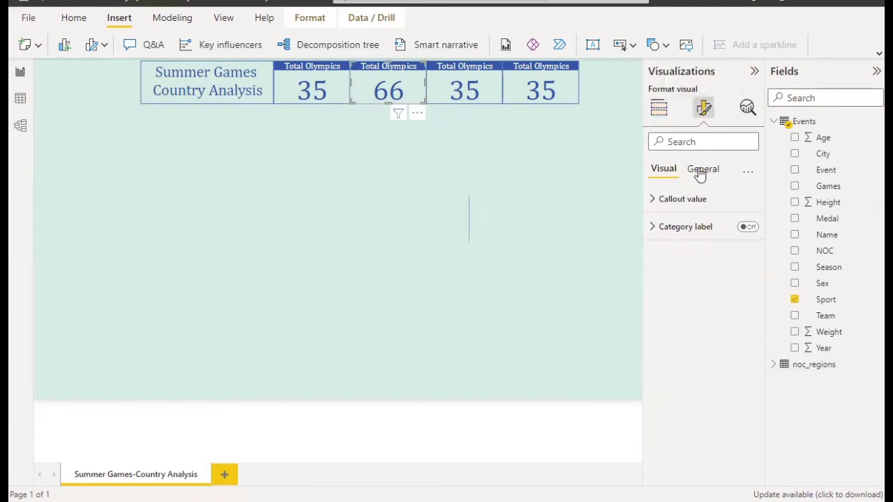
{"action": "left_click", "coordinate": [700, 171]}
{"action": "left_click", "coordinate": [680, 227]}
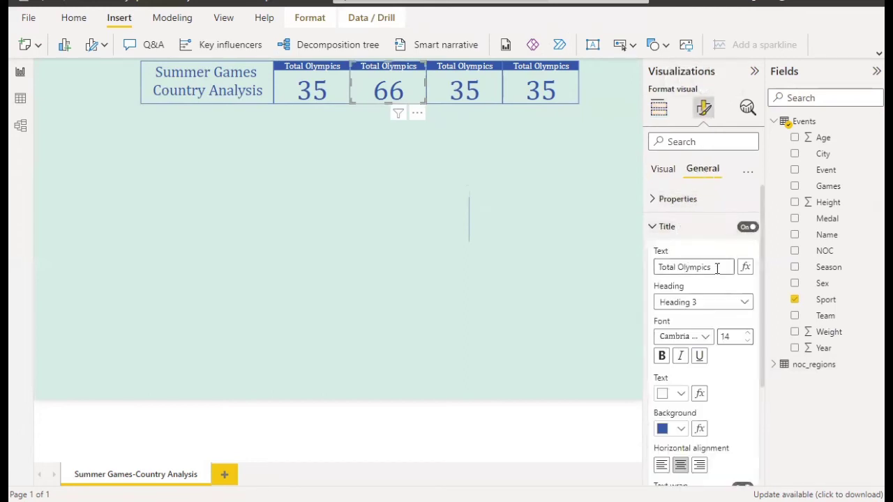
{"action": "left_click_drag", "start_coordinate": [712, 268], "coordinate": [648, 271]}
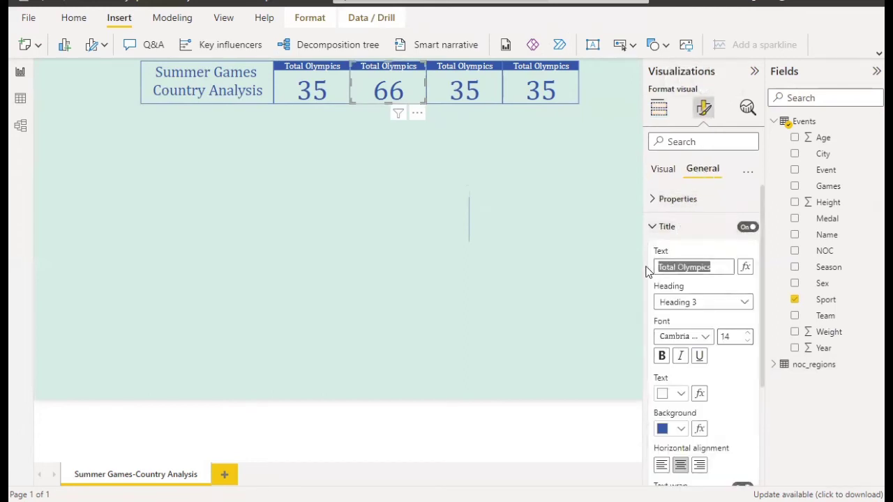
{"action": "type", "text": "Spo"}
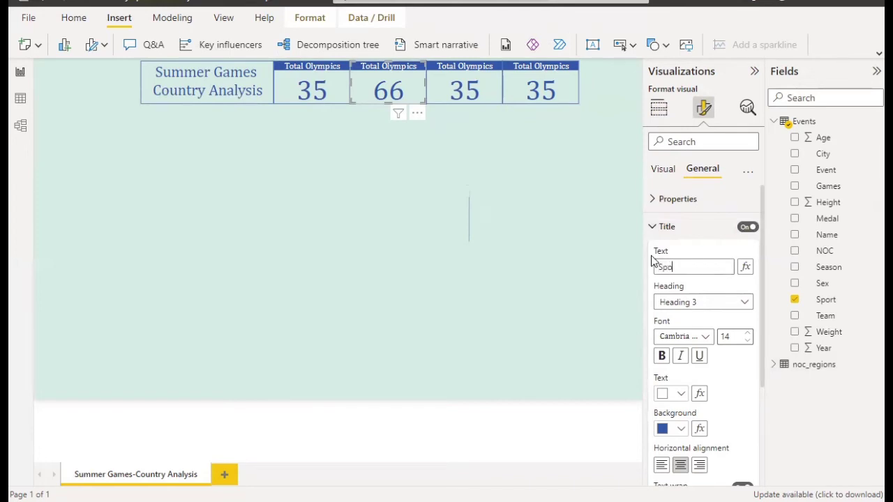
{"action": "type", "text": "rts layy"}
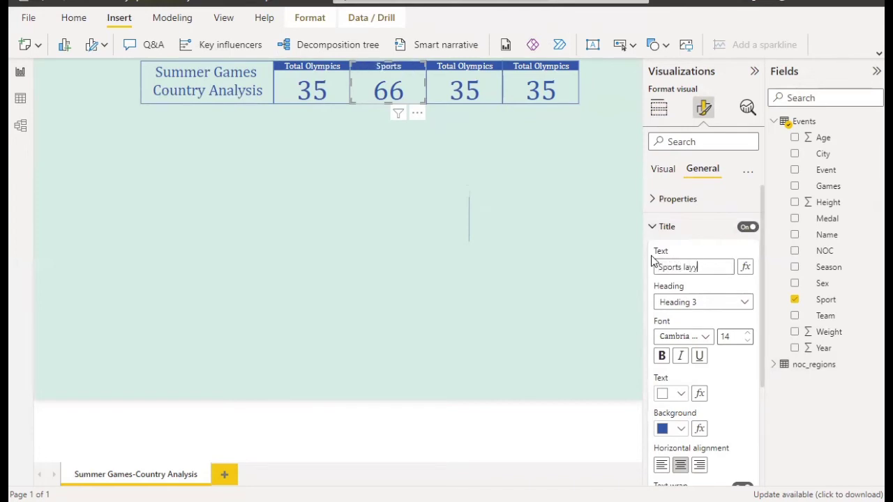
{"action": "key", "text": "BackSpace"}
{"action": "key", "text": "BackSpace"}
{"action": "key", "text": "BackSpace"}
{"action": "type", "text": "Played"}
{"action": "left_click", "coordinate": [412, 149]}
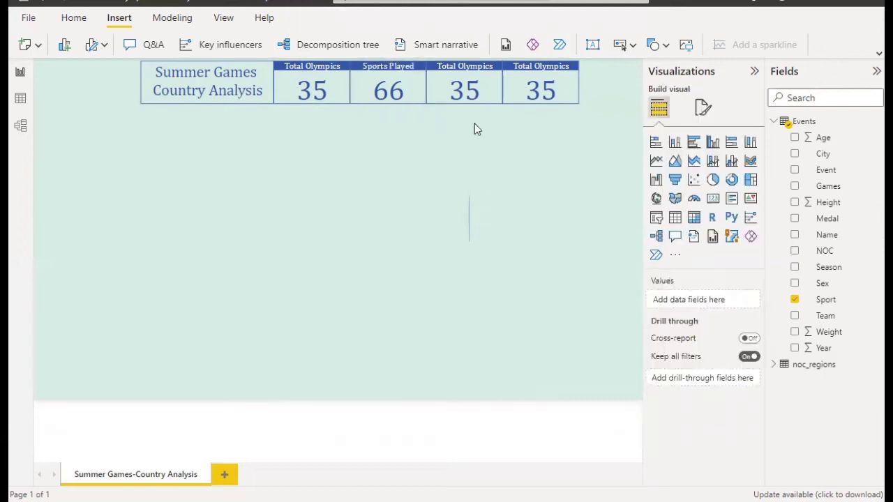
- Replace the Year field in the third card with Event, summarized as Count (Distinct)
{"action": "left_click", "coordinate": [441, 98]}
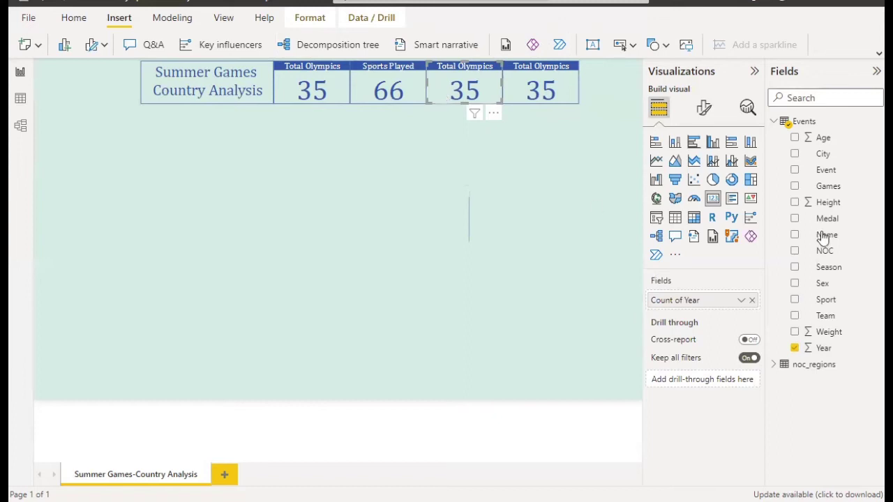
{"action": "left_click", "coordinate": [795, 348]}
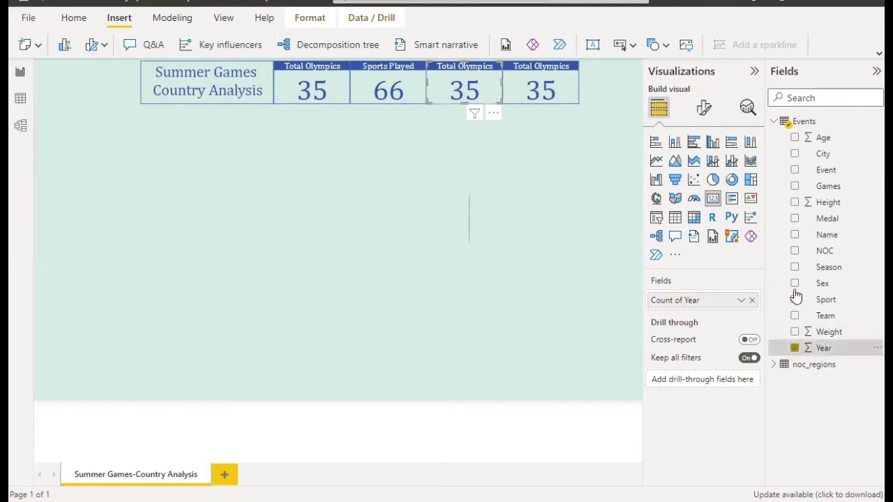
{"action": "left_click", "coordinate": [794, 169]}
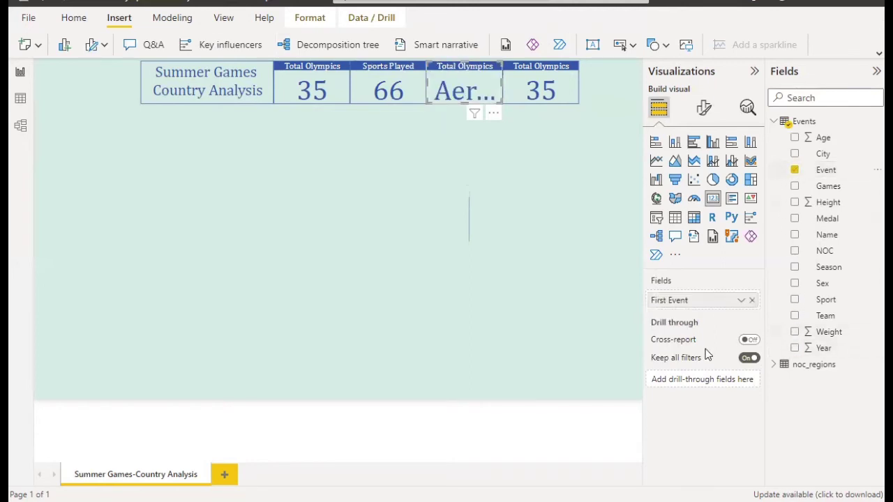
{"action": "left_click", "coordinate": [742, 301]}
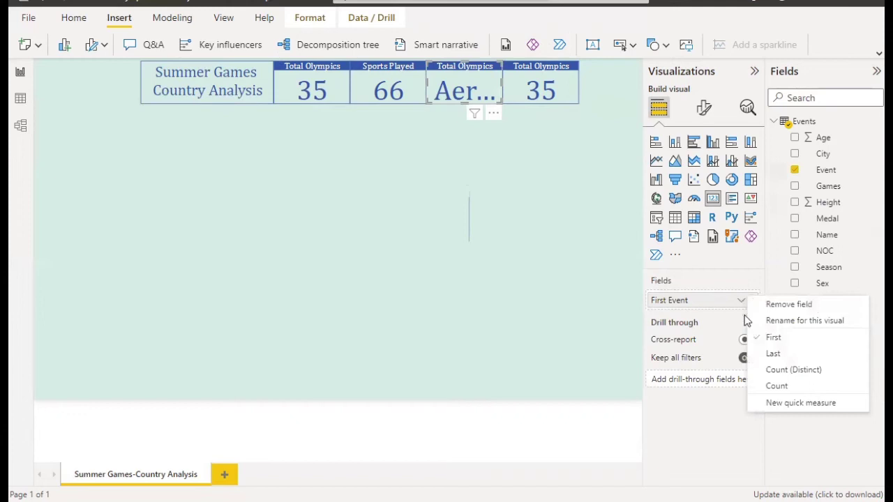
{"action": "left_click", "coordinate": [765, 370]}
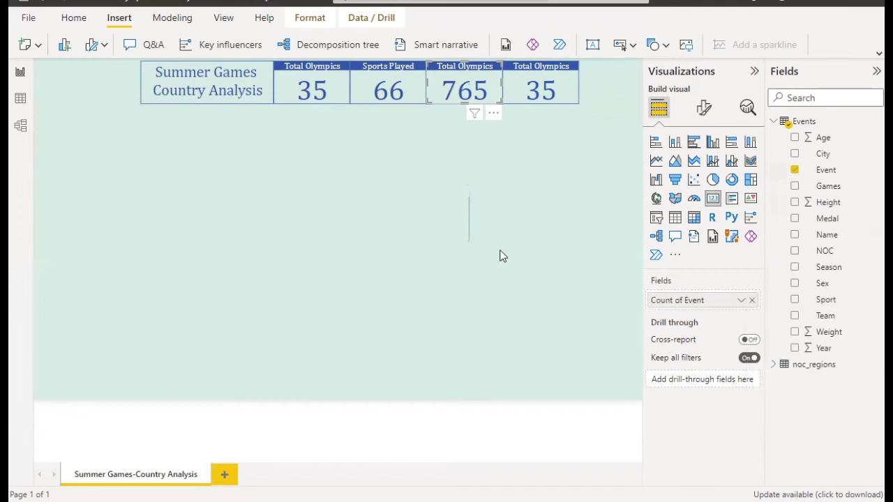
- Change the title text of the third card to "Total Events"
{"action": "left_click", "coordinate": [702, 111]}
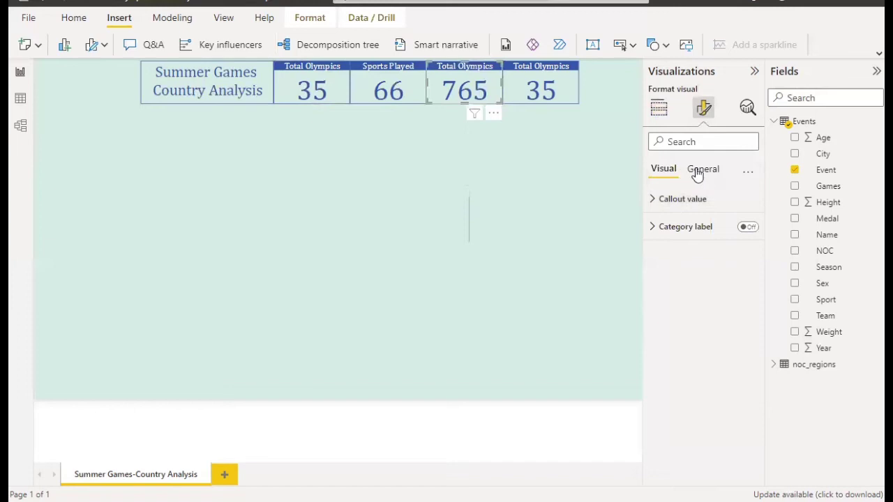
{"action": "left_click", "coordinate": [699, 171]}
{"action": "left_click", "coordinate": [673, 233]}
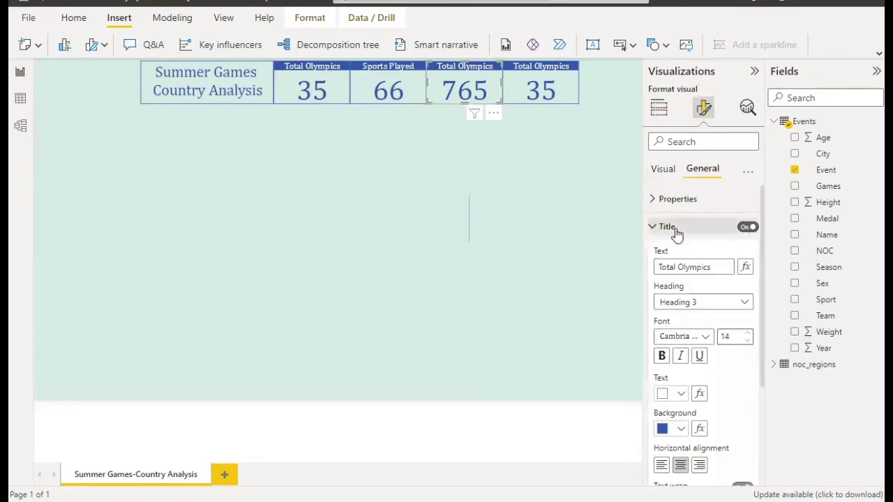
{"action": "double_click", "coordinate": [699, 265]}
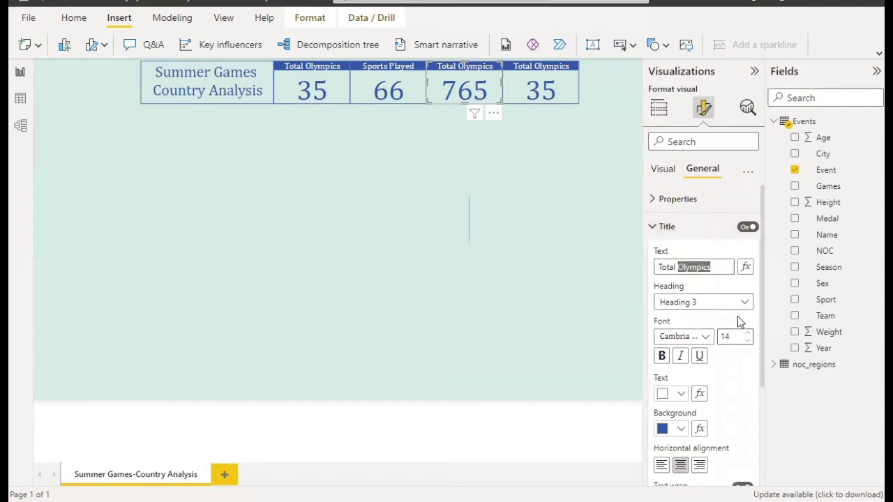
{"action": "type", "text": "Evn"}
{"action": "key", "text": "BackSpace"}
{"action": "type", "text": "e"}
{"action": "key", "text": "BackSpace"}
{"action": "type", "text": "e"}
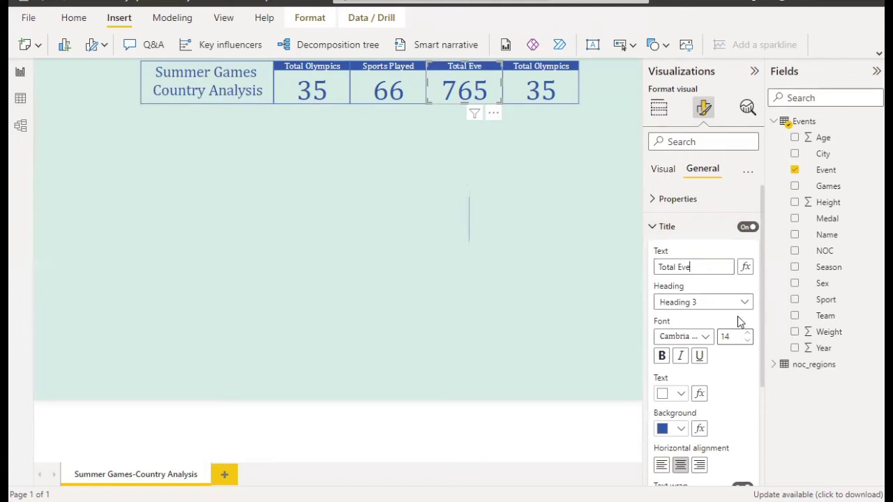
{"action": "type", "text": "nts"}
{"action": "left_click", "coordinate": [528, 88]}
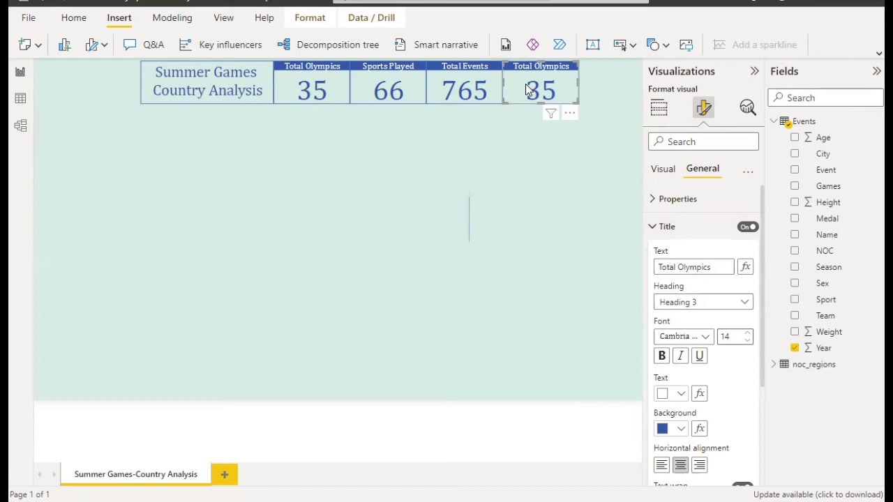
{"action": "left_click", "coordinate": [506, 174]}
- Examine the distinct values of the Medal column in the Events table's data
{"action": "left_click", "coordinate": [522, 82]}
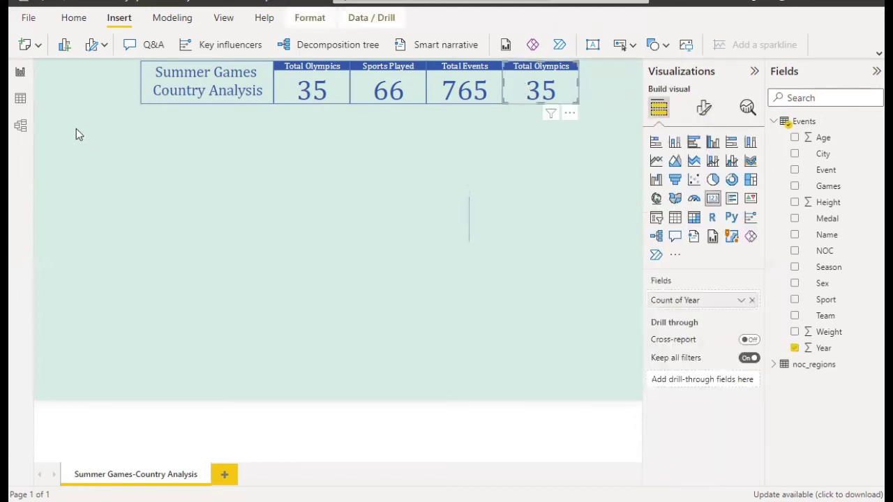
{"action": "left_click", "coordinate": [20, 98]}
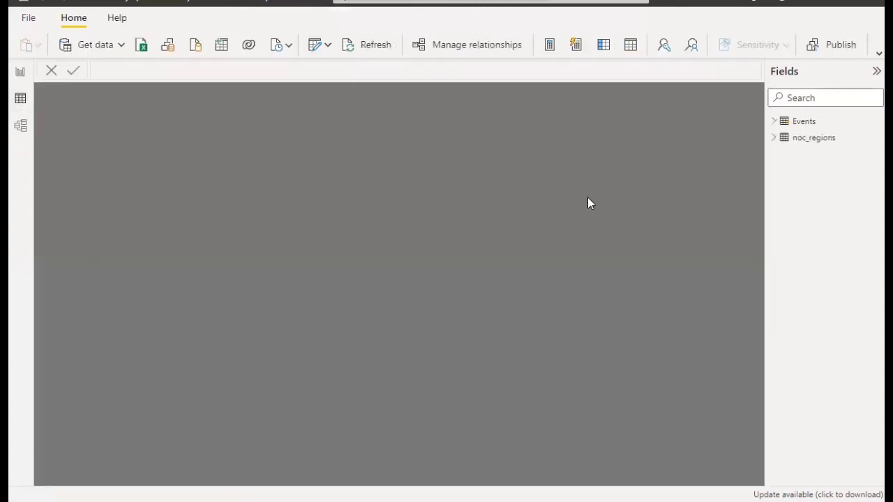
{"action": "left_click", "coordinate": [803, 125]}
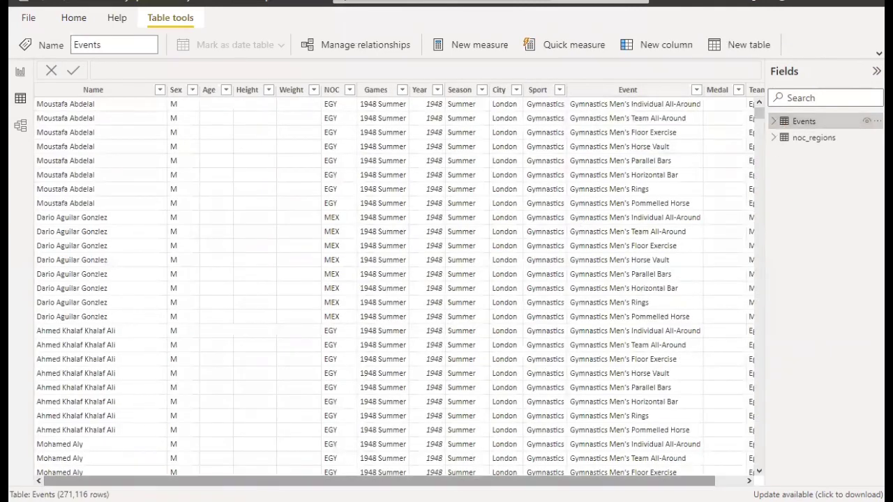
{"action": "left_click_drag", "start_coordinate": [541, 481], "coordinate": [571, 481]}
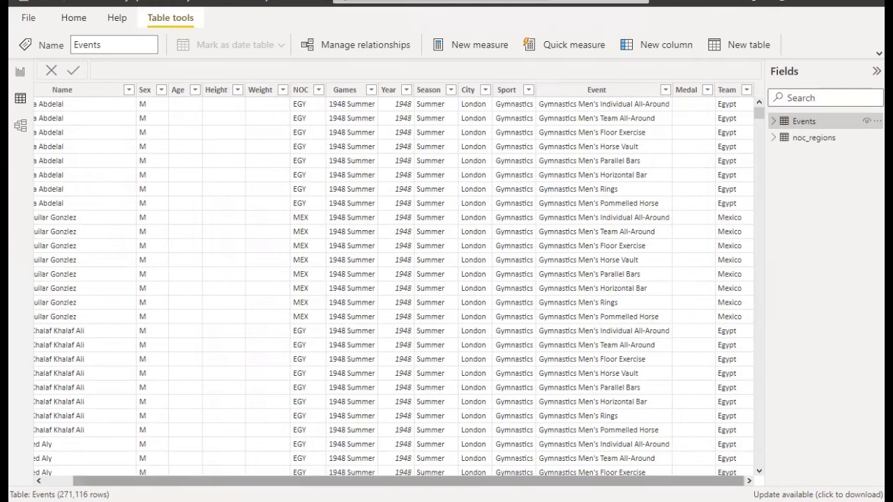
{"action": "mouse_move", "coordinate": [670, 481]}
{"action": "left_mouse_down"}
{"action": "mouse_move", "coordinate": [649, 481]}
{"action": "mouse_move", "coordinate": [671, 481]}
{"action": "left_mouse_up"}
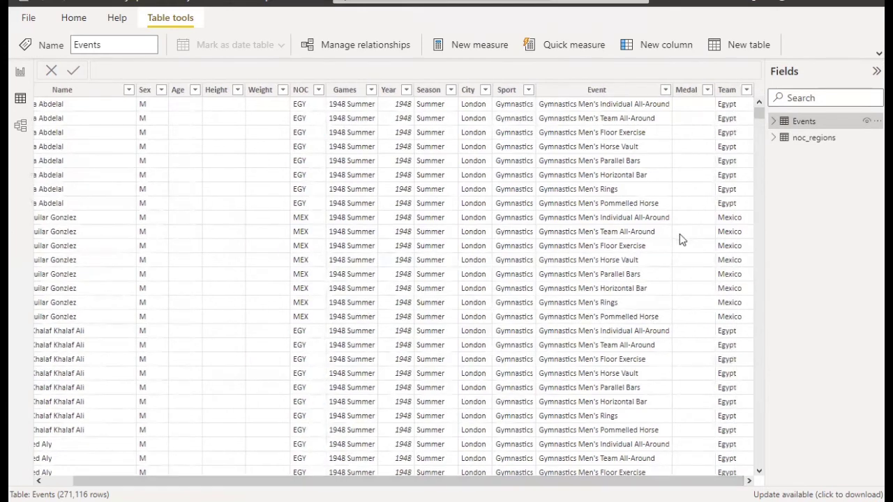
{"action": "left_click", "coordinate": [705, 94]}
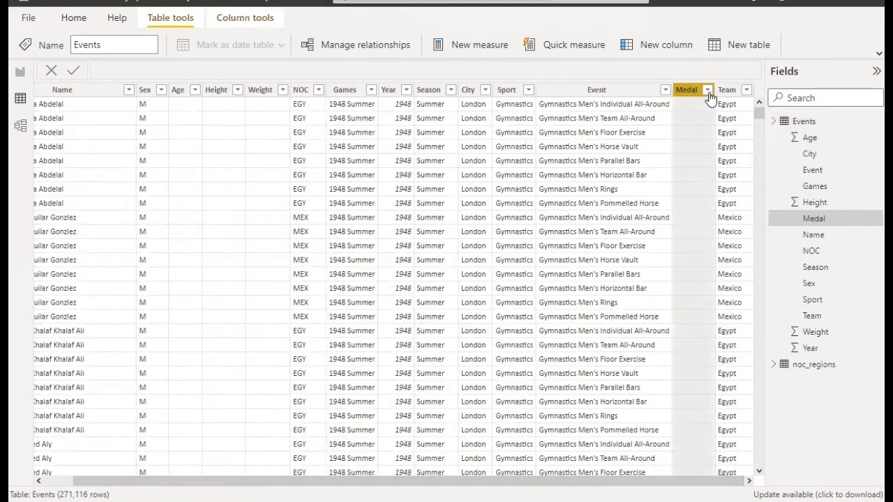
{"action": "left_click", "coordinate": [707, 91]}
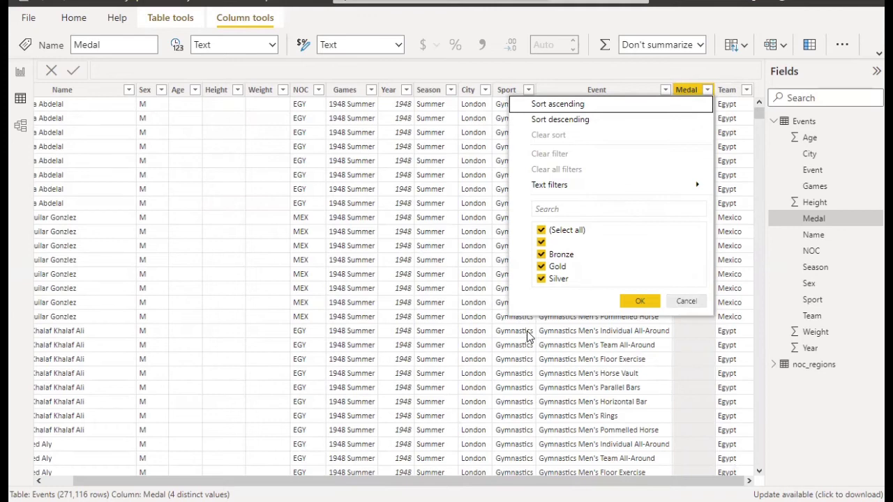
{"action": "left_click", "coordinate": [565, 327]}
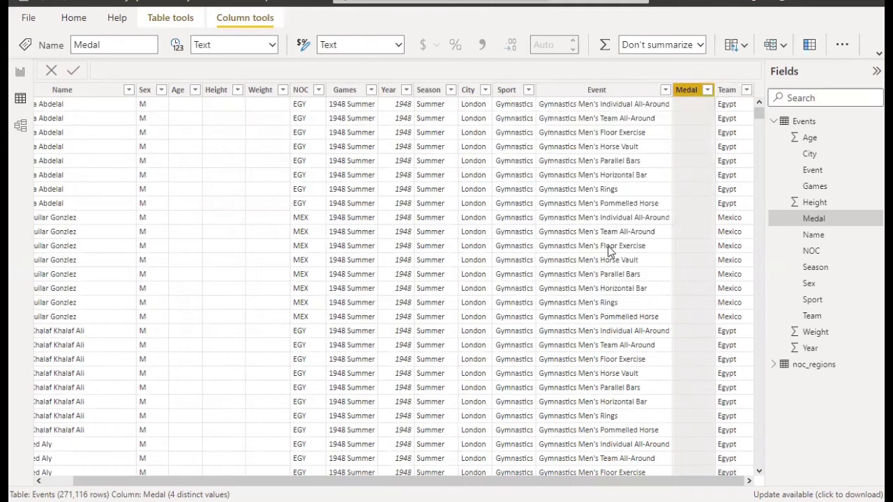
- Add a calculated column named M Medal to the Events table, starting its IF formula with 1 where Events[Medal] = "Gold"
{"action": "right_click", "coordinate": [810, 218]}
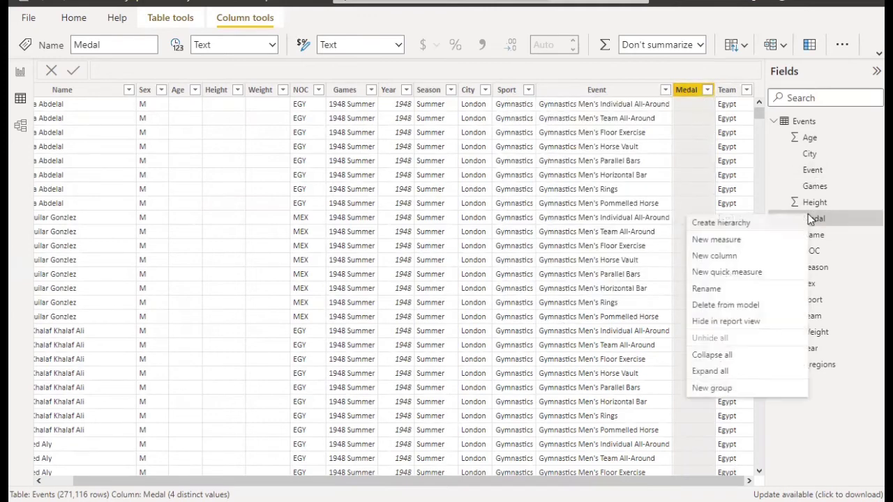
{"action": "left_click", "coordinate": [730, 256]}
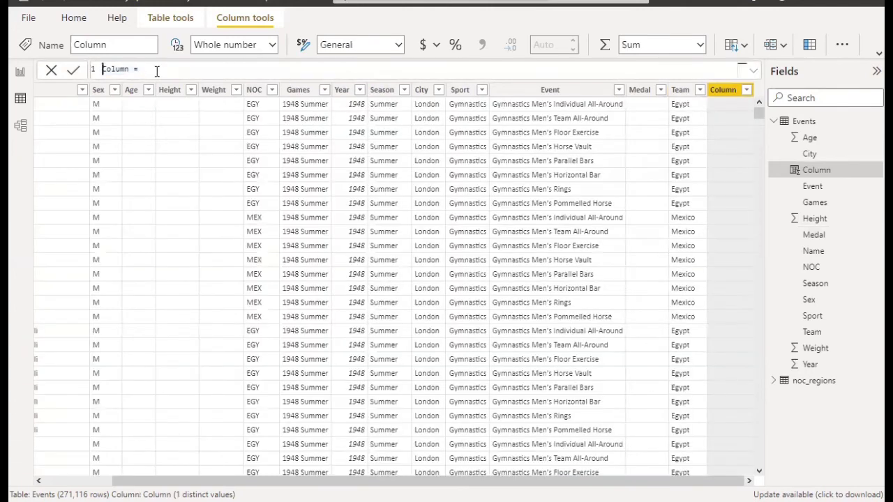
{"action": "type", "text": "M Medal = if("}
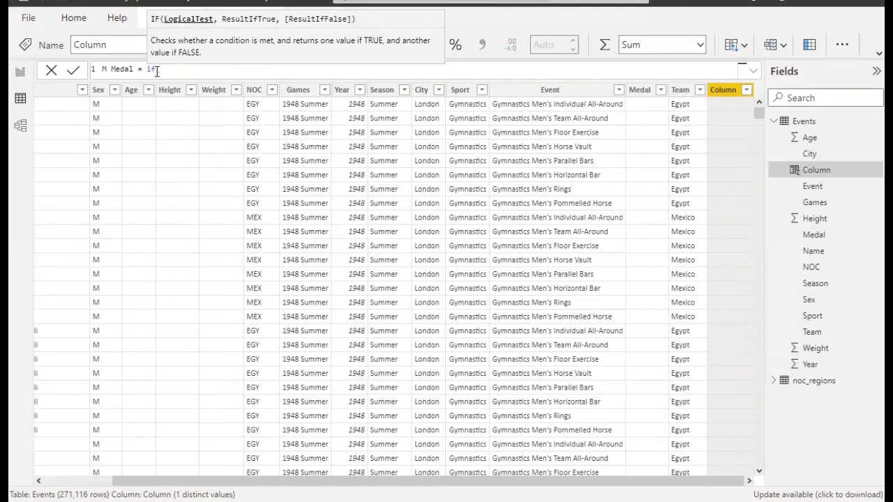
{"action": "type", "text": "med"}
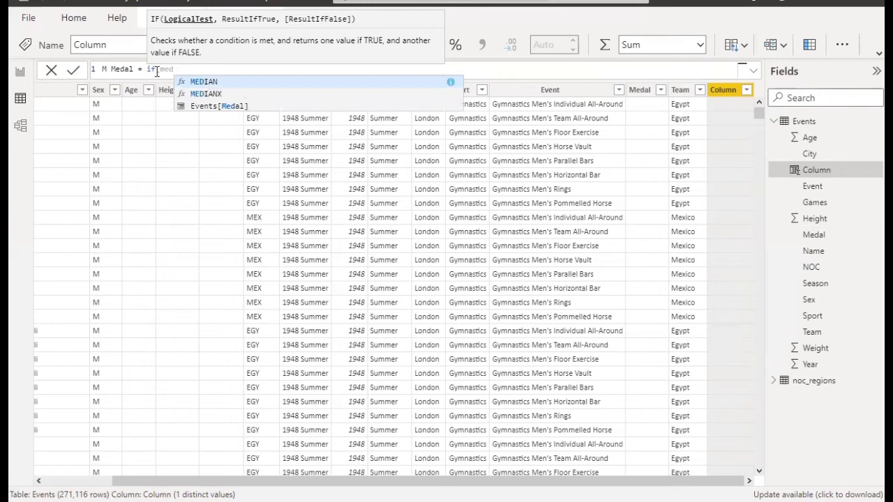
{"action": "key", "text": "Down"}
{"action": "key", "text": "Down"}
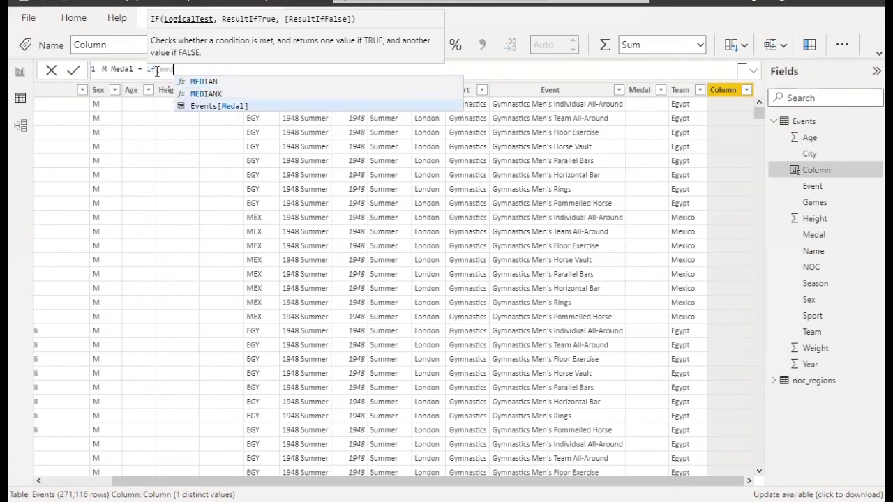
{"action": "key", "text": "Tab"}
{"action": "type", "text": "= \"Gold\""}
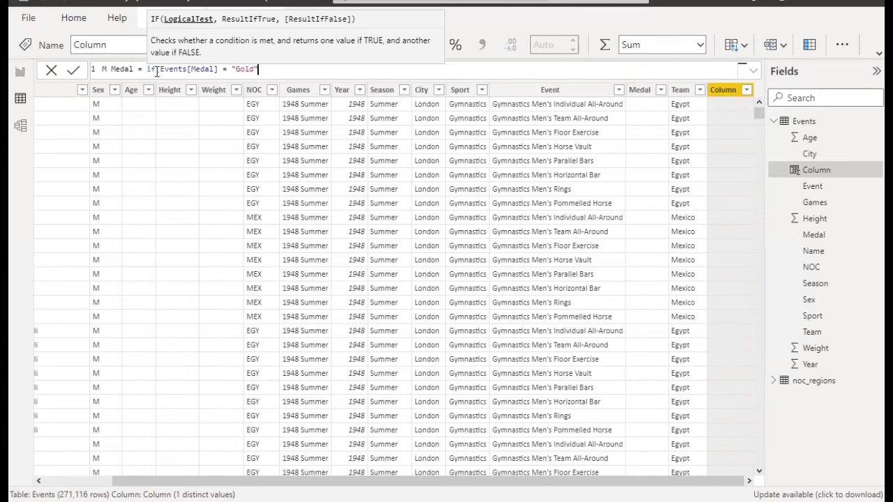
{"action": "type", "text": ","}
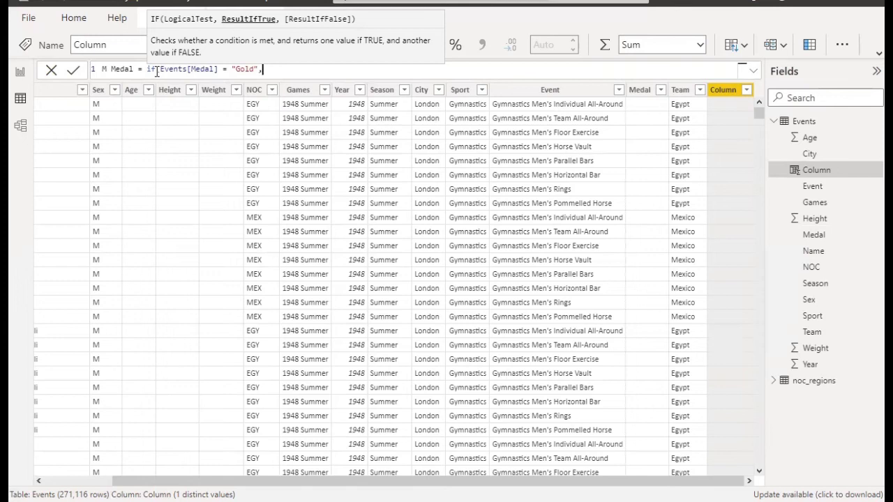
{"action": "key", "text": "Home"}
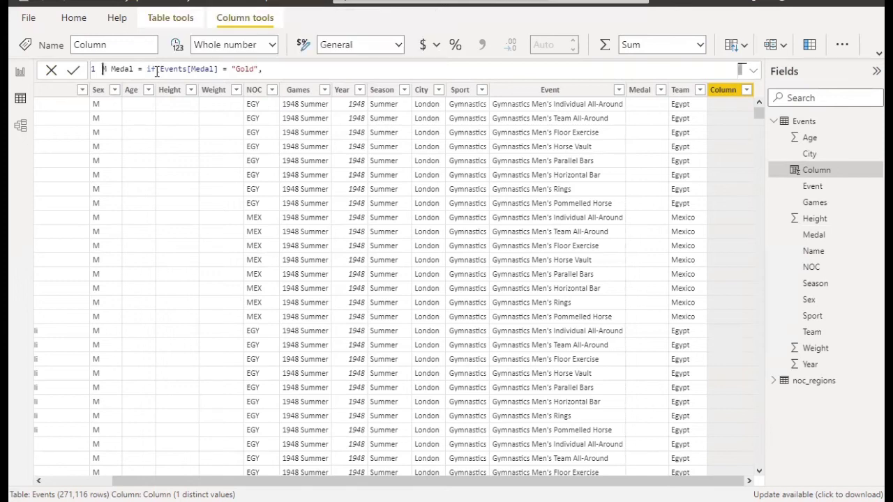
{"action": "left_click", "coordinate": [303, 72]}
{"action": "type", "text": "1,"}
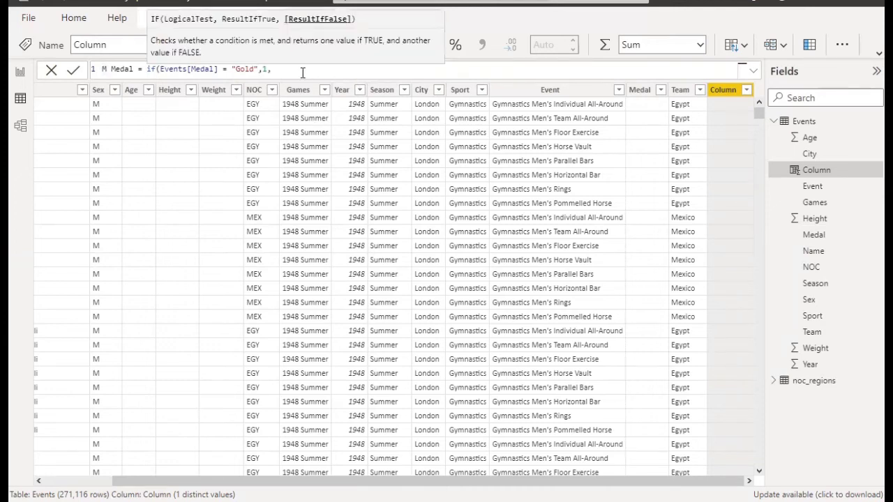
- Extend the M Medal formula with a nested IF that returns 2 where Events[Medal] = "Silver"
{"action": "type", "text": "IF("}
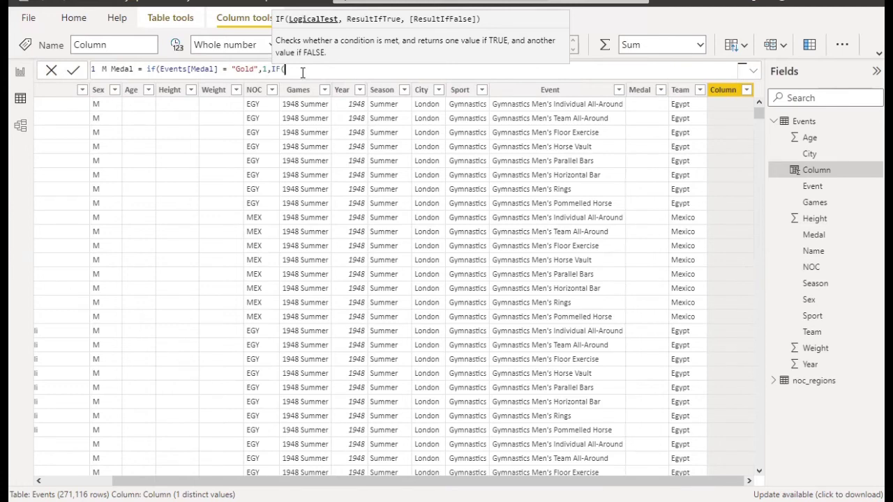
{"action": "type", "text": "med"}
{"action": "key", "text": "Down"}
{"action": "key", "text": "Down"}
{"action": "key", "text": "Tab"}
{"action": "type", "text": "= \"Silver\","}
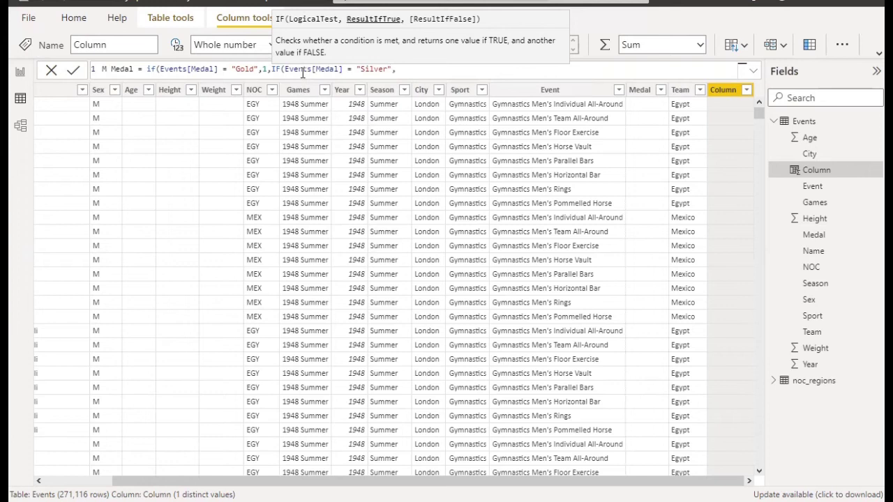
{"action": "type", "text": "2,I"}
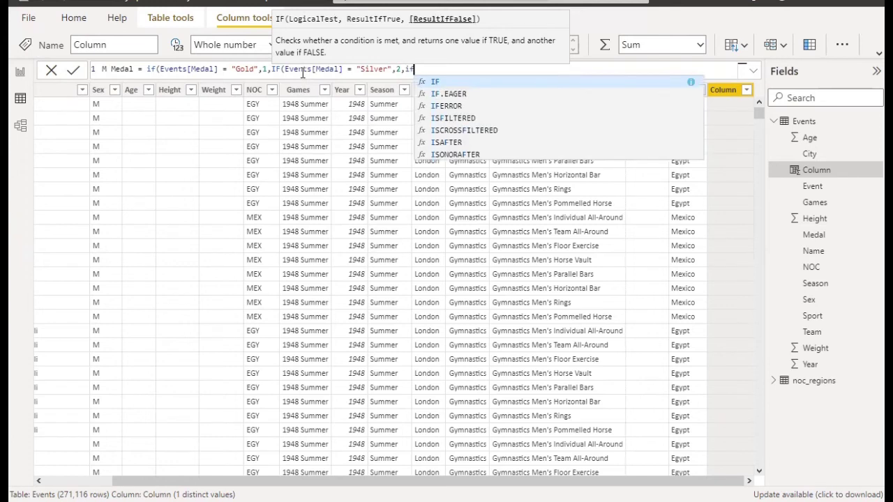
- Complete the M Medal formula with a nested IF returning 3 where Events[Medal] = "Bronze" and 0 otherwise, and commit the column
{"action": "type", "text": "F(med"}
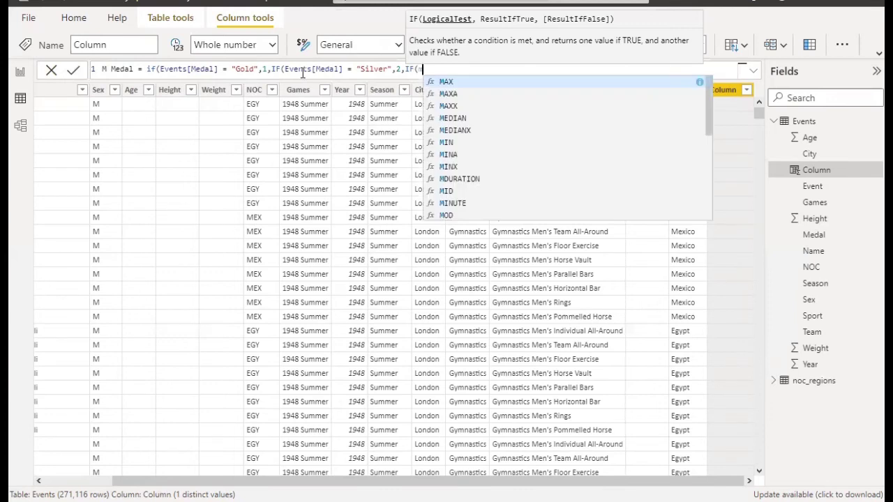
{"action": "key", "text": "Down"}
{"action": "key", "text": "Down"}
{"action": "key", "text": "Tab"}
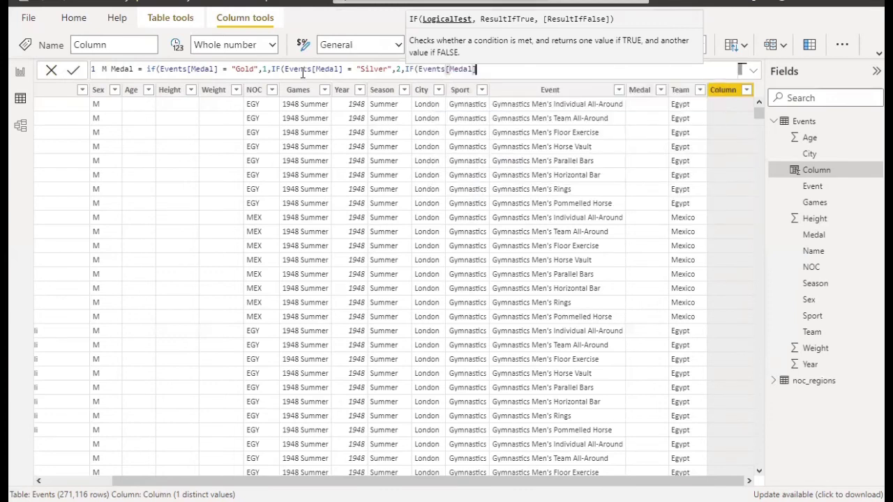
{"action": "type", "text": "= \"Bronze\""}
{"action": "key", "text": "BackSpace"}
{"action": "type", "text": ", 3"}
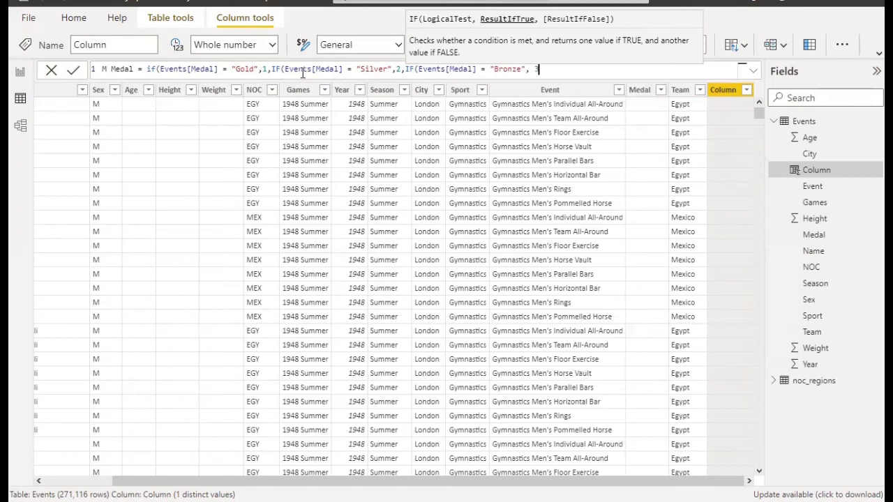
{"action": "type", "text": ","}
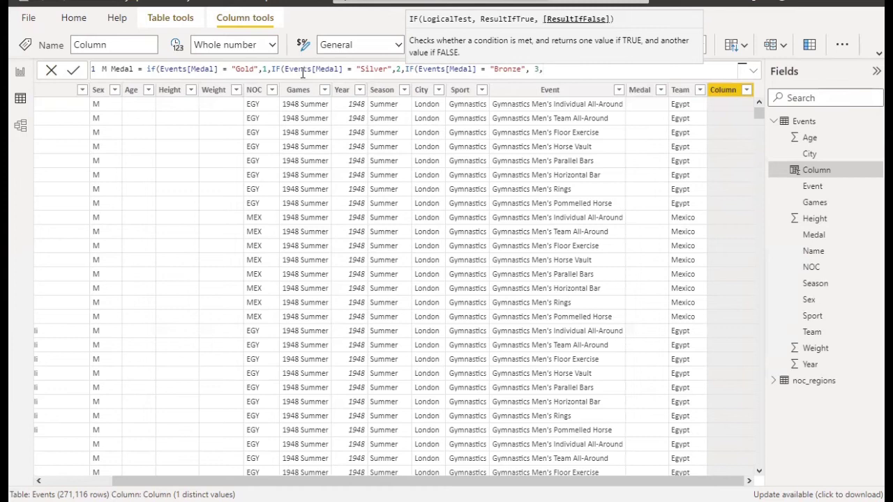
{"action": "type", "text": "0))"}
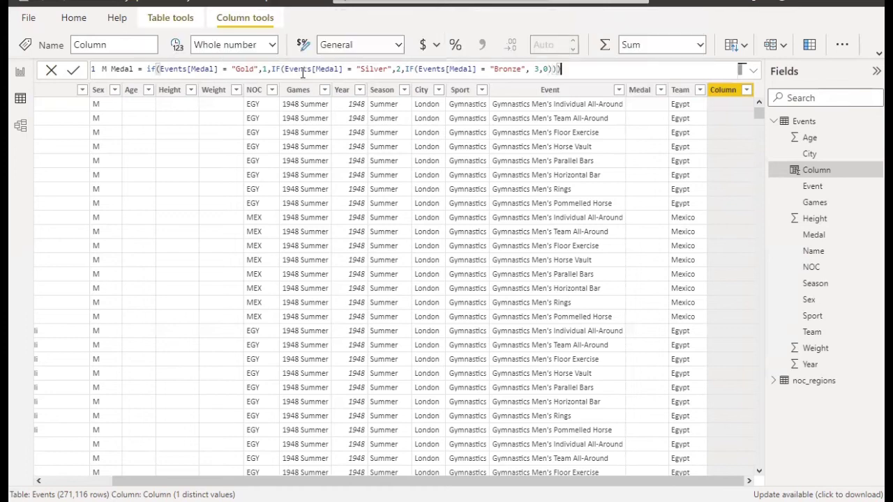
{"action": "key", "text": "Return"}
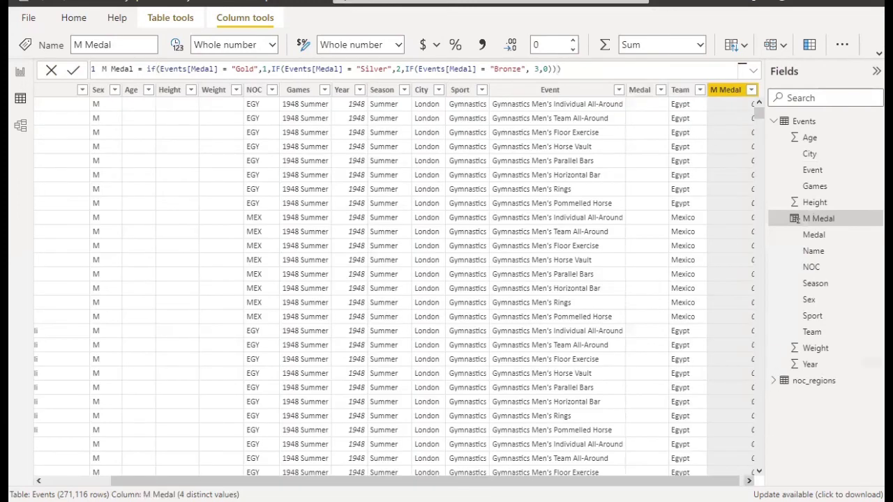
- Filter the Medal column to Gold only and check the matching values in the M Medal column
{"action": "left_click", "coordinate": [749, 481]}
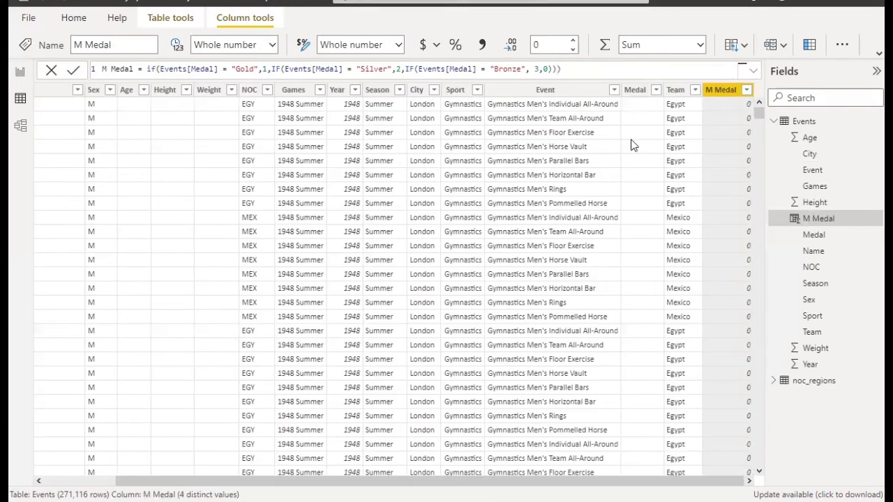
{"action": "left_click", "coordinate": [656, 90]}
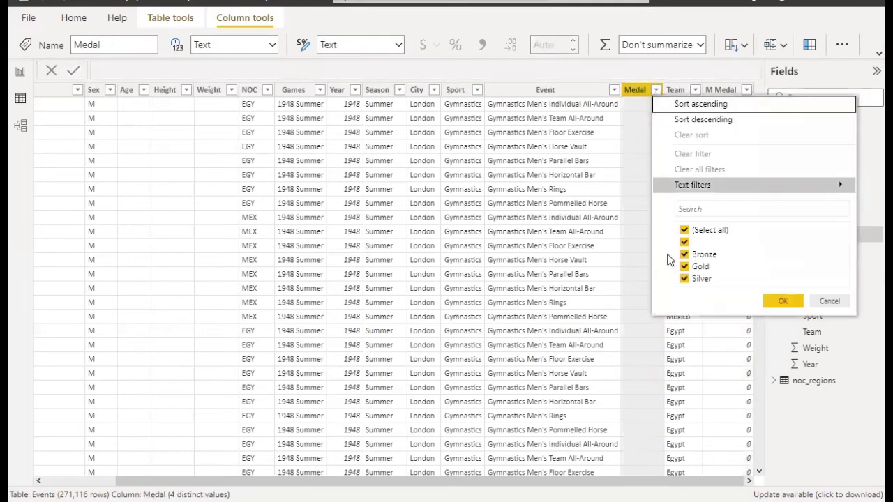
{"action": "left_click", "coordinate": [684, 231]}
{"action": "left_click", "coordinate": [684, 266]}
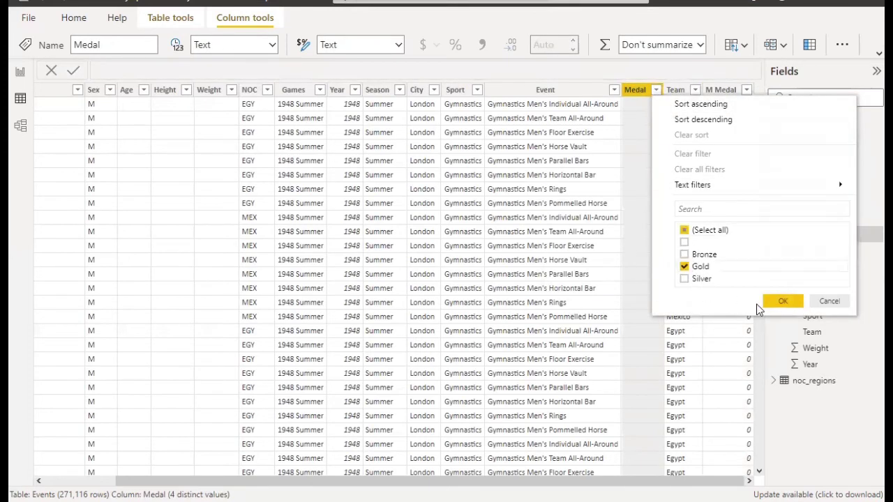
{"action": "left_click", "coordinate": [783, 302]}
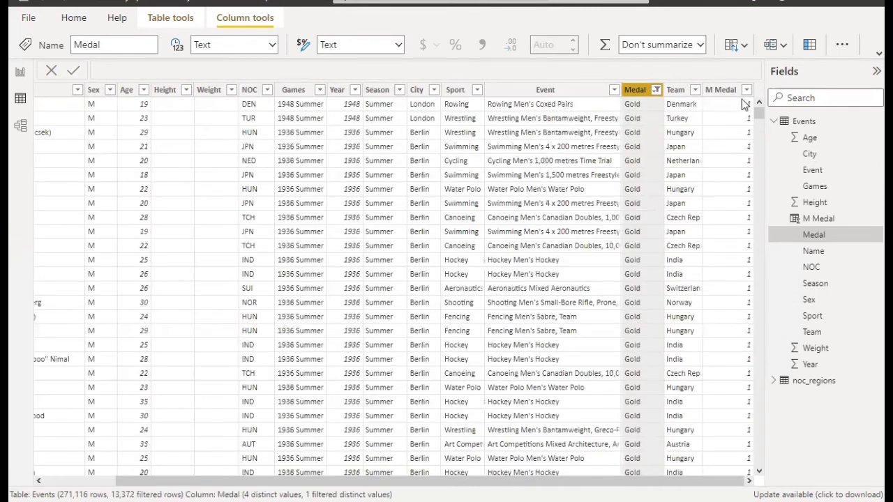
{"action": "left_click", "coordinate": [746, 92]}
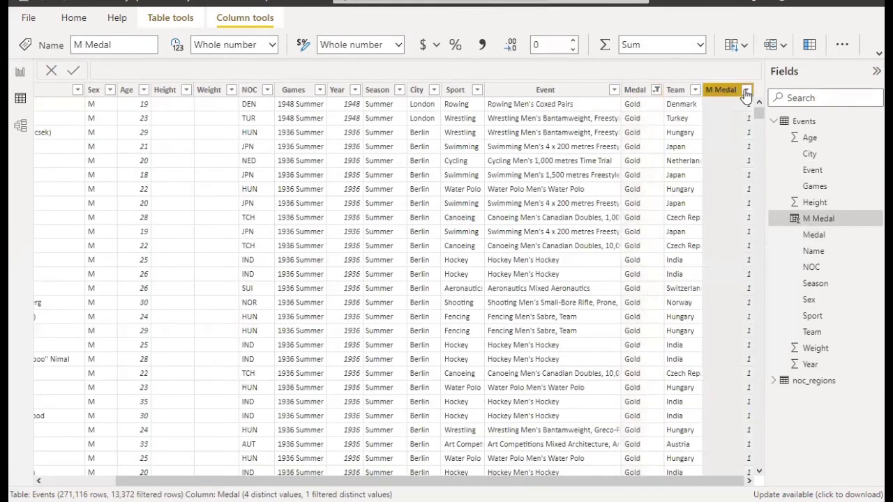
{"action": "left_click", "coordinate": [639, 279]}
- Switch the Medal column's filter to Bronze only and check the distinct values of the M Medal column
{"action": "left_click", "coordinate": [656, 90]}
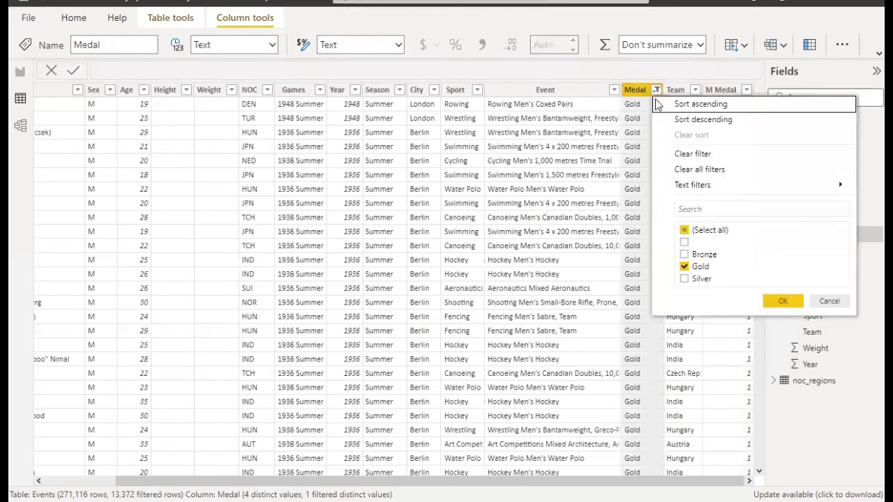
{"action": "left_click", "coordinate": [684, 266]}
{"action": "left_click", "coordinate": [684, 255]}
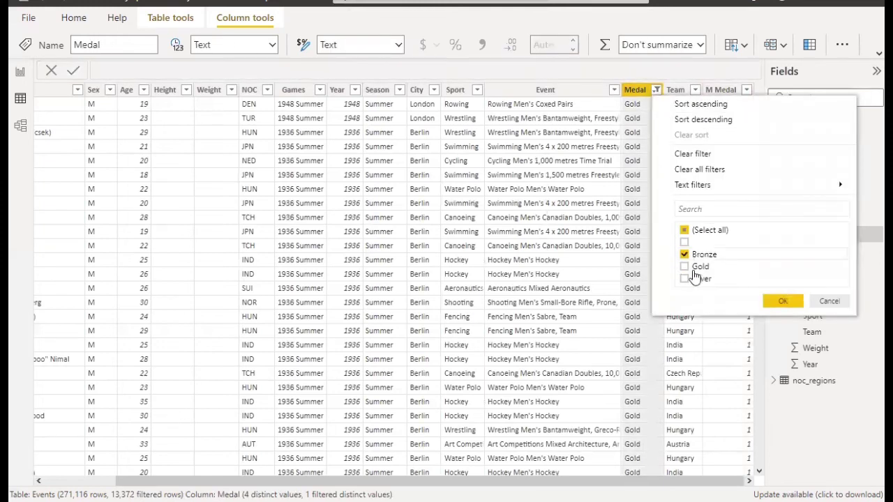
{"action": "left_click", "coordinate": [782, 302]}
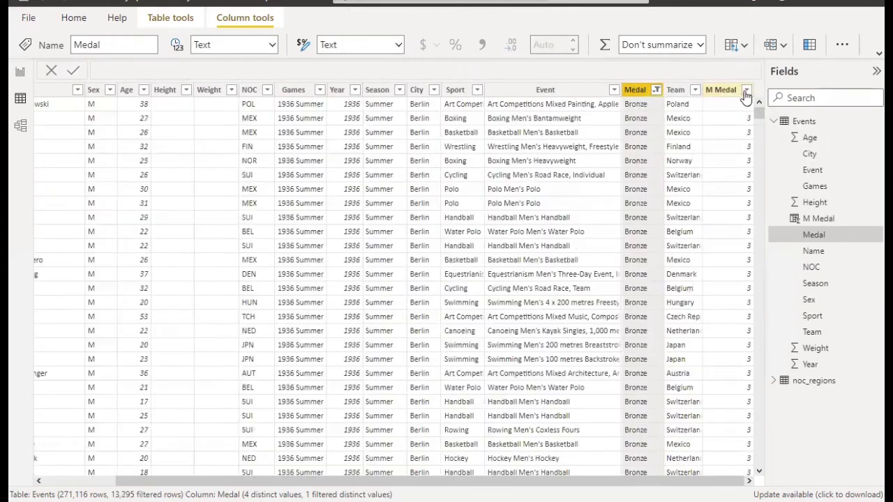
{"action": "left_click", "coordinate": [745, 92]}
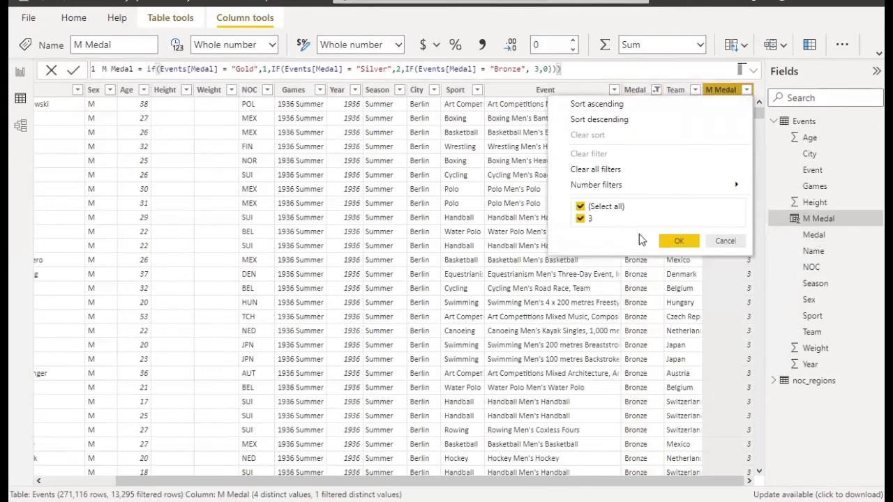
{"action": "left_click", "coordinate": [724, 242]}
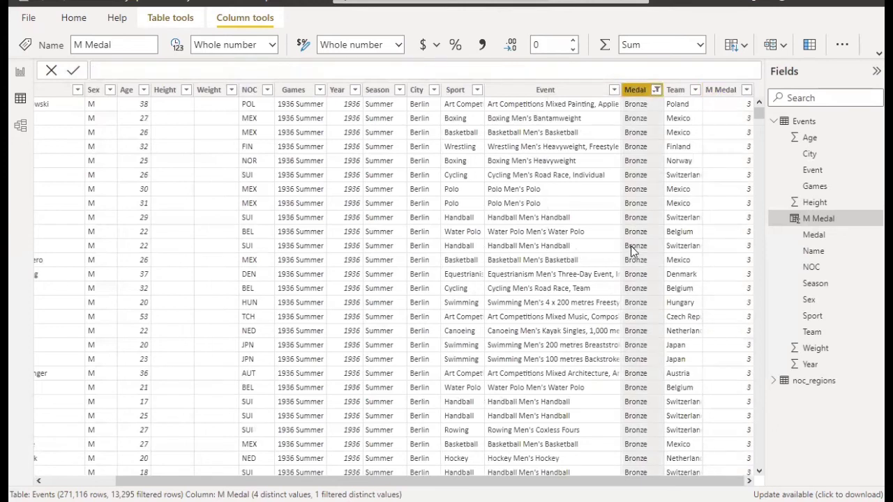
- Reset the Medal column's filter to include all values
{"action": "left_click", "coordinate": [683, 231]}
{"action": "left_click", "coordinate": [684, 230]}
{"action": "left_click", "coordinate": [684, 230]}
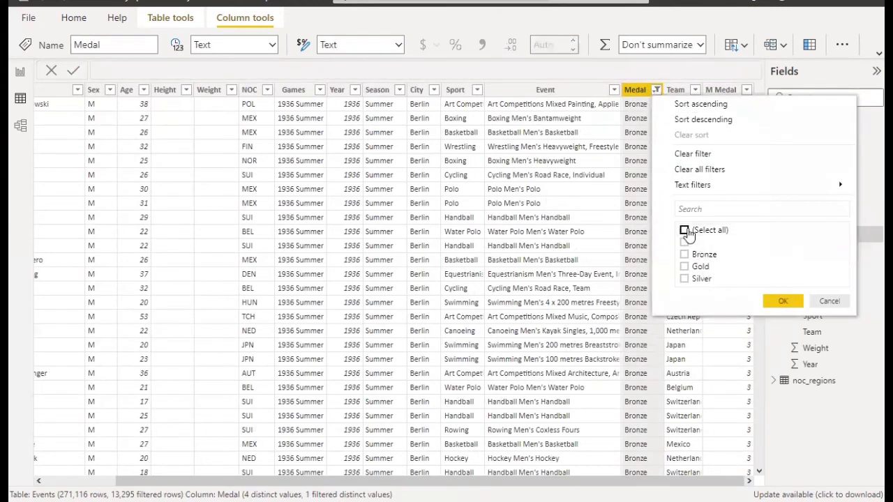
{"action": "left_click", "coordinate": [780, 301]}
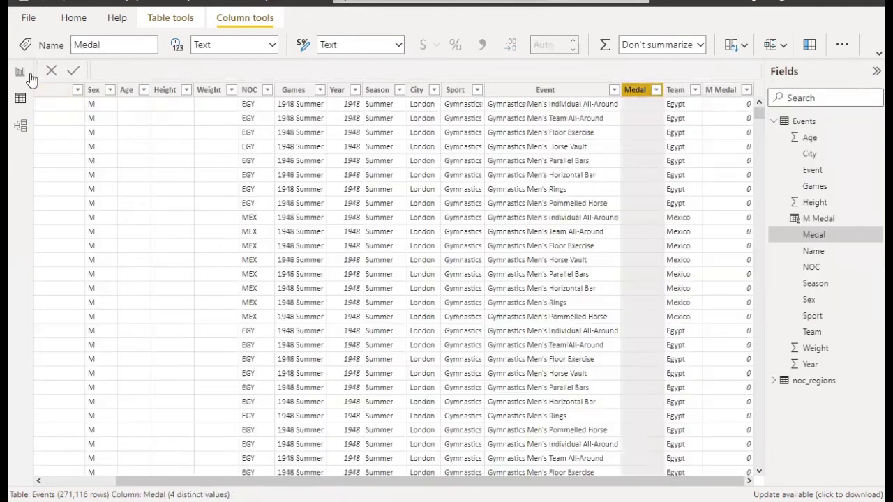
- Replace the Year field in the report's fourth card with M Medal and open the field's summarization options
{"action": "left_click", "coordinate": [21, 72]}
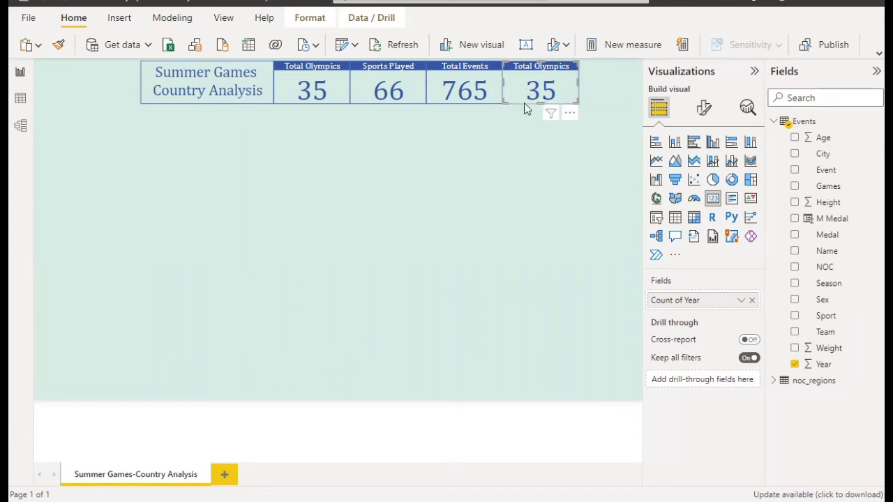
{"action": "left_click", "coordinate": [795, 364]}
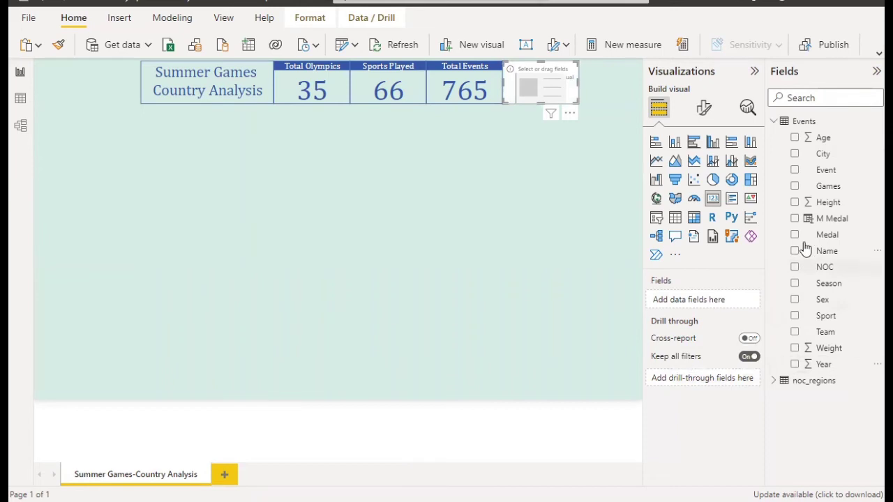
{"action": "left_click", "coordinate": [794, 219]}
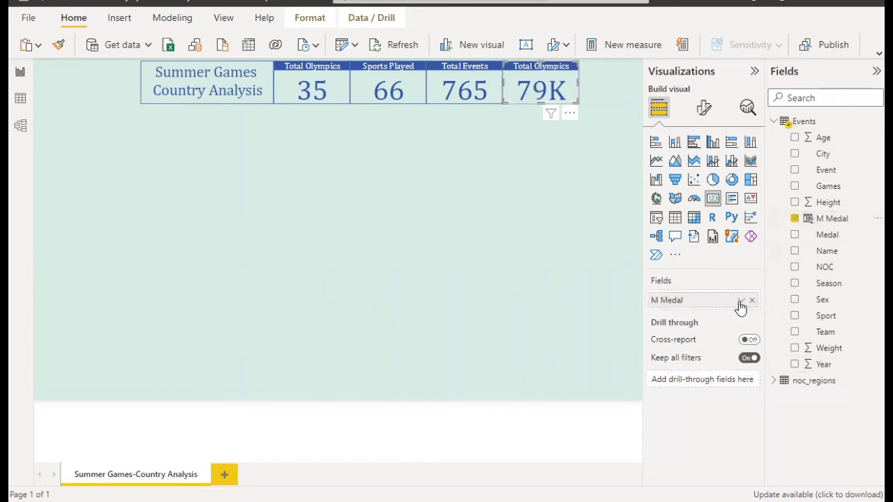
{"action": "left_click", "coordinate": [741, 301]}
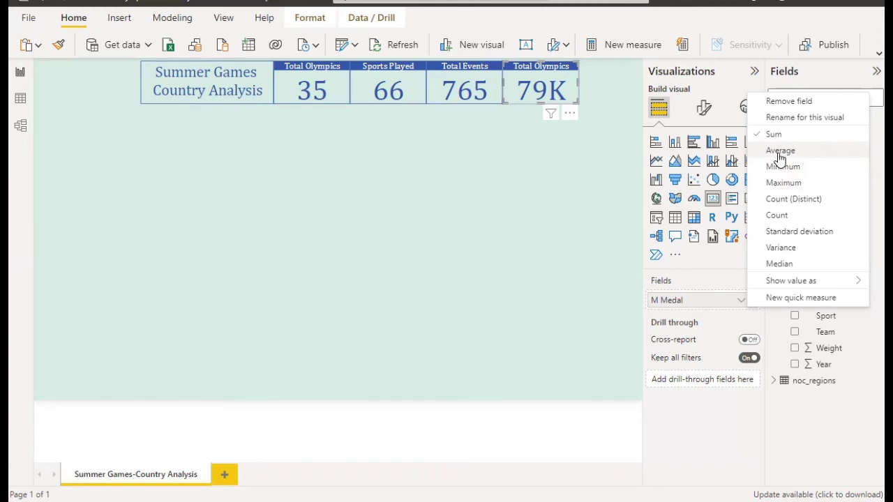
- Change the title of the report's fourth card to Total Medals
{"action": "left_click", "coordinate": [703, 108]}
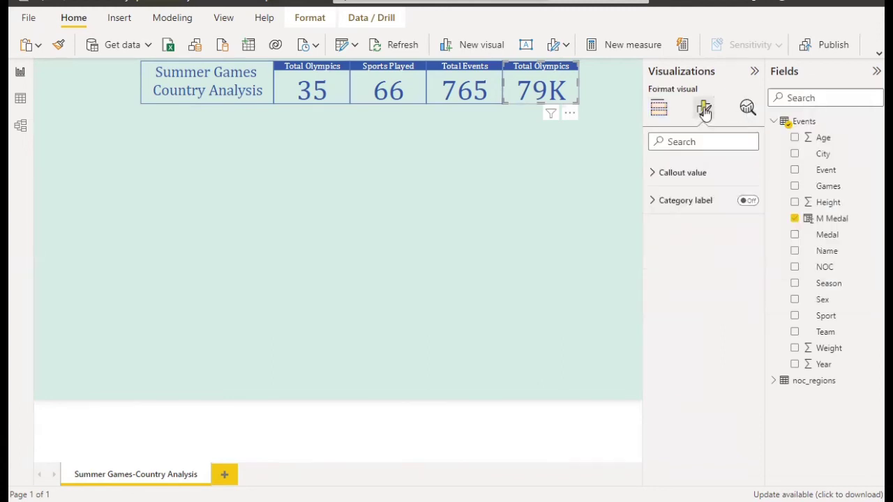
{"action": "left_click", "coordinate": [703, 170]}
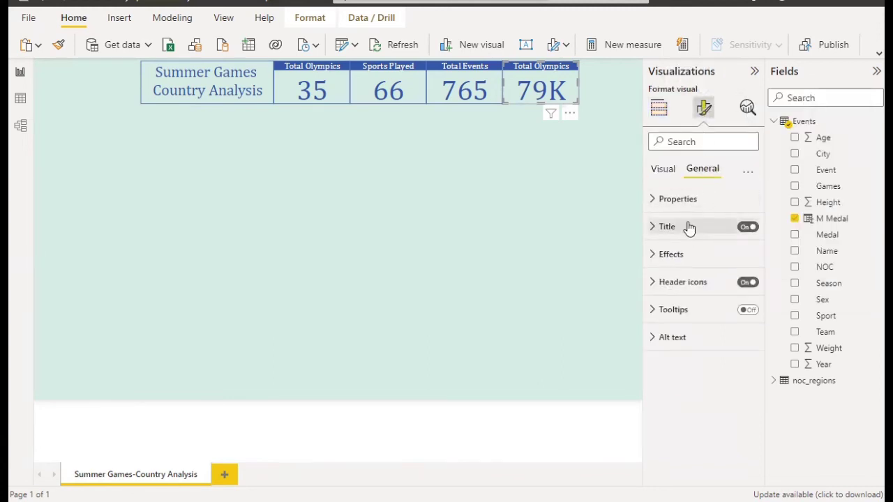
{"action": "left_click", "coordinate": [688, 227]}
{"action": "left_click_drag", "start_coordinate": [711, 267], "coordinate": [679, 268]}
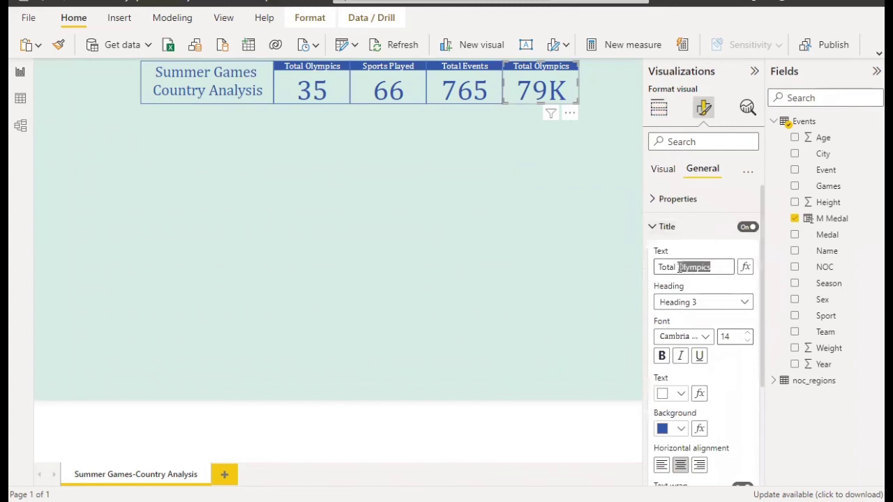
{"action": "type", "text": "Meda"}
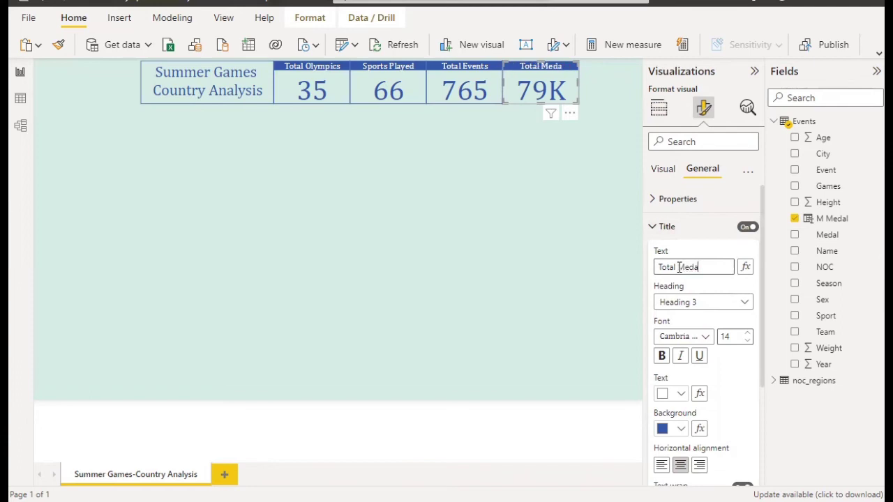
{"action": "type", "text": "ls"}
- Try Count (Distinct) as the Total Medals card's summarization of M Medal, and switch it to Count
{"action": "left_click", "coordinate": [666, 112]}
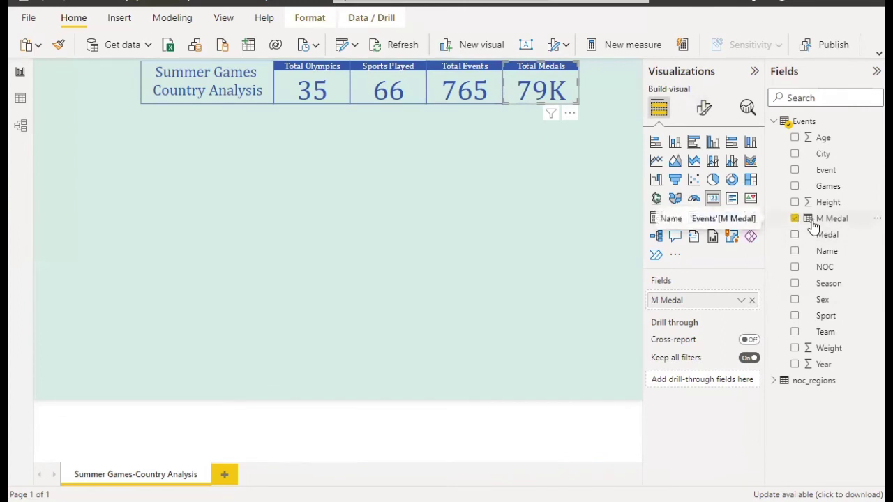
{"action": "left_click", "coordinate": [740, 300]}
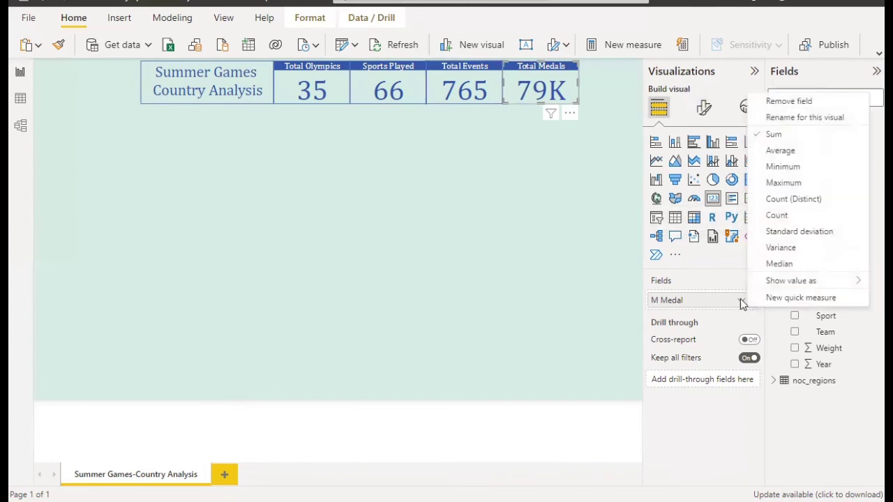
{"action": "left_click", "coordinate": [767, 199]}
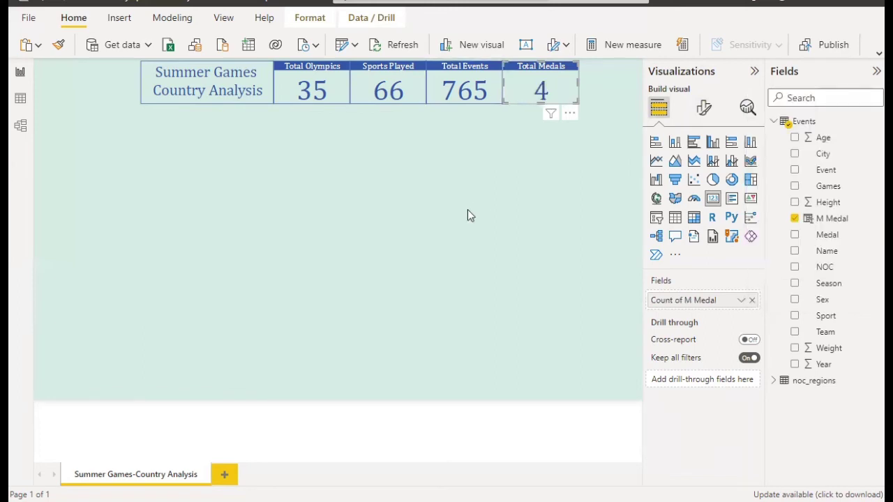
{"action": "left_click", "coordinate": [740, 300]}
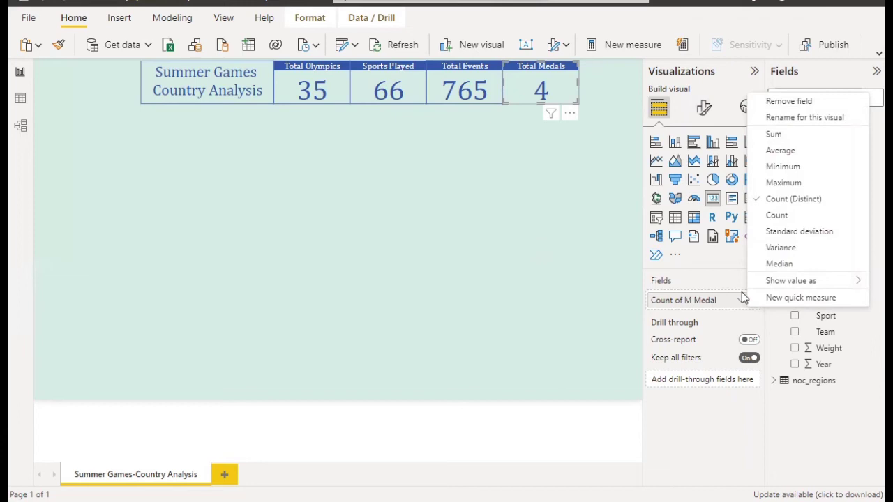
{"action": "left_click", "coordinate": [770, 216]}
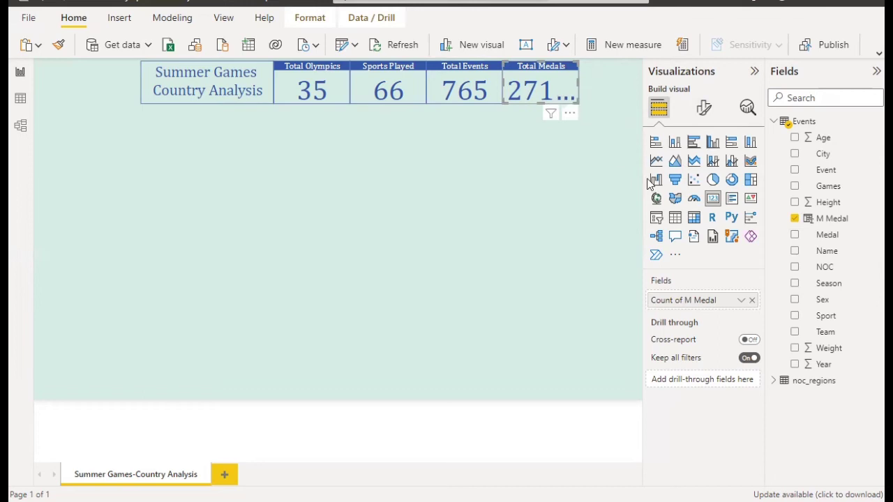
- Cut the nested Silver and Bronze conditions out of the M Medal column's formula in the Events data table, keeping them copied
{"action": "right_click", "coordinate": [830, 220]}
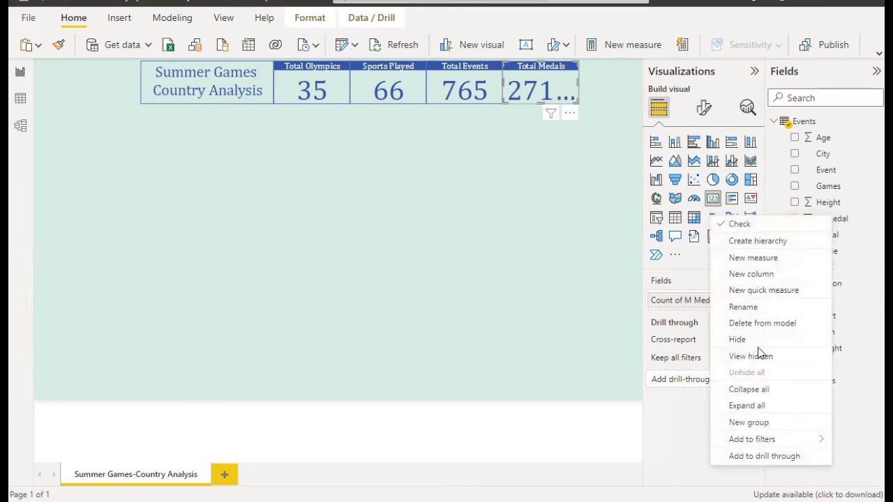
{"action": "left_click", "coordinate": [19, 105]}
{"action": "left_click", "coordinate": [20, 98]}
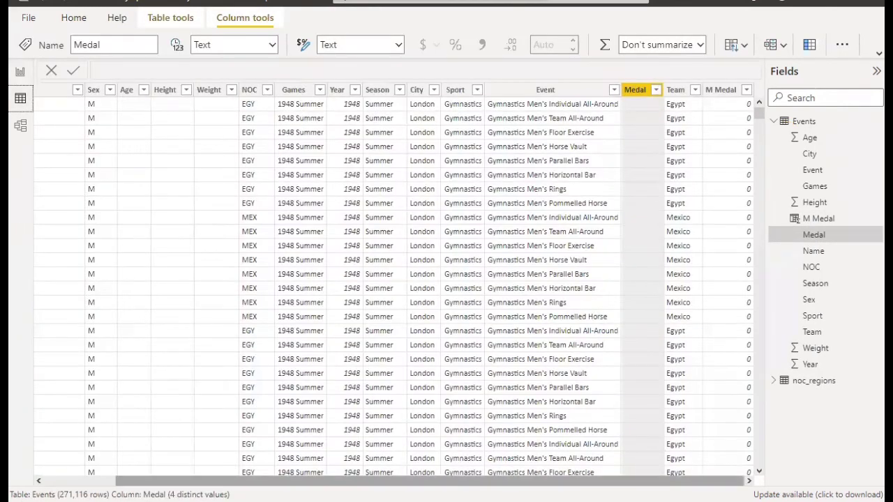
{"action": "left_click", "coordinate": [733, 96]}
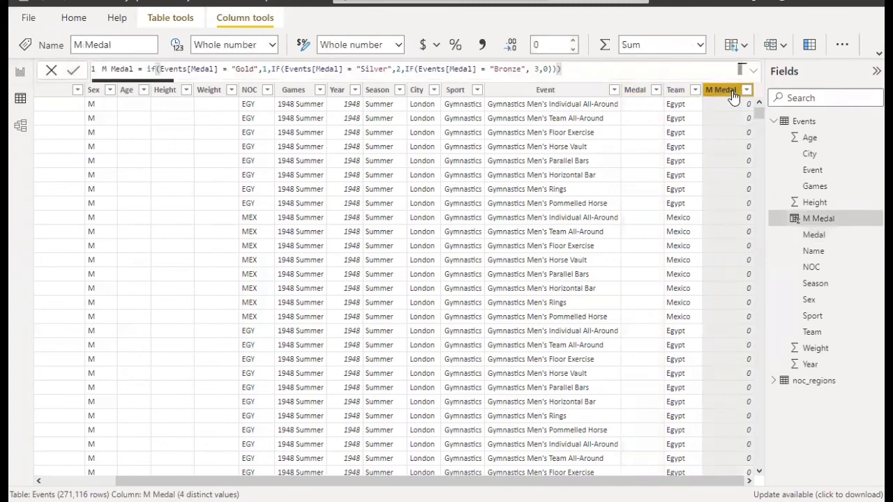
{"action": "left_click_drag", "start_coordinate": [562, 69], "coordinate": [408, 69]}
{"action": "left_click_drag", "start_coordinate": [346, 69], "coordinate": [271, 69]}
{"action": "key", "text": "ctrl+c"}
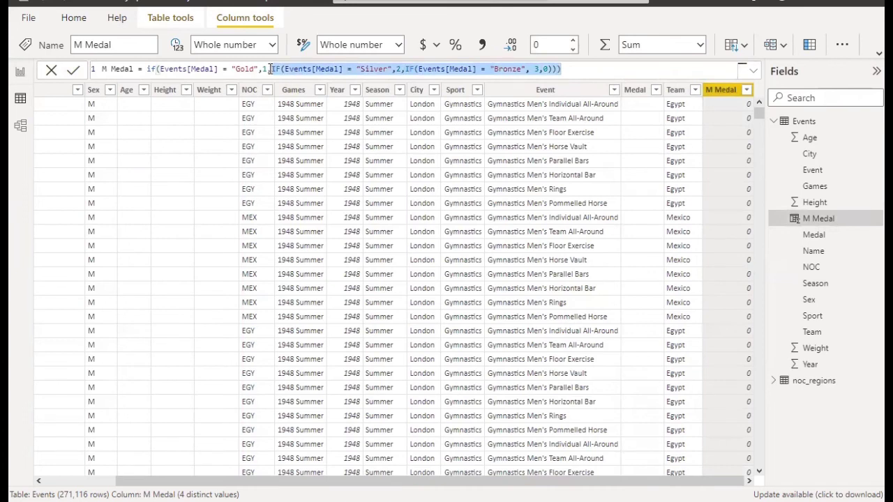
{"action": "key", "text": "BackSpace"}
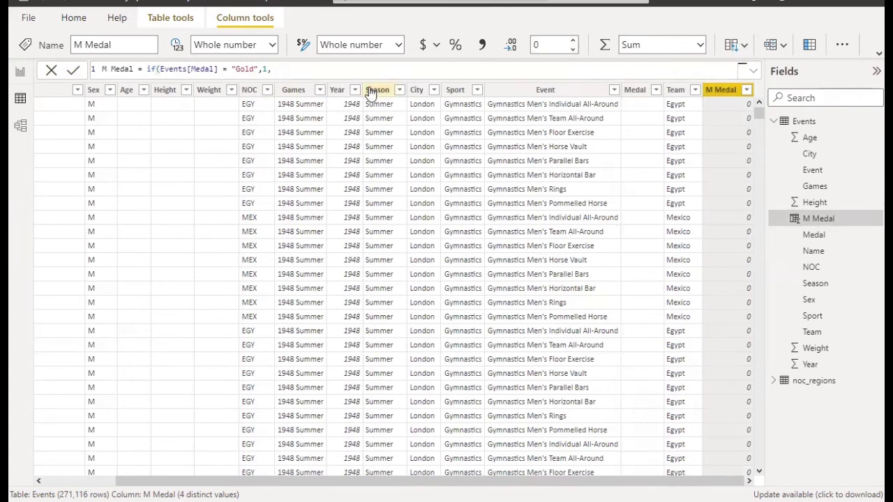
- Rename the M Medal column M MedalGold and complete its formula as if(Events[Medal] = "Gold",1,0)
{"action": "type", "text": "0"}
{"action": "left_click", "coordinate": [134, 69]}
{"action": "type", "text": "Gold"}
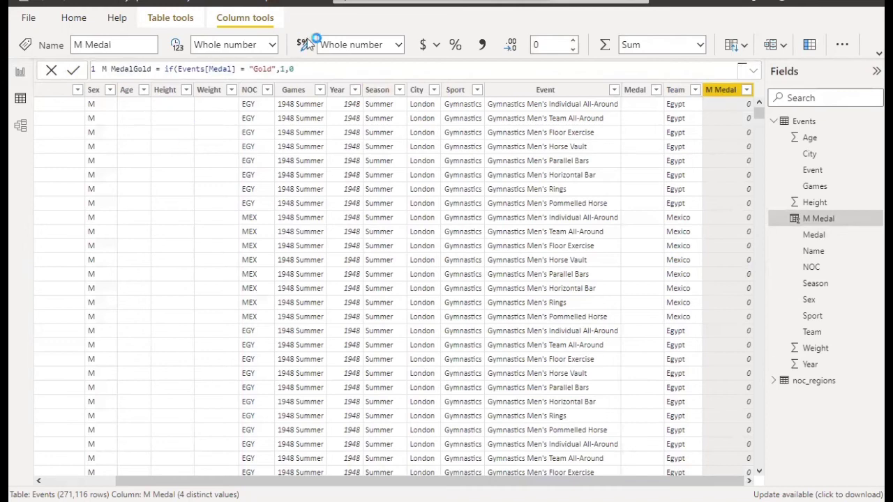
{"action": "key", "text": "Return"}
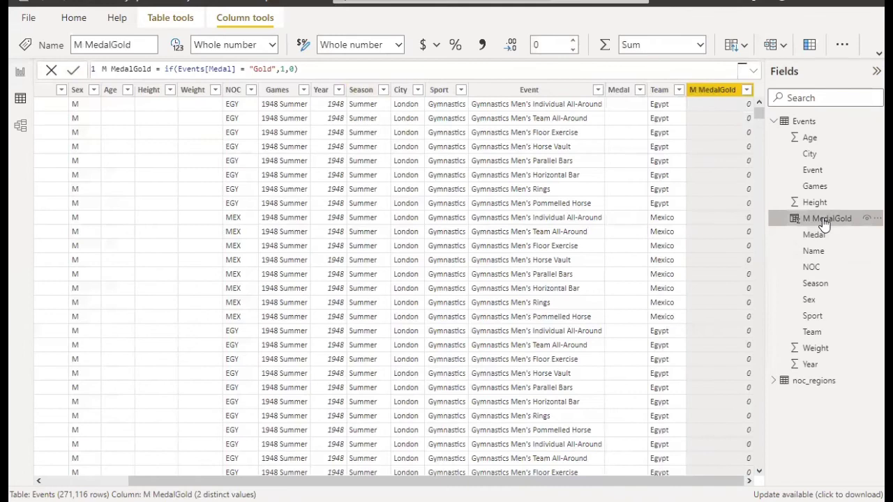
- Add a calculated column named M MedalSilver to the Events table, reusing the copied Silver and Bronze conditions as its formula
{"action": "right_click", "coordinate": [823, 220]}
{"action": "left_click", "coordinate": [765, 260]}
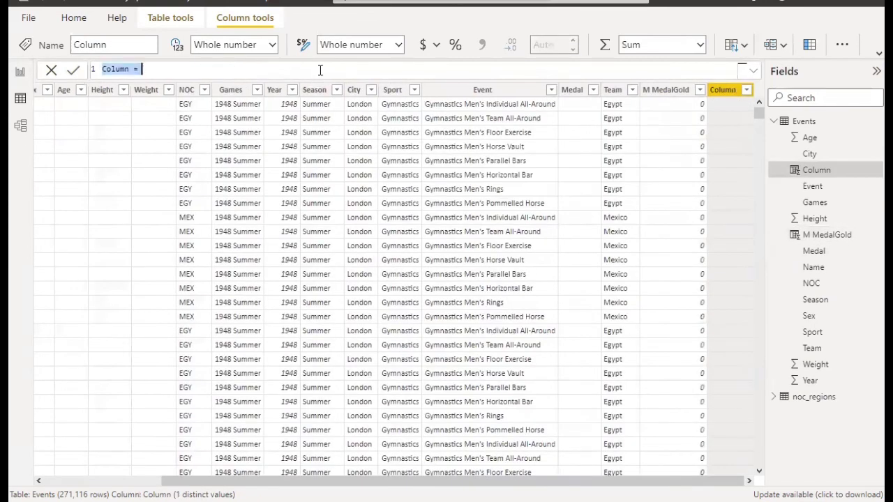
{"action": "key", "text": "ctrl+v"}
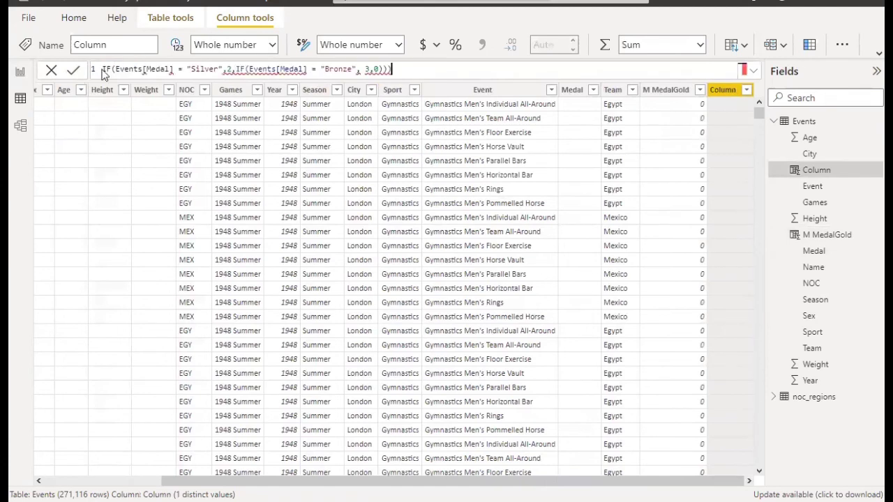
{"action": "left_click", "coordinate": [105, 69]}
{"action": "type", "text": "M"}
{"action": "type", "text": " Meda"}
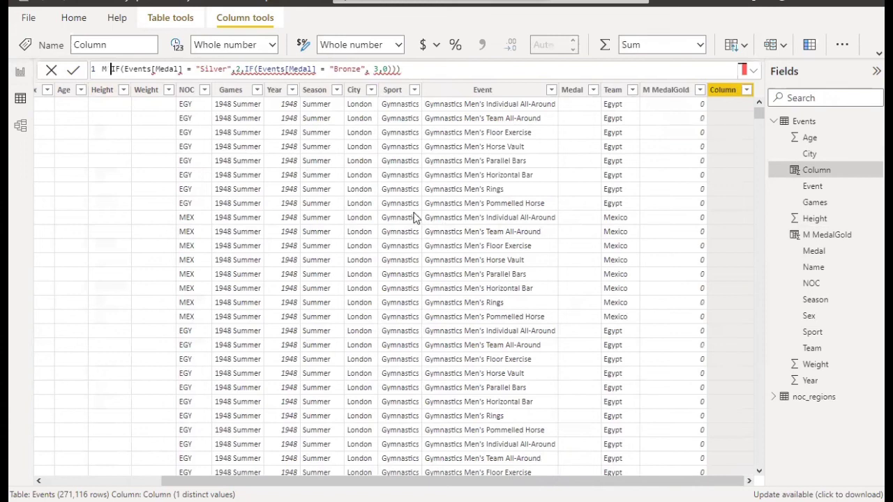
{"action": "type", "text": "l"}
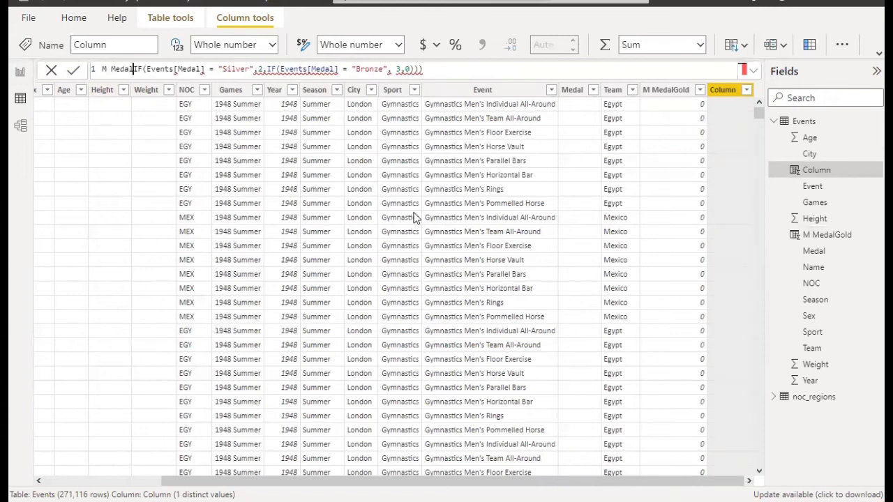
{"action": "type", "text": "Silver "}
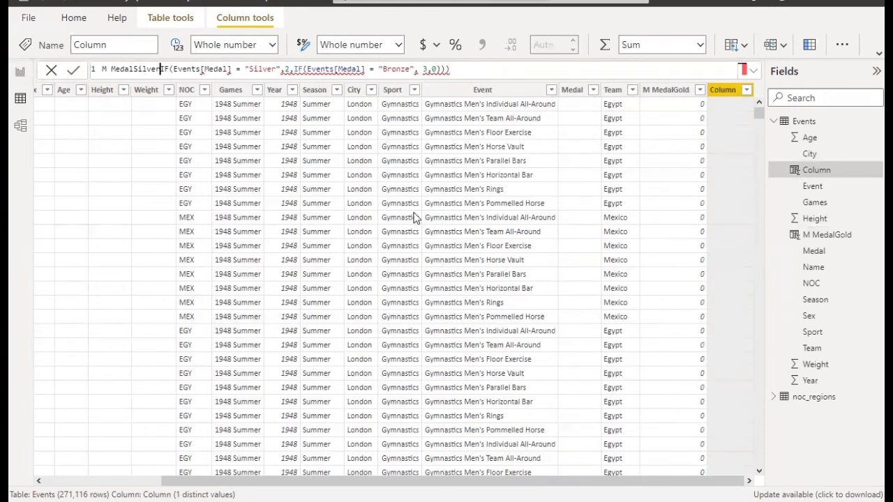
{"action": "type", "text": "="}
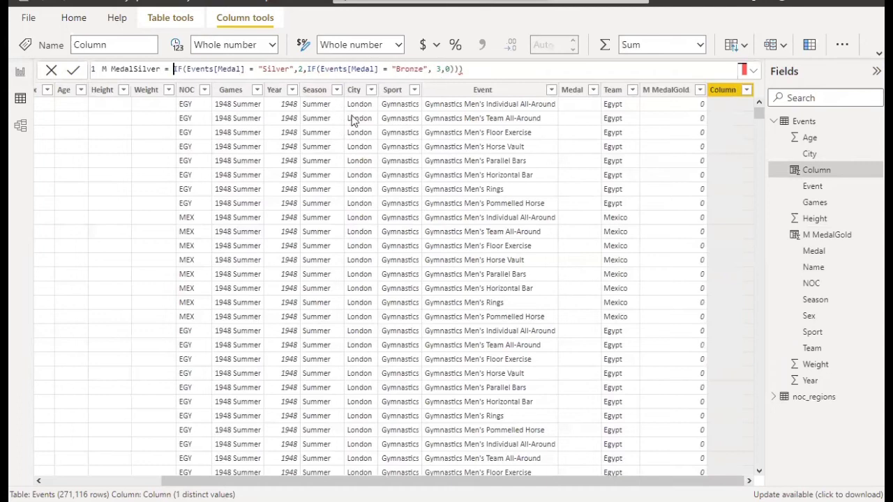
- Cut the Bronze condition from the M MedalSilver formula and complete it as IF(Events[Medal] = "Silver",1,0)
{"action": "left_click", "coordinate": [306, 69]}
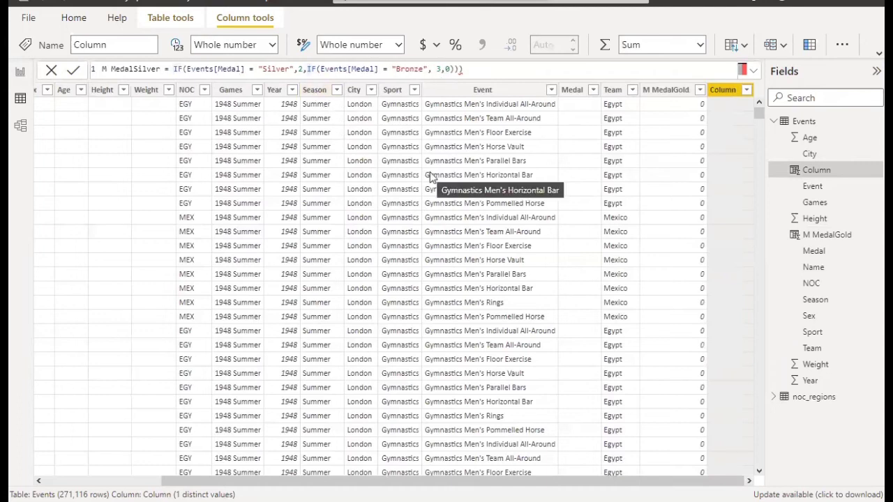
{"action": "key", "text": "shift+End"}
{"action": "key", "text": "ctrl+c"}
{"action": "key", "text": "Delete"}
{"action": "key", "text": "BackSpace"}
{"action": "key", "text": "BackSpace"}
{"action": "type", "text": "1,0)"}
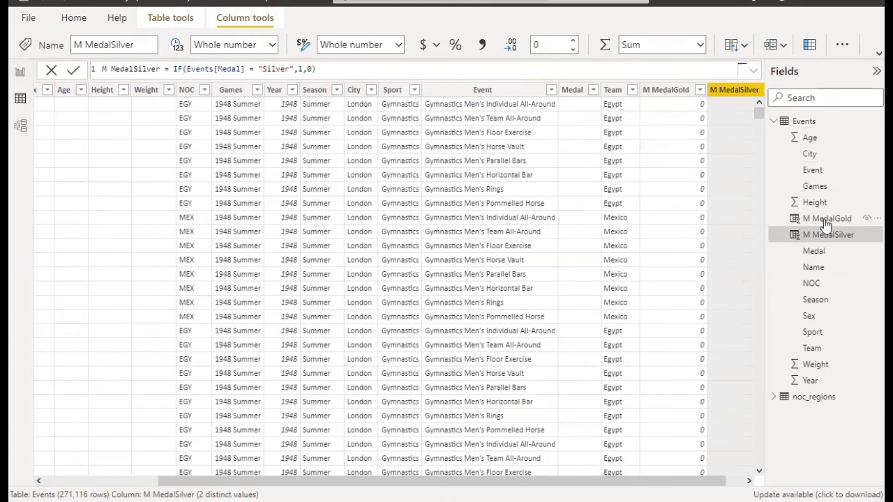
- Add a calculated column named M MedalBronze to the Events table, reusing the copied Bronze condition as its formula
{"action": "right_click", "coordinate": [825, 223]}
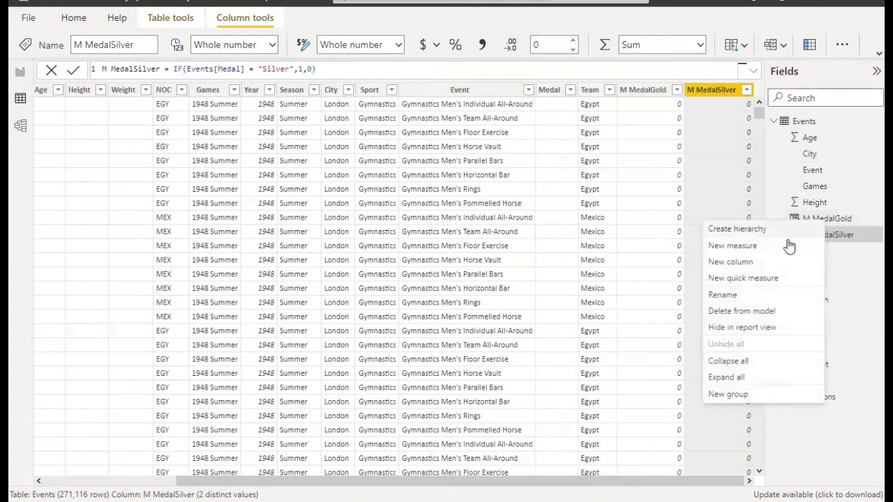
{"action": "left_click", "coordinate": [770, 260]}
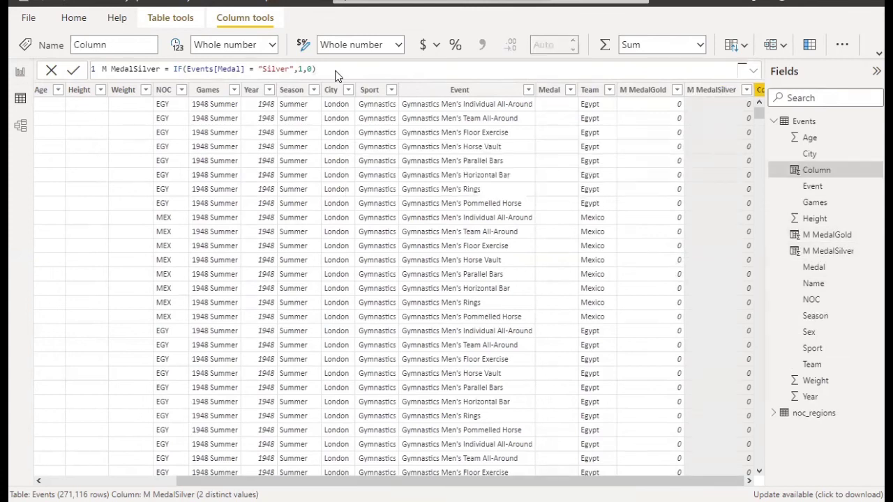
{"action": "key", "text": "ctrl+a"}
{"action": "key", "text": "ctrl+v"}
{"action": "key", "text": "Home"}
{"action": "type", "text": "M Medal"}
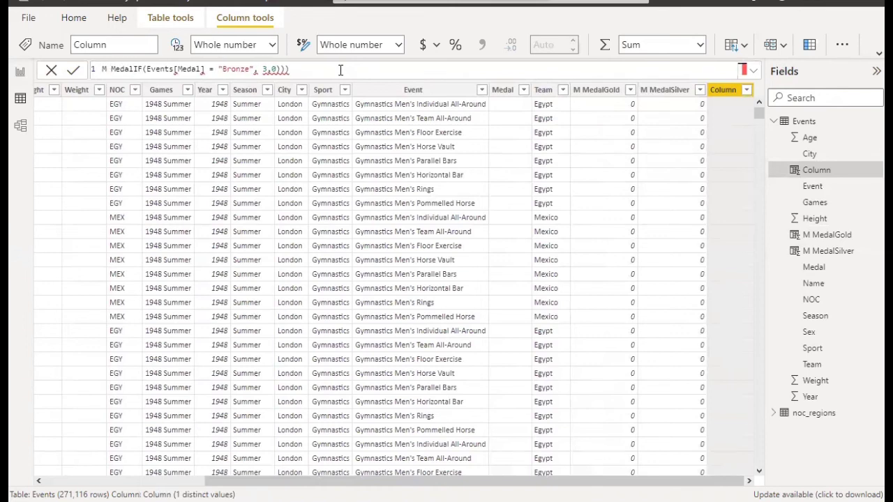
{"action": "type", "text": "Bronze"}
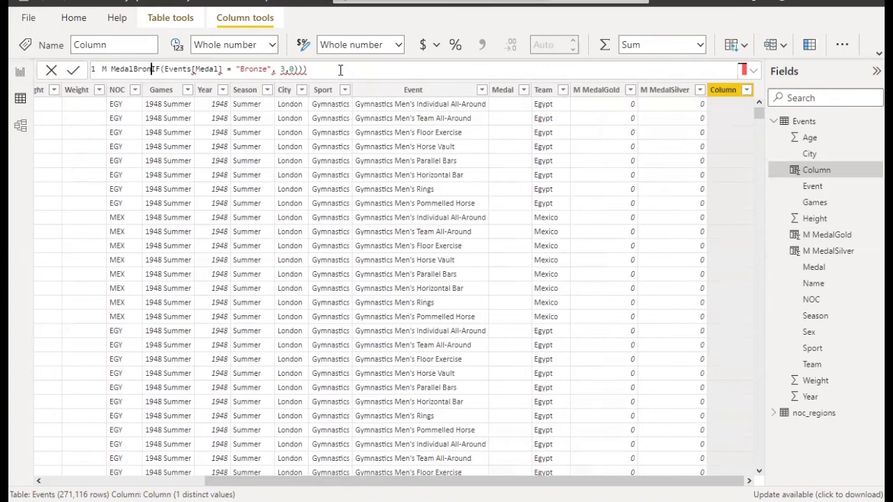
{"action": "type", "text": " ="}
- Complete the M MedalBronze formula as IF(Events[Medal] = "Bronze", 1,0)
{"action": "left_click", "coordinate": [340, 70]}
{"action": "key", "text": "BackSpace"}
{"action": "key", "text": "BackSpace"}
{"action": "key", "text": "BackSpace"}
{"action": "key", "text": "BackSpace"}
{"action": "key", "text": "BackSpace"}
{"action": "key", "text": "BackSpace"}
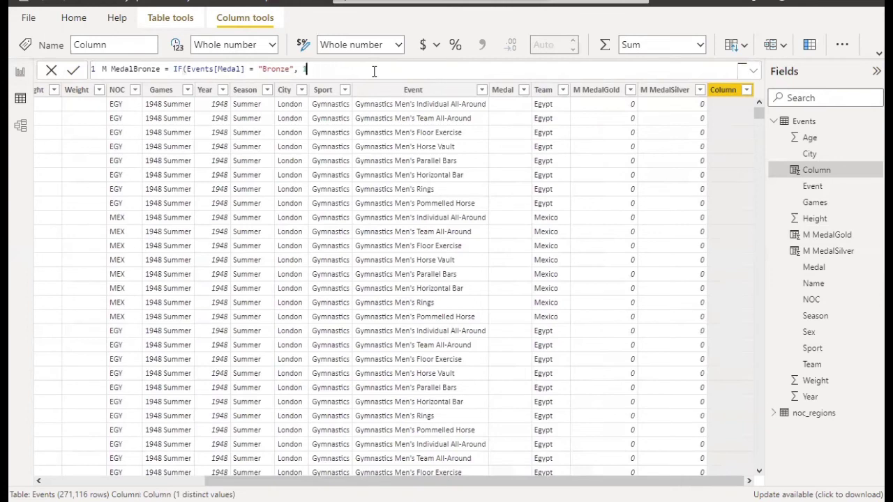
{"action": "type", "text": "1,0)"}
{"action": "key", "text": "Return"}
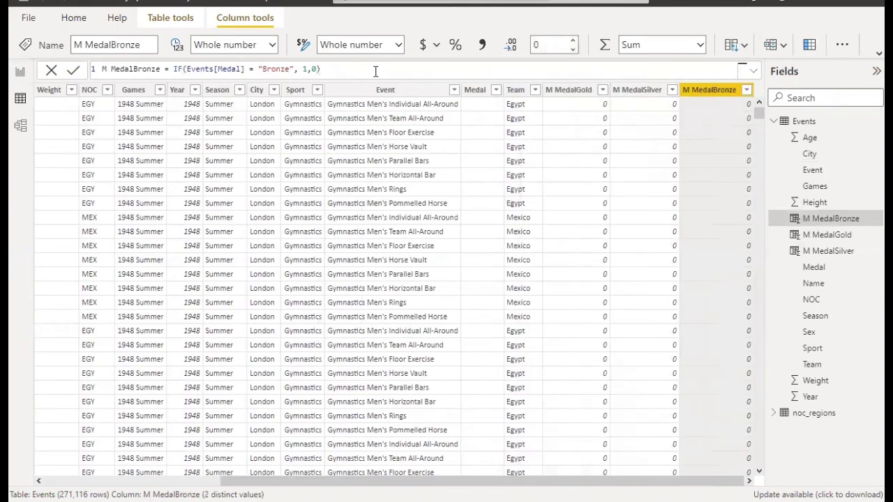
{"action": "right_click", "coordinate": [819, 213]}
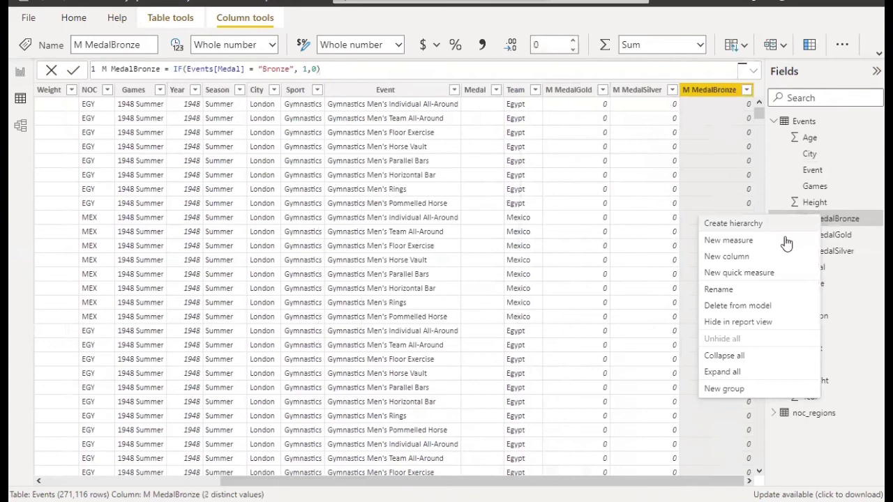
{"action": "left_click", "coordinate": [749, 243]}
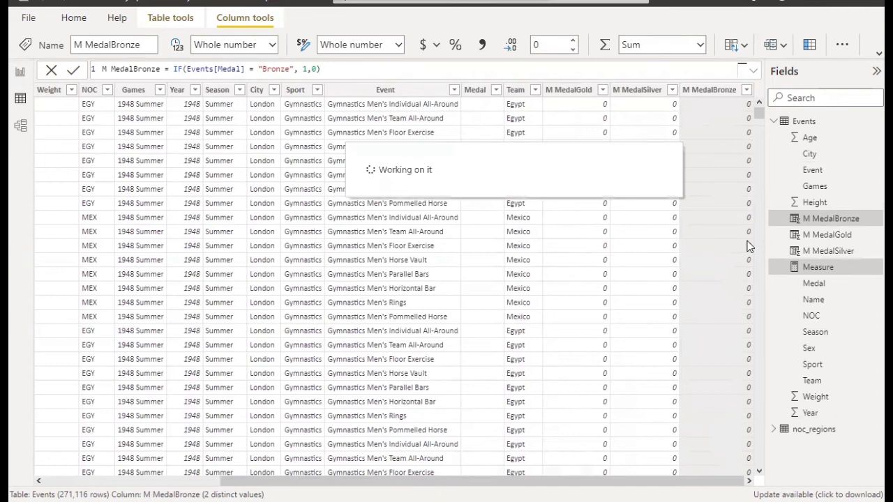
{"action": "left_click", "coordinate": [811, 267]}
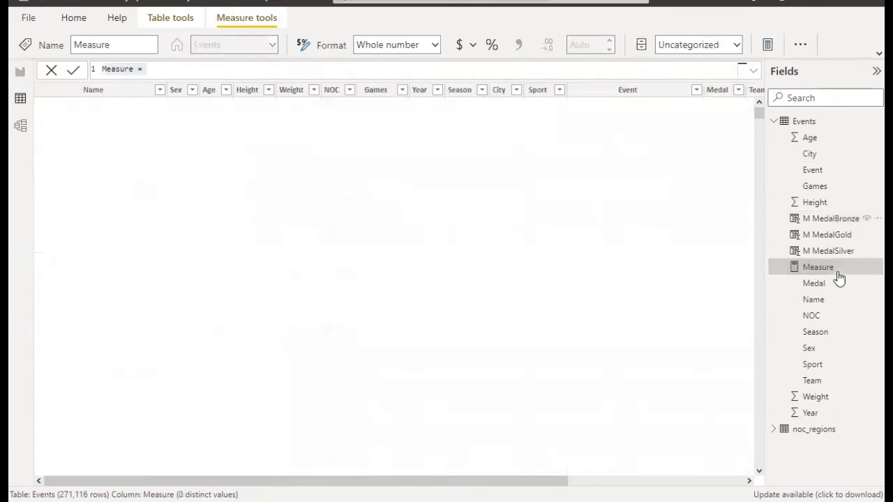
{"action": "left_click", "coordinate": [56, 72]}
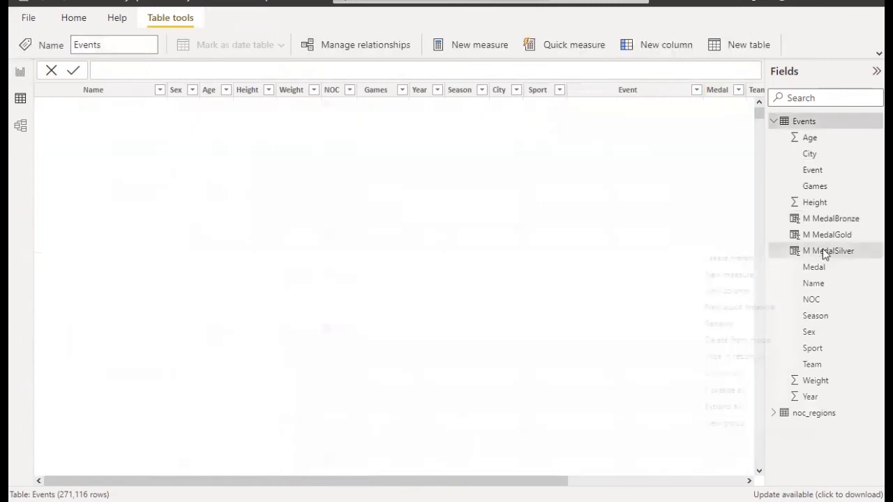
- Add a calculated column named M TotalMedals to the Events table and start its formula with the COUNTX function
{"action": "right_click", "coordinate": [825, 253]}
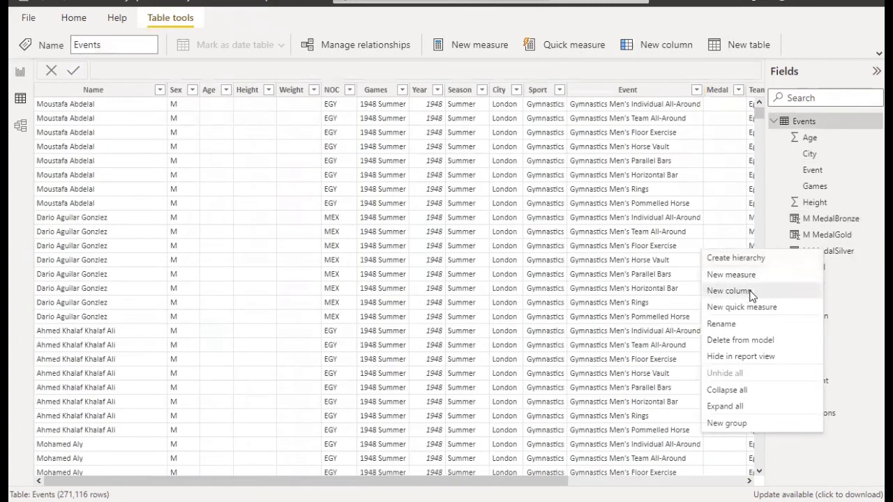
{"action": "left_click", "coordinate": [752, 295]}
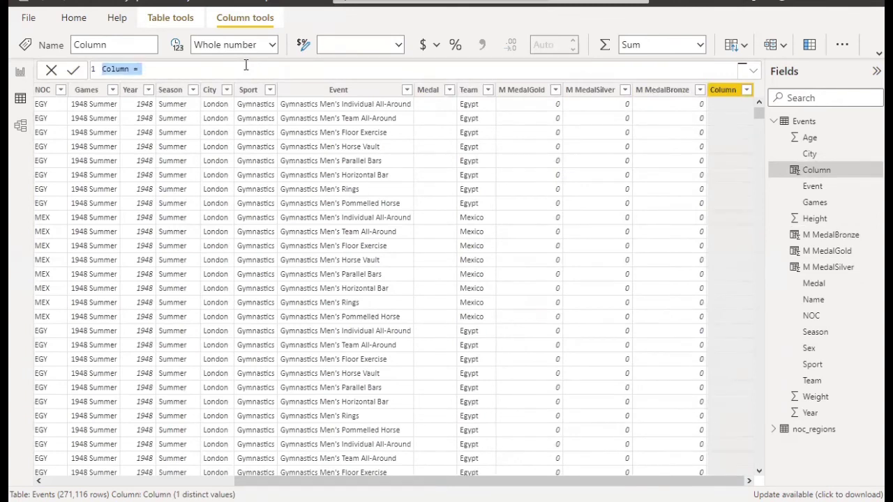
{"action": "type", "text": "M Total"}
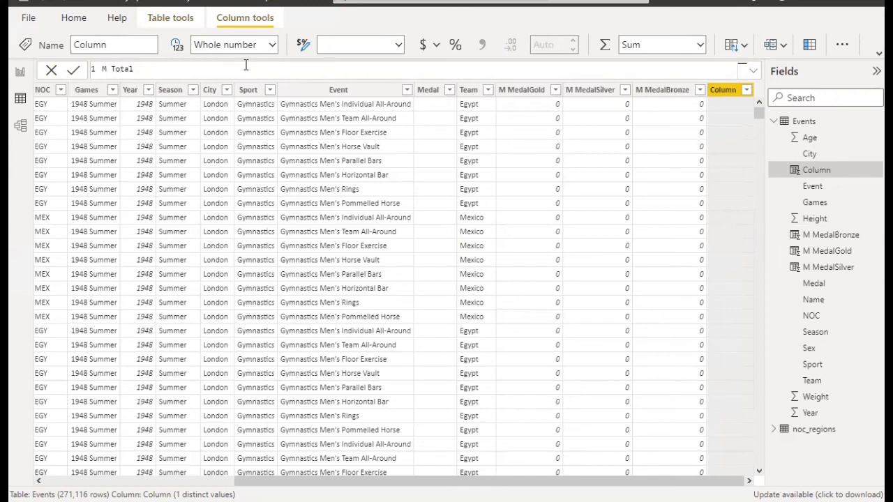
{"action": "type", "text": "Medals = count"}
{"action": "key", "text": "Down"}
{"action": "key", "text": "Down"}
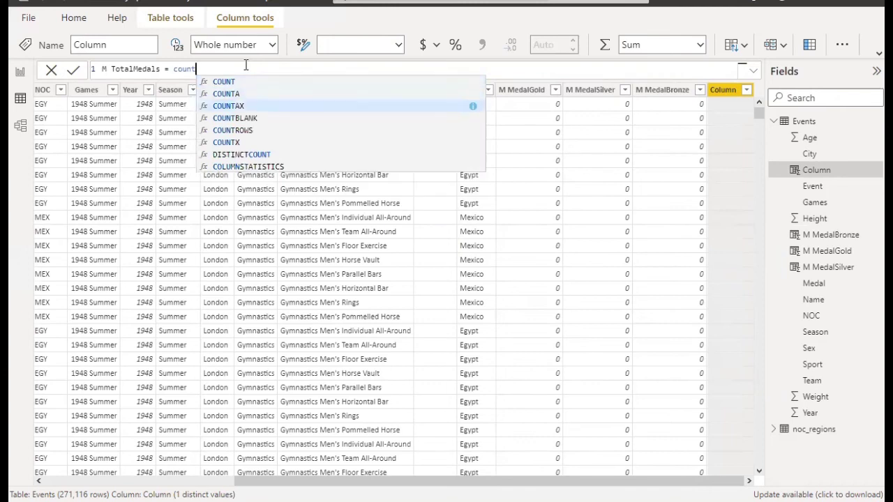
{"action": "key", "text": "Down"}
{"action": "key", "text": "Down"}
{"action": "key", "text": "Down"}
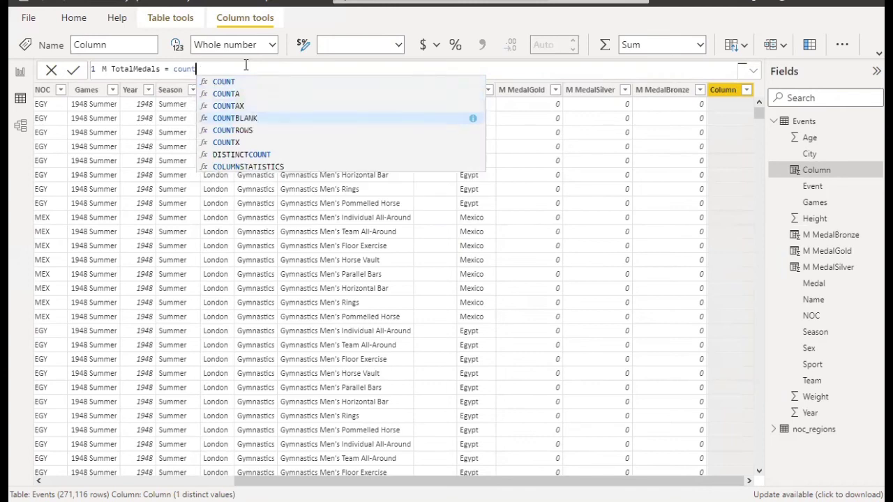
{"action": "key", "text": "Tab"}
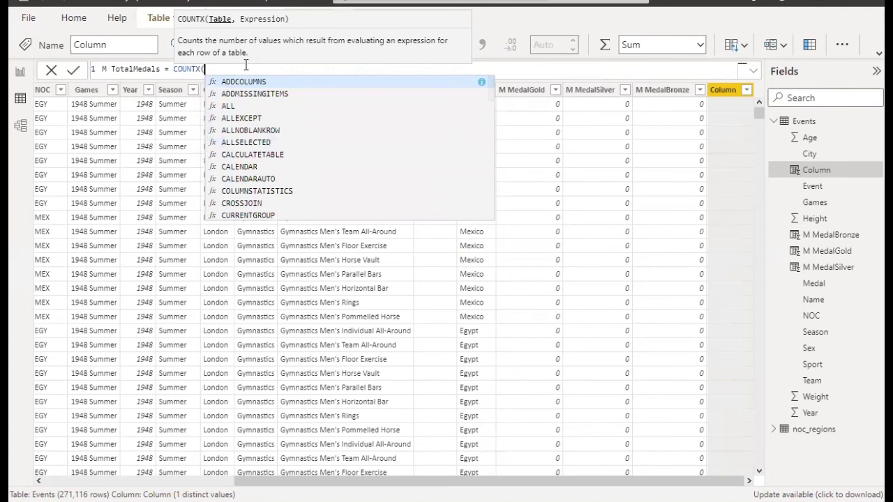
- Give COUNTX the Events table and a nested COUNT expression beginning with Events[M MedalBronze]
{"action": "type", "text": "Events"}
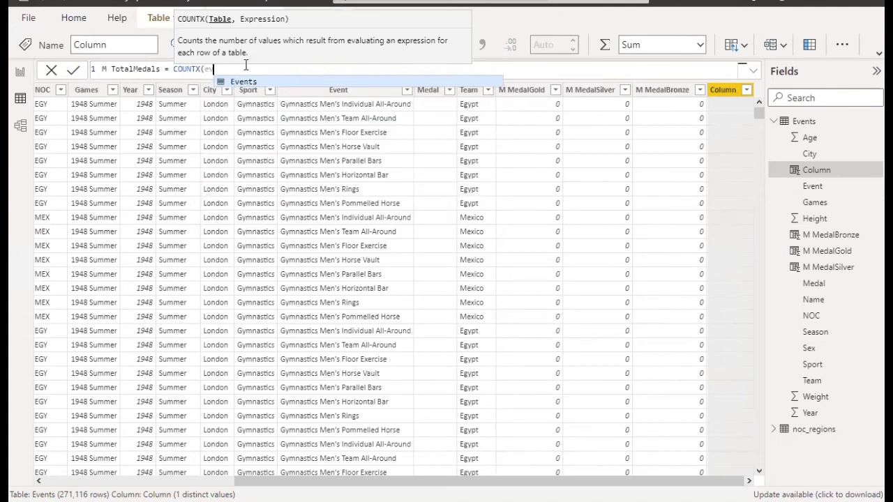
{"action": "type", "text": ","}
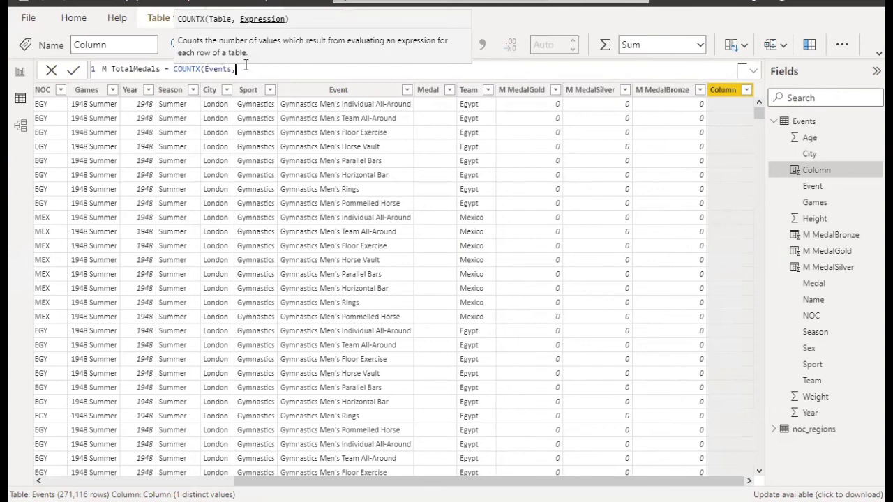
{"action": "type", "text": "count"}
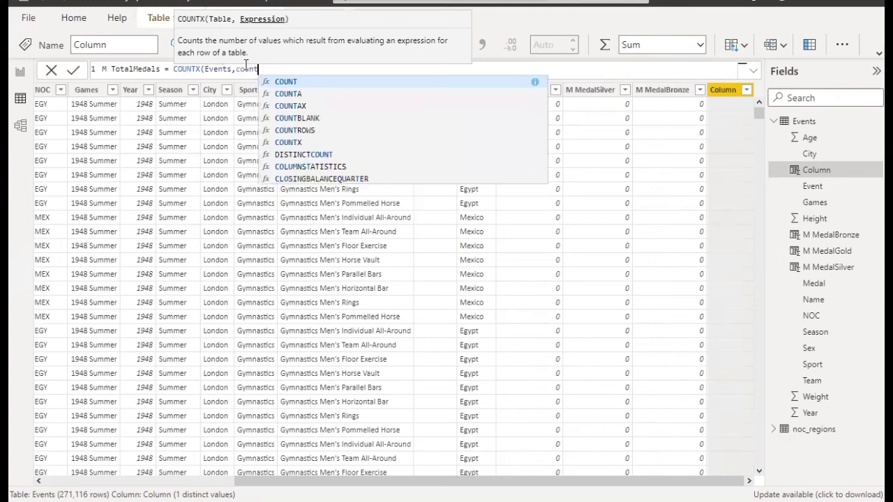
{"action": "key", "text": "Tab"}
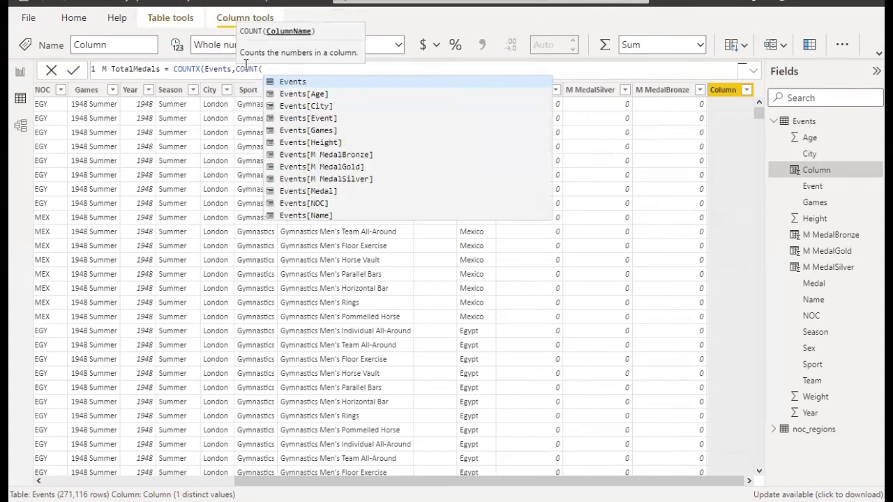
{"action": "type", "text": "Events"}
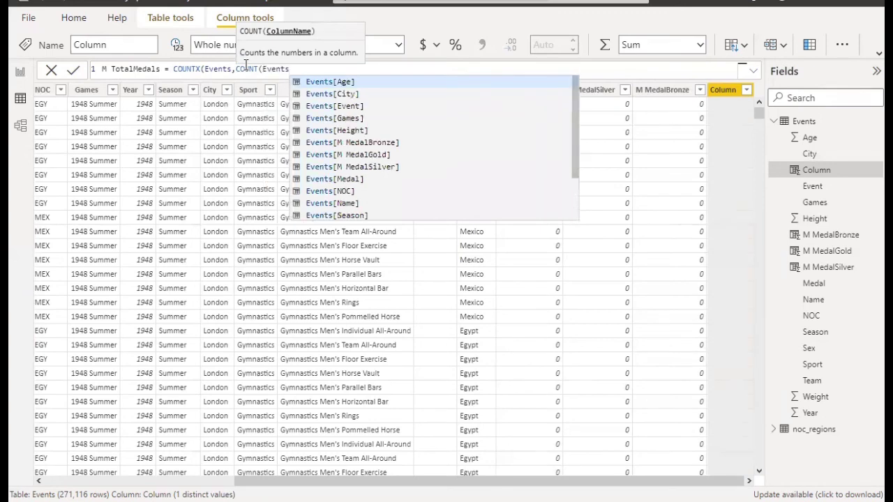
{"action": "key", "text": "Down"}
{"action": "key", "text": "Down"}
{"action": "key", "text": "Down"}
{"action": "key", "text": "Down"}
{"action": "key", "text": "Down"}
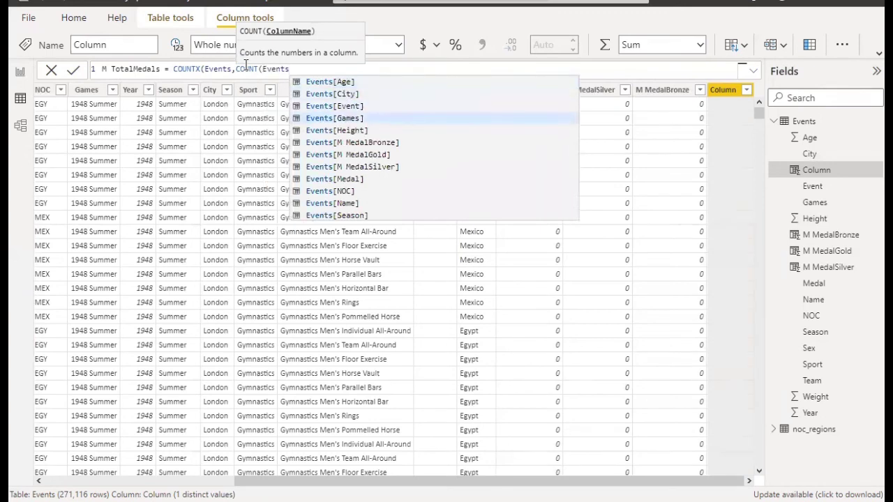
{"action": "key", "text": "Tab"}
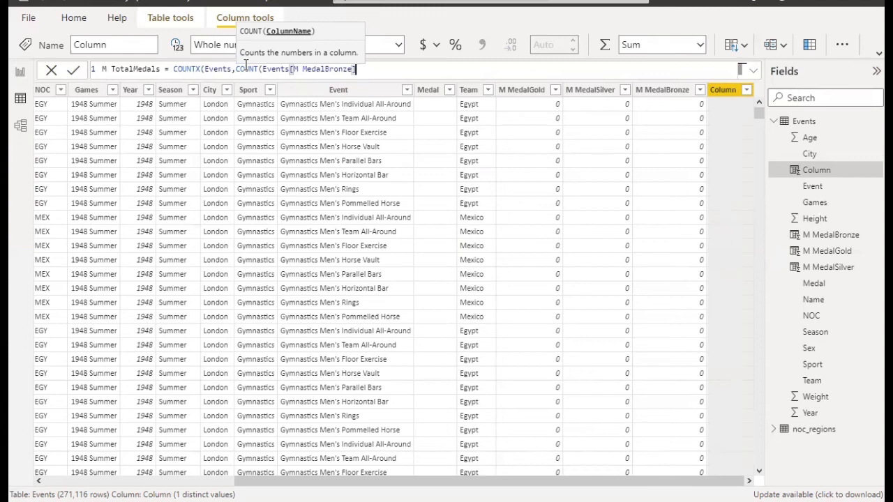
- Add Events[M MedalGold] and Events[M MedalSilver] to the bronze column inside the COUNT expression and close its bracket
{"action": "type", "text": "+m"}
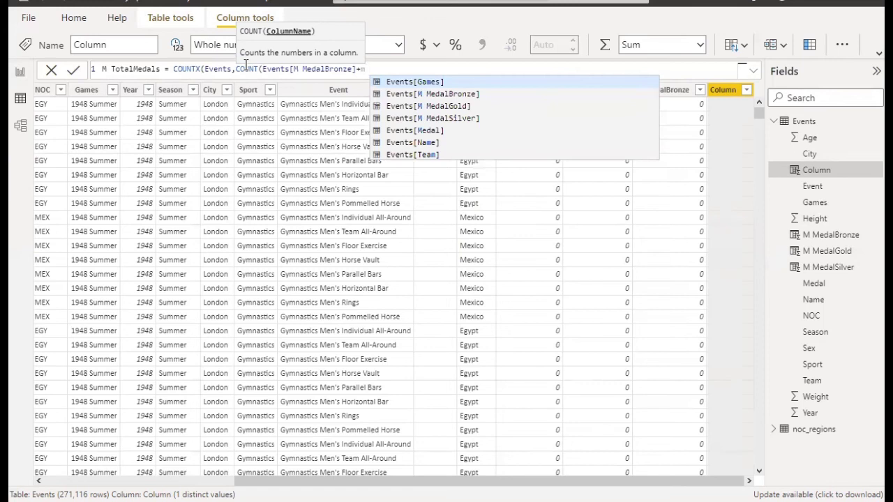
{"action": "key", "text": "Down"}
{"action": "key", "text": "Tab"}
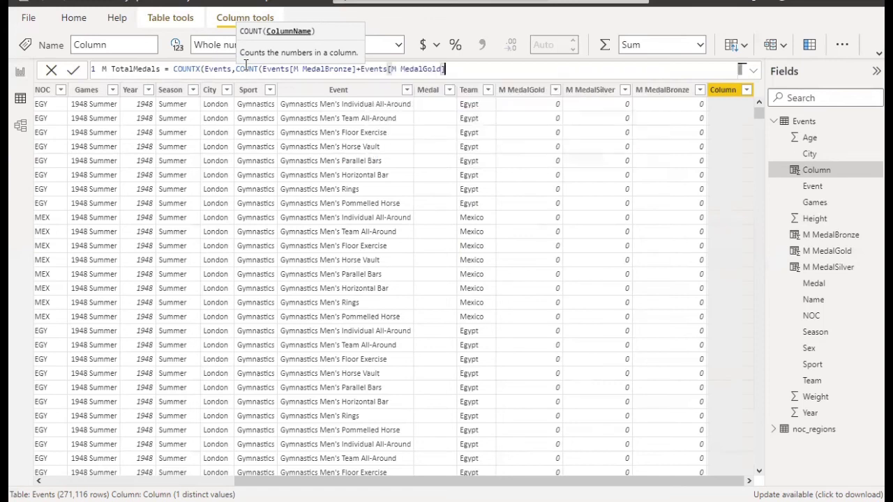
{"action": "type", "text": "+M"}
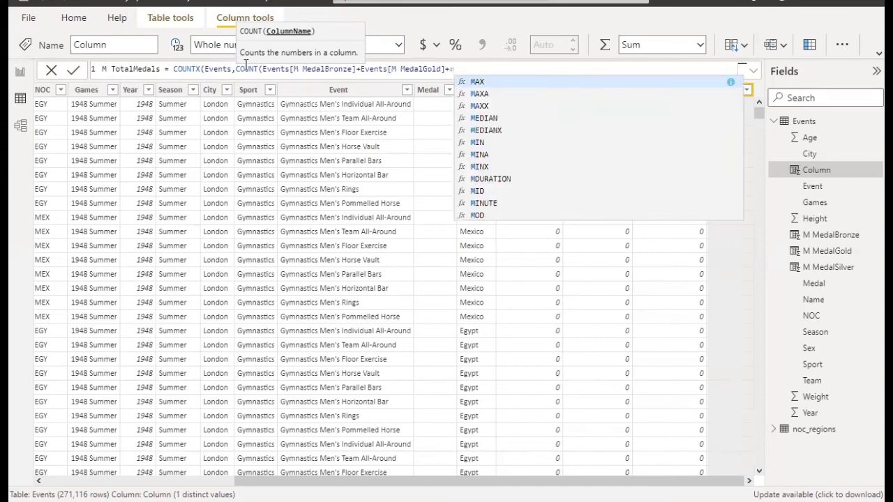
{"action": "key", "text": "Down"}
{"action": "key", "text": "Down"}
{"action": "key", "text": "Down"}
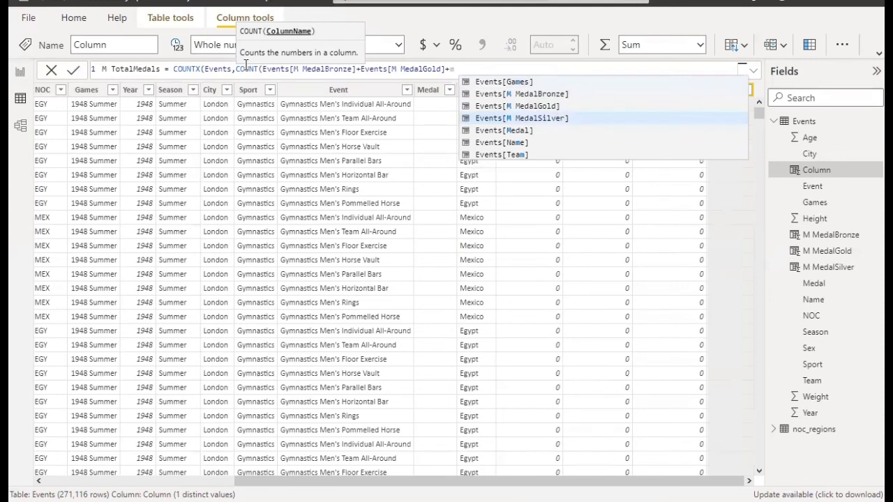
{"action": "key", "text": "Tab"}
{"action": "type", "text": ")"}
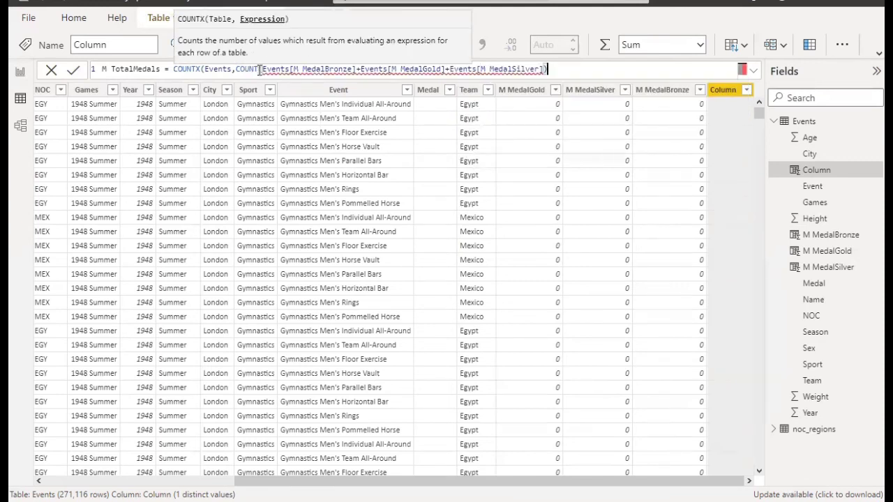
- Remove the nested COUNT function from the M TotalMedals formula, keeping the bracketed sum inside COUNTX, and commit it
{"action": "left_click", "coordinate": [258, 70]}
{"action": "key", "text": "BackSpace"}
{"action": "key", "text": "BackSpace"}
{"action": "key", "text": "BackSpace"}
{"action": "key", "text": "BackSpace"}
{"action": "key", "text": "BackSpace"}
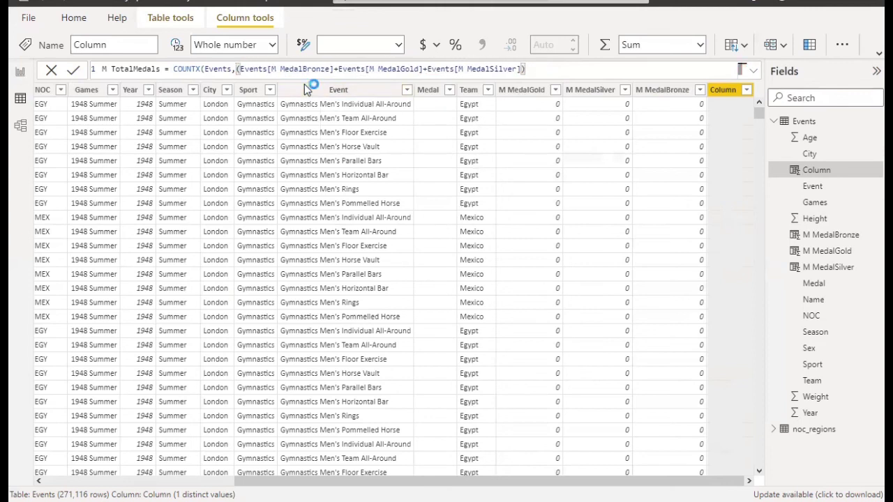
{"action": "key", "text": "Return"}
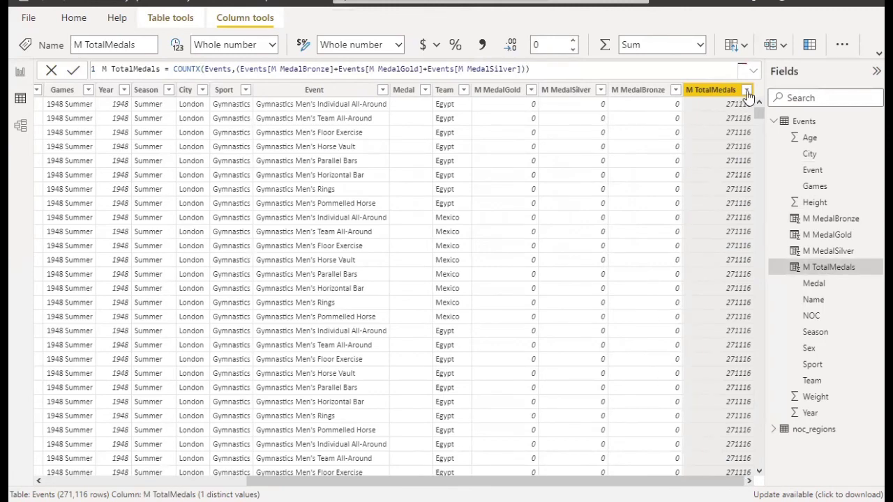
- Strip the COUNTX wrapper so the M TotalMedals formula reads Events[M MedalBronze]+Events[M MedalGold]+Events[M MedalSilver]
{"action": "left_click", "coordinate": [237, 68]}
{"action": "key", "text": "BackSpace"}
{"action": "key", "text": "BackSpace"}
{"action": "key", "text": "BackSpace"}
{"action": "key", "text": "BackSpace"}
{"action": "key", "text": "BackSpace"}
{"action": "key", "text": "BackSpace"}
{"action": "key", "text": "BackSpace"}
{"action": "key", "text": "BackSpace"}
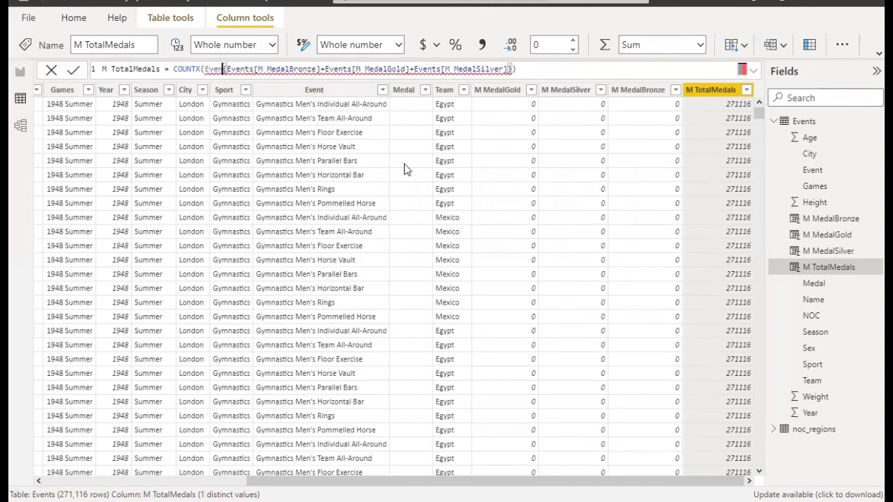
{"action": "key", "text": "BackSpace"}
{"action": "key", "text": "BackSpace"}
{"action": "key", "text": "BackSpace"}
{"action": "key", "text": "BackSpace"}
{"action": "key", "text": "BackSpace"}
{"action": "key", "text": "BackSpace"}
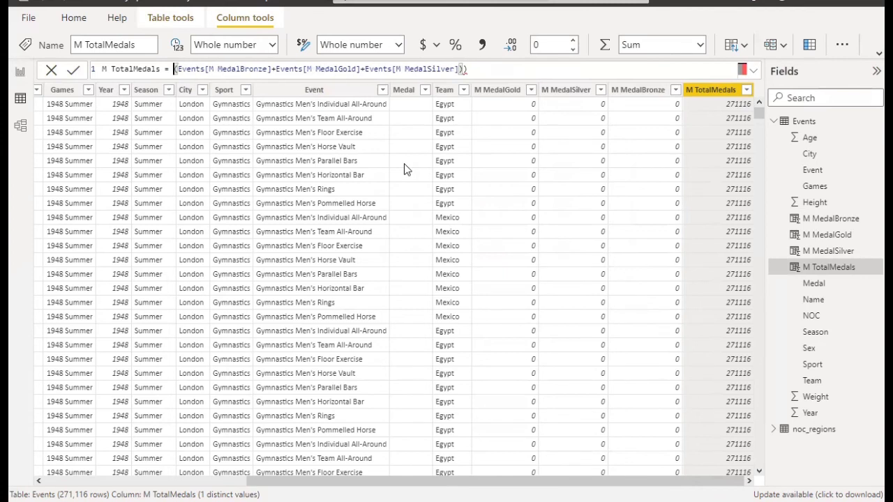
{"action": "key", "text": "BackSpace"}
{"action": "key", "text": "BackSpace"}
{"action": "key", "text": "BackSpace"}
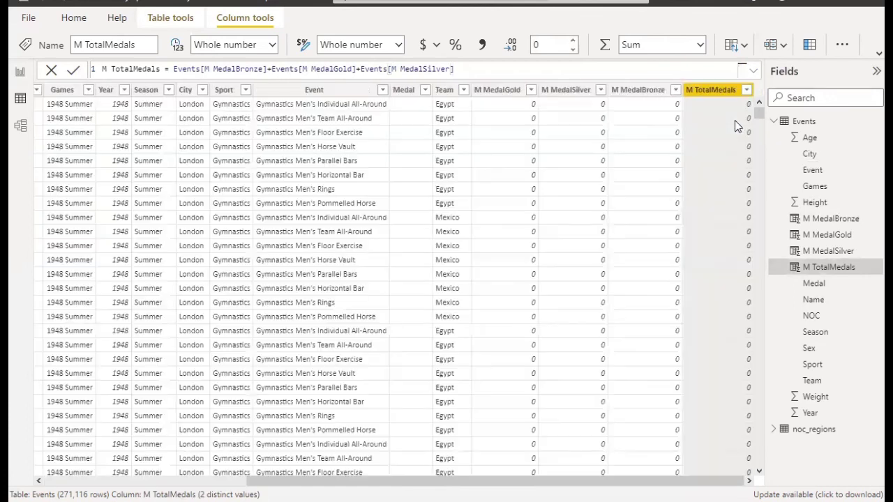
- Filter the Events table to the rows where M MedalSilver is 1
{"action": "left_click", "coordinate": [600, 90]}
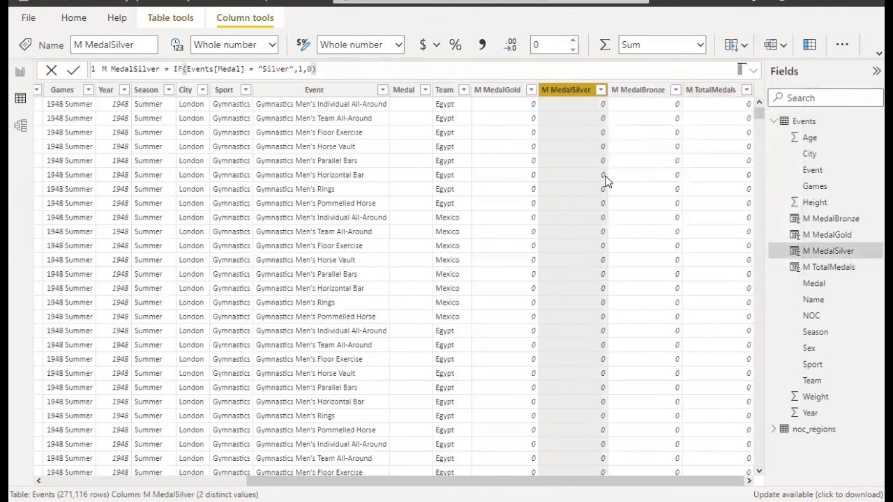
{"action": "left_click", "coordinate": [600, 90]}
{"action": "left_click", "coordinate": [628, 219]}
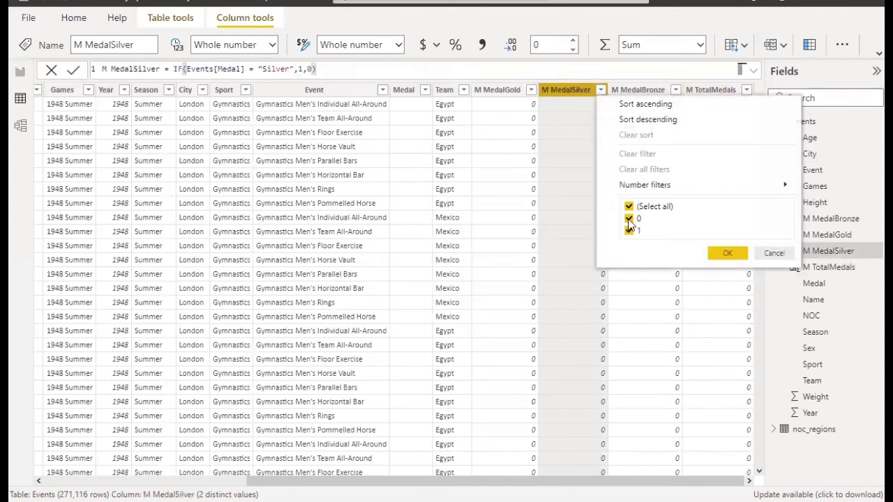
{"action": "left_click", "coordinate": [728, 254]}
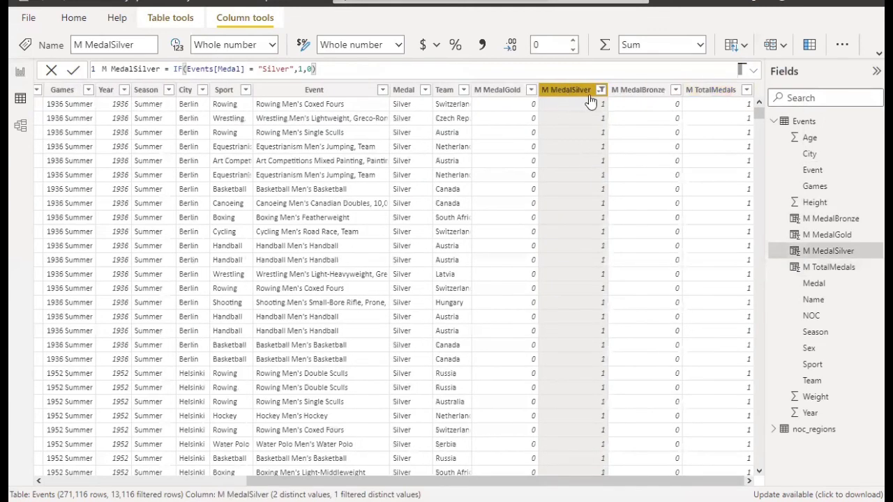
- Check the filter values of the M MedalSilver and M MedalGold columns, and inspect the M MedalBronze column
{"action": "left_click", "coordinate": [599, 89]}
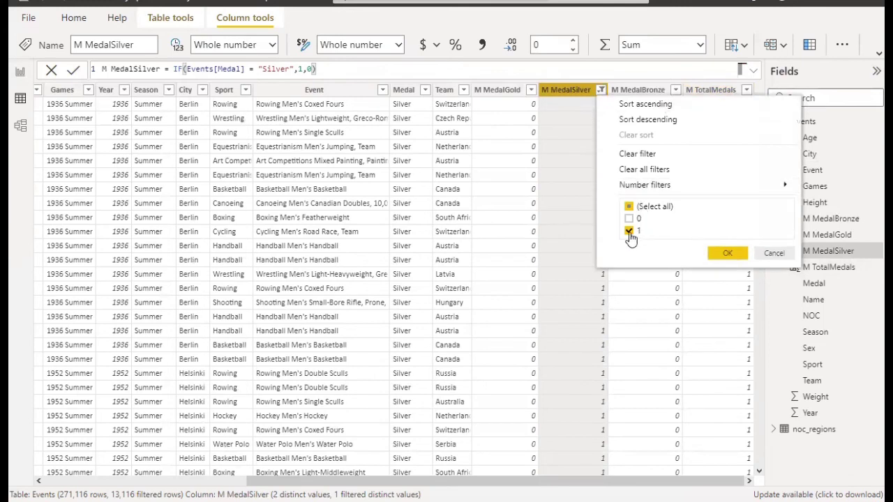
{"action": "left_click", "coordinate": [532, 94]}
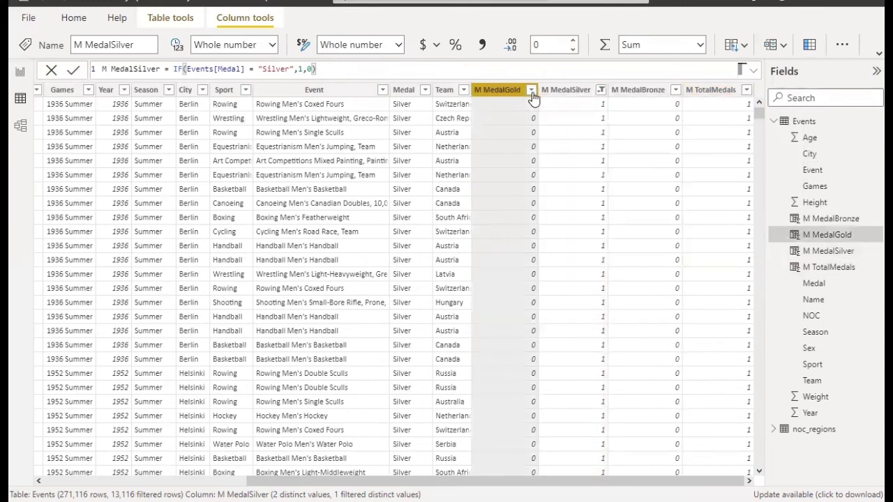
{"action": "left_click", "coordinate": [532, 91]}
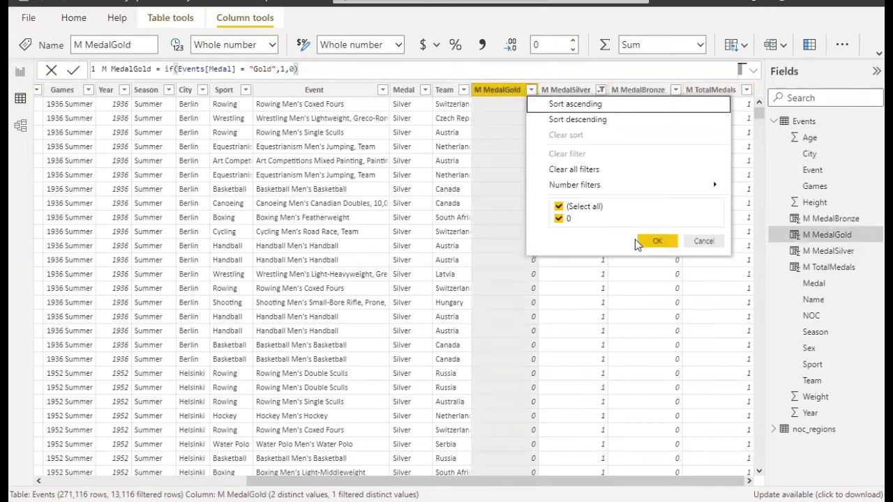
{"action": "left_click", "coordinate": [640, 241]}
{"action": "left_click", "coordinate": [674, 94]}
{"action": "left_click", "coordinate": [675, 95]}
{"action": "left_click", "coordinate": [675, 90]}
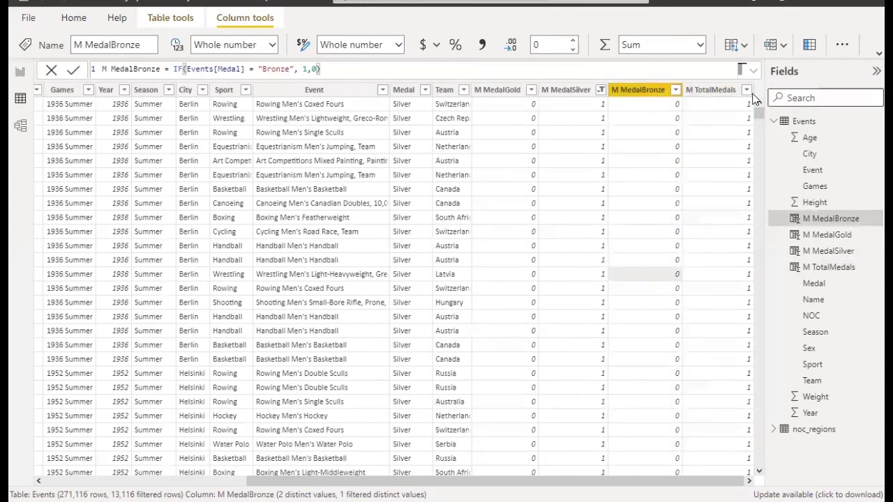
- Clear all filters from the Events table
{"action": "left_click", "coordinate": [603, 94]}
{"action": "left_click", "coordinate": [601, 91]}
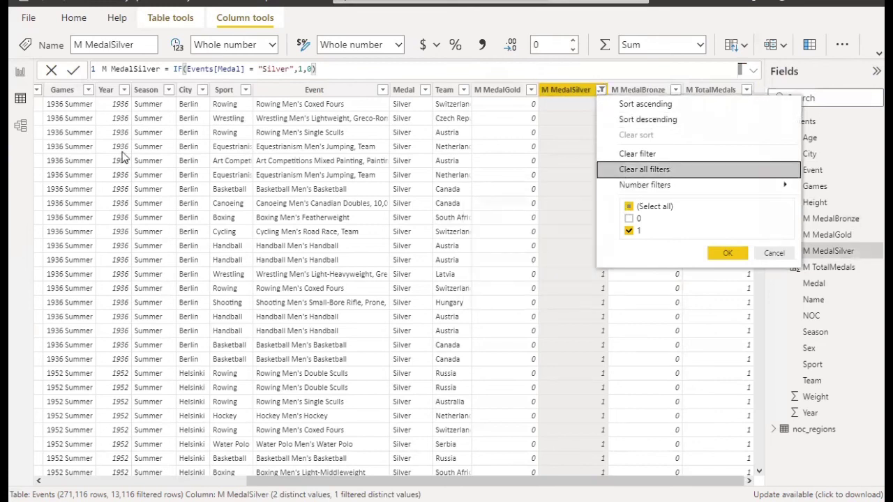
{"action": "left_click", "coordinate": [624, 172]}
- Return to the report and replace the Total Medals card's M MedalGold count with M TotalMedals, keeping the Sum aggregation
{"action": "left_click", "coordinate": [19, 74]}
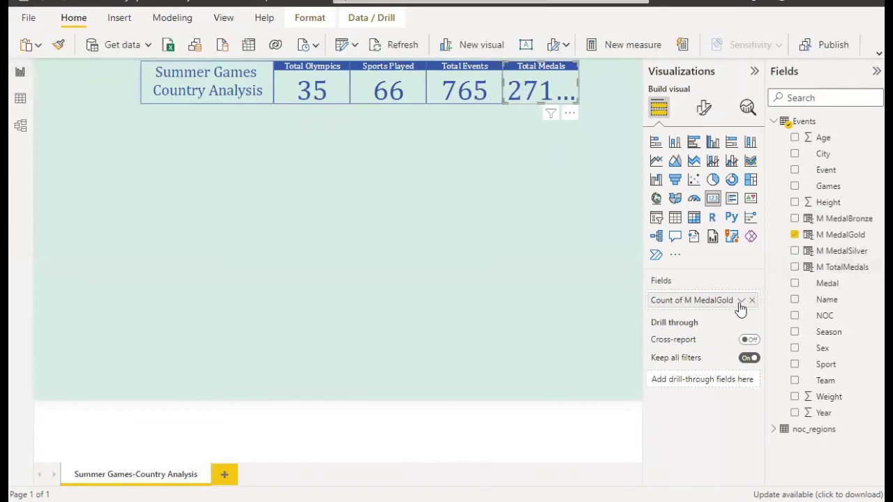
{"action": "left_click", "coordinate": [795, 268]}
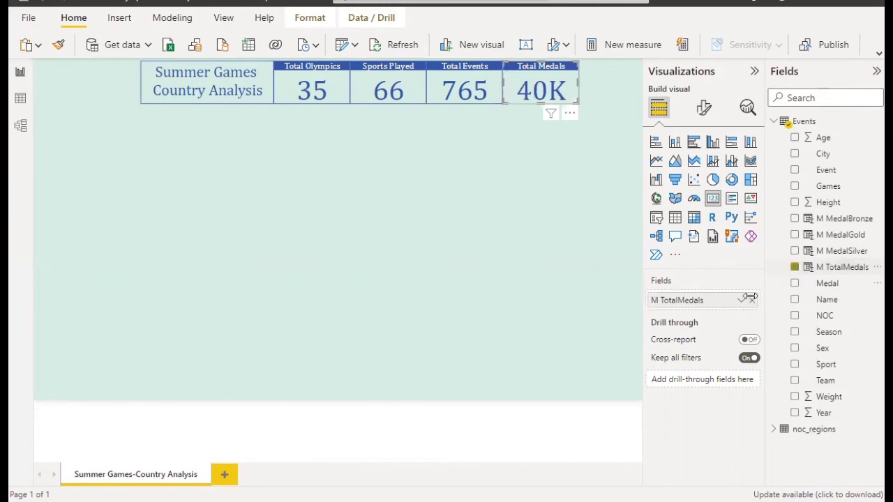
{"action": "left_click", "coordinate": [740, 300]}
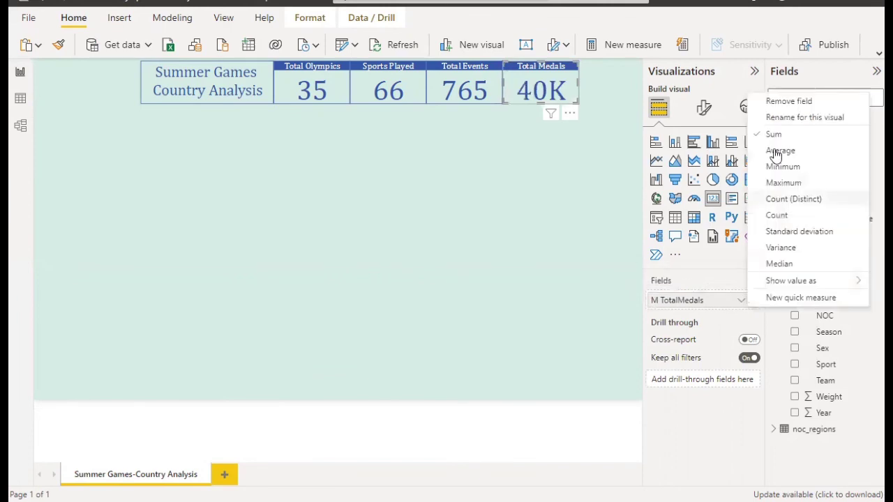
{"action": "left_click", "coordinate": [528, 102]}
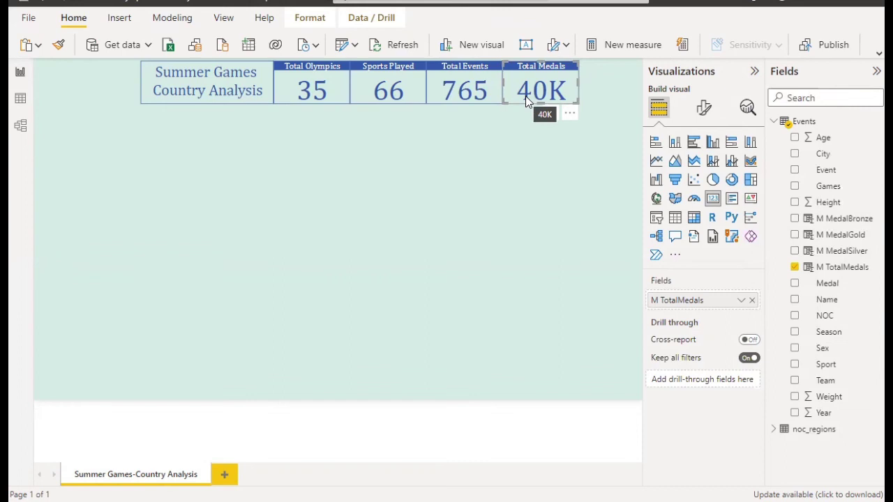
- Add a slicer on the Year field of Events, shorten it to a slim box, and place it below the header cards
{"action": "left_click", "coordinate": [464, 154]}
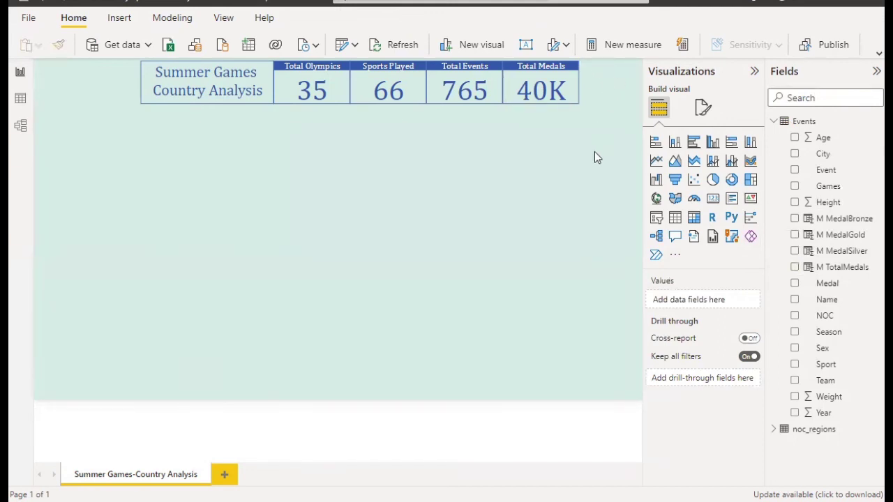
{"action": "left_click", "coordinate": [656, 220]}
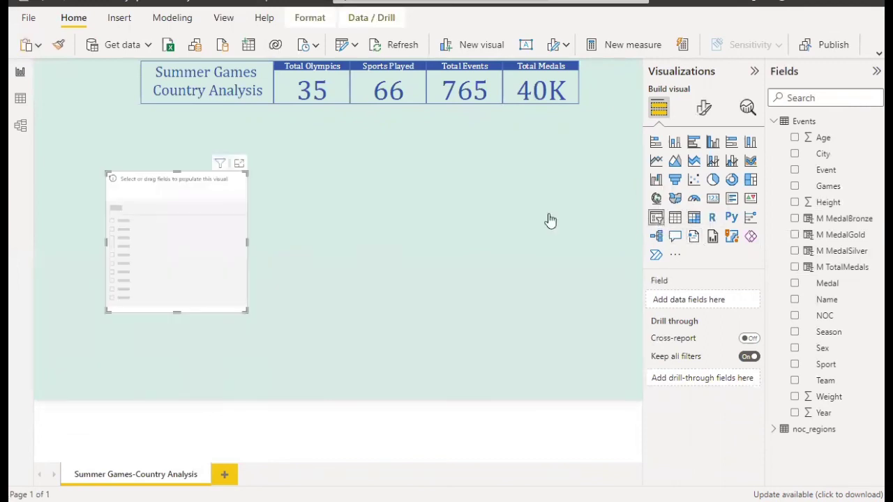
{"action": "left_click_drag", "start_coordinate": [165, 187], "coordinate": [355, 193]}
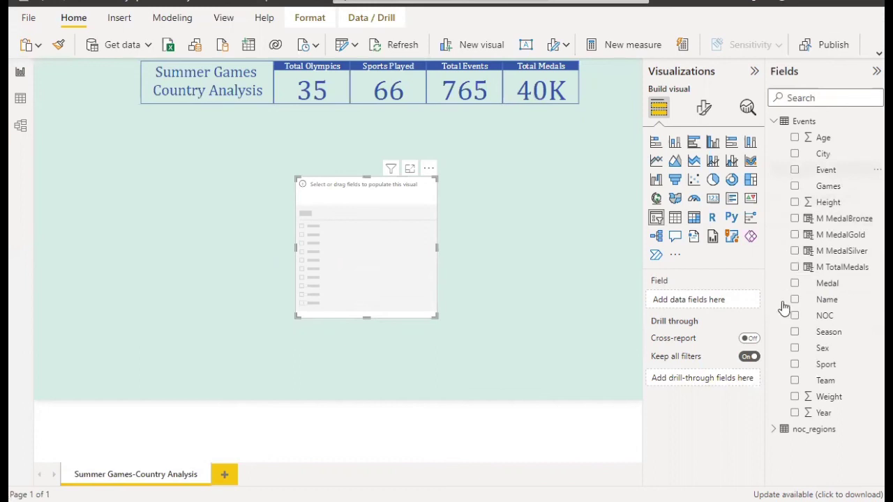
{"action": "left_click", "coordinate": [795, 414]}
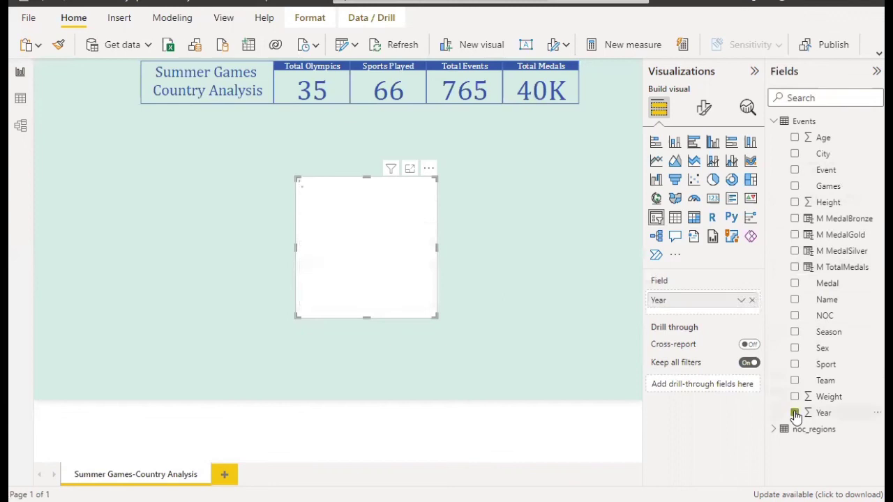
{"action": "left_click_drag", "start_coordinate": [366, 315], "coordinate": [364, 225]}
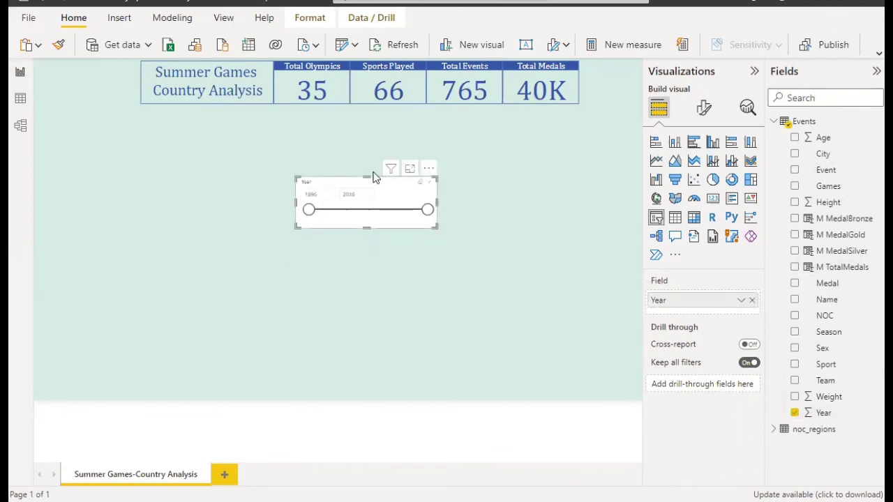
{"action": "left_click_drag", "start_coordinate": [375, 181], "coordinate": [364, 152]}
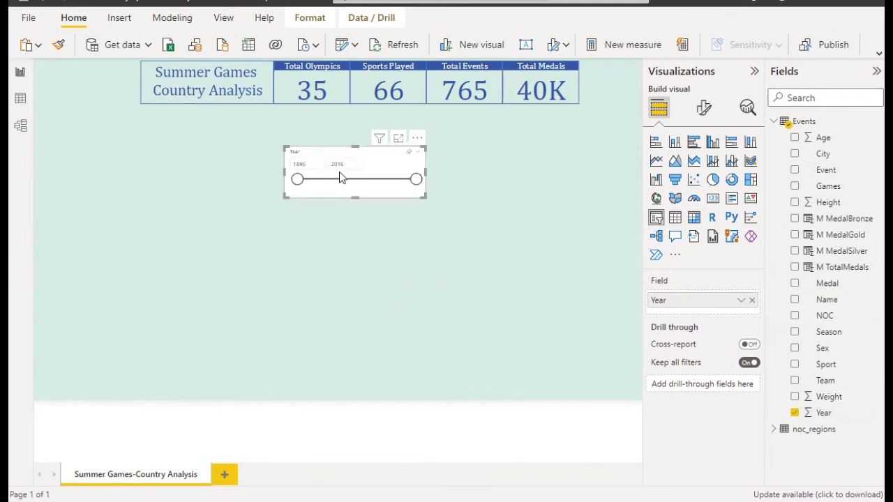
- Test the Year slicer with a narrower range of years and restore the full 1896 to 2016 range
{"action": "left_click", "coordinate": [311, 163]}
{"action": "left_click", "coordinate": [331, 180]}
{"action": "left_click_drag", "start_coordinate": [333, 181], "coordinate": [284, 180]}
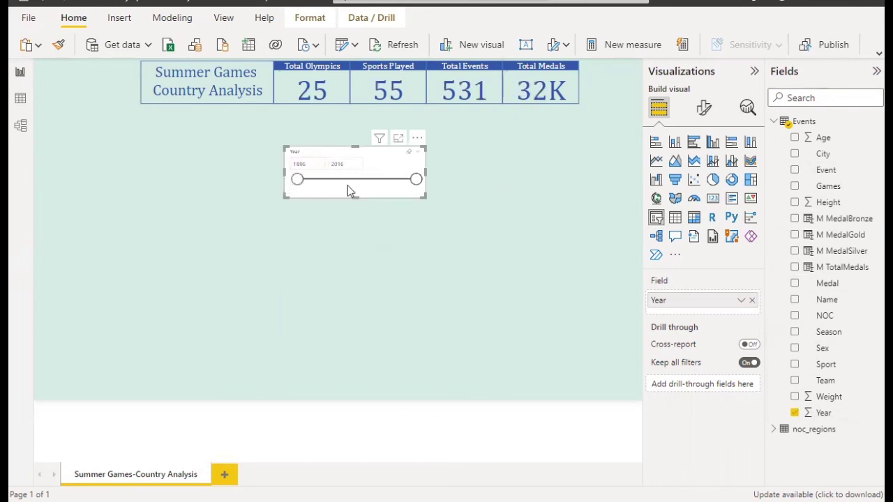
- Copy the Sports Played card's formatting onto the Year slicer
{"action": "left_click", "coordinate": [408, 97]}
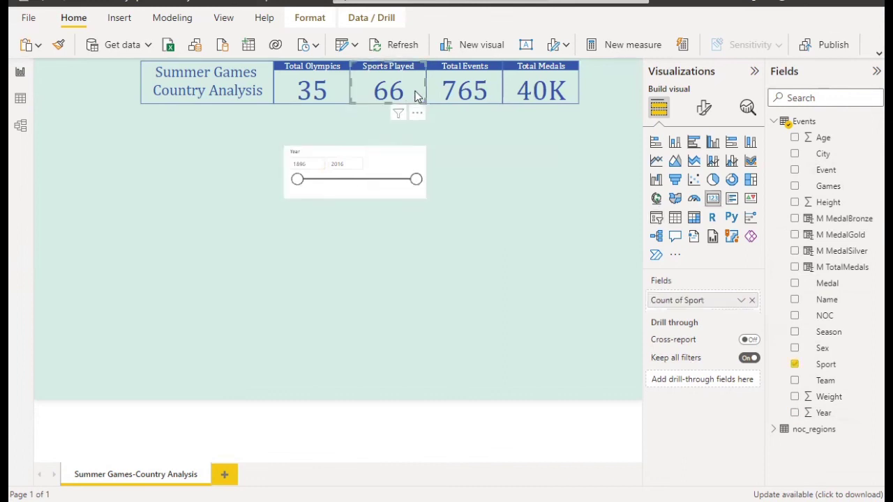
{"action": "left_click", "coordinate": [59, 46]}
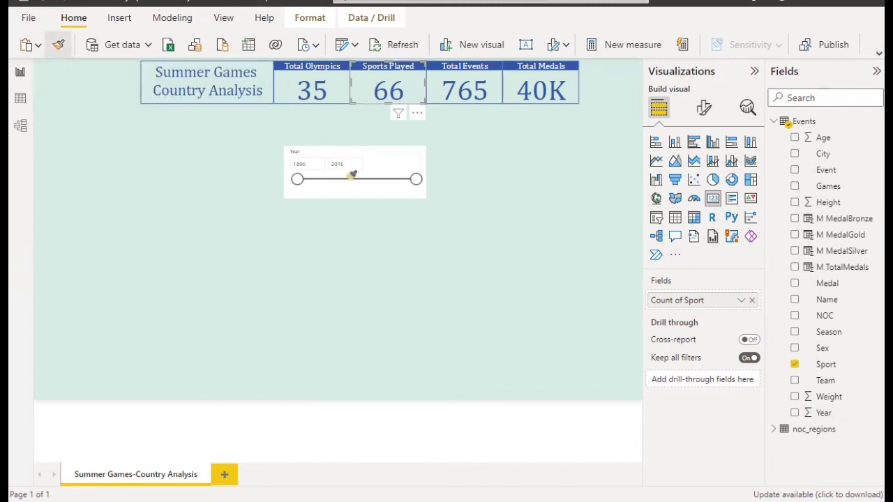
{"action": "left_click", "coordinate": [383, 166]}
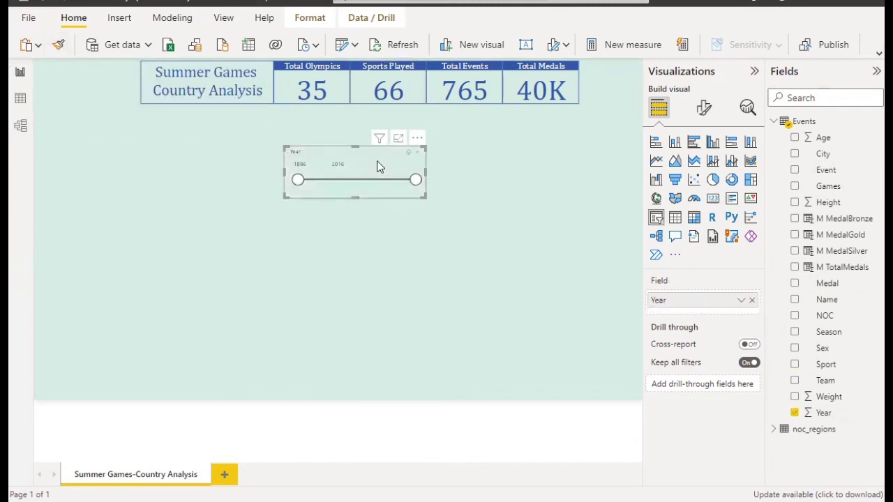
{"action": "left_click", "coordinate": [382, 250]}
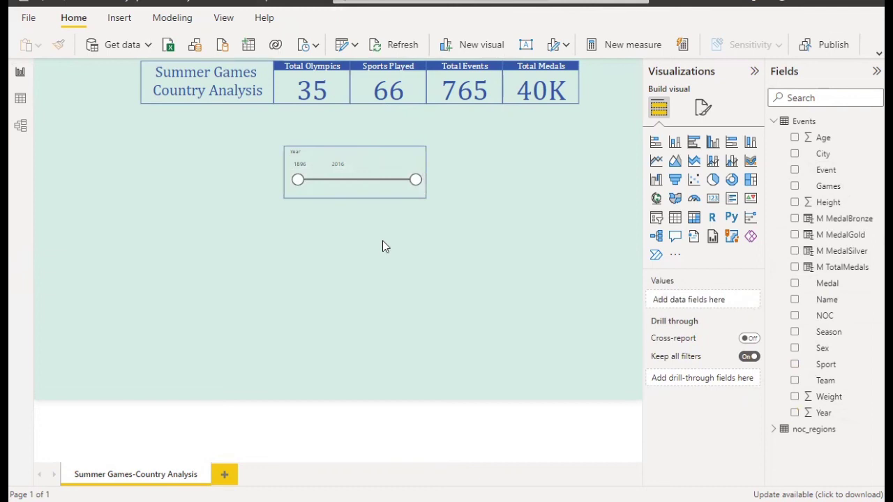
- Format the Year slicer's values with the Cambria Math font in white
{"action": "left_click", "coordinate": [379, 167]}
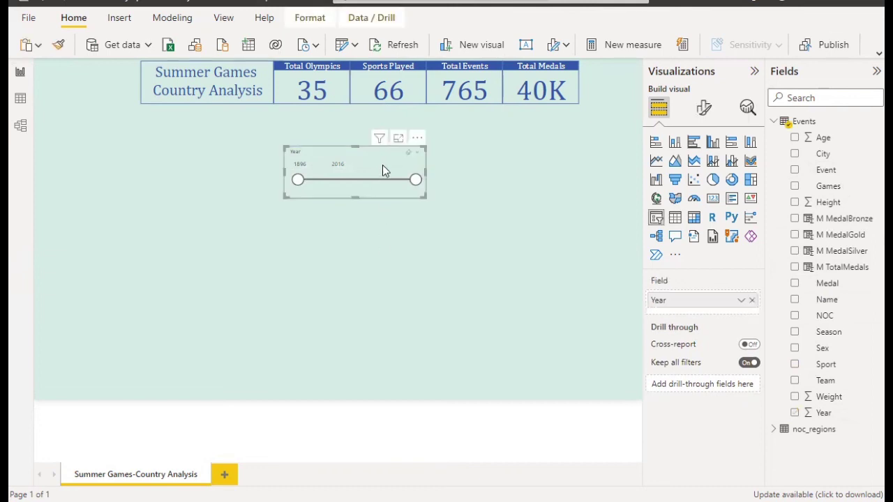
{"action": "left_click", "coordinate": [705, 110]}
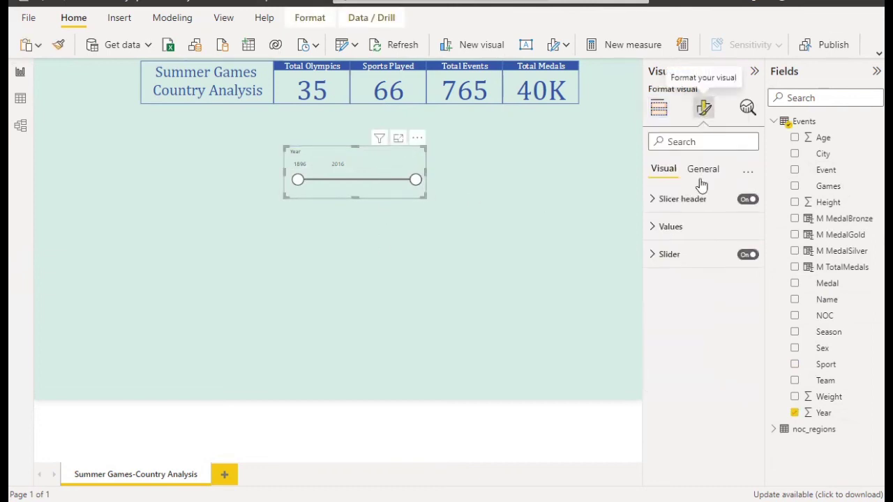
{"action": "left_click", "coordinate": [688, 235]}
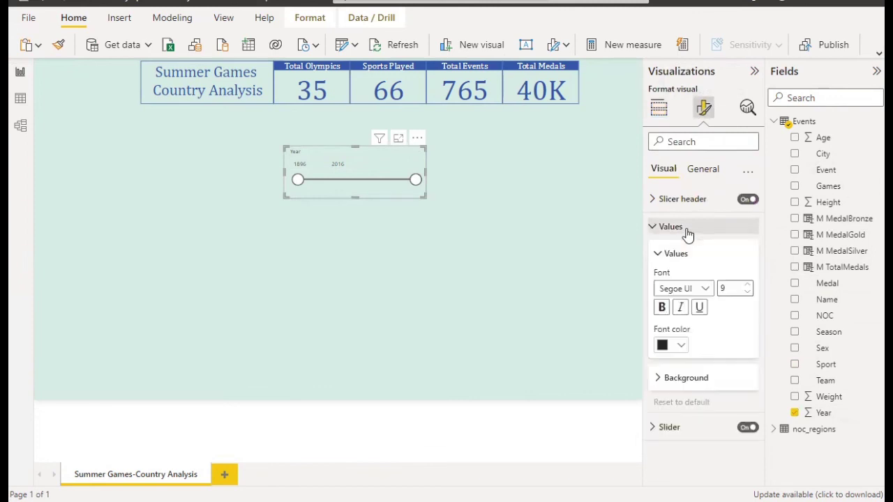
{"action": "left_click", "coordinate": [704, 288]}
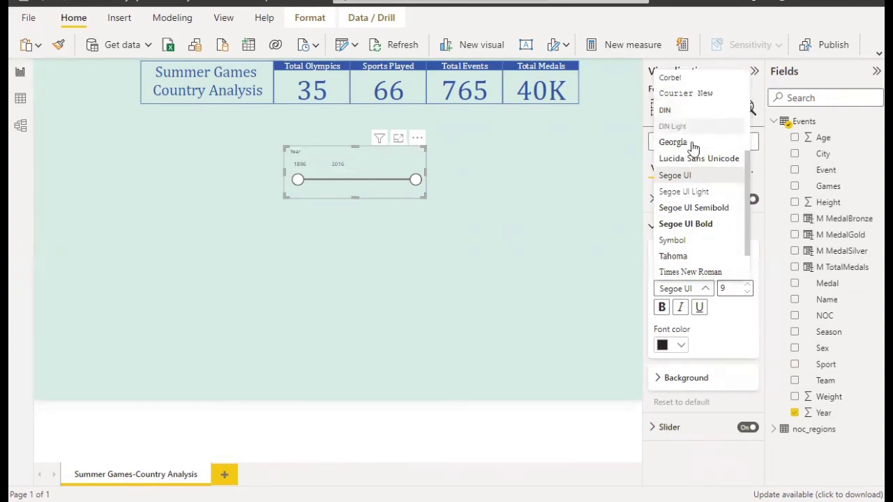
{"action": "scroll", "coordinate": [694, 175], "scroll_direction": "up", "scroll_amount": 2}
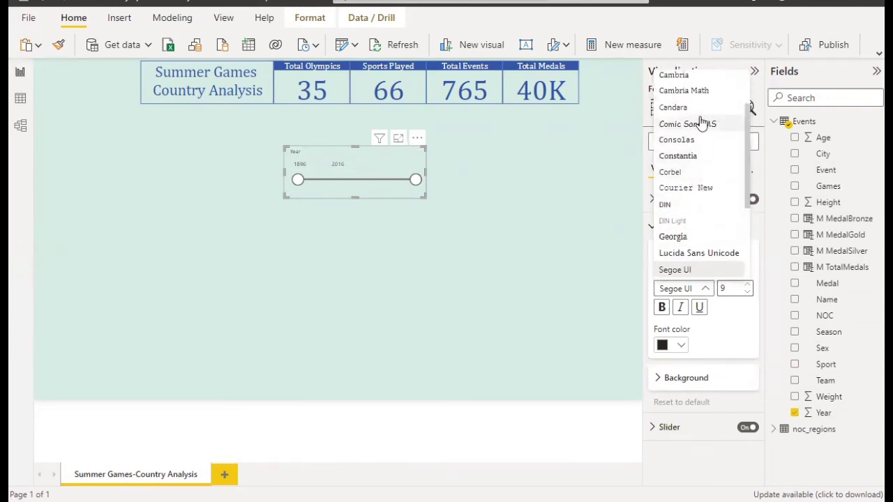
{"action": "left_click", "coordinate": [702, 91]}
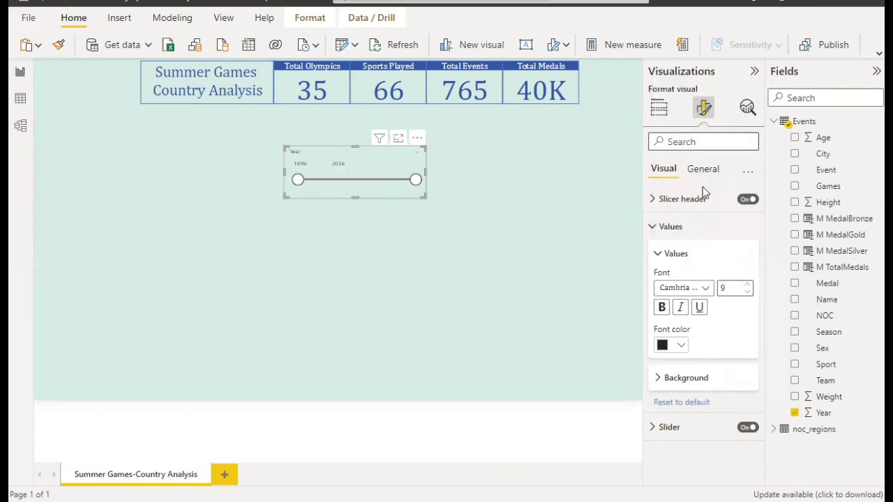
{"action": "left_click", "coordinate": [681, 345]}
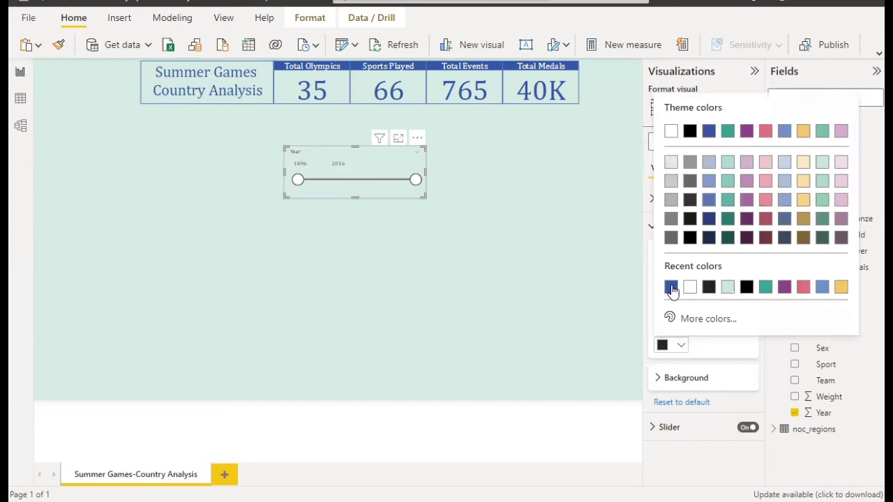
{"action": "left_click", "coordinate": [723, 349]}
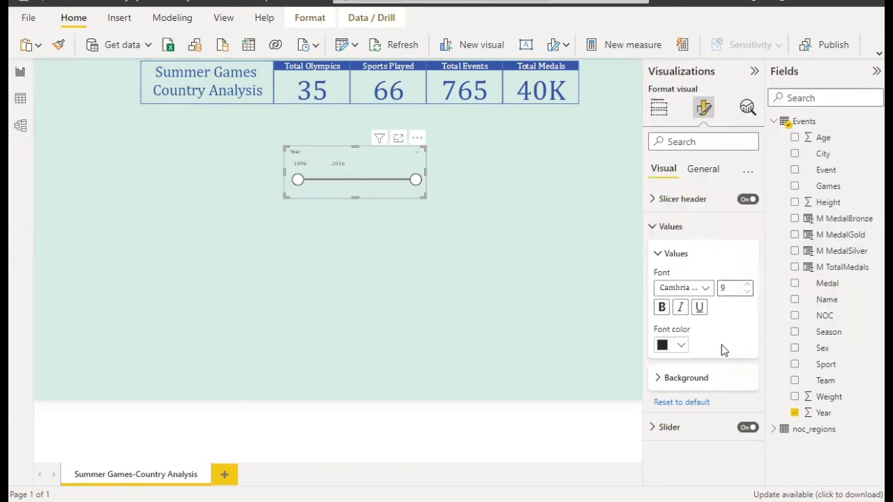
{"action": "left_click", "coordinate": [682, 345]}
{"action": "left_click", "coordinate": [706, 290]}
- Set the background color of the Year slicer's values to the dark blue used on the cards
{"action": "left_click", "coordinate": [698, 382]}
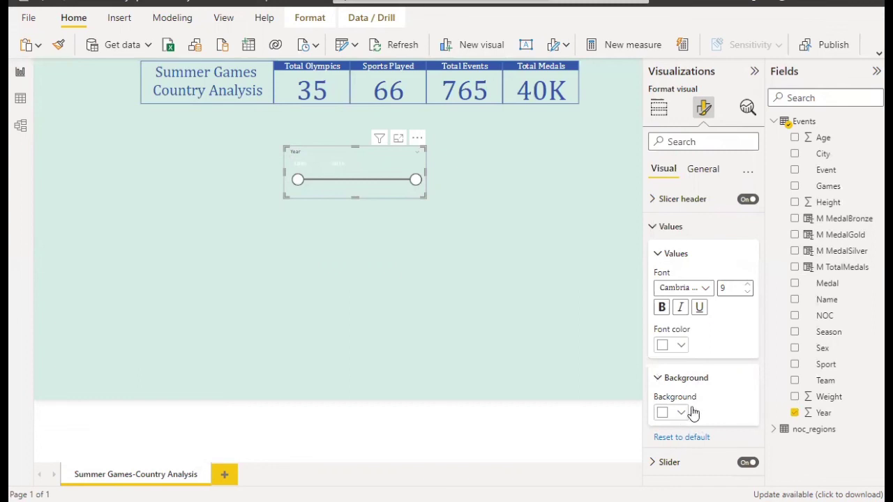
{"action": "left_click", "coordinate": [683, 415]}
{"action": "left_click", "coordinate": [682, 363]}
{"action": "left_click", "coordinate": [684, 415]}
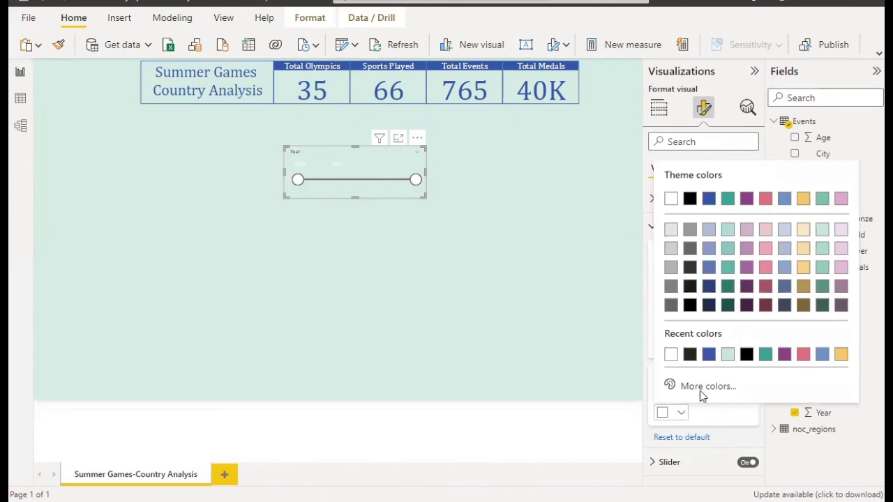
{"action": "left_click", "coordinate": [708, 357]}
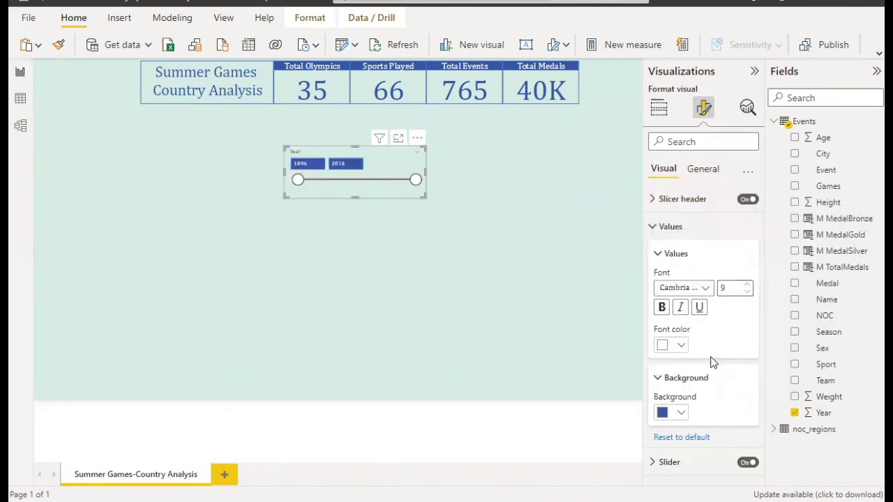
- Set the Year slicer's slider color to the same dark blue
{"action": "left_click", "coordinate": [687, 462]}
{"action": "scroll", "coordinate": [687, 457], "scroll_direction": "down", "scroll_amount": 1}
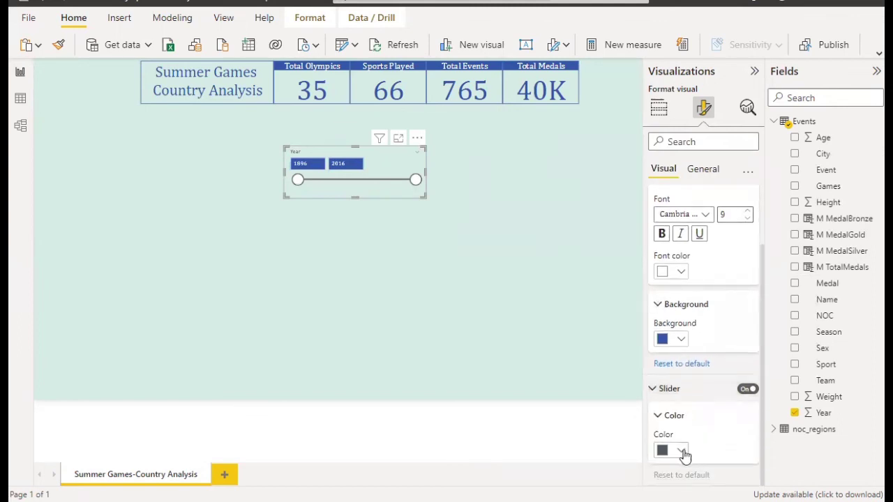
{"action": "left_click", "coordinate": [682, 451]}
{"action": "left_click", "coordinate": [669, 394]}
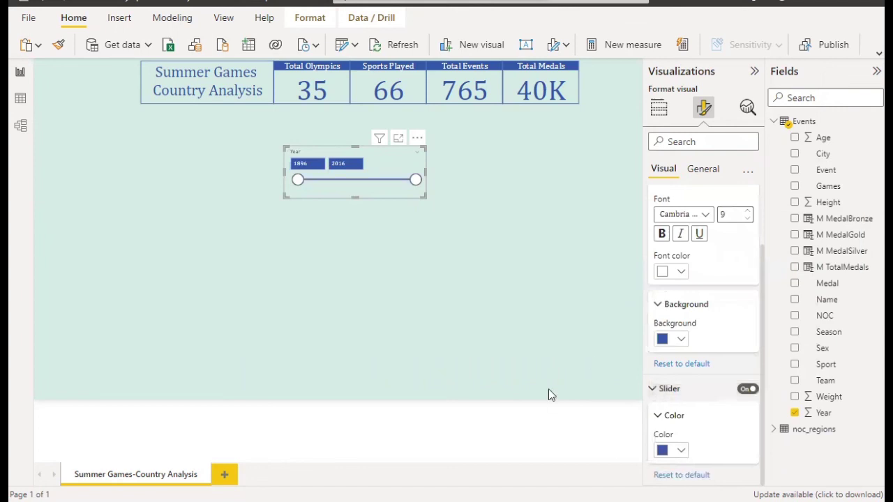
{"action": "left_click", "coordinate": [391, 267]}
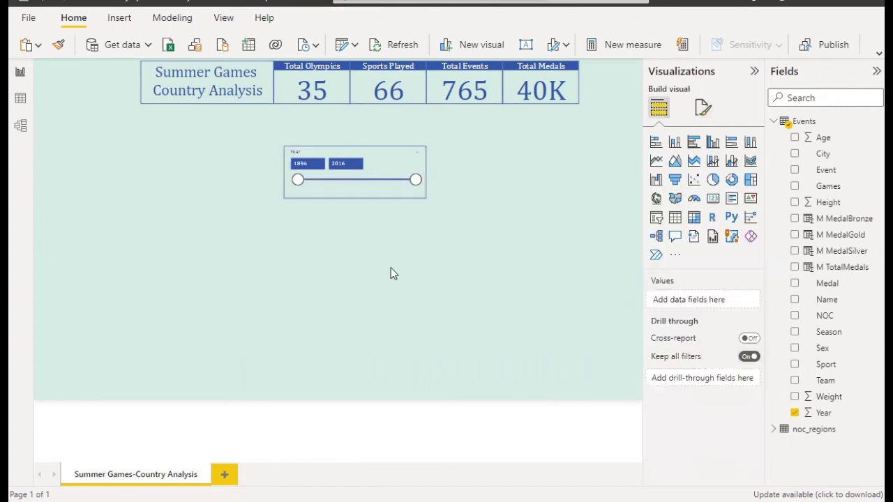
- Narrow the Year slicer to about 175 wide and move it to the right end of the header row
{"action": "left_click", "coordinate": [384, 165]}
{"action": "left_click_drag", "start_coordinate": [424, 170], "coordinate": [375, 176]}
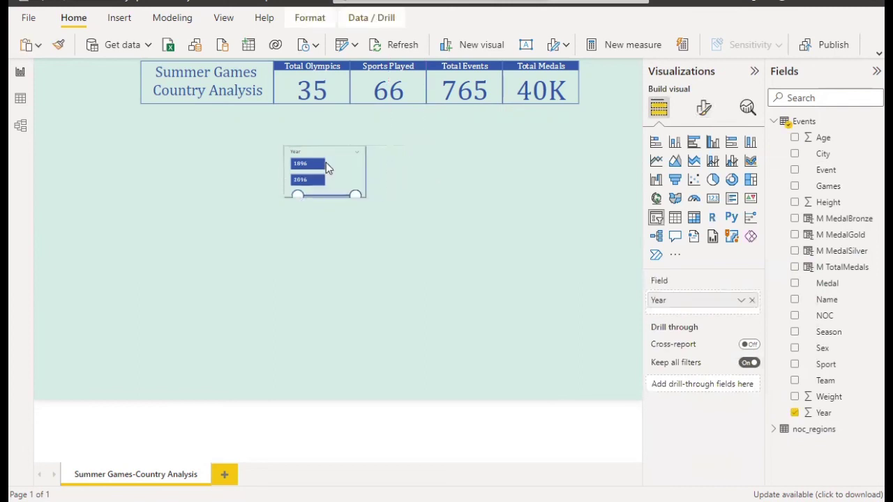
{"action": "left_click_drag", "start_coordinate": [338, 150], "coordinate": [592, 58]}
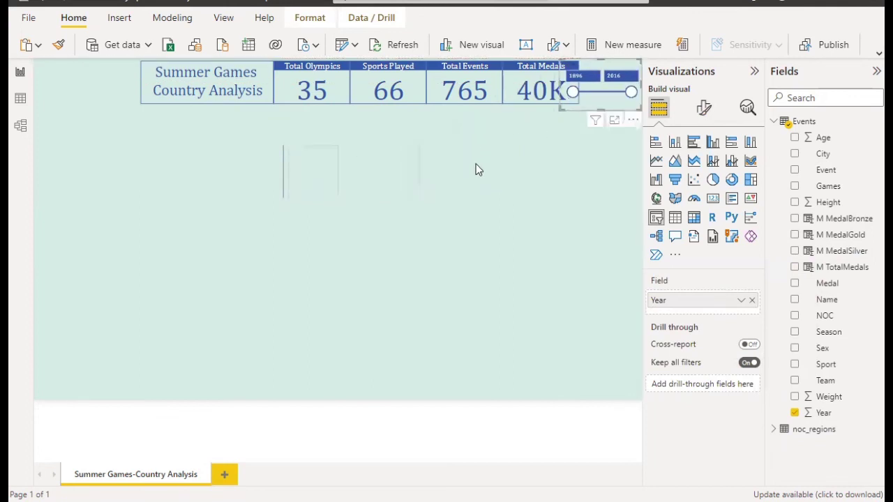
- Shift the title text box and all four header cards together to the left so they end where the Year slicer begins
{"action": "left_click", "coordinate": [509, 79]}
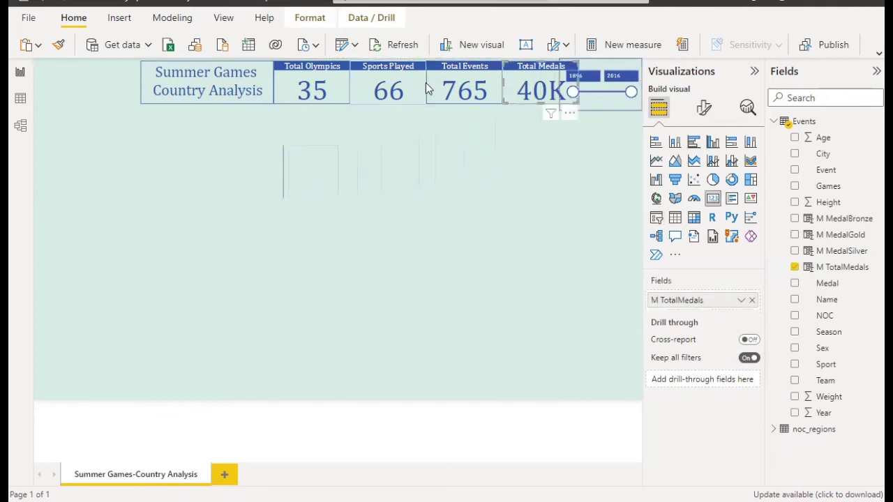
{"action": "left_click", "coordinate": [394, 89], "text": "ctrl"}
{"action": "left_click", "coordinate": [324, 91], "text": "ctrl"}
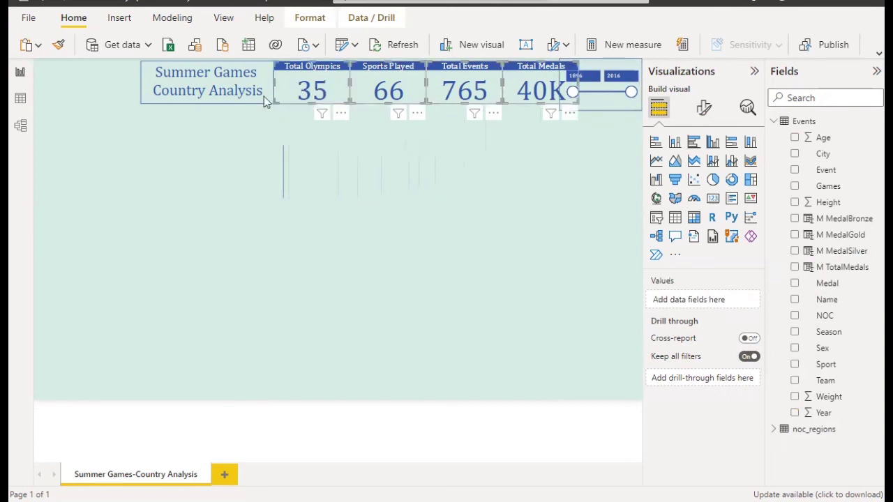
{"action": "left_click", "coordinate": [164, 105], "text": "ctrl"}
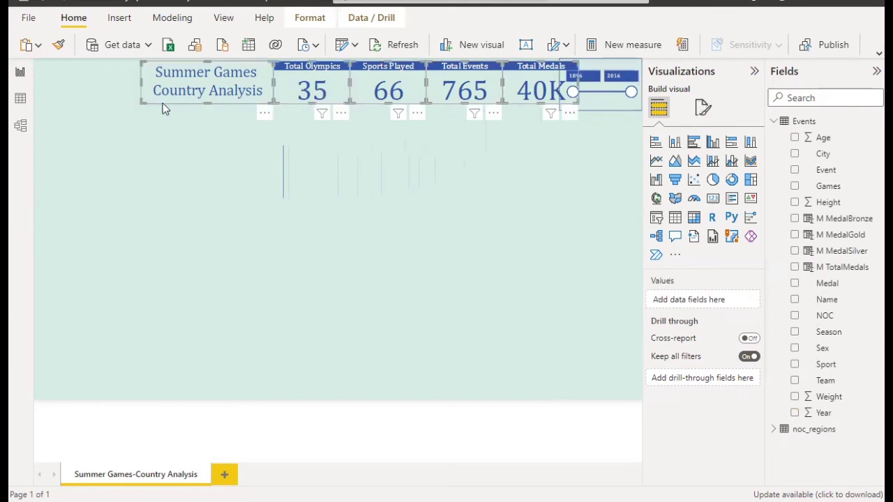
{"action": "mouse_move", "coordinate": [164, 108]}
{"action": "left_mouse_down"}
{"action": "mouse_move", "coordinate": [142, 106]}
{"action": "mouse_move", "coordinate": [157, 110]}
{"action": "left_mouse_up"}
{"action": "left_click", "coordinate": [157, 106]}
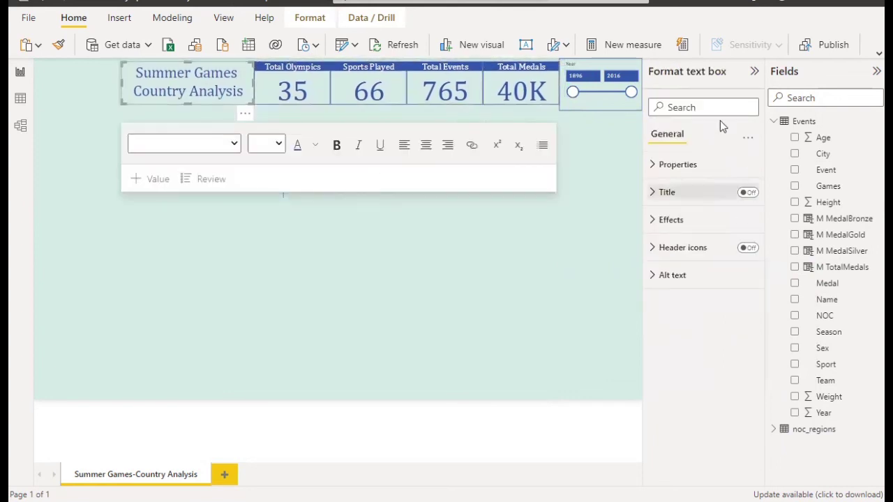
- Nudge the vertical position of the Summer Games Country Analysis text box to line it up with the cards
{"action": "left_click", "coordinate": [691, 167]}
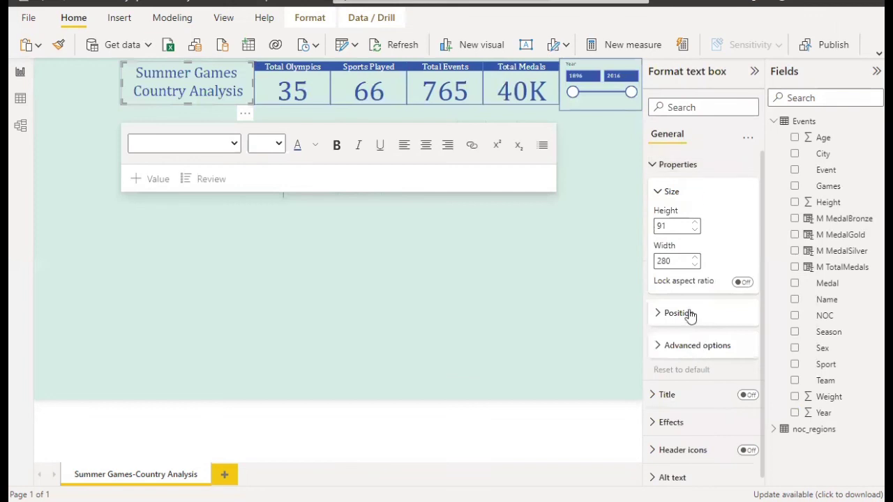
{"action": "left_click", "coordinate": [686, 313]}
{"action": "left_click", "coordinate": [694, 379]}
{"action": "left_click", "coordinate": [695, 387]}
{"action": "left_click", "coordinate": [694, 387]}
- Set the Year slicer's vertical position to 4 to bring its upper edge level with the header cards
{"action": "left_click", "coordinate": [590, 108]}
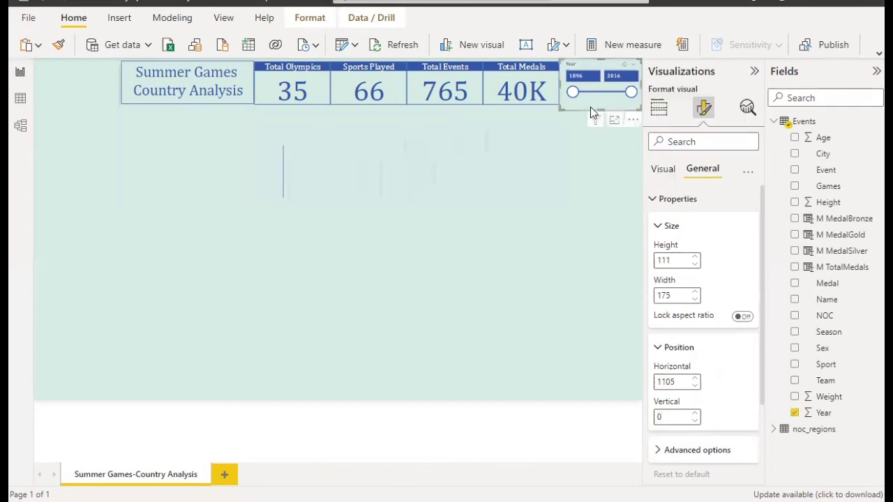
{"action": "left_click", "coordinate": [695, 412]}
{"action": "left_click", "coordinate": [695, 413]}
{"action": "left_click", "coordinate": [696, 413]}
{"action": "left_click", "coordinate": [695, 413]}
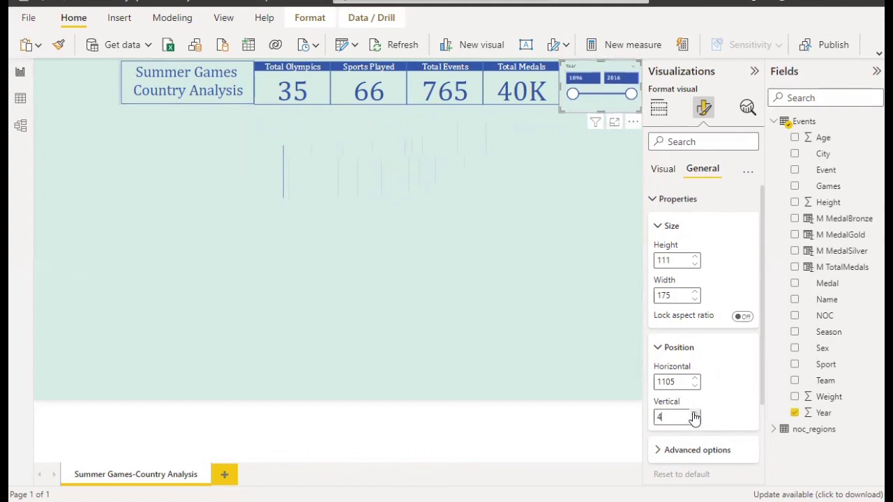
{"action": "left_click", "coordinate": [576, 115]}
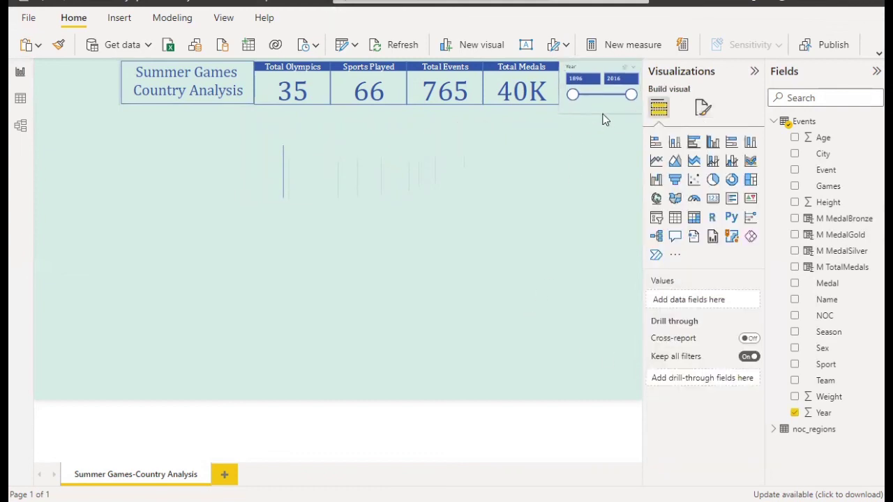
- Reduce the Year slicer's height by raising its lower edge to line up with the bottoms of the header cards
{"action": "left_click", "coordinate": [601, 108]}
{"action": "left_click_drag", "start_coordinate": [599, 111], "coordinate": [601, 109]}
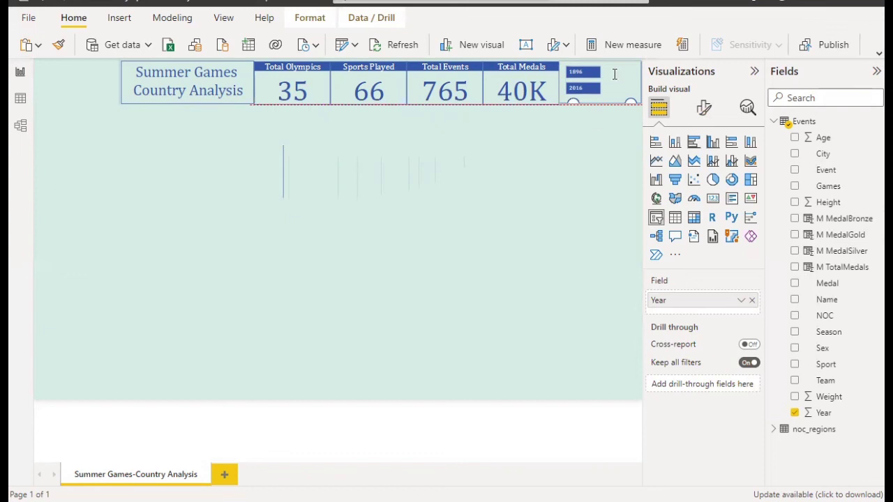
{"action": "left_click", "coordinate": [565, 198]}
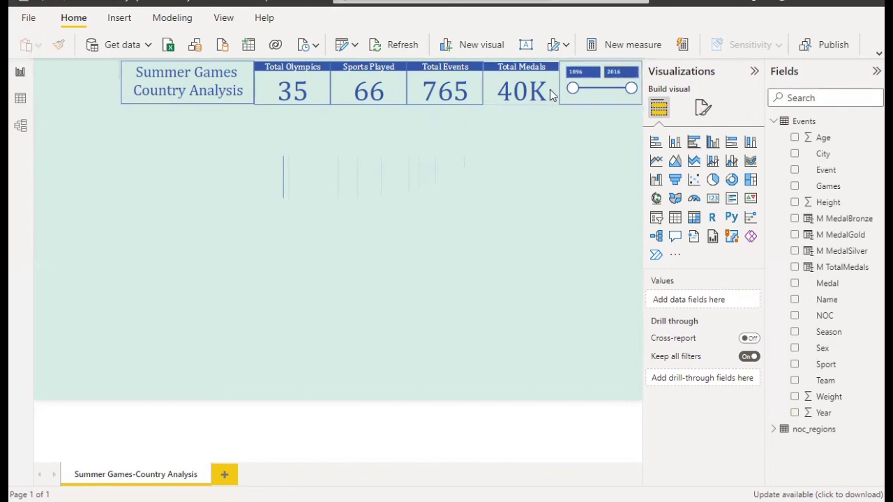
- Narrow the Total Olympics card from its right edge and the Sports Played card from its left edge
{"action": "left_click", "coordinate": [325, 86]}
{"action": "left_click_drag", "start_coordinate": [323, 90], "coordinate": [327, 89]}
{"action": "left_click", "coordinate": [333, 88]}
{"action": "left_click_drag", "start_coordinate": [331, 82], "coordinate": [339, 82]}
- Set the Total Olympics card's width to 150
{"action": "left_click", "coordinate": [290, 89]}
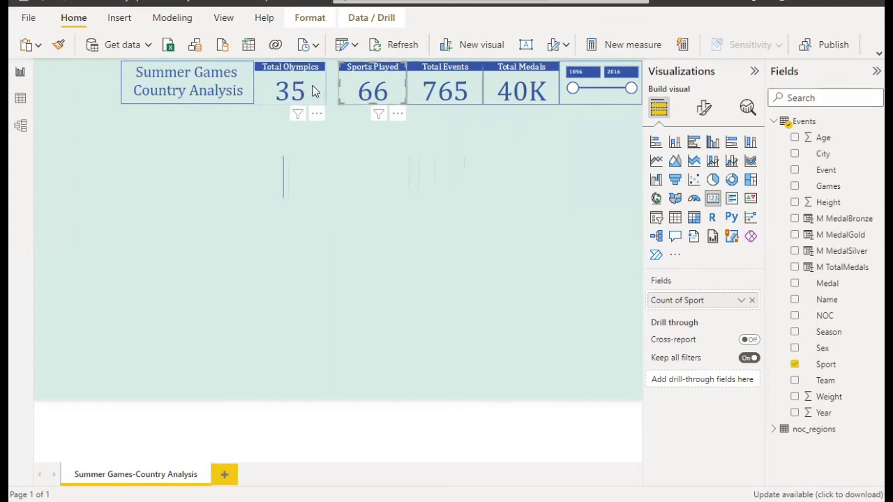
{"action": "left_click", "coordinate": [702, 108]}
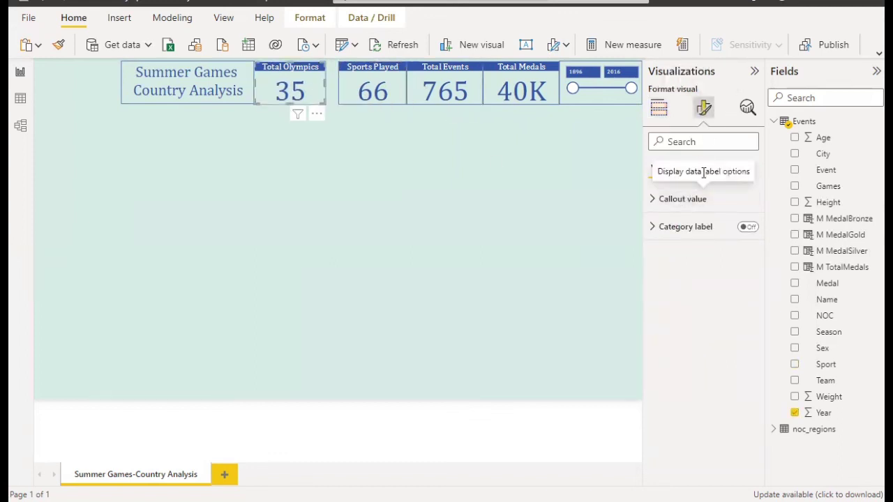
{"action": "left_click", "coordinate": [692, 172]}
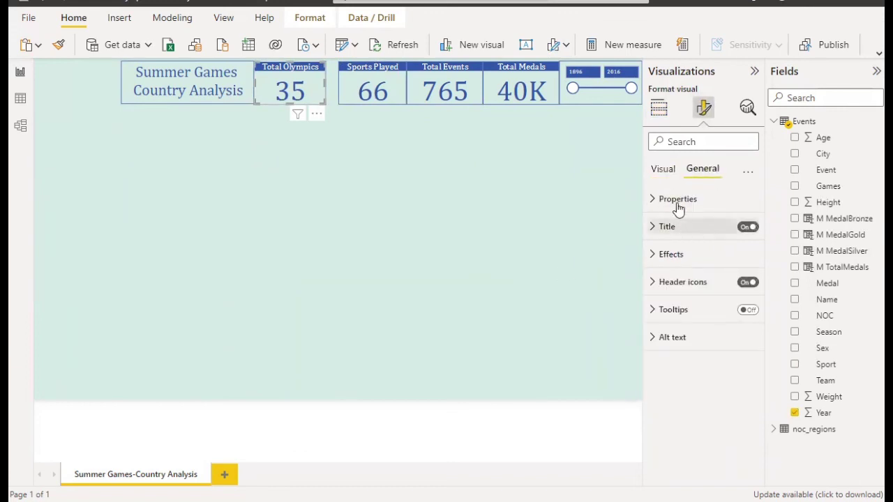
{"action": "left_click", "coordinate": [677, 200]}
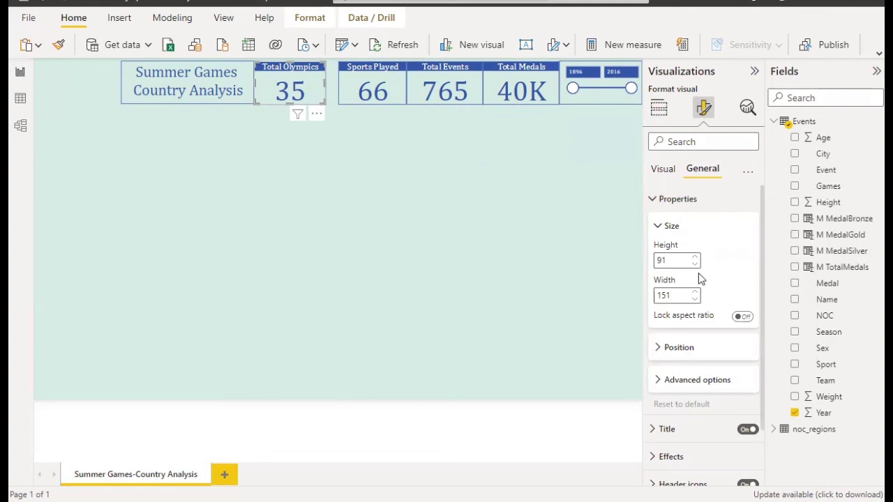
{"action": "left_click", "coordinate": [695, 299]}
- Set the width of the Sports Played, Total Events and Total Medals cards together to 150
{"action": "left_click", "coordinate": [377, 85]}
{"action": "left_click", "coordinate": [446, 87], "text": "ctrl"}
{"action": "left_click", "coordinate": [514, 89], "text": "ctrl"}
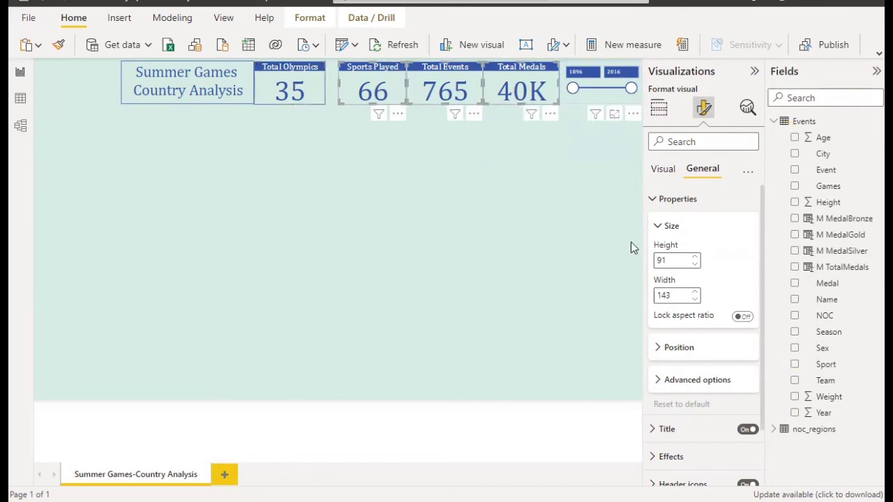
{"action": "left_click", "coordinate": [695, 293]}
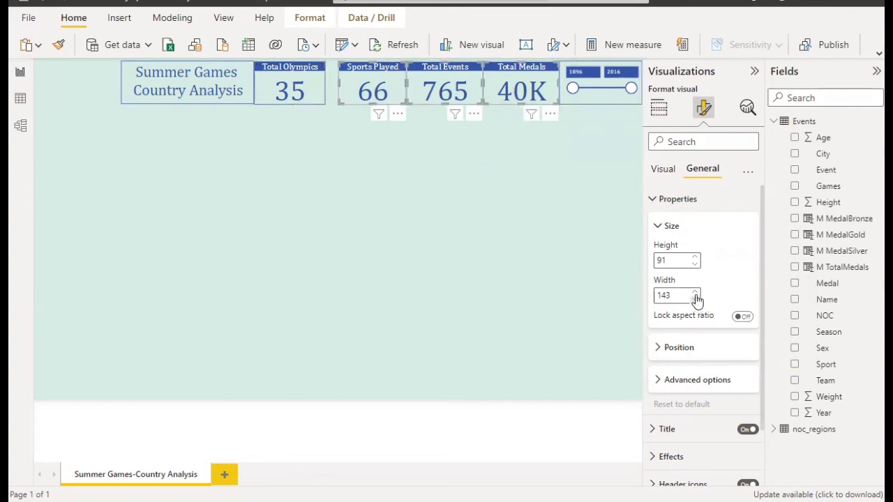
{"action": "left_click", "coordinate": [695, 293]}
{"action": "left_click", "coordinate": [695, 293]}
{"action": "left_click", "coordinate": [695, 293]}
{"action": "left_click", "coordinate": [696, 293]}
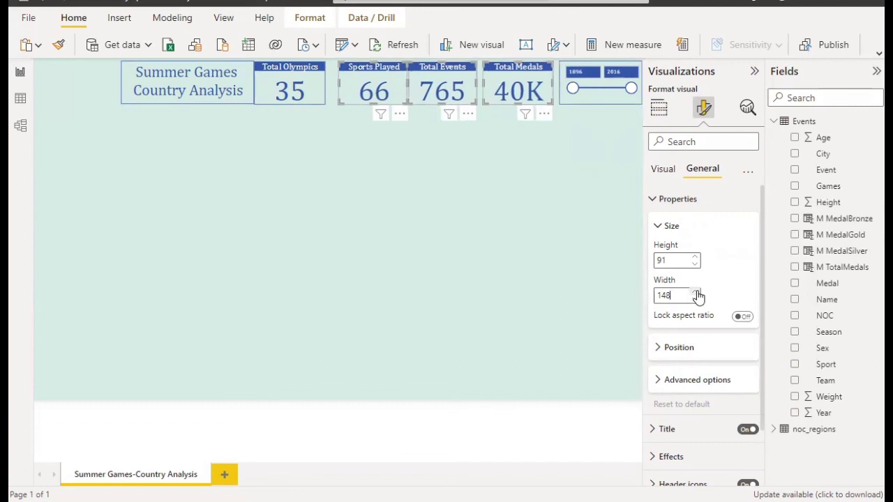
{"action": "left_click", "coordinate": [695, 292]}
{"action": "left_click", "coordinate": [695, 293]}
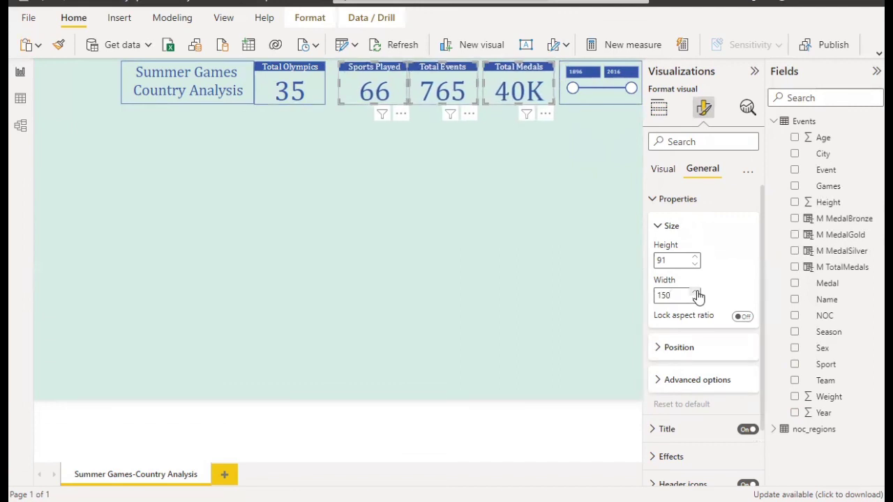
{"action": "left_click", "coordinate": [328, 203]}
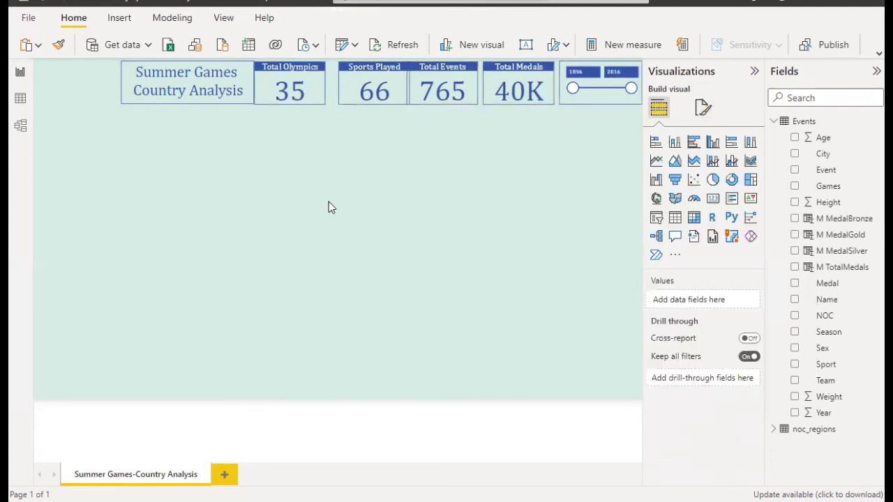
- Move the Sports Played, Total Events and Total Medals cards left so each one directly adjoins its neighbouring card
{"action": "left_click", "coordinate": [340, 91]}
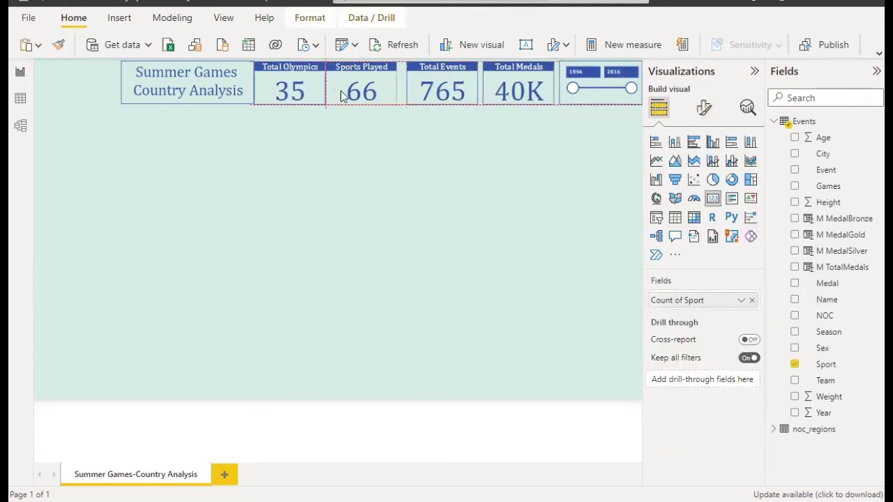
{"action": "left_click_drag", "start_coordinate": [409, 92], "coordinate": [400, 92]}
{"action": "left_click_drag", "start_coordinate": [490, 92], "coordinate": [479, 93]}
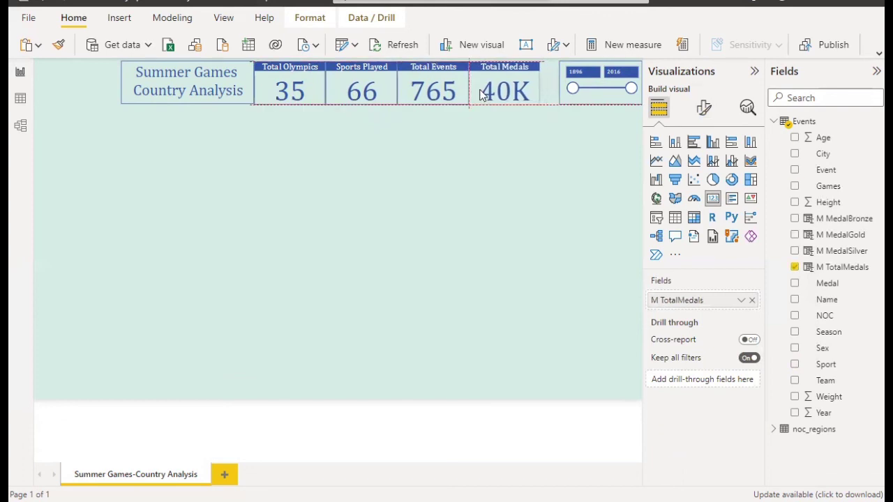
- Widen the Year slicer leftward to meet the Total Medals card and lower its upper edge slightly to match the cards
{"action": "left_click", "coordinate": [560, 89]}
{"action": "left_click_drag", "start_coordinate": [556, 89], "coordinate": [542, 93]}
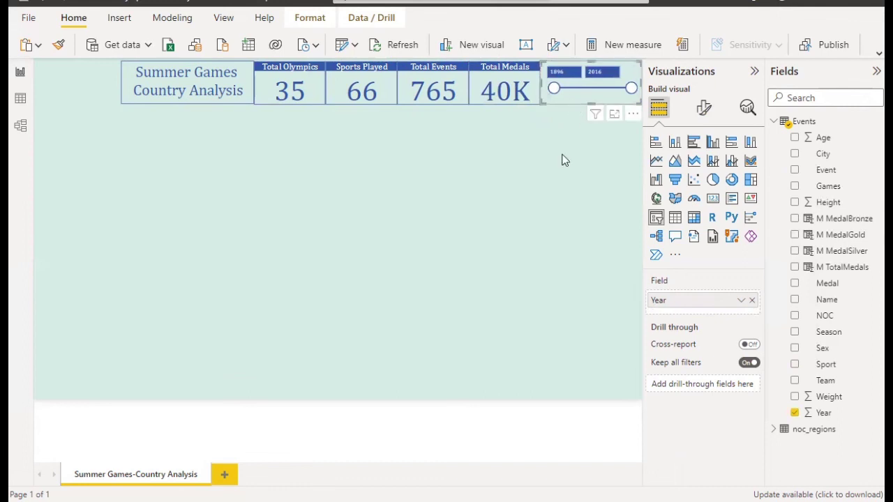
{"action": "left_click", "coordinate": [542, 196]}
{"action": "left_click", "coordinate": [580, 94]}
{"action": "left_click_drag", "start_coordinate": [591, 63], "coordinate": [590, 69]}
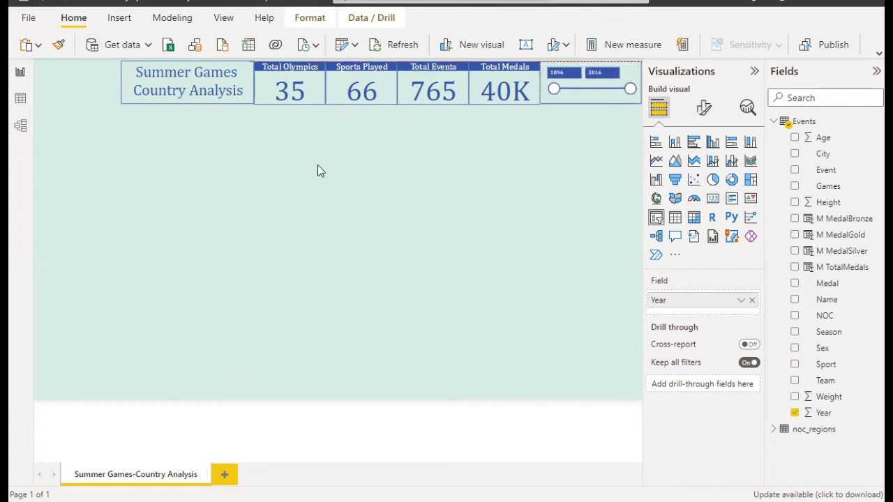
{"action": "left_click", "coordinate": [241, 173]}
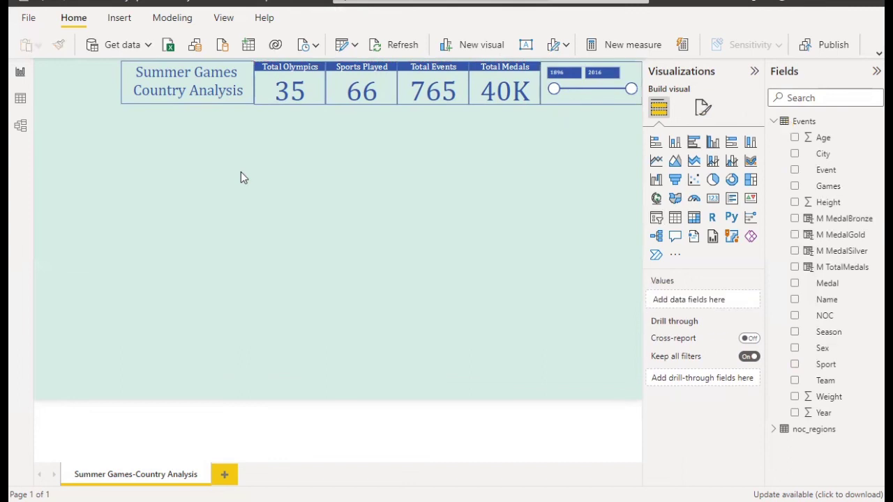
- Adjust the upper and lower edges of the Summer Games Country Analysis text box to line up with the header cards
{"action": "left_click", "coordinate": [199, 66]}
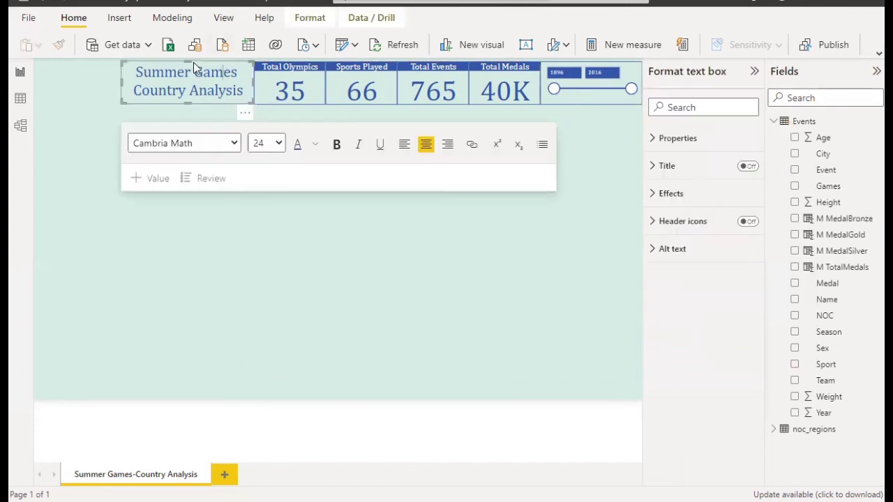
{"action": "left_click_drag", "start_coordinate": [187, 62], "coordinate": [189, 73]}
{"action": "left_click", "coordinate": [195, 178]}
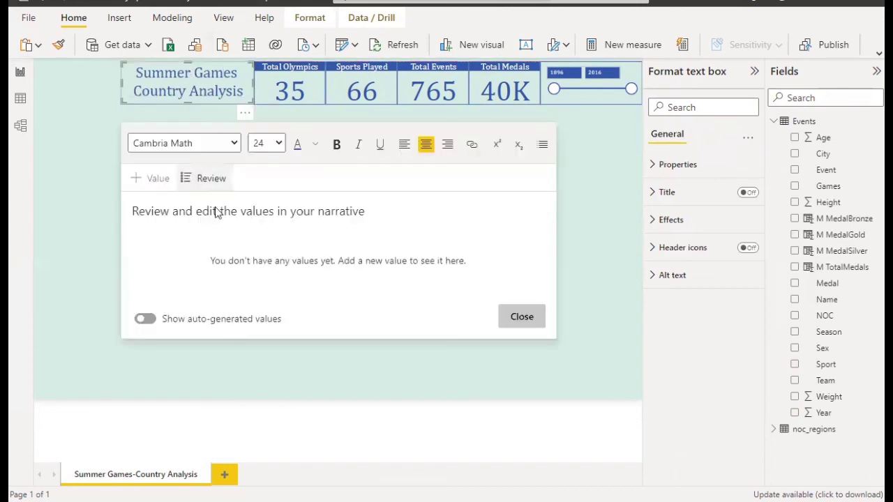
{"action": "left_click", "coordinate": [84, 231]}
{"action": "left_click", "coordinate": [189, 98]}
{"action": "mouse_move", "coordinate": [187, 104]}
{"action": "left_mouse_down"}
{"action": "mouse_move", "coordinate": [189, 118]}
{"action": "mouse_move", "coordinate": [191, 110]}
{"action": "left_mouse_up"}
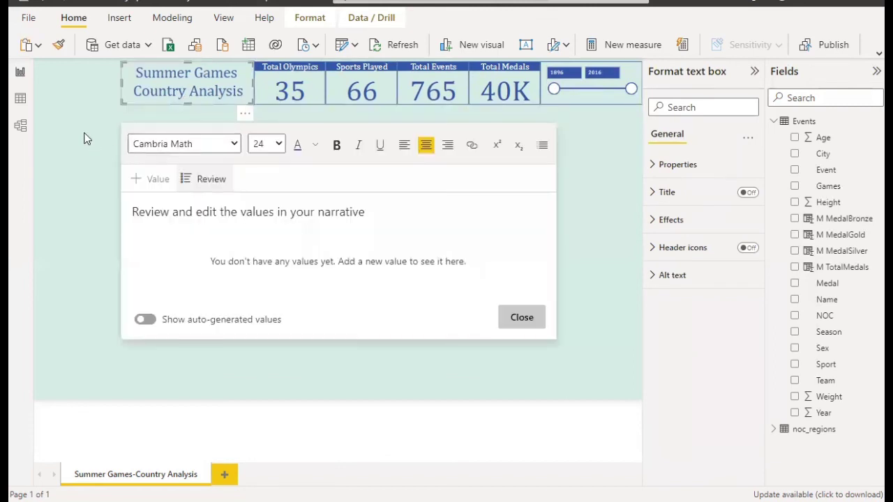
{"action": "left_click", "coordinate": [84, 137]}
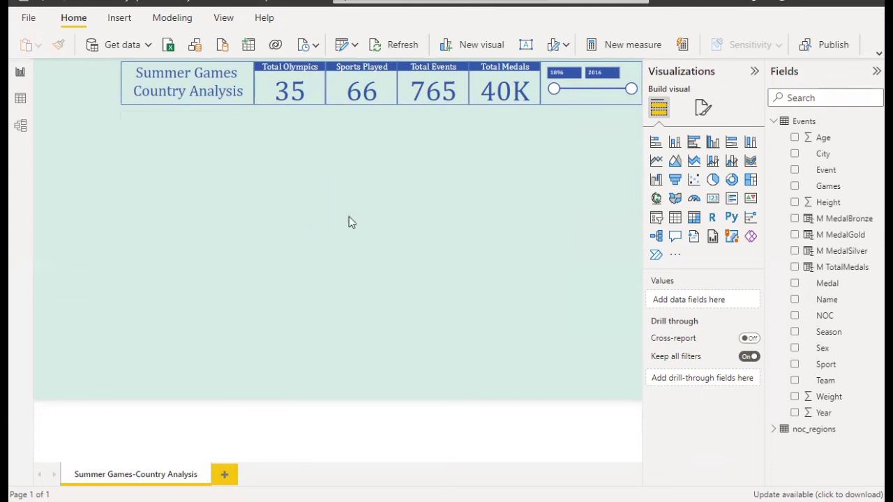
- Insert the Logo.jpg image from the WIP-Olympics-Ofc folder onto the report page
{"action": "left_click", "coordinate": [121, 19]}
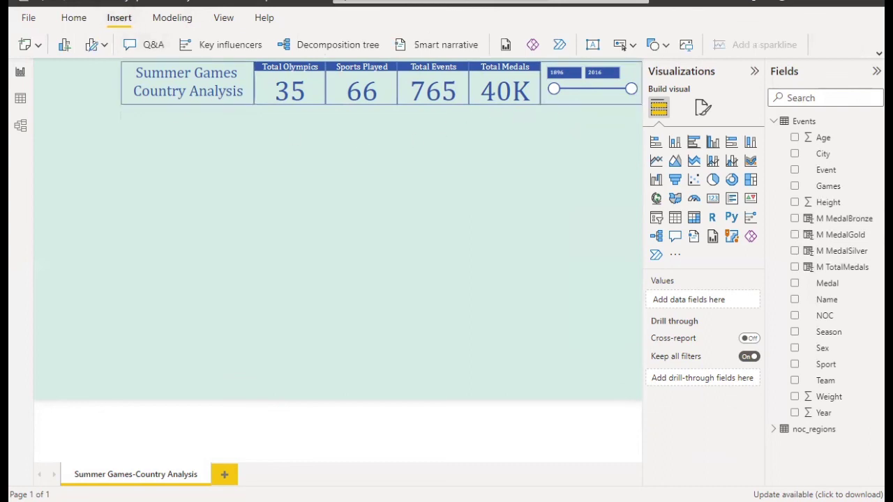
{"action": "left_click", "coordinate": [879, 53]}
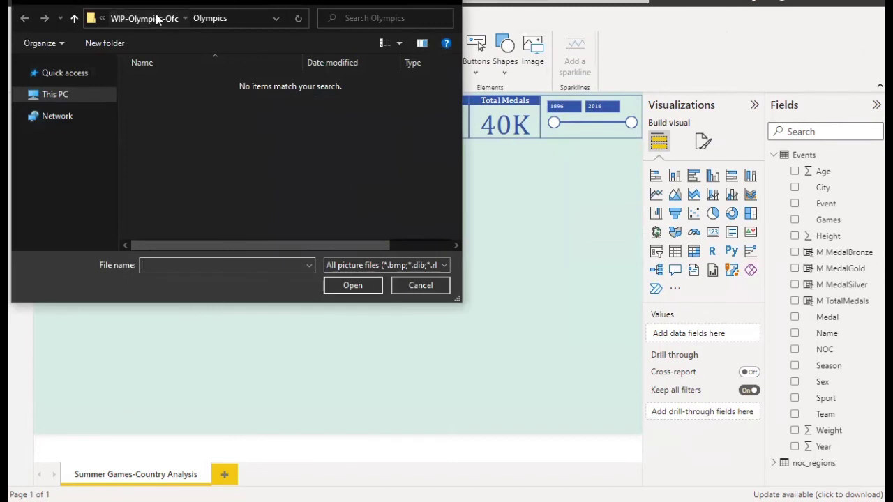
{"action": "left_click", "coordinate": [157, 19]}
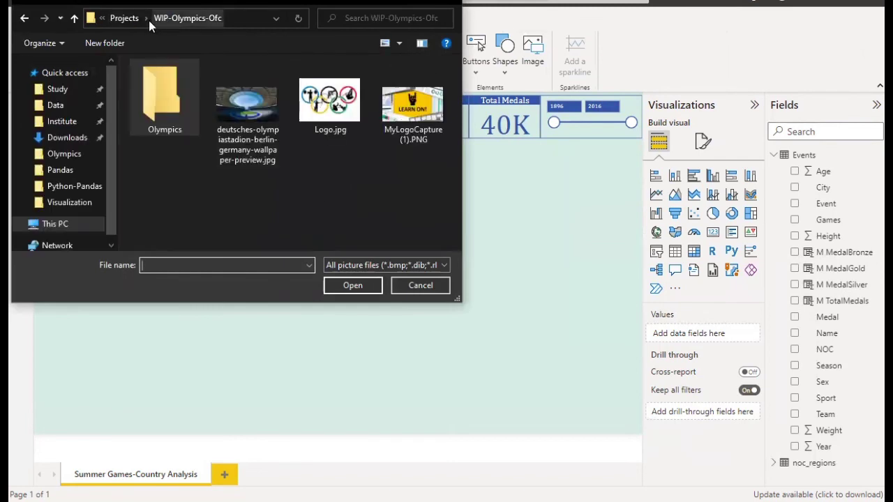
{"action": "left_click", "coordinate": [329, 103]}
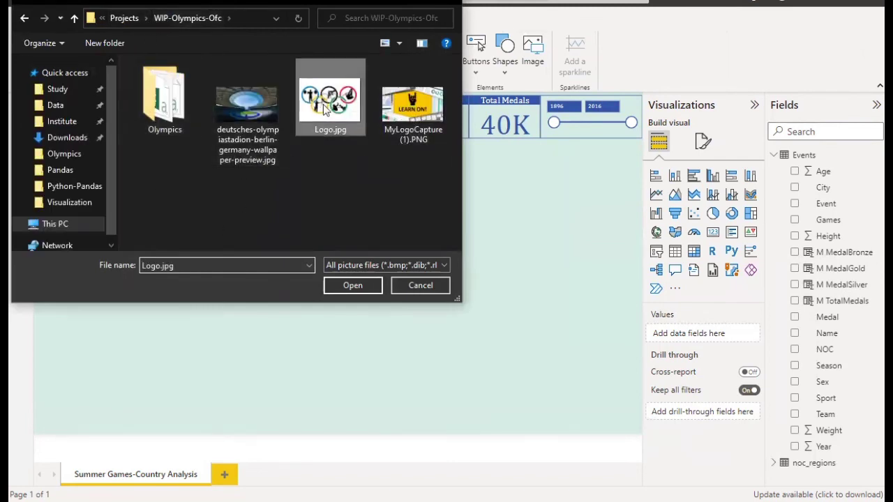
{"action": "left_click", "coordinate": [353, 285]}
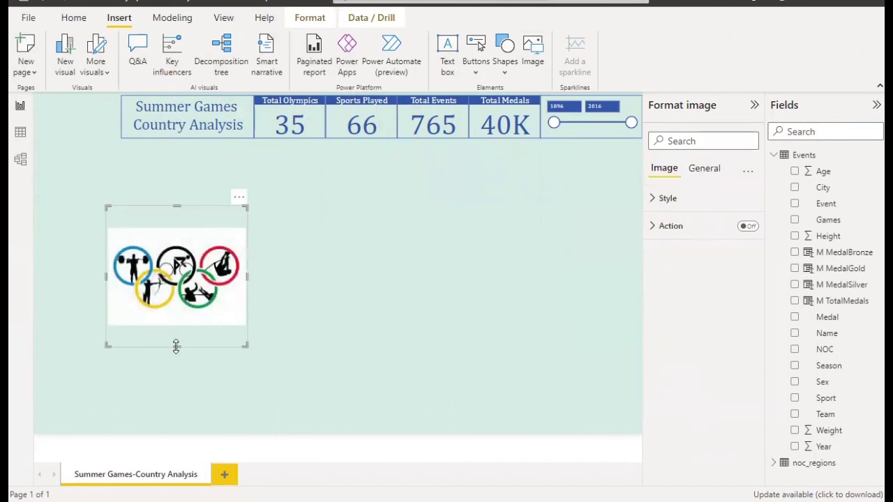
- Reduce the height of the Olympic rings logo image, and delete it from the page
{"action": "left_click_drag", "start_coordinate": [177, 347], "coordinate": [187, 299]}
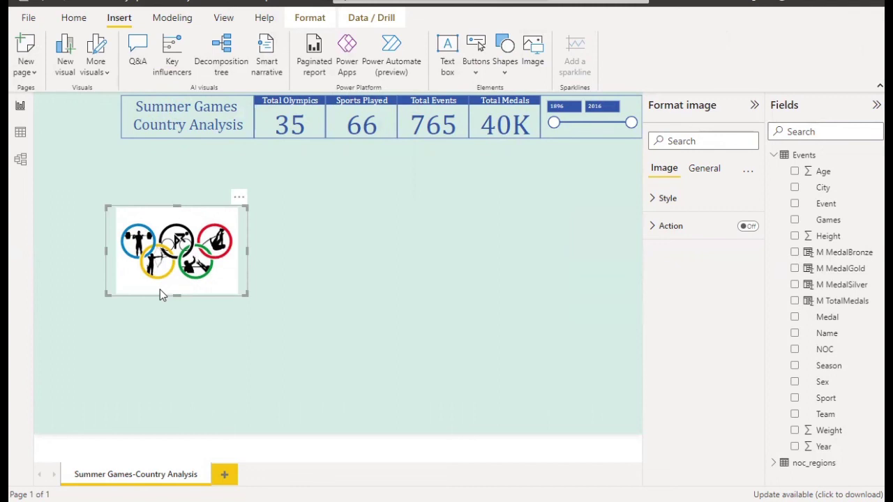
{"action": "key", "text": "Delete"}
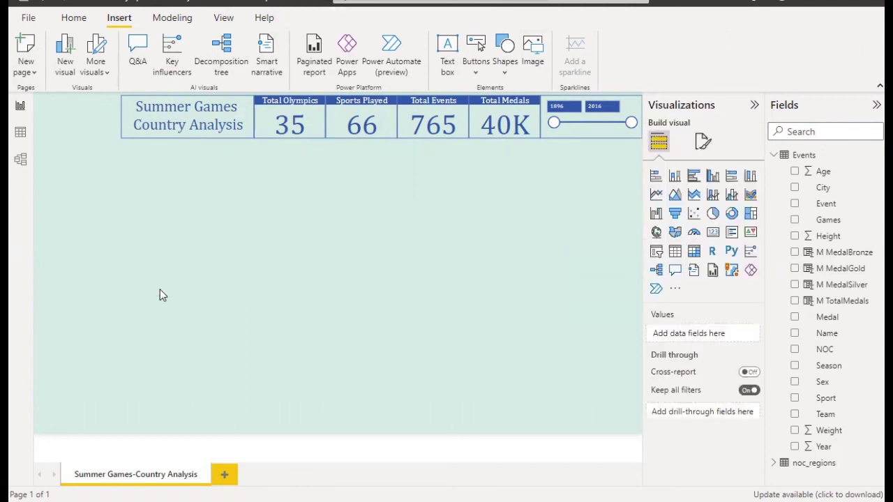